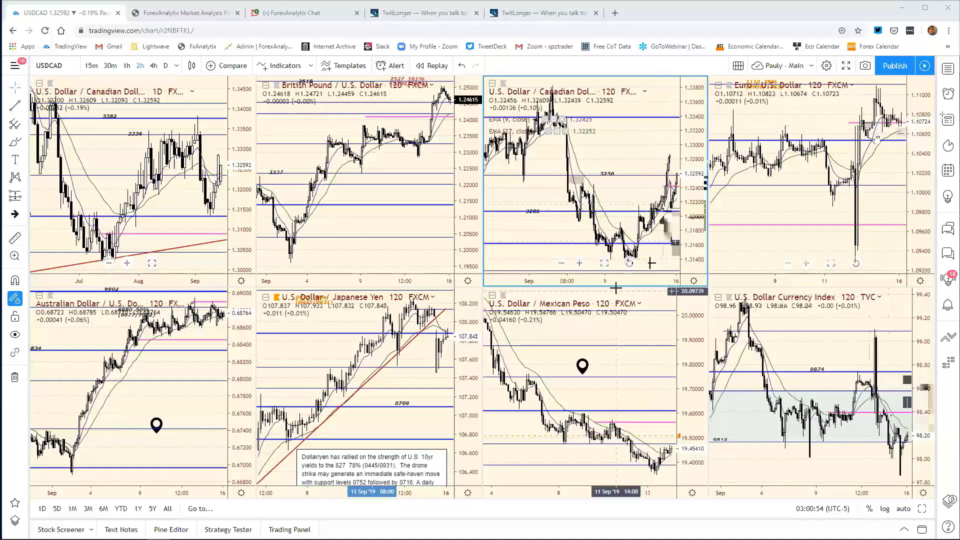
- Compress the USD/CAD 120 chart's time axis so it shows more bars
mouse_move(615, 281)
mouse_down()
mouse_move(600, 281)
mouse_move(618, 281)
mouse_up()
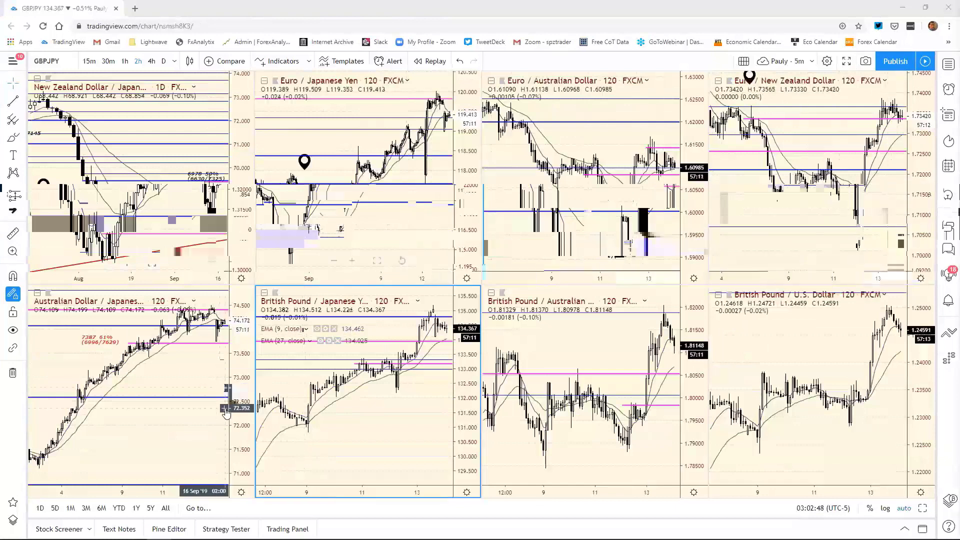
- Zoom the AUD/JPY and EUR/JPY charts in to their most recent few days, fine-tuning EUR/JPY
drag(156, 487, 70, 488)
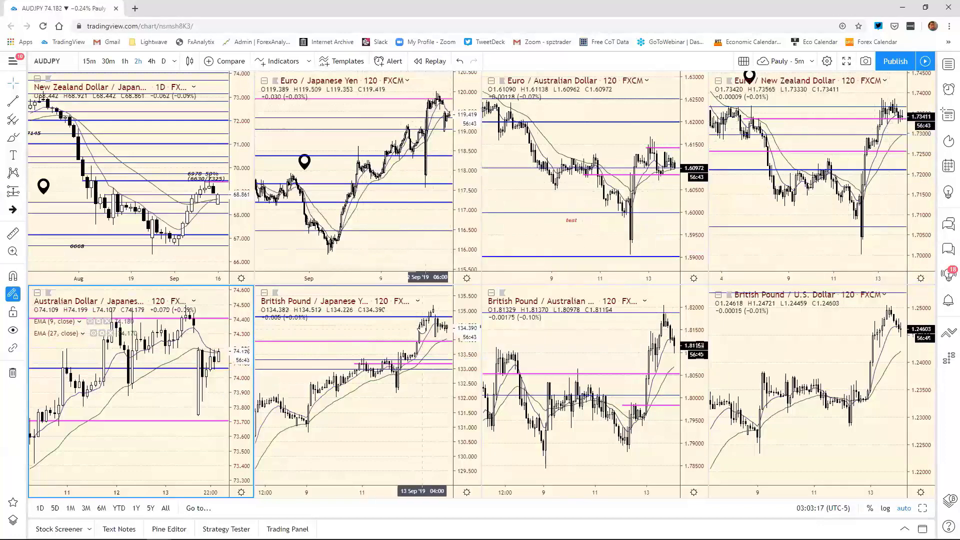
drag(399, 278, 331, 290)
scroll(334, 200, up, 3)
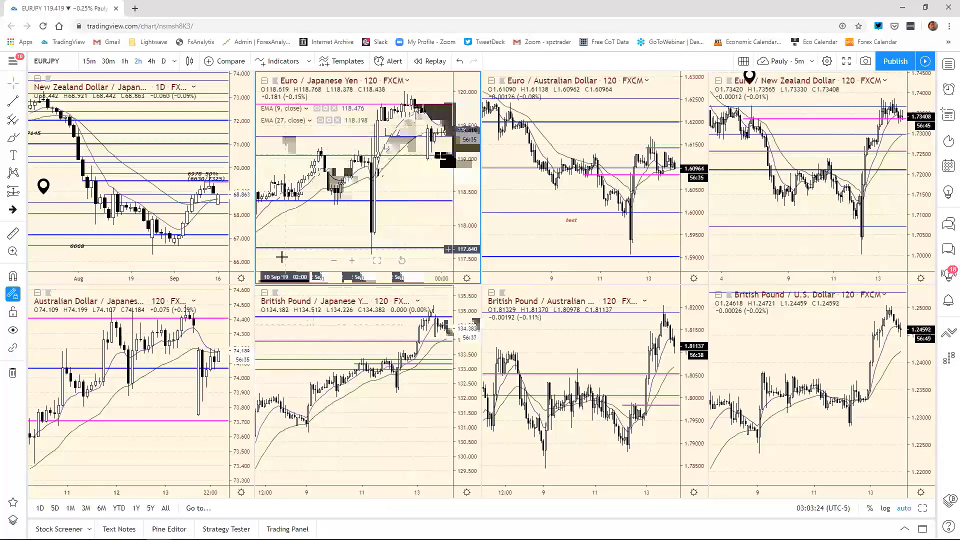
scroll(335, 273, down, 2)
scroll(335, 273, down, 2)
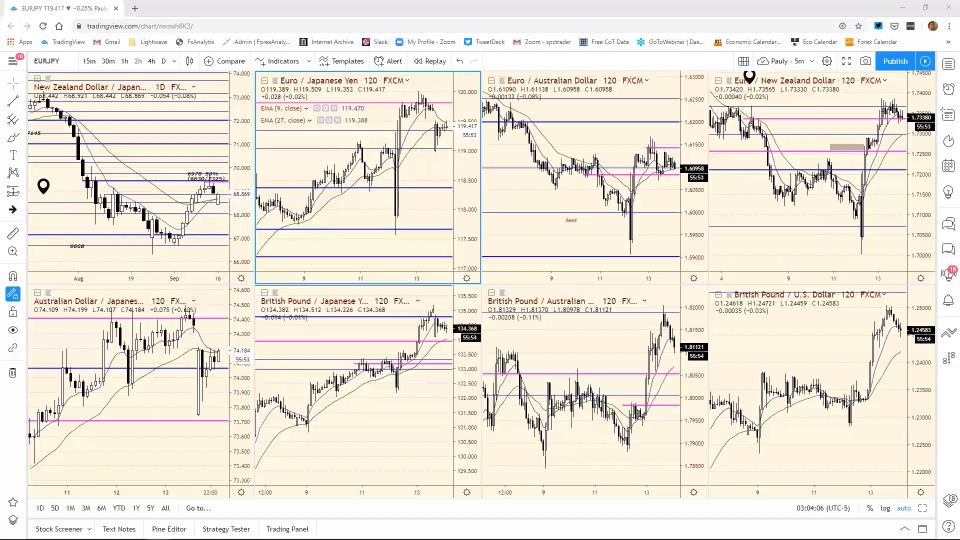
- Switch to the dollar-pair layout and zoom in on EUR/USD, GBP/USD, AUD/USD and USD/MXN
key(alt+Tab)
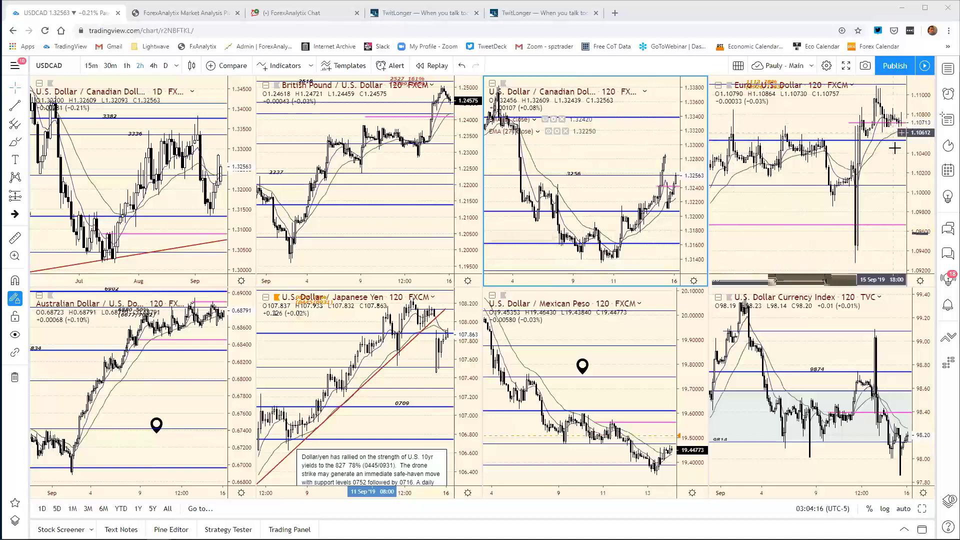
scroll(810, 277, up, 5)
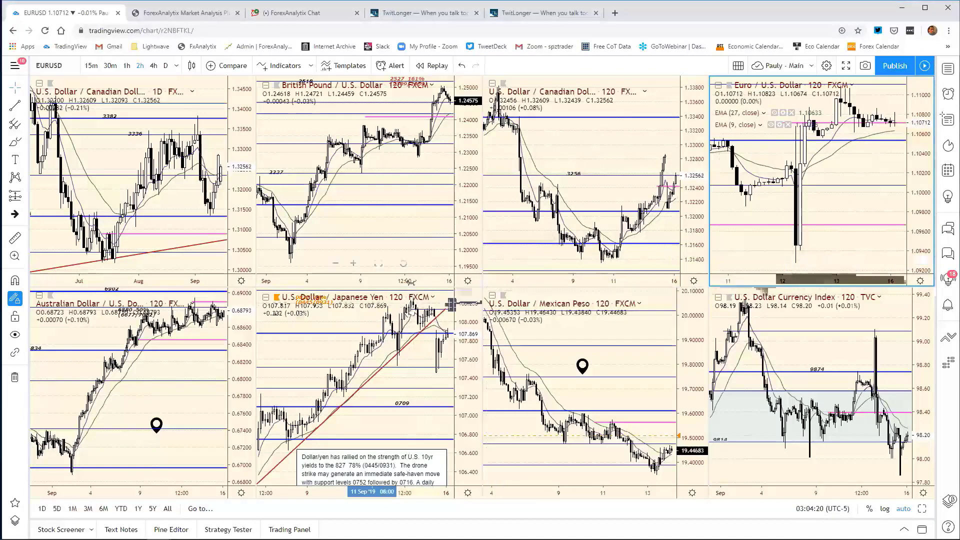
scroll(410, 282, up, 5)
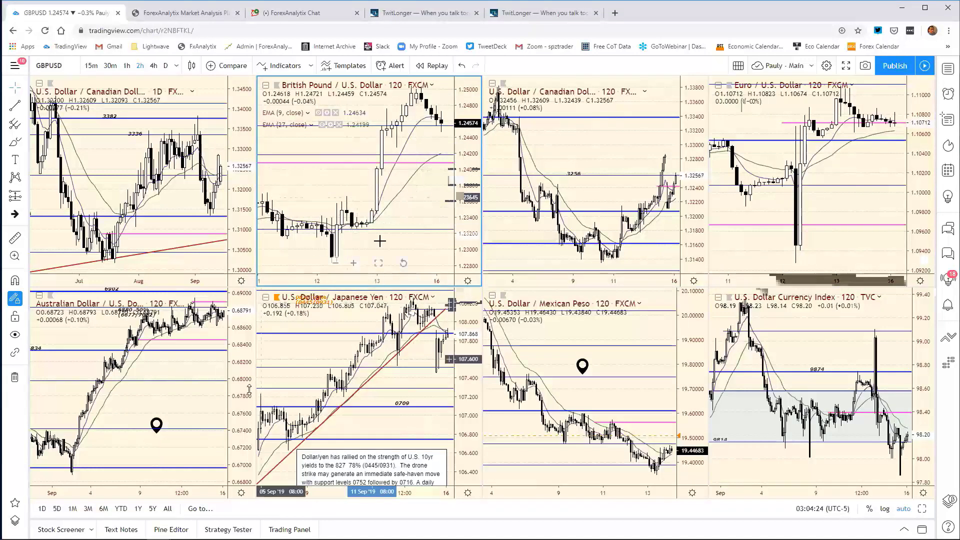
scroll(170, 492, up, 5)
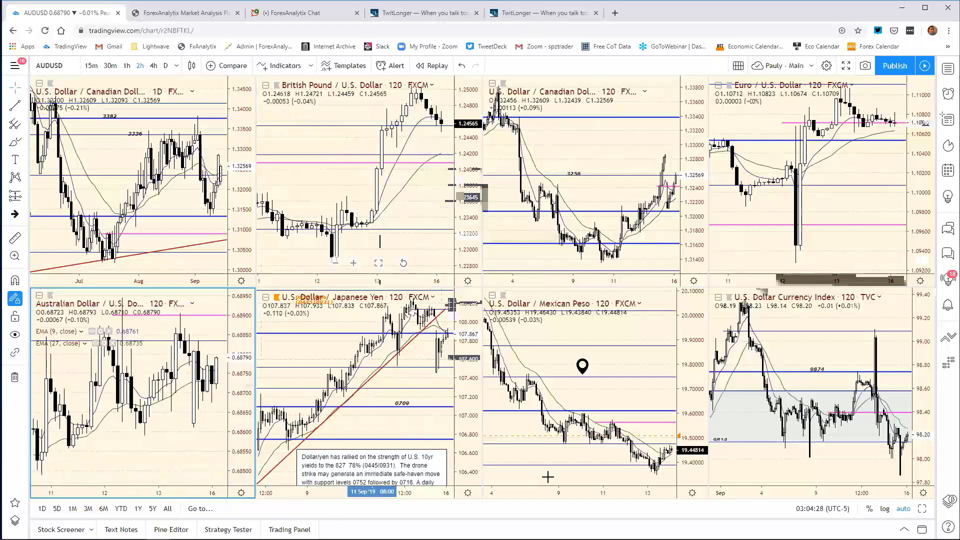
scroll(529, 494, up, 3)
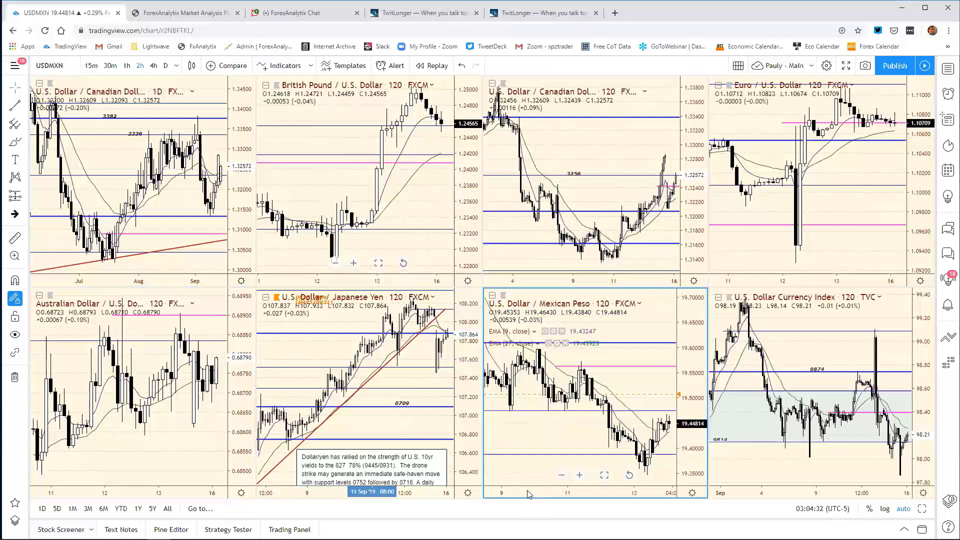
scroll(541, 489, down, 2)
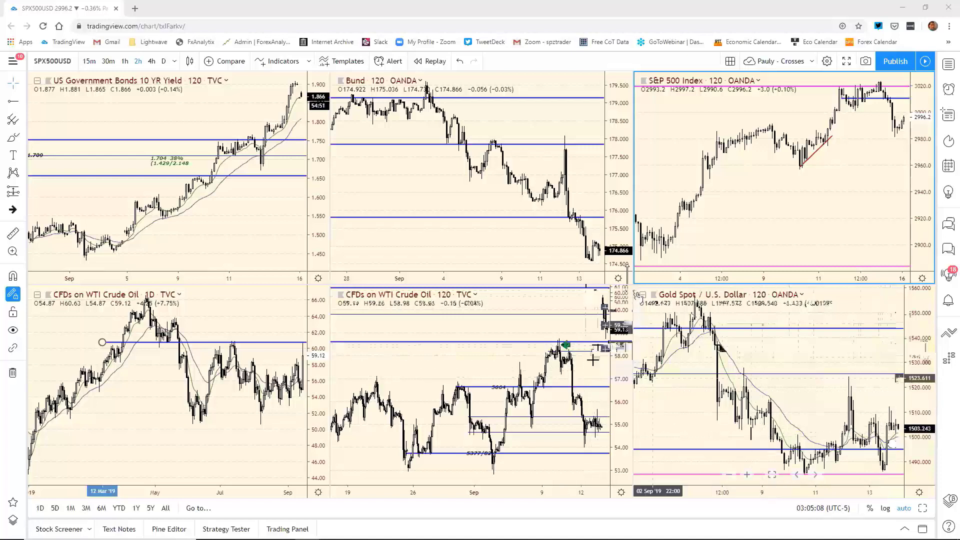
- View the WTI crude oil 120 chart full-size twice, then go back to the dollar-pairs layout
click(585, 440)
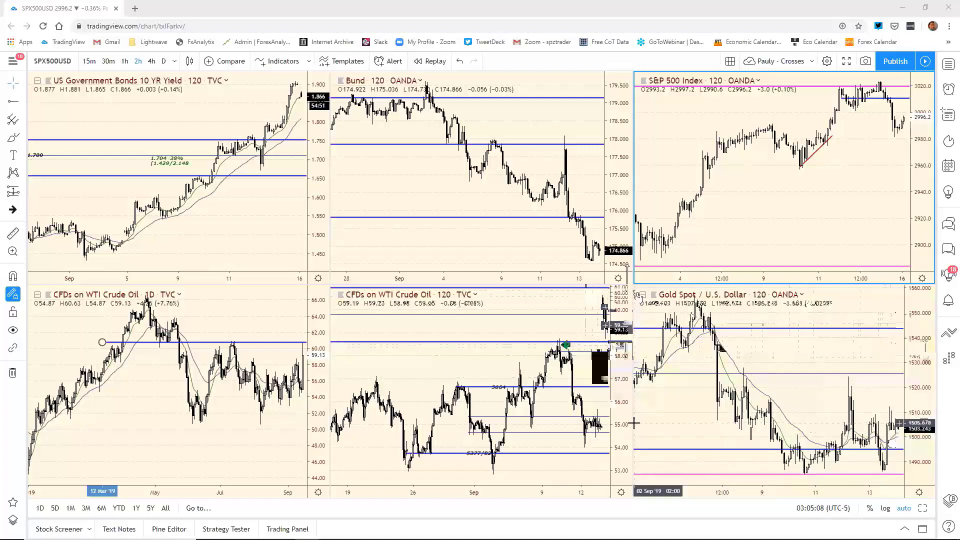
click(923, 508)
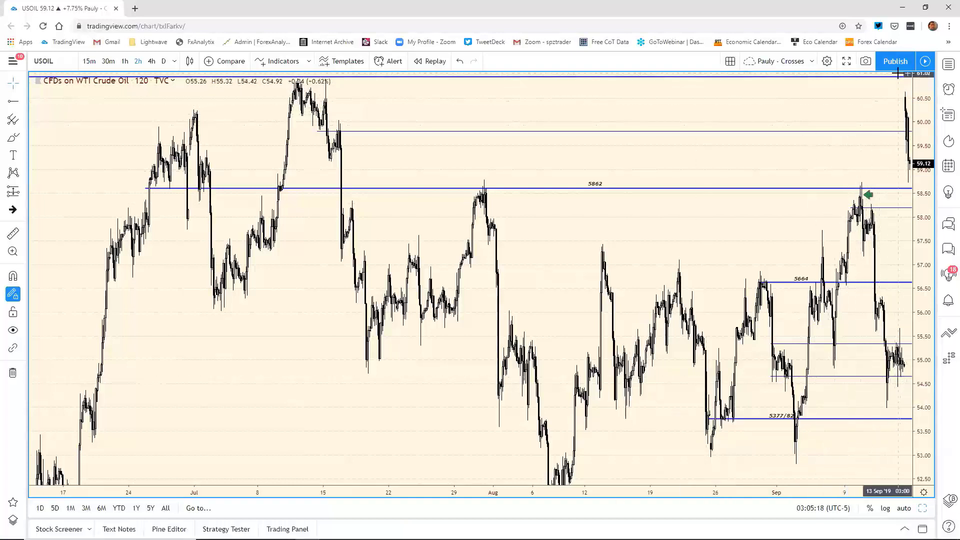
click(923, 510)
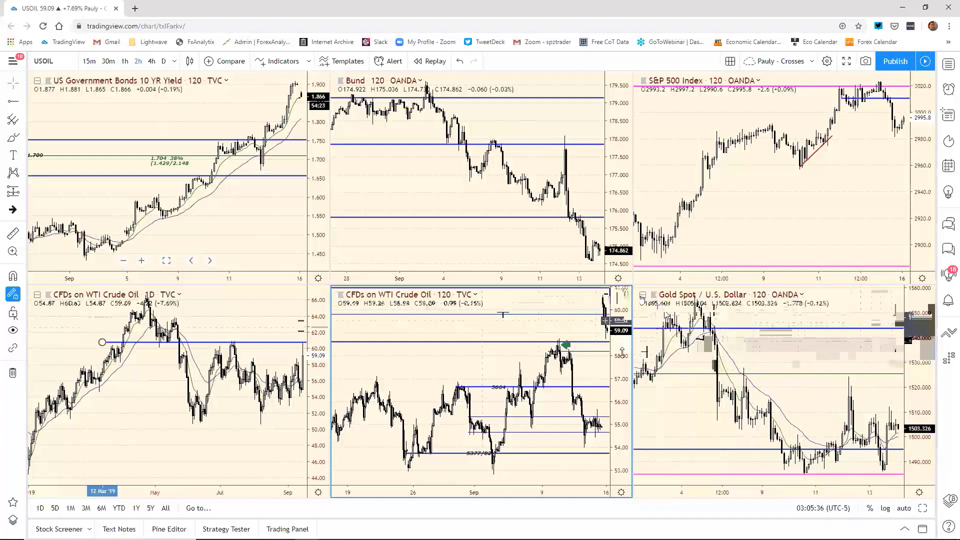
key(alt+Return)
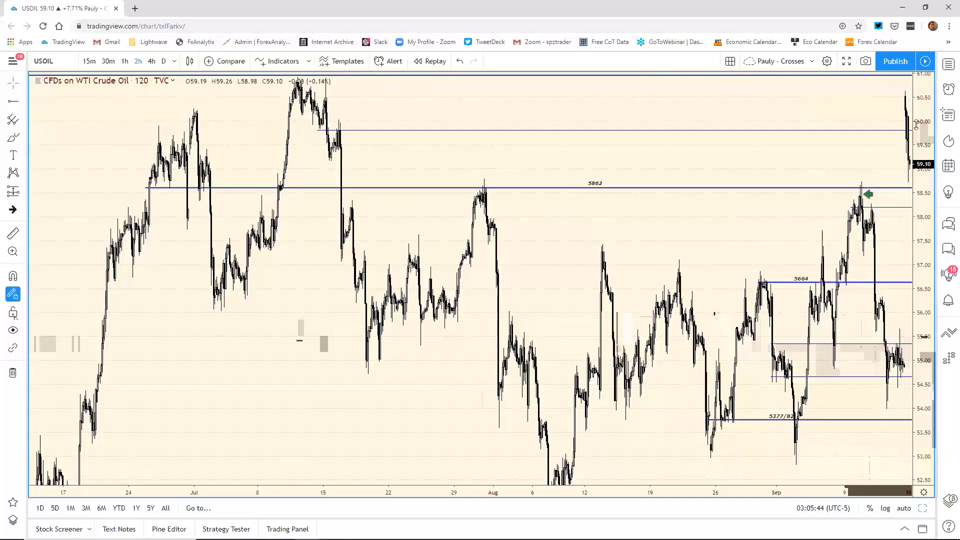
click(925, 510)
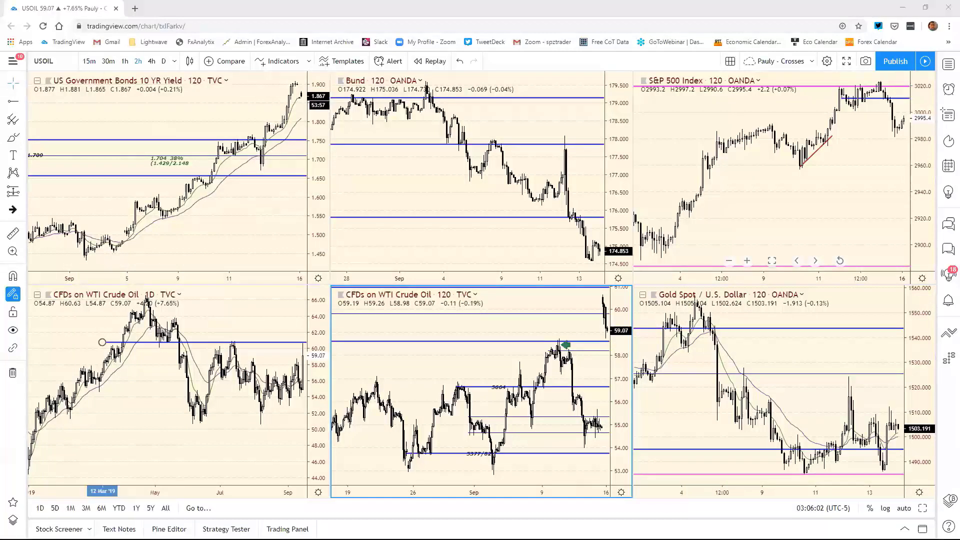
key(alt+Tab)
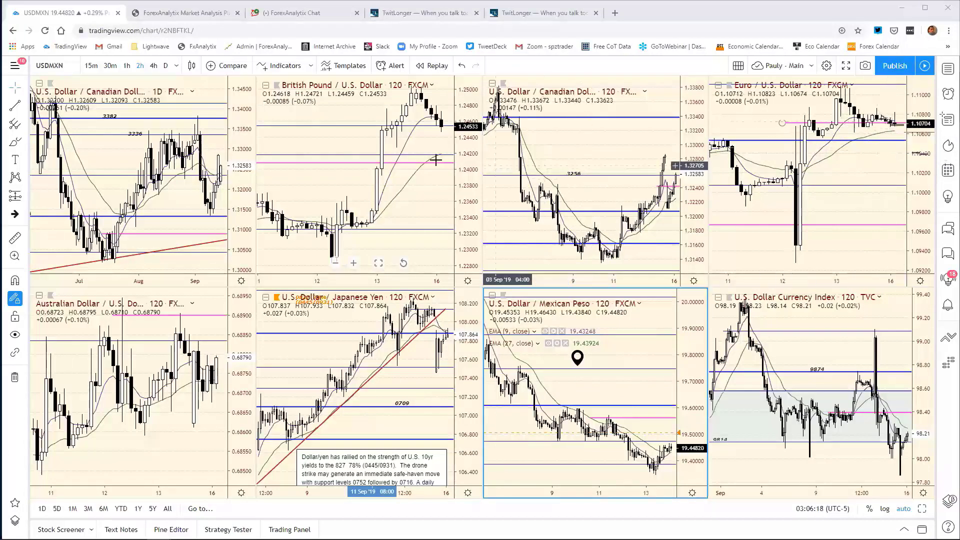
click(398, 12)
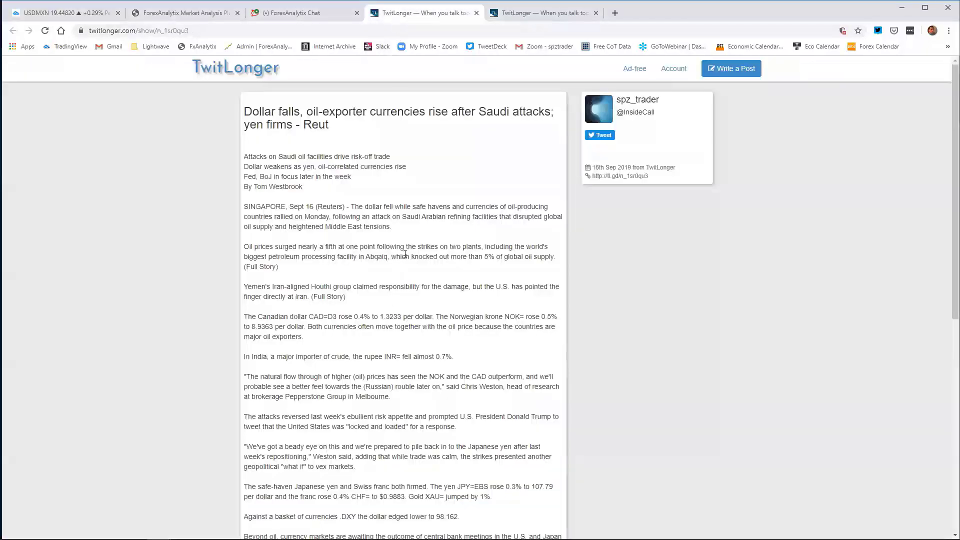
scroll(421, 255, down, 1)
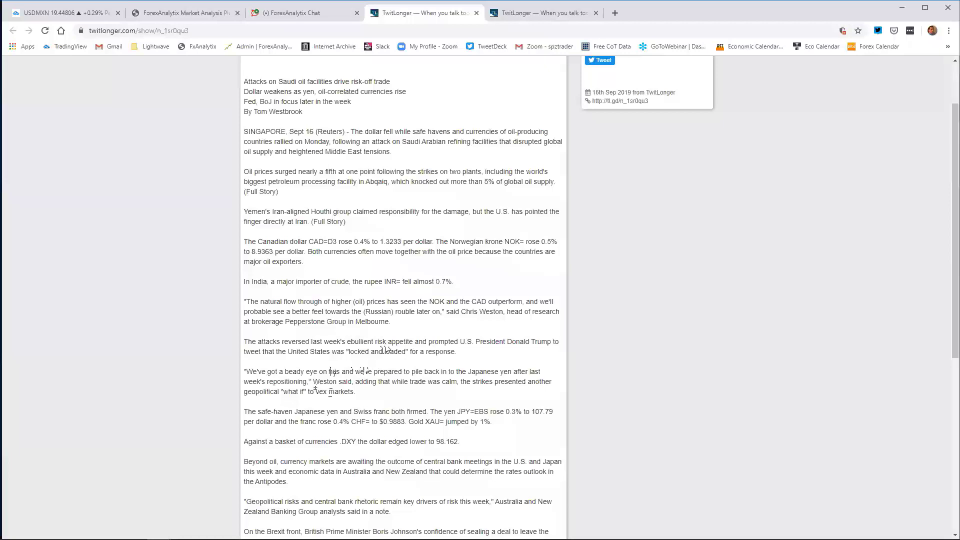
scroll(330, 371, down, 1)
scroll(331, 371, down, 1)
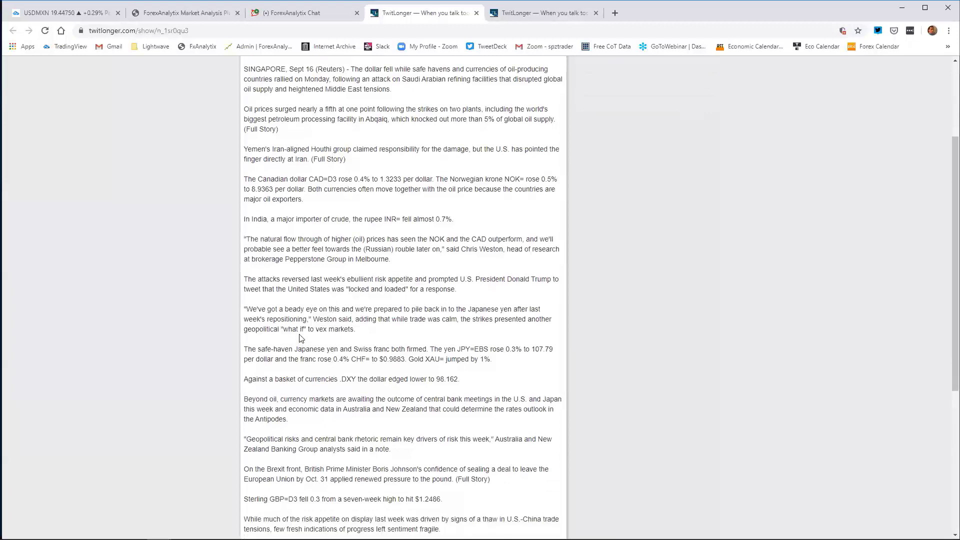
click(303, 340)
scroll(360, 344, down, 2)
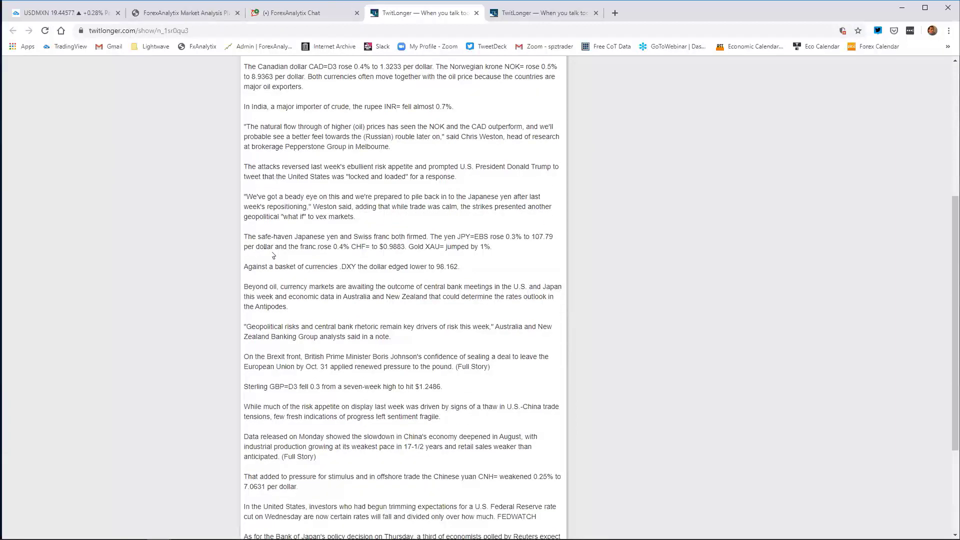
scroll(282, 260, down, 1)
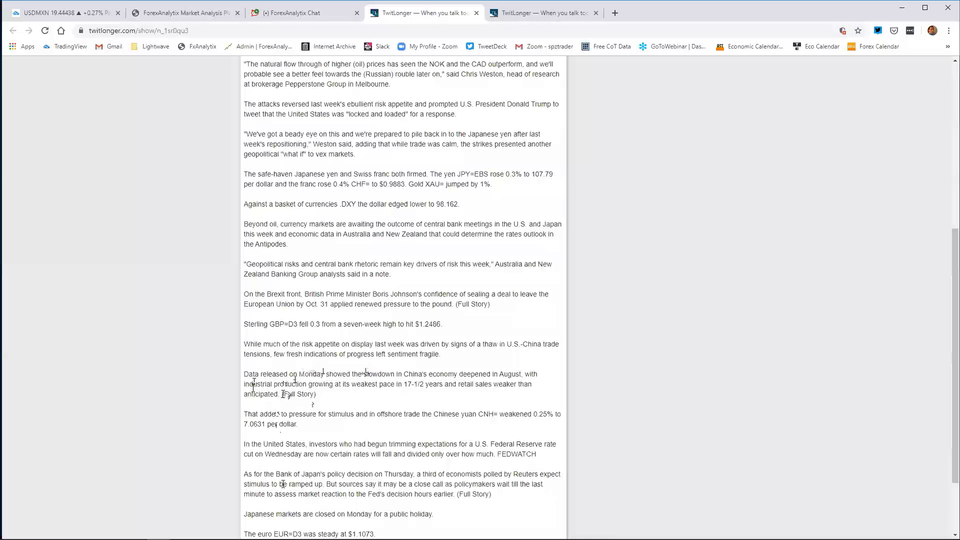
scroll(283, 484, down, 1)
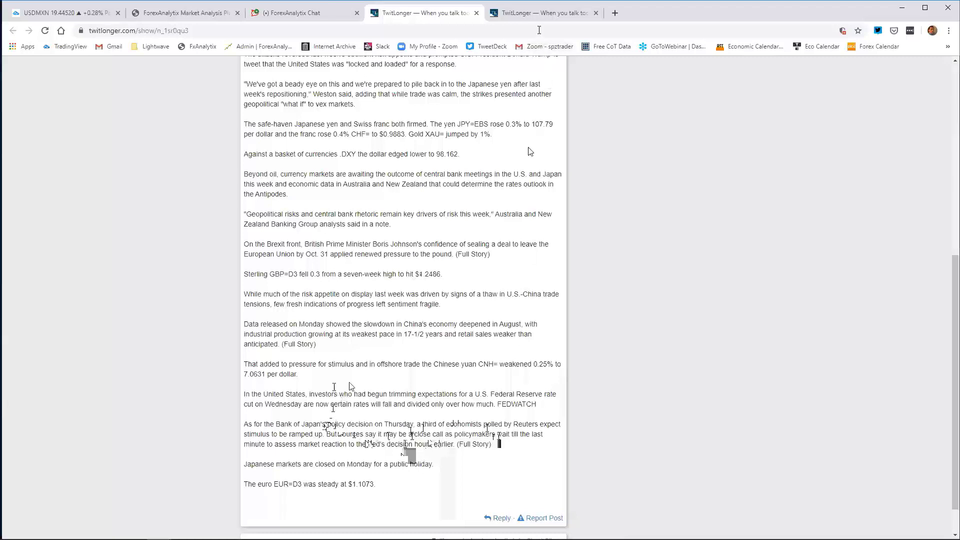
- Close the finished Reuters tab to reveal the 'Markets get a crude awakening' post
click(476, 13)
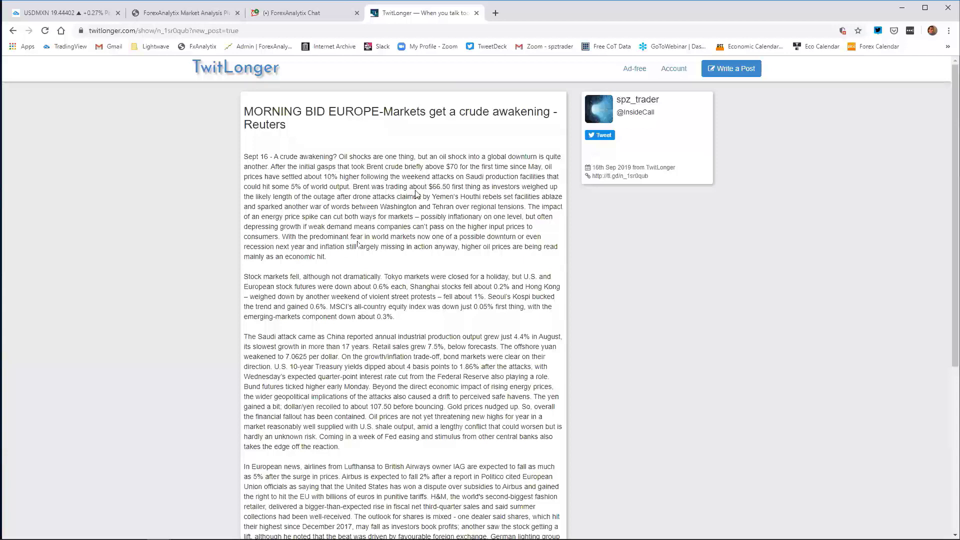
- Scroll further through the crude awakening article and move the Economic Monitor calendar higher
scroll(374, 292, down, 2)
scroll(372, 290, down, 2)
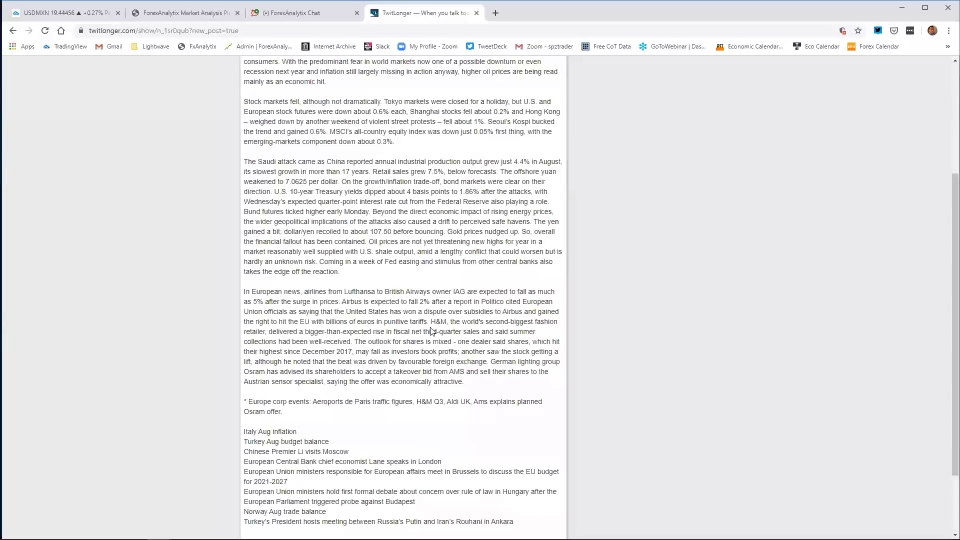
scroll(425, 330, down, 2)
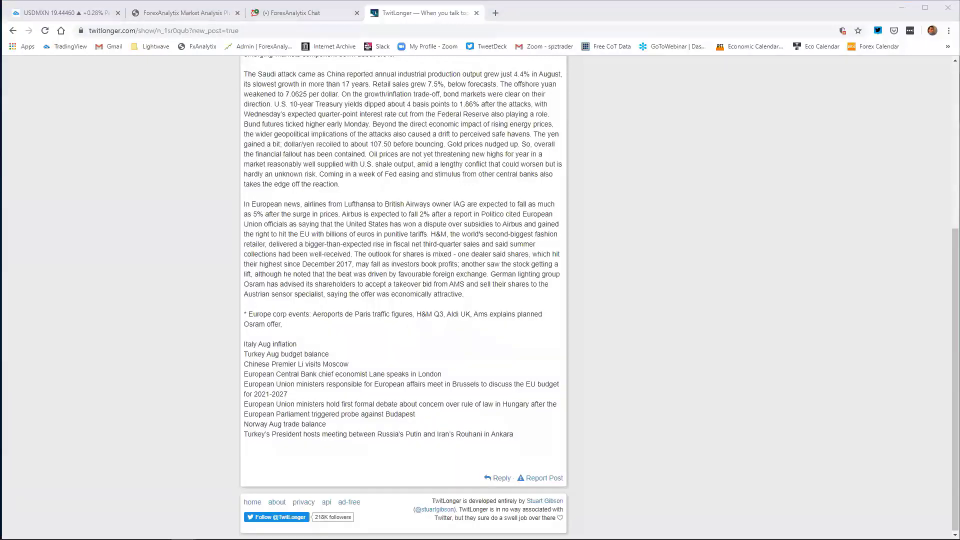
drag(319, 249, 393, 152)
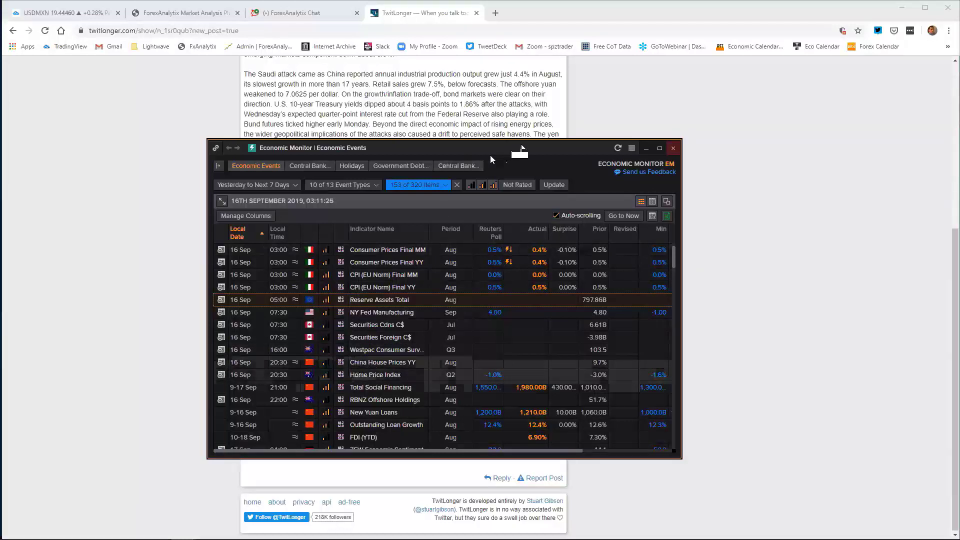
- Minimize the Economic Monitor calendar and return to the USDMXN chart page
key(super+Down)
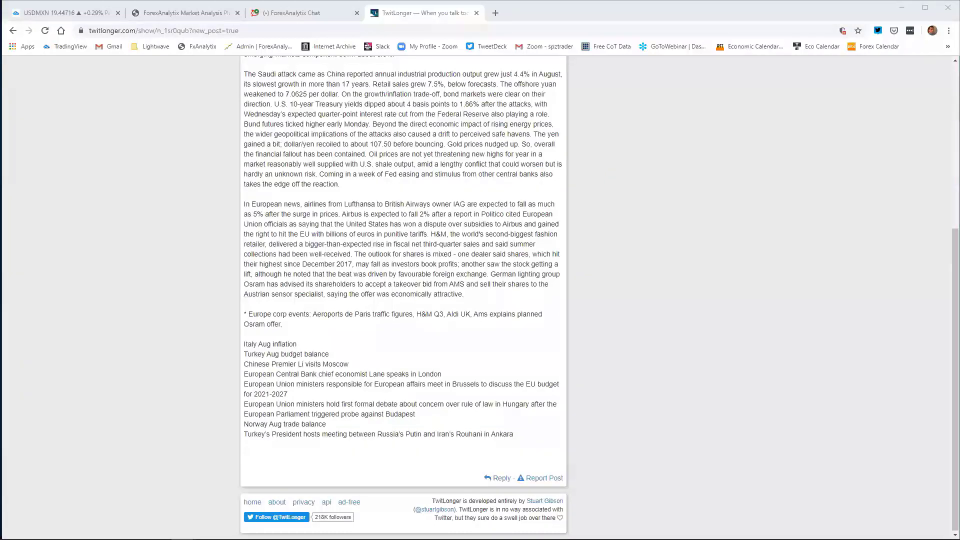
click(68, 15)
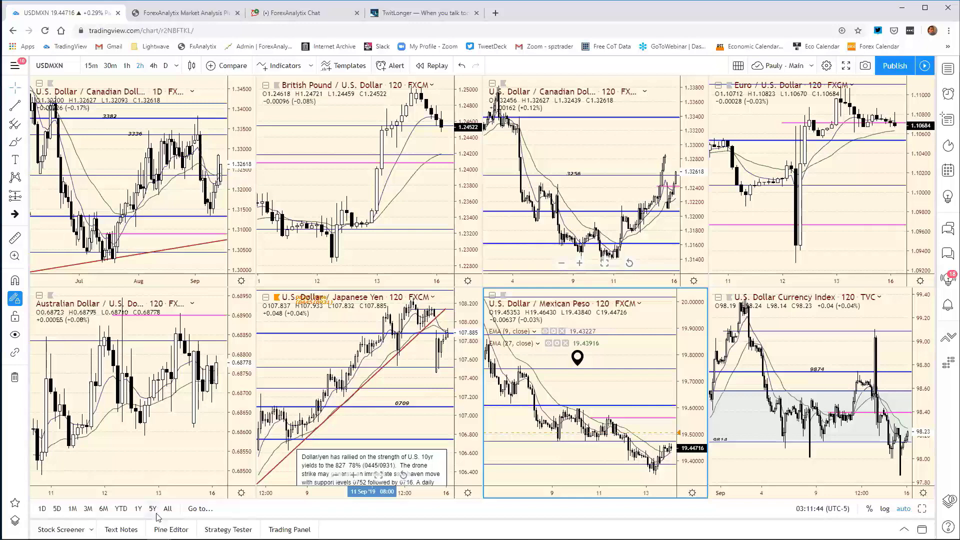
- Re-enter the =TODAY() formula in cell F6 so the bias chart reads September 16, 2019
key(alt+Tab)
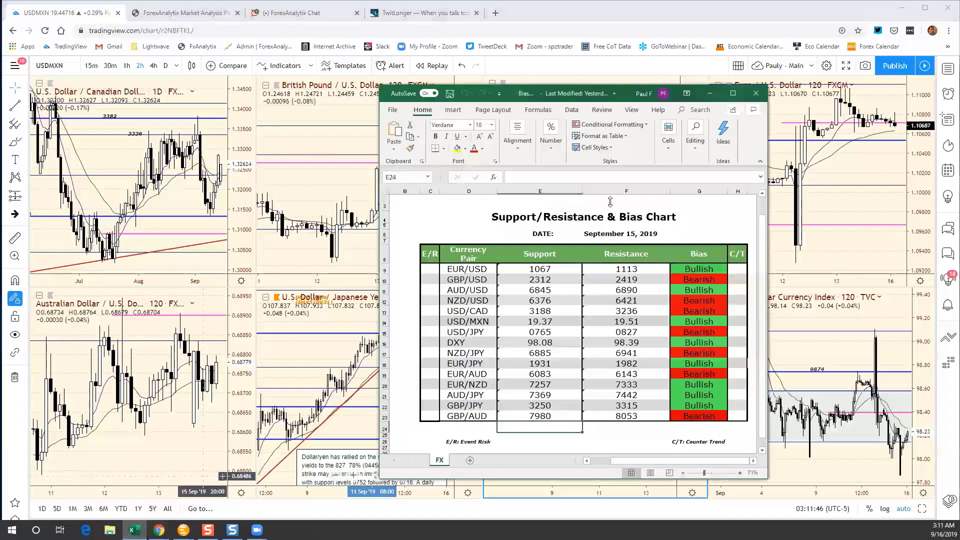
click(618, 234)
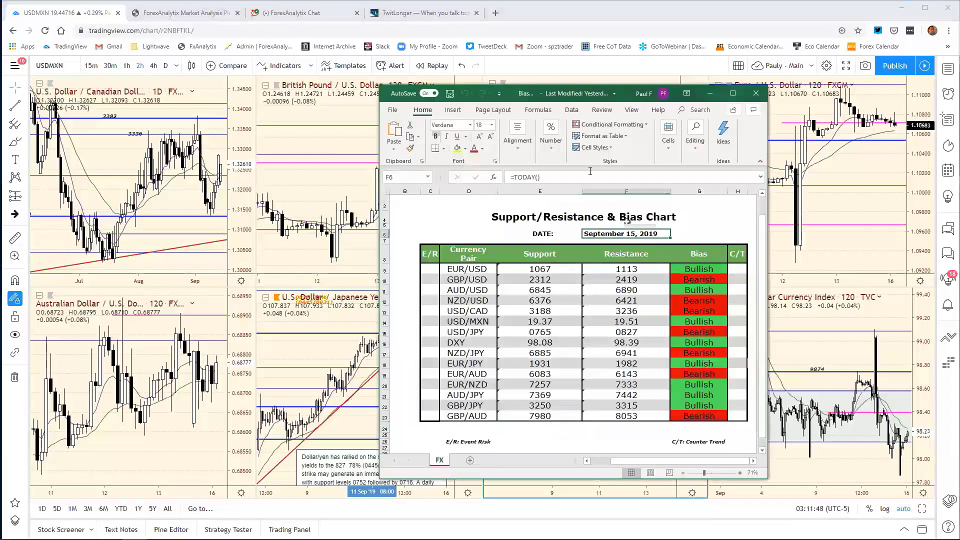
click(588, 177)
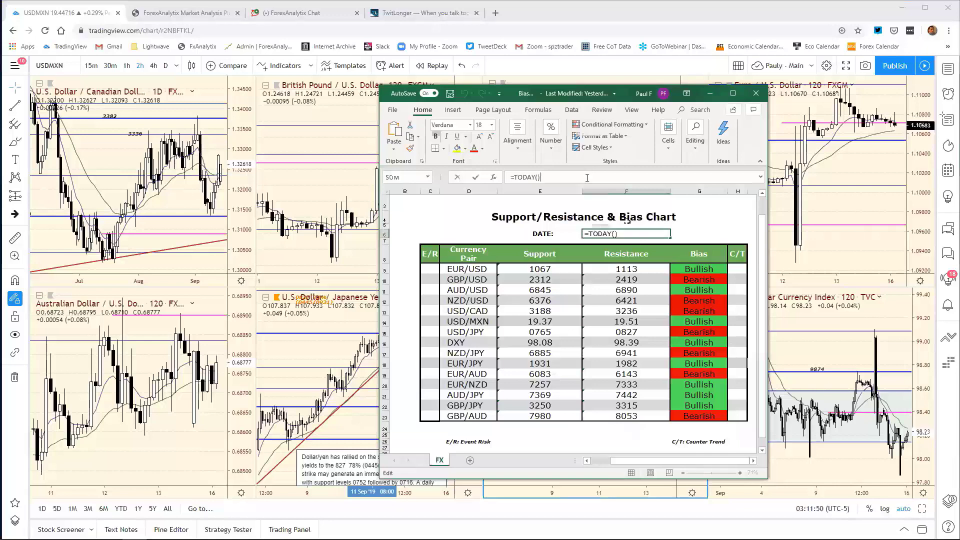
key(Return)
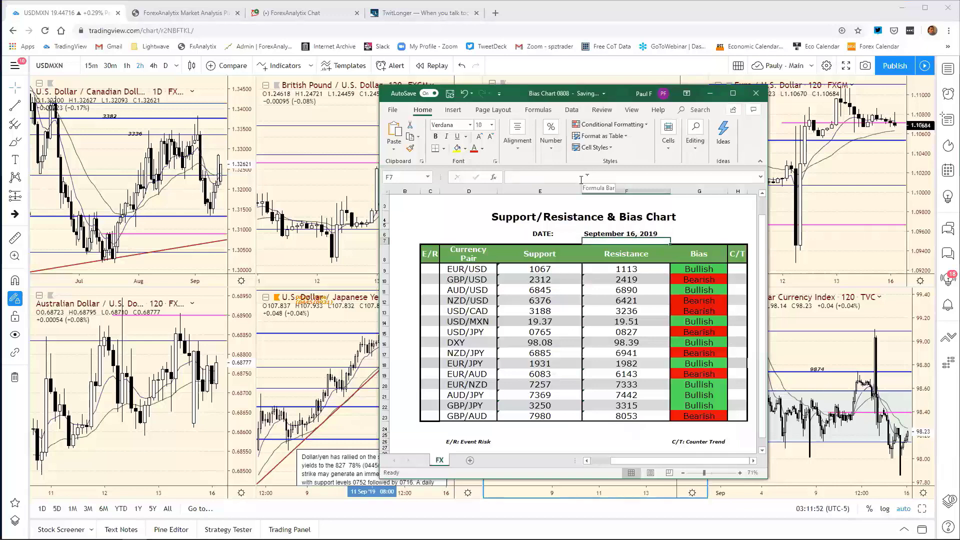
- Load EURUSD into the top-left chart
click(245, 142)
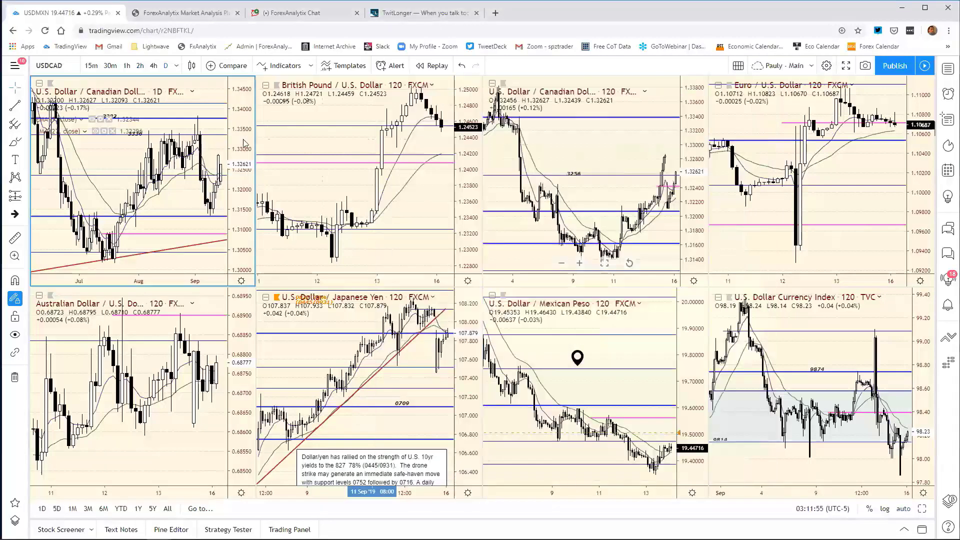
text(EURUSD)
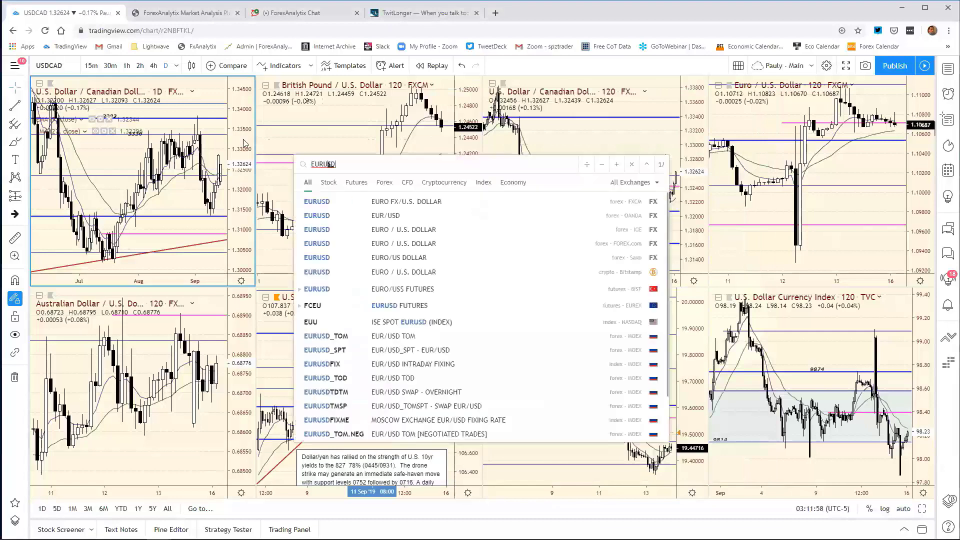
key(Return)
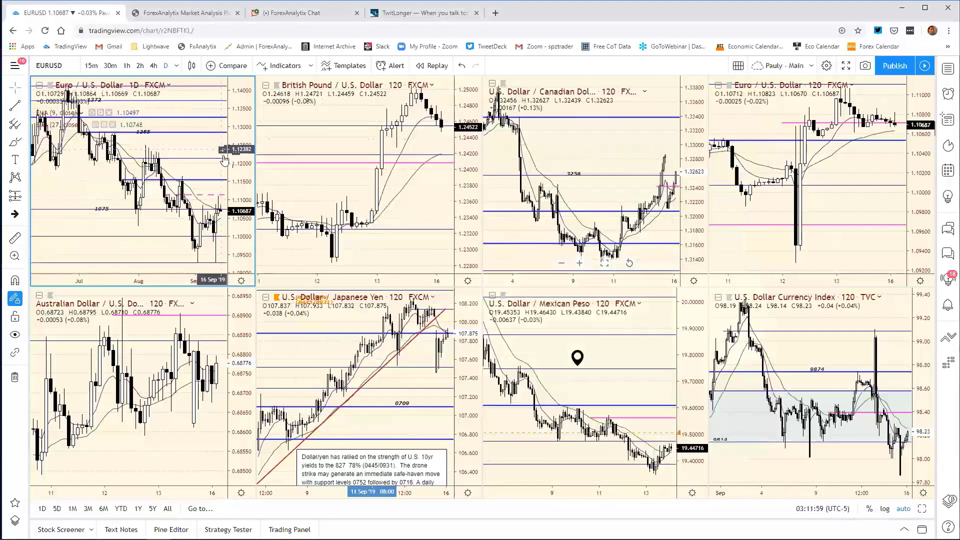
- Maximize the EURUSD daily chart and zoom in on March through September
click(921, 508)
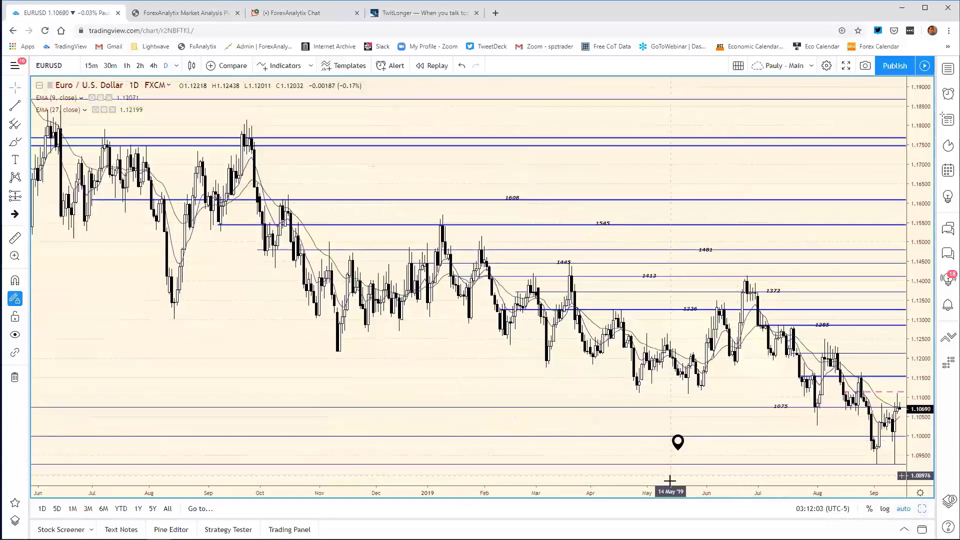
scroll(550, 470, up, 5)
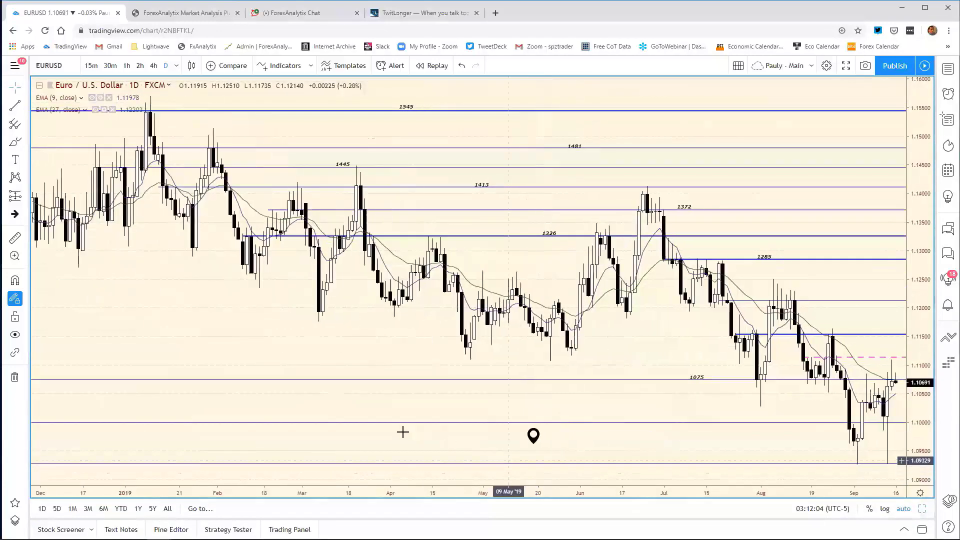
scroll(350, 412, up, 2)
mouse_move(348, 432)
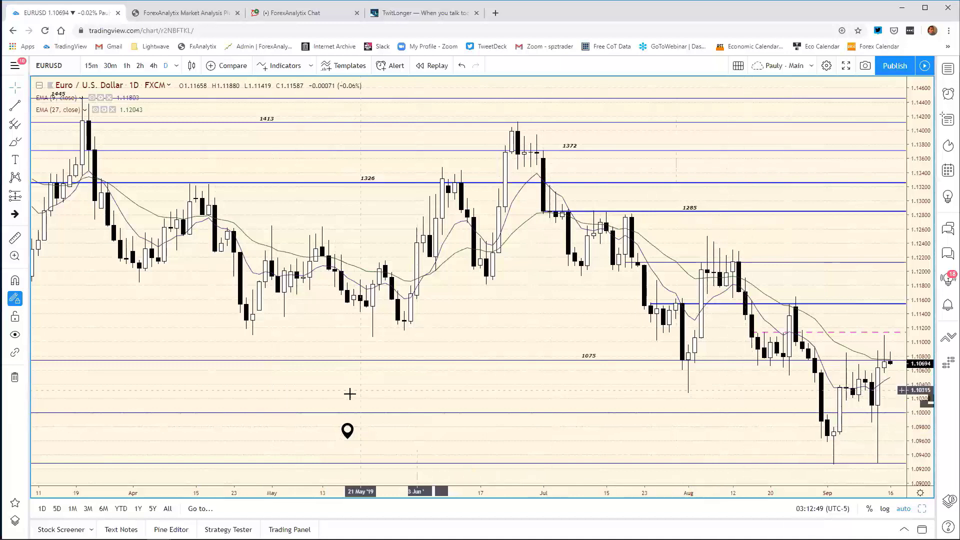
- Change 1136 to 1036 in the EURUSD commentary note's text
right_click(348, 431)
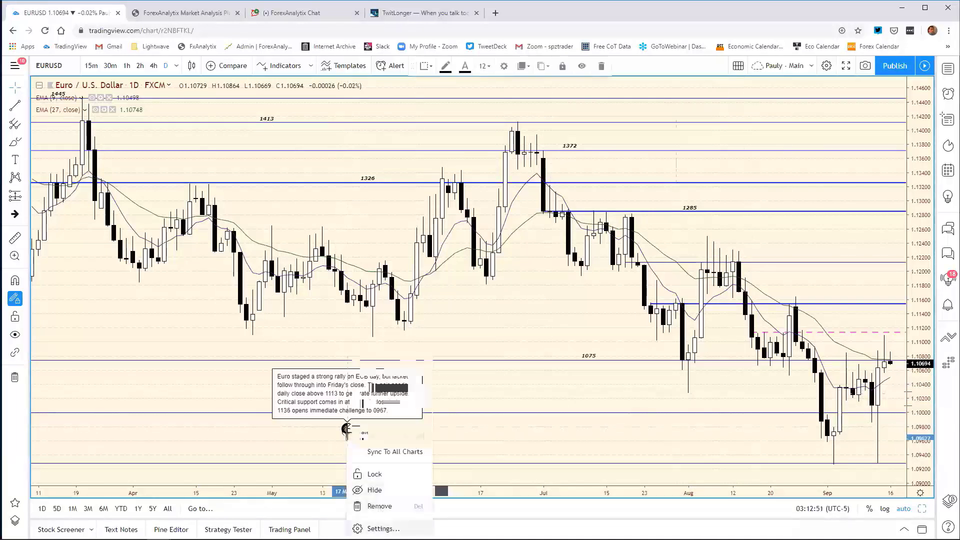
double_click(347, 430)
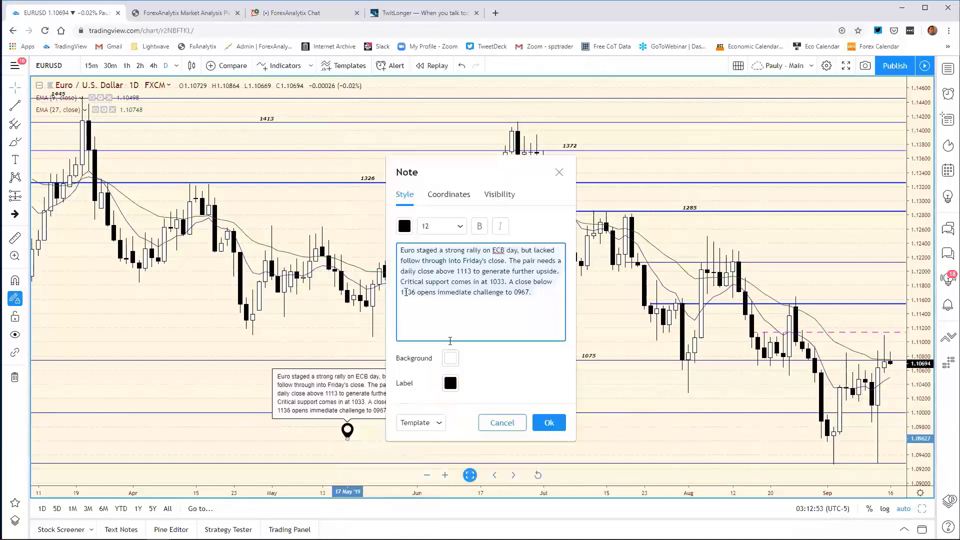
click(407, 292)
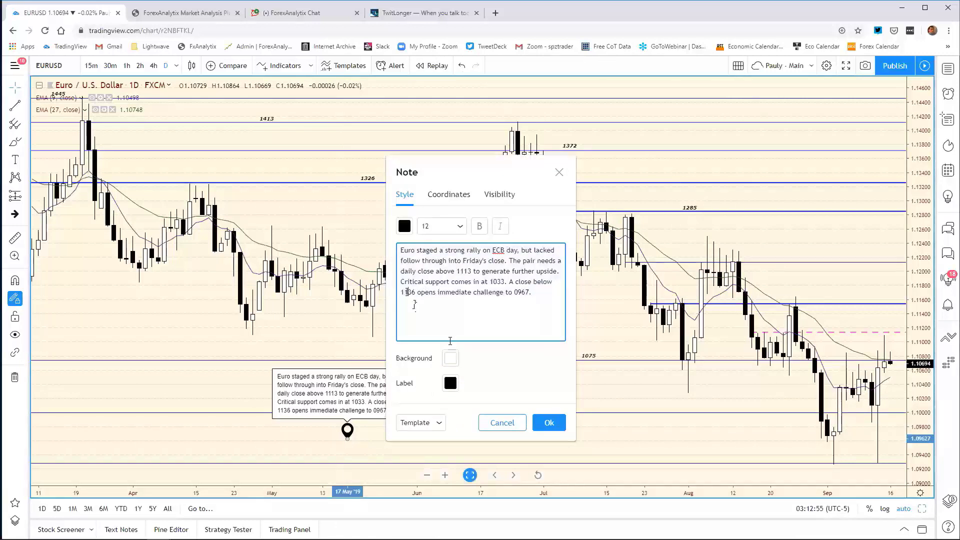
key(Delete)
text(0)
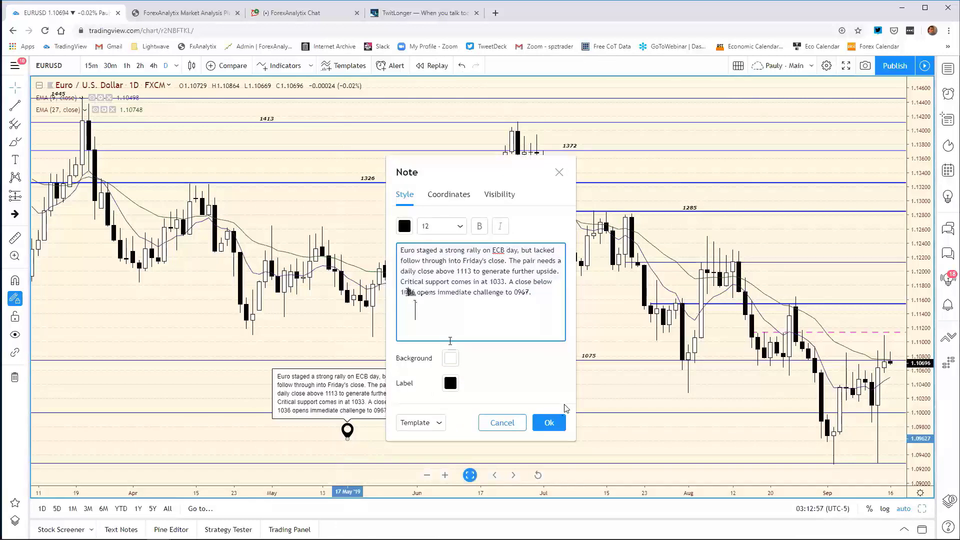
click(549, 423)
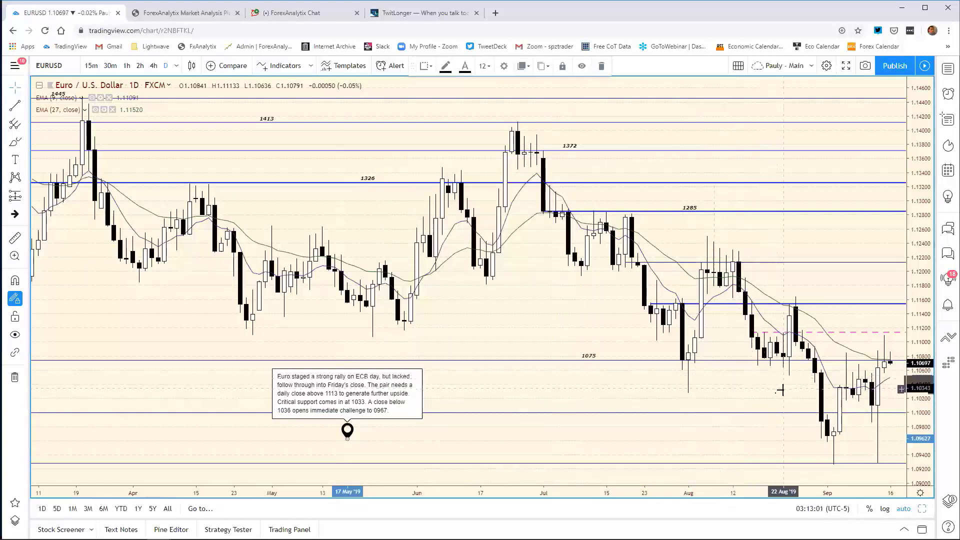
- Change the EUR/USD support in cell E9 from 1067 to 1033, then return to TradingView
mouse_move(145, 535)
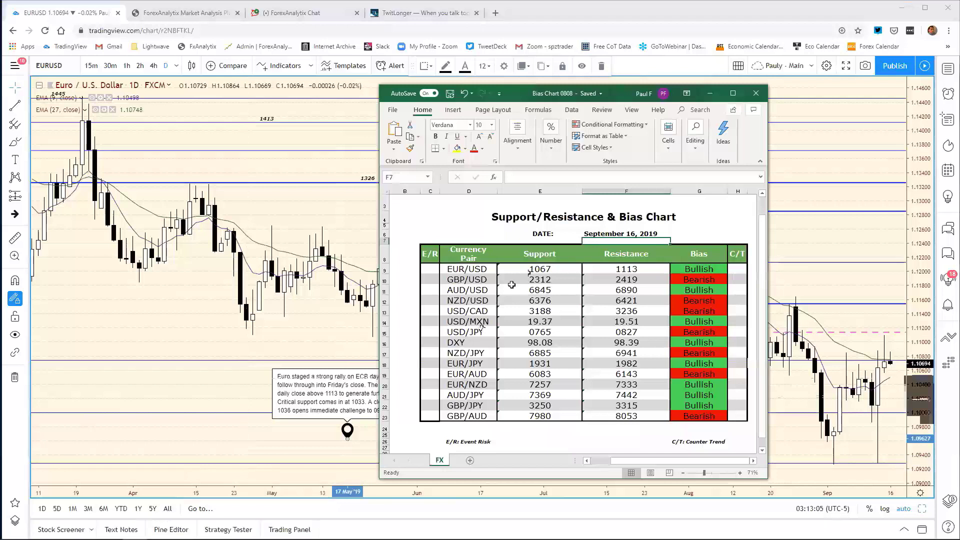
click(549, 271)
click(525, 177)
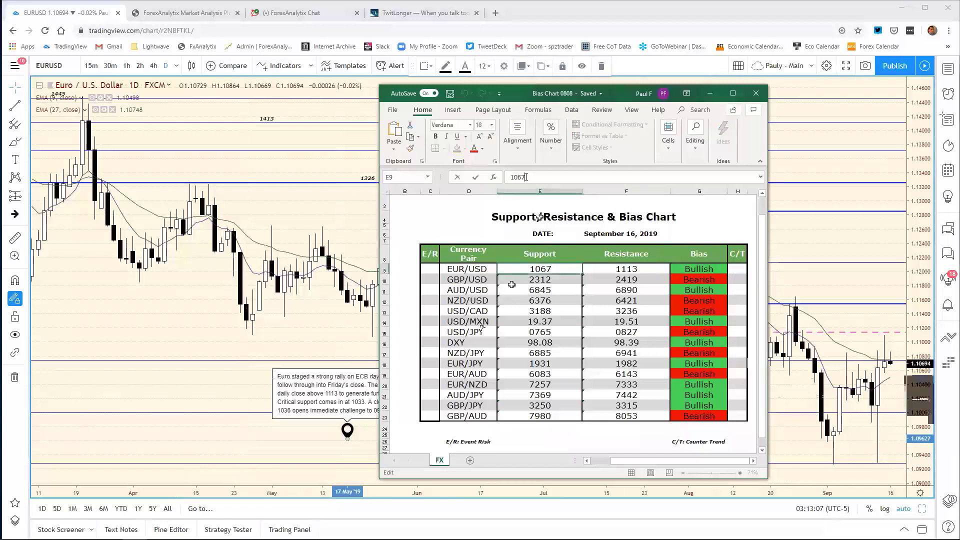
key(BackSpace)
key(BackSpace)
text(33)
key(Return)
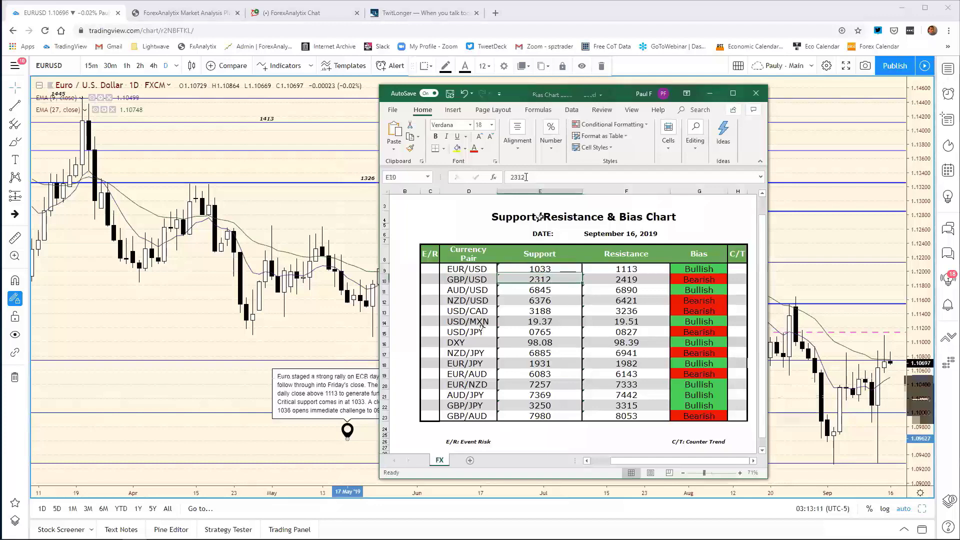
click(829, 289)
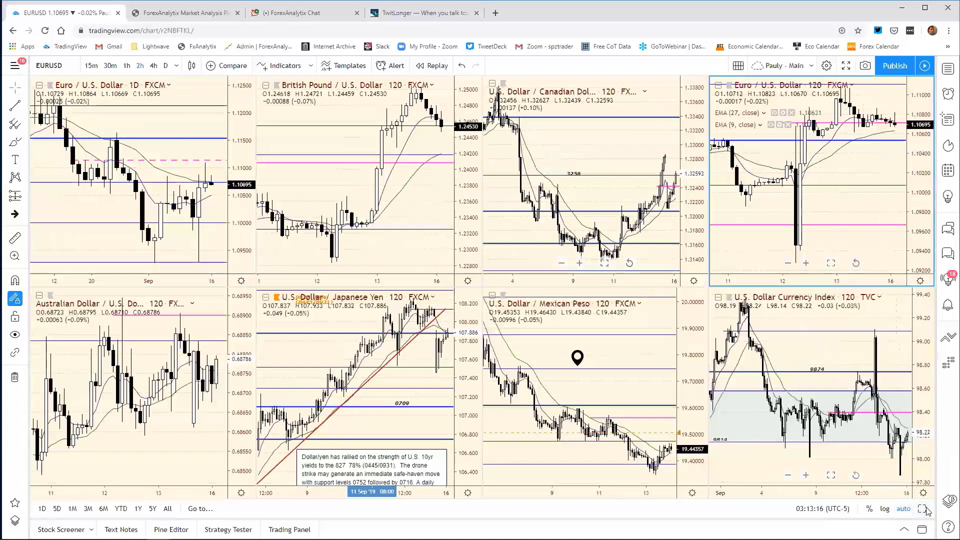
- On the full-size EURUSD 120 chart, move the pink level near 1.1070 down to 1.10324
key(alt+Return)
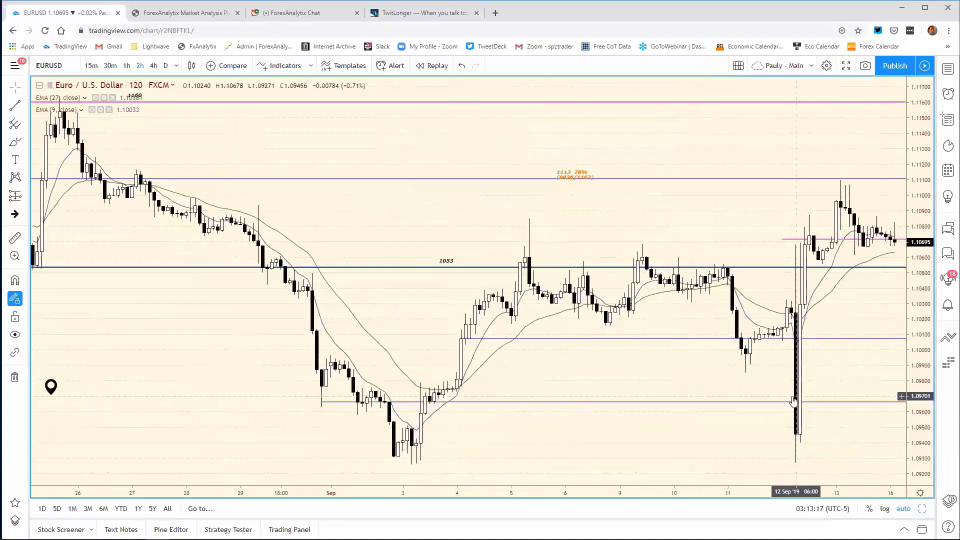
click(811, 240)
drag(811, 240, 593, 298)
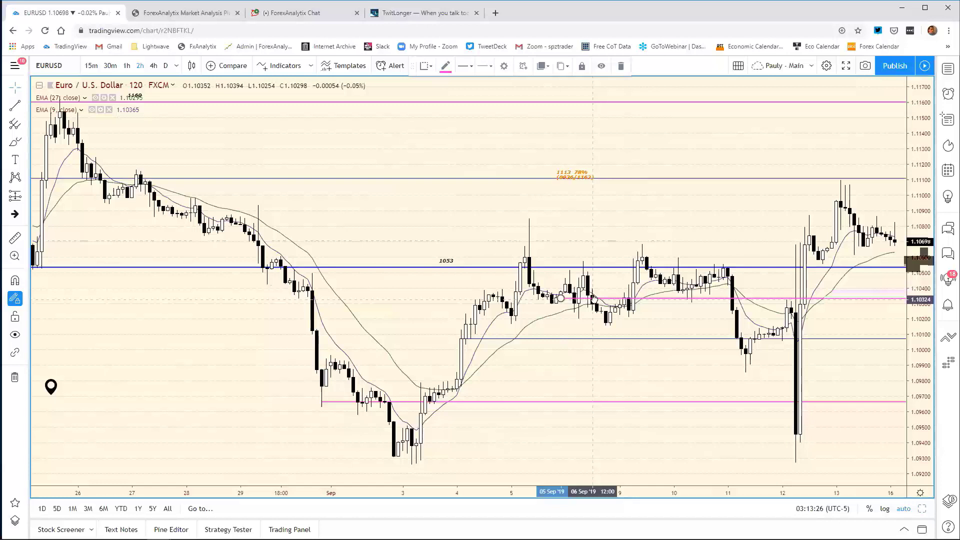
click(690, 210)
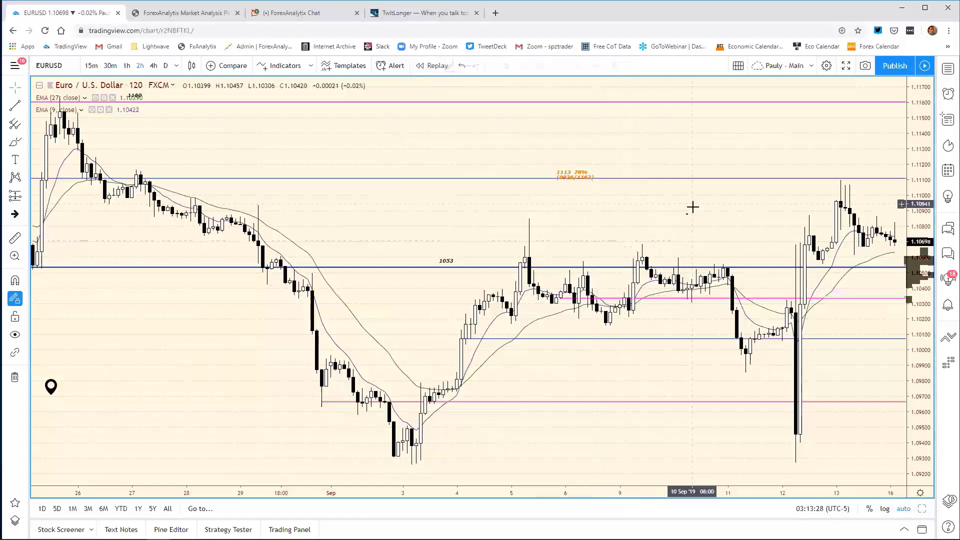
- Remove the lower pink level near 1.0965 and restore the eight-chart grid
right_click(489, 403)
click(522, 506)
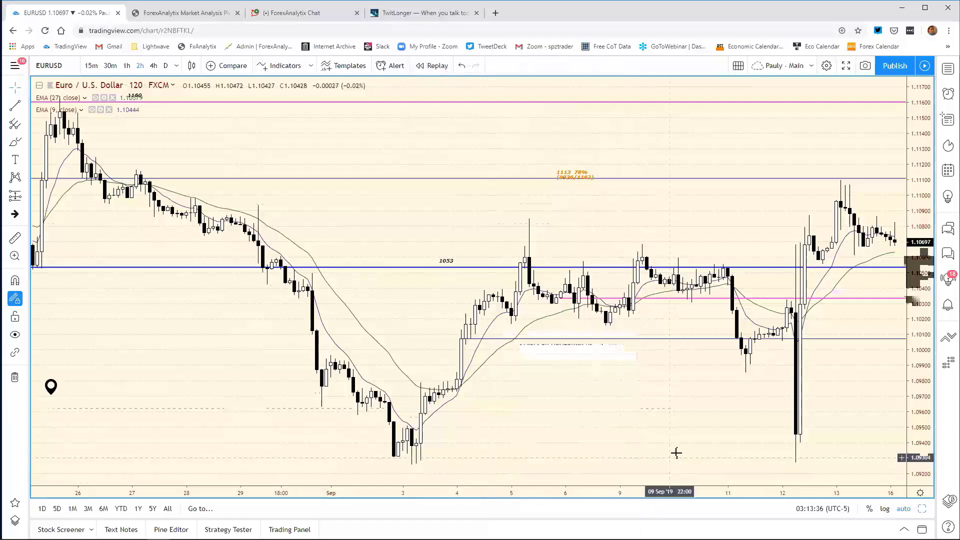
click(923, 508)
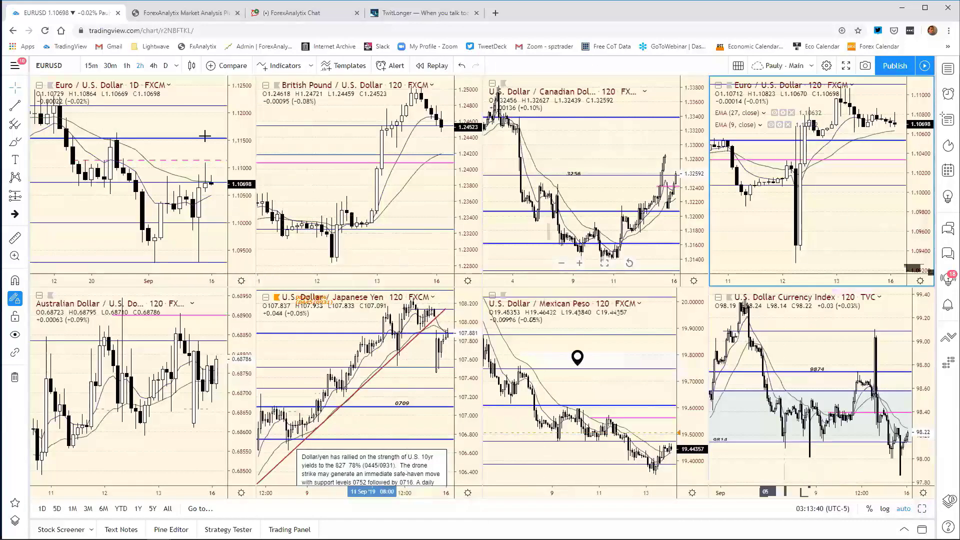
- Load GBPUSD into the daily chart in place of EURUSD
click(193, 122)
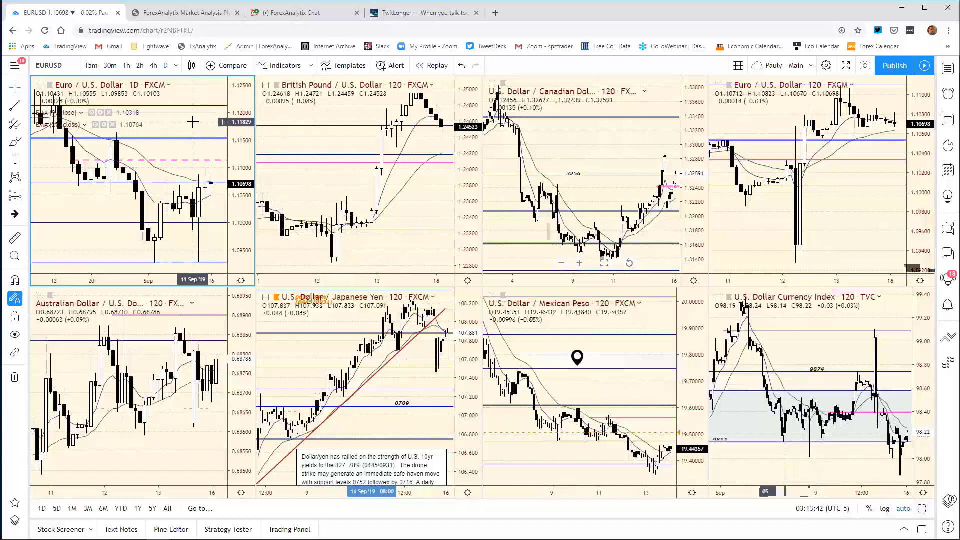
text(GBP)
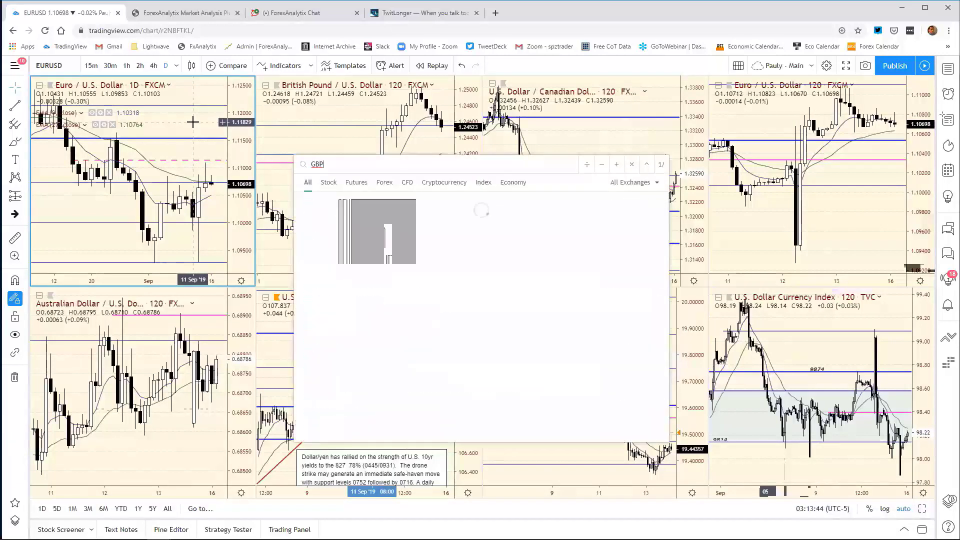
text(USD)
key(Return)
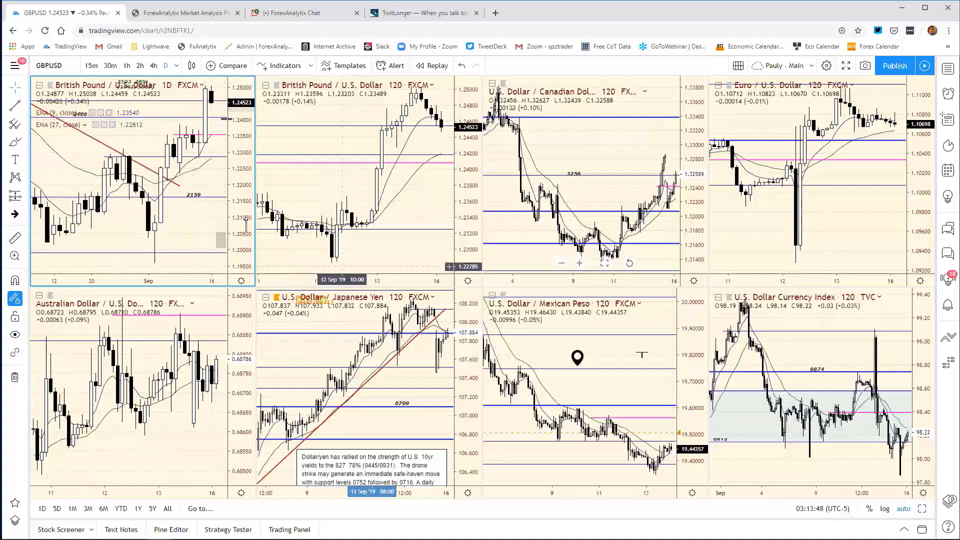
- Review the GBP/USD daily chart full-size with scaling fitted to the bars, then restore the grid
click(921, 509)
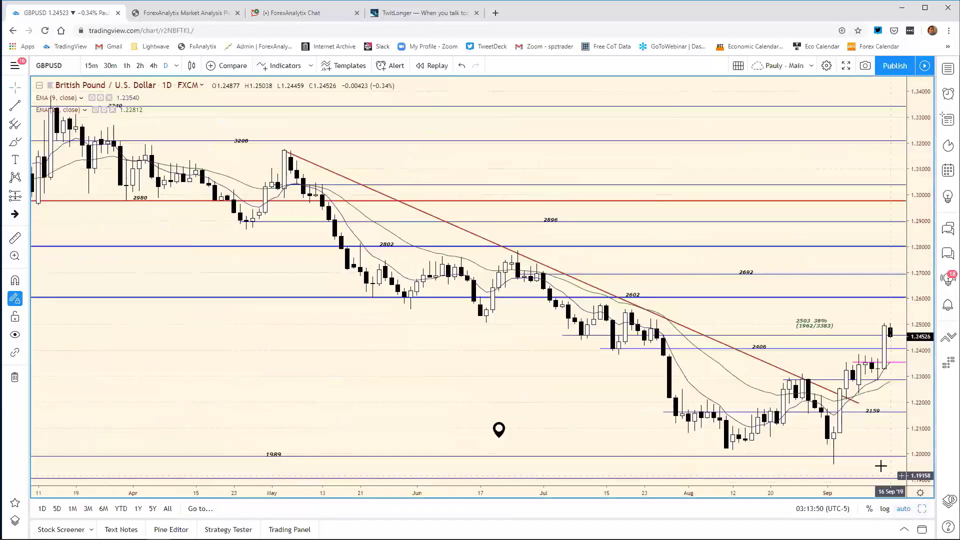
mouse_move(495, 434)
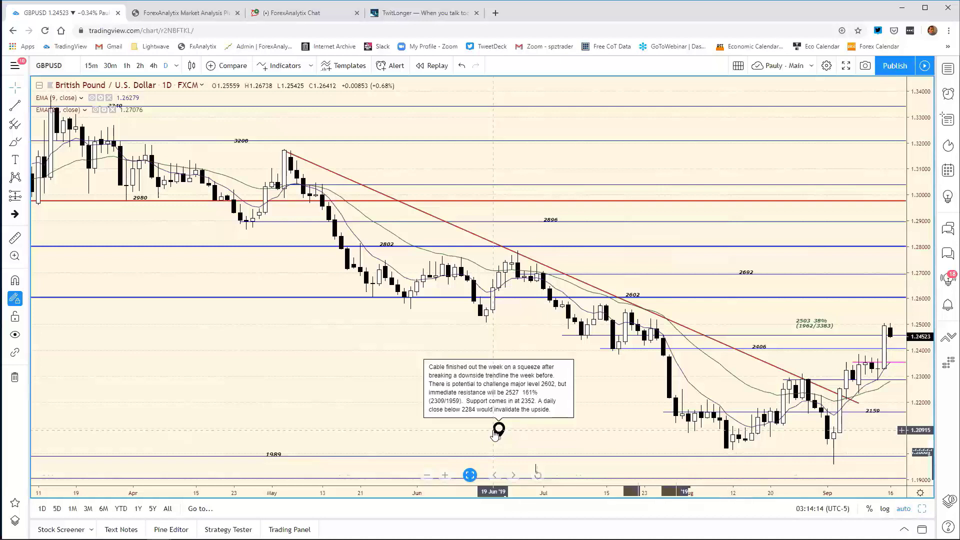
click(538, 475)
scroll(428, 463, up, 6)
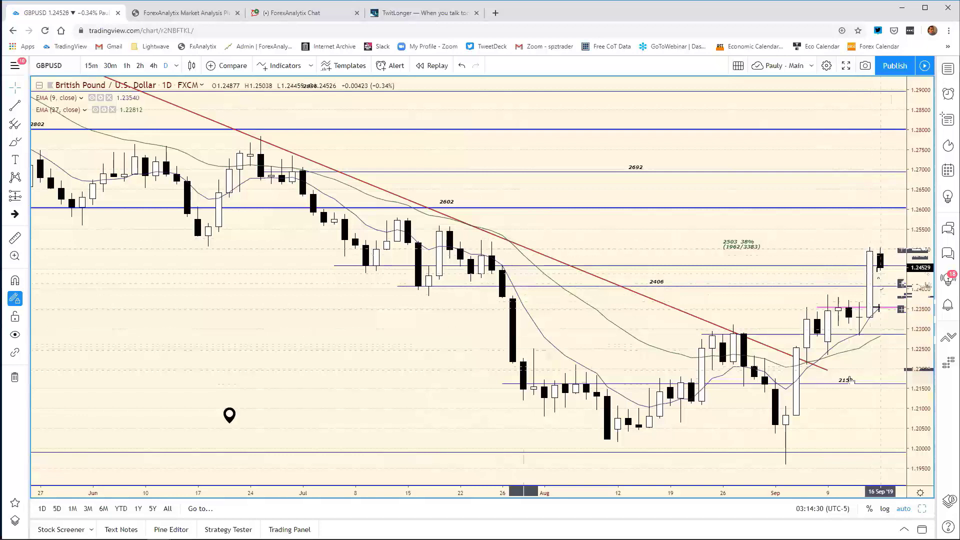
click(922, 509)
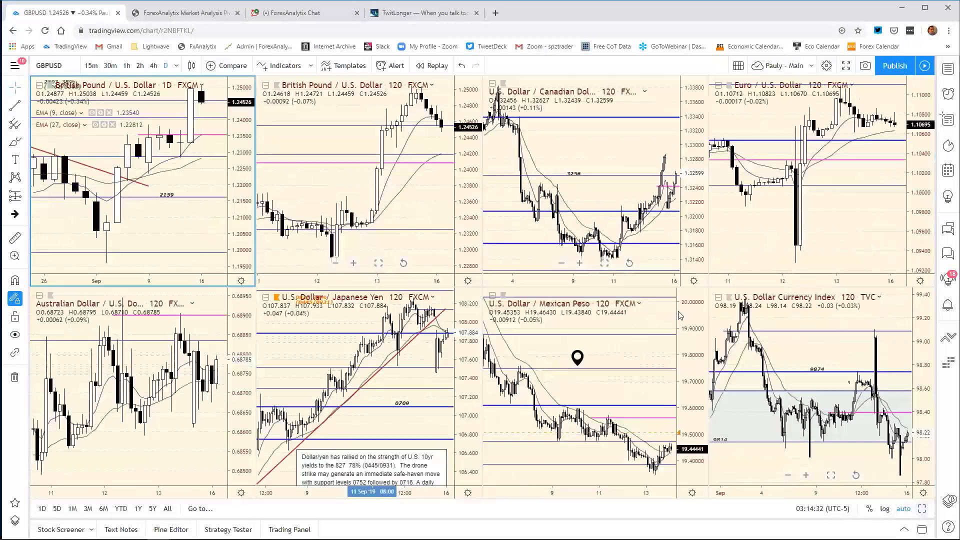
- On the full-size GBPUSD 2-hour chart, move the magenta ray to about 1.2383 at the 9 Sep high
click(473, 218)
click(922, 509)
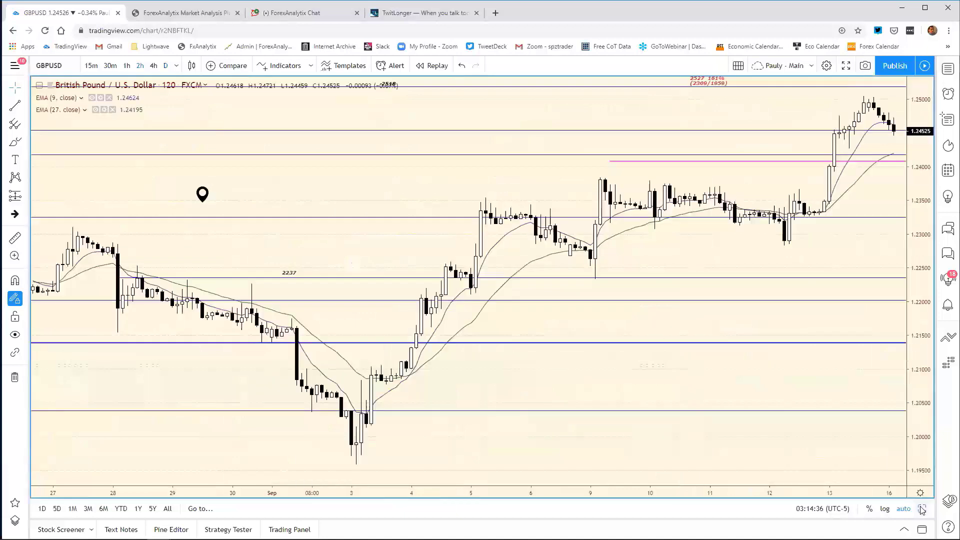
drag(637, 491, 820, 489)
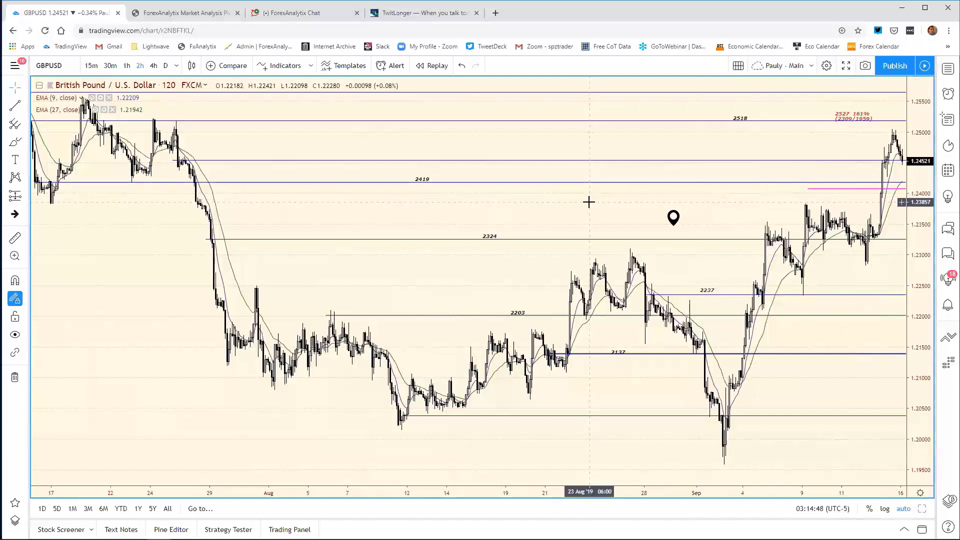
mouse_move(822, 191)
mouse_down()
mouse_move(82, 172)
mouse_move(65, 204)
mouse_up()
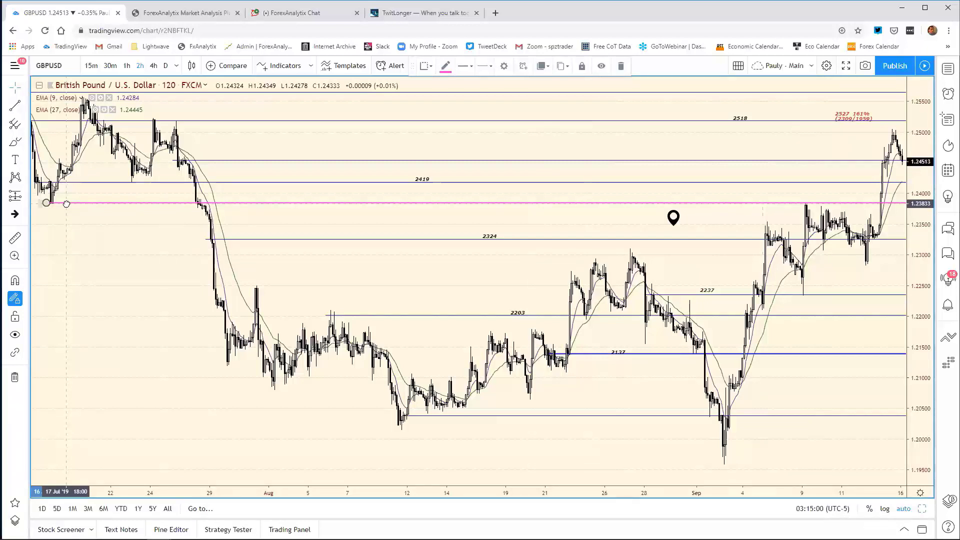
mouse_move(66, 203)
mouse_down()
mouse_move(624, 234)
mouse_move(813, 225)
mouse_move(896, 205)
mouse_move(895, 195)
mouse_up()
click(860, 164)
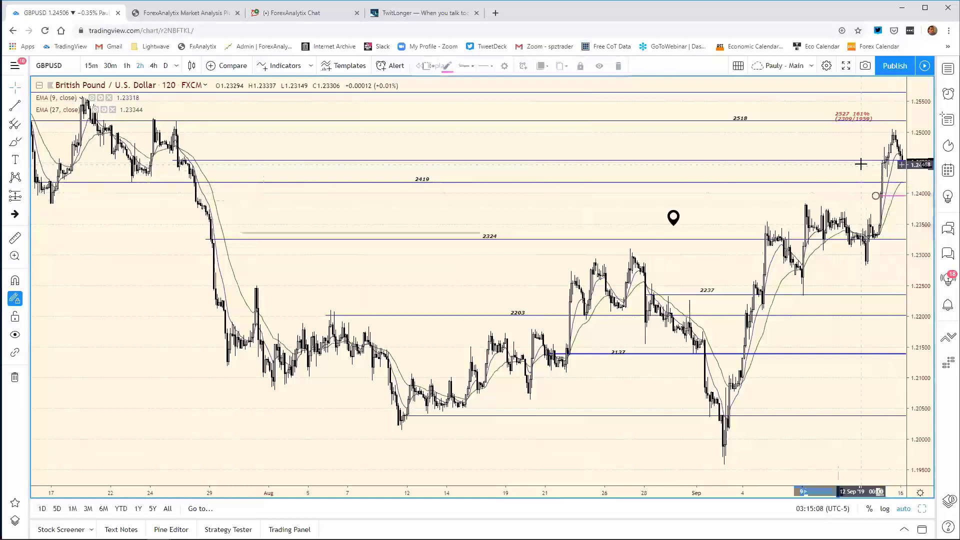
scroll(609, 426, up, 3)
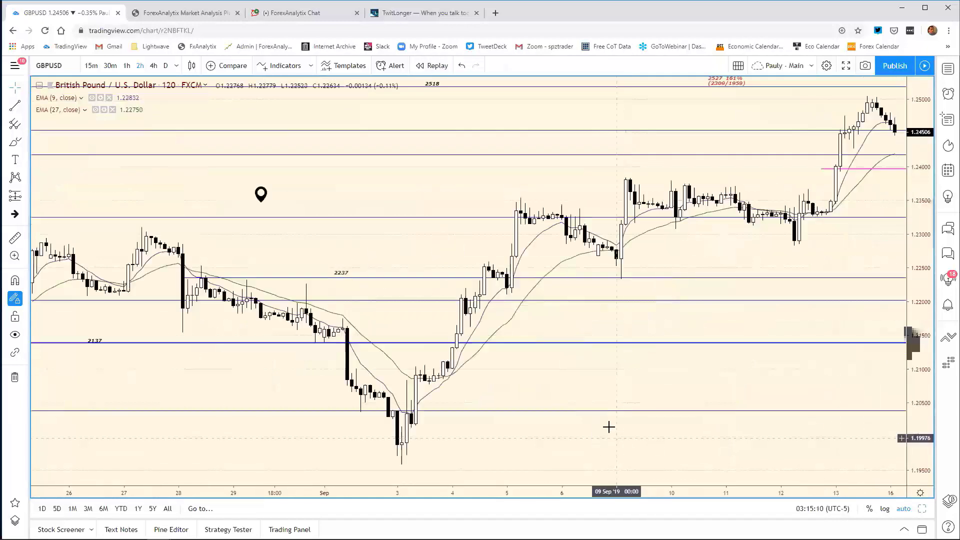
click(852, 171)
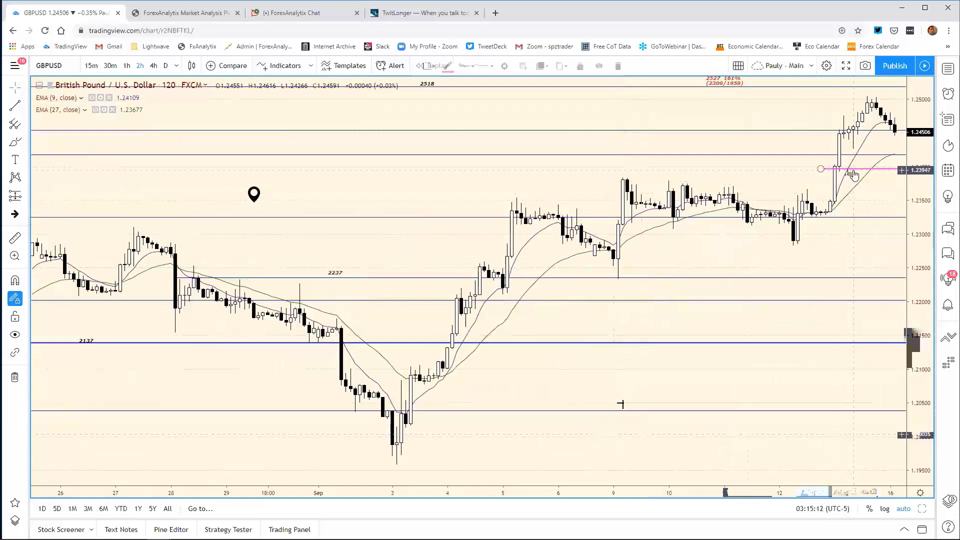
drag(852, 171, 642, 179)
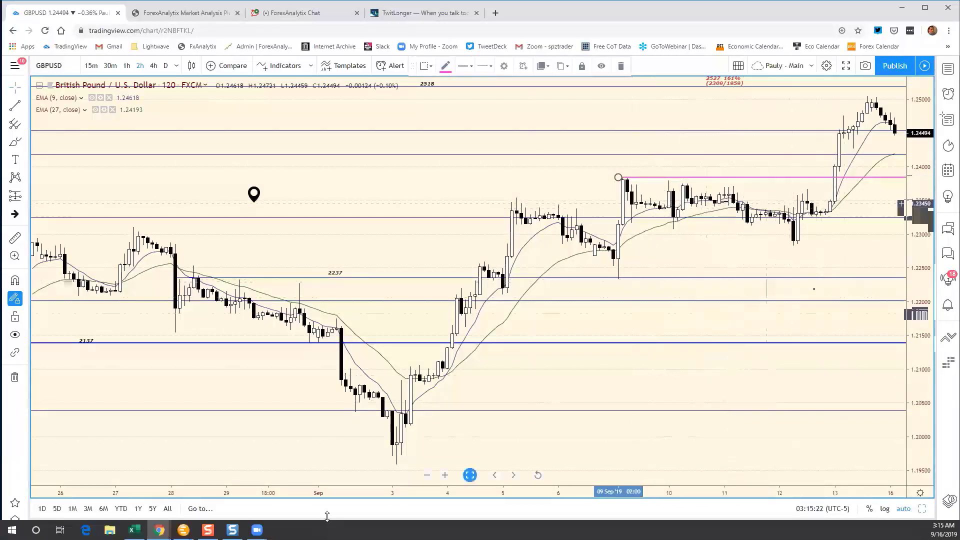
- Change the GBP/USD support in cell E10 from 2312 to 2382, then return to TradingView
click(134, 530)
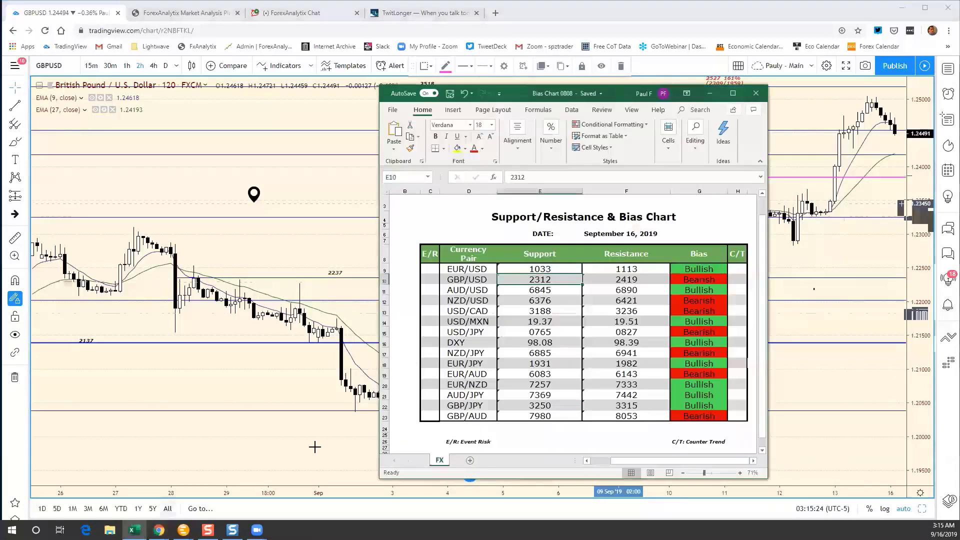
click(536, 178)
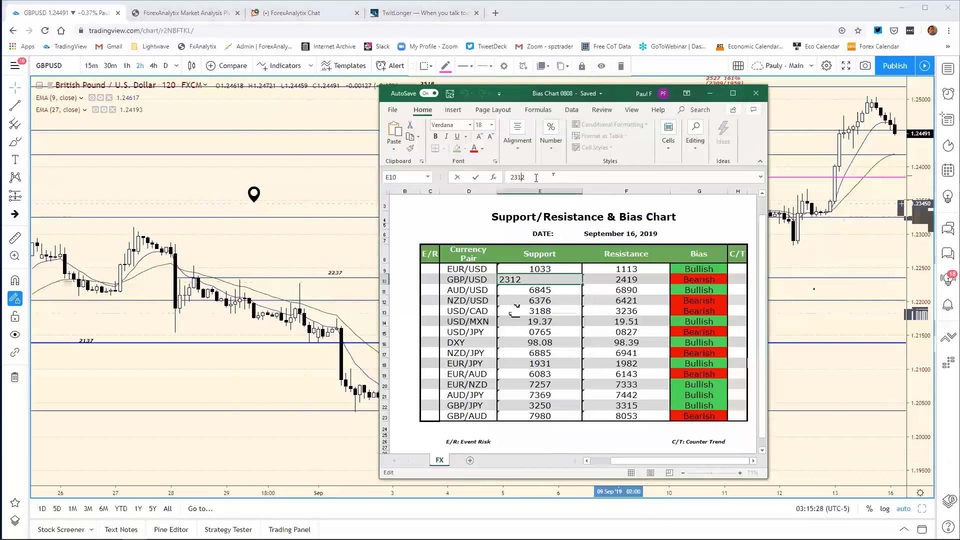
key(BackSpace)
text(8)
key(Return)
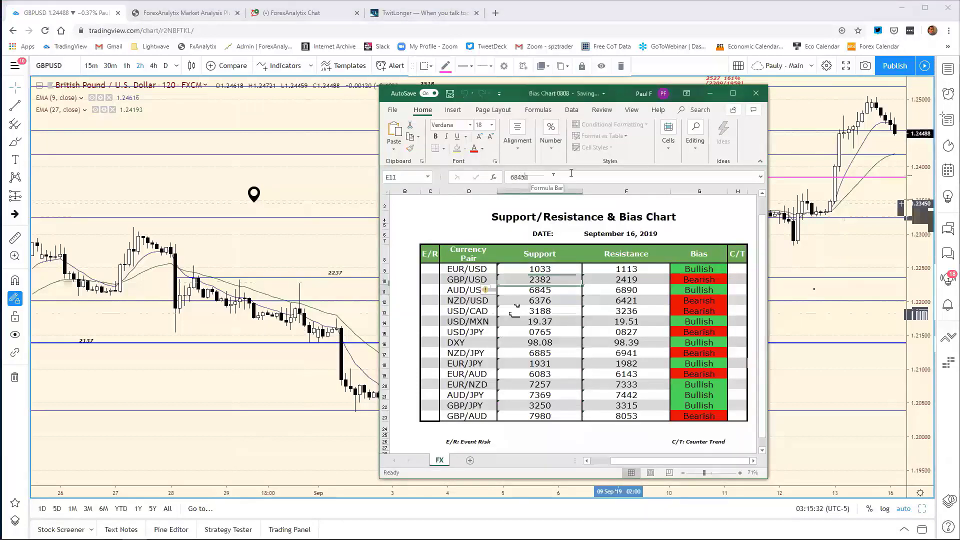
click(815, 122)
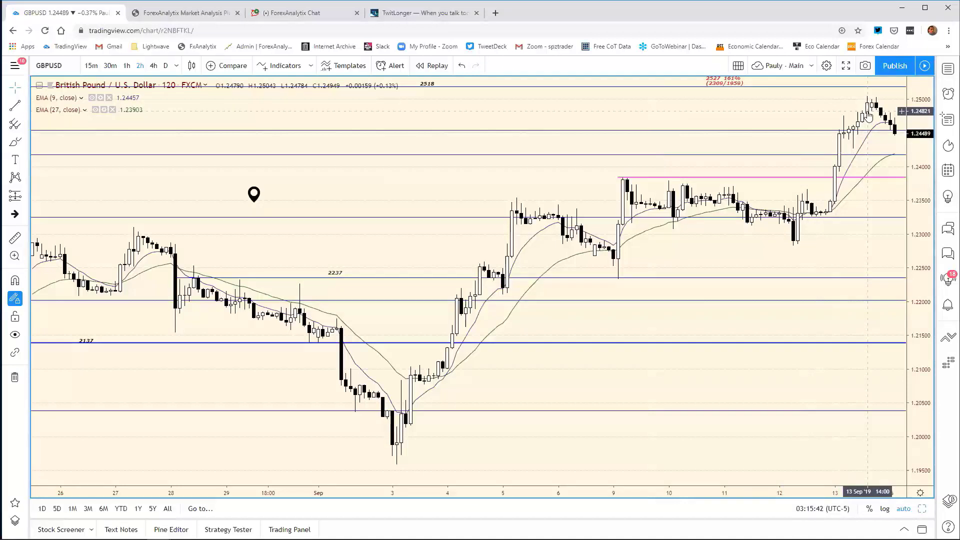
- Clone the magenta ray and move the copy up to the recent highs near 1.2480
right_click(640, 178)
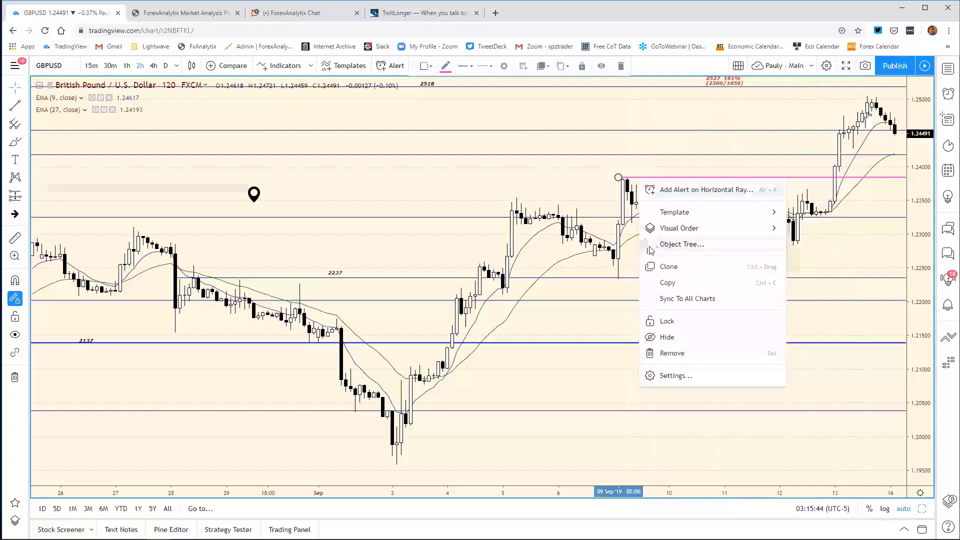
click(668, 266)
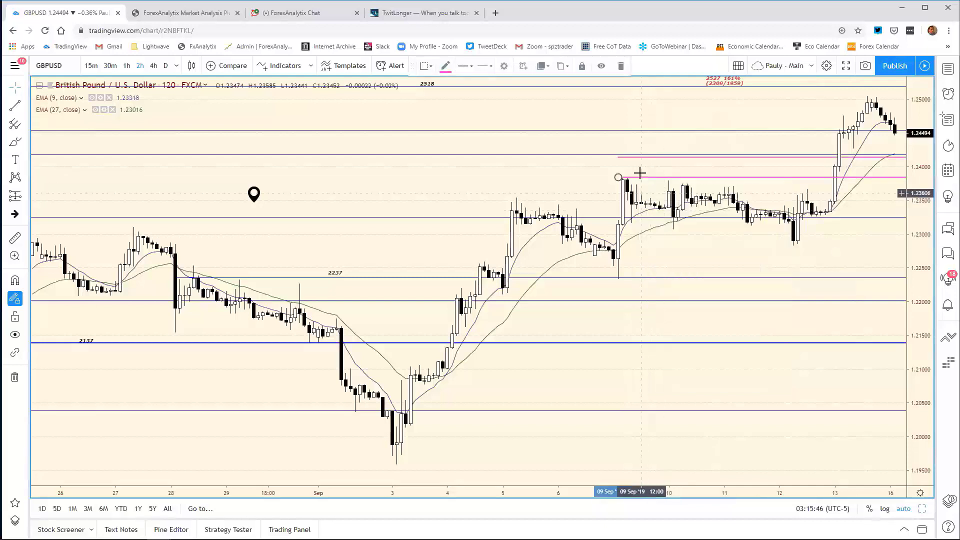
click(638, 158)
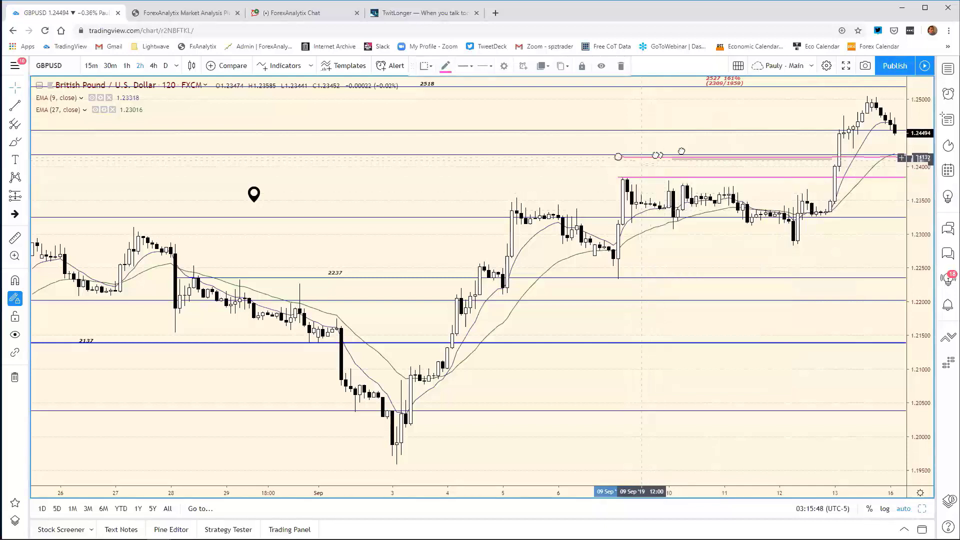
mouse_move(642, 157)
mouse_down()
mouse_move(864, 125)
mouse_move(873, 113)
mouse_move(857, 112)
mouse_move(866, 115)
mouse_up()
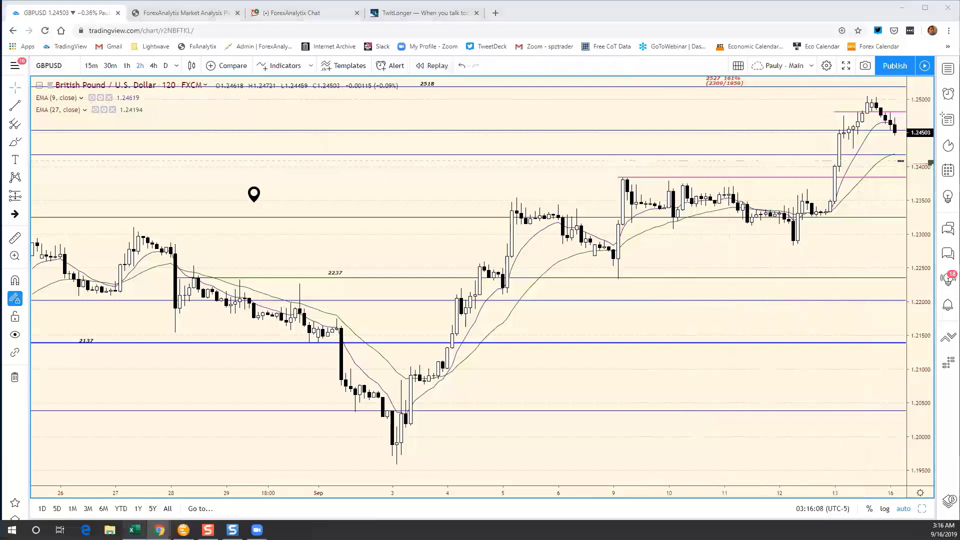
click(134, 530)
- Change the GBP/USD resistance from 2419 to 2482, then return to the GBPUSD chart
click(650, 280)
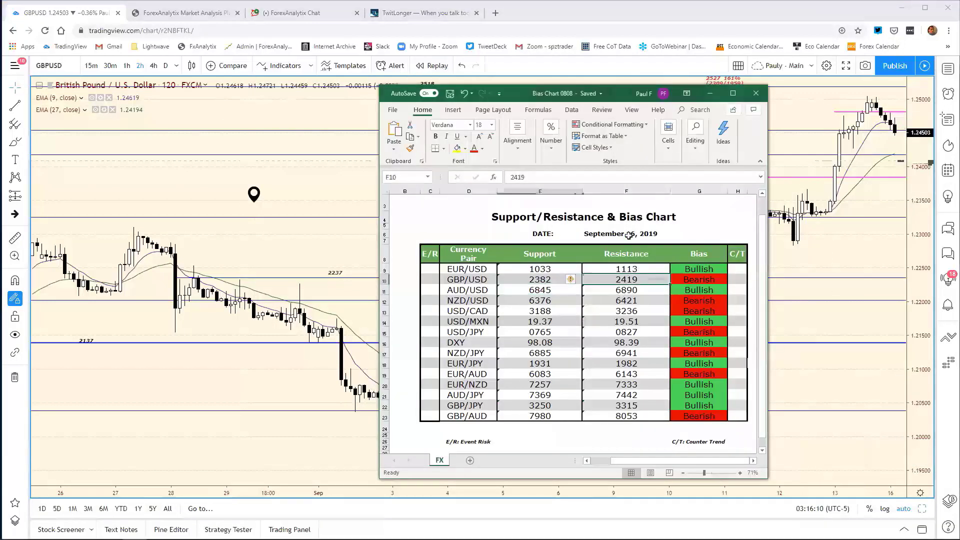
click(540, 177)
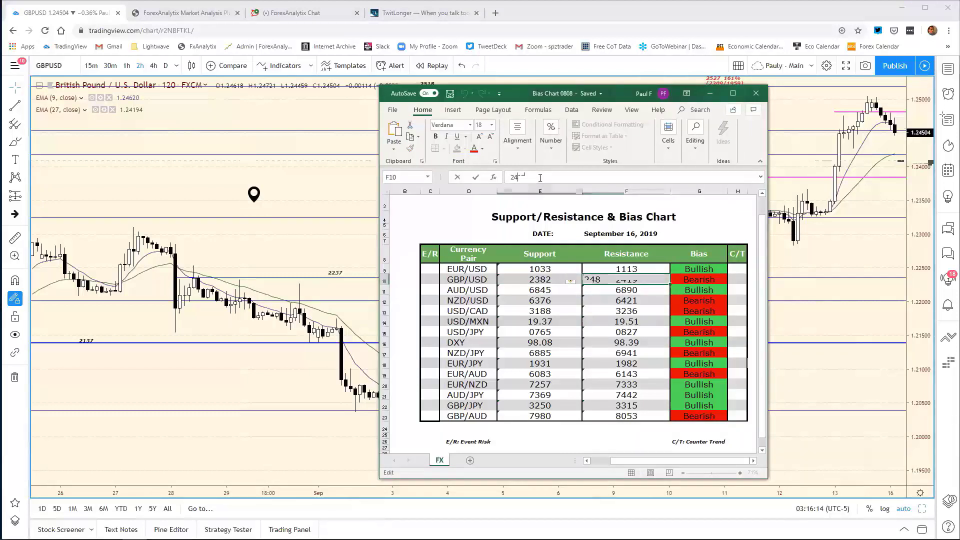
text(82)
key(Return)
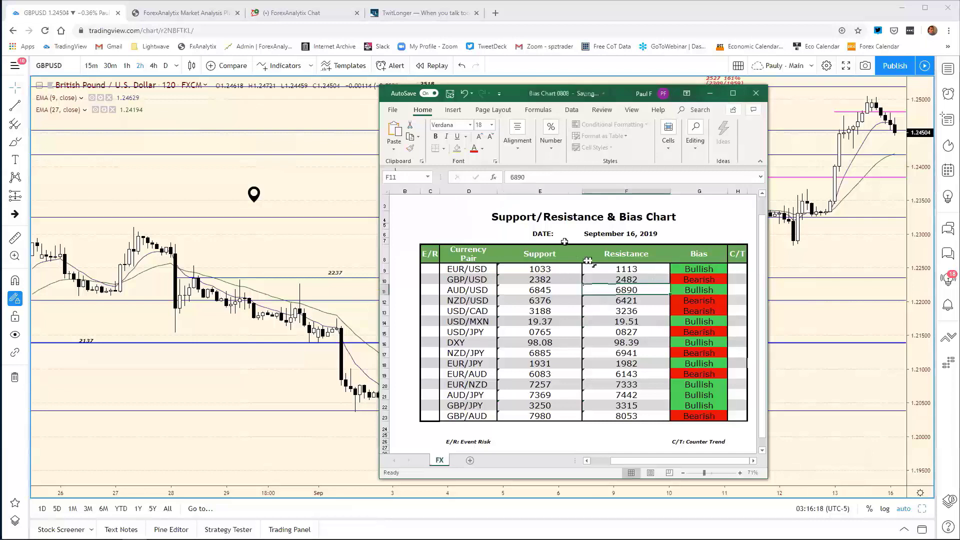
click(686, 280)
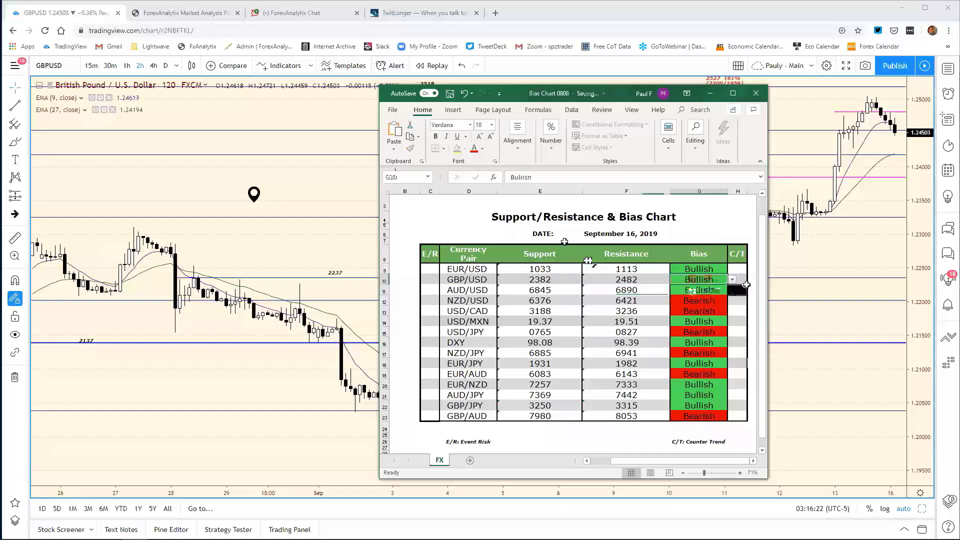
click(812, 252)
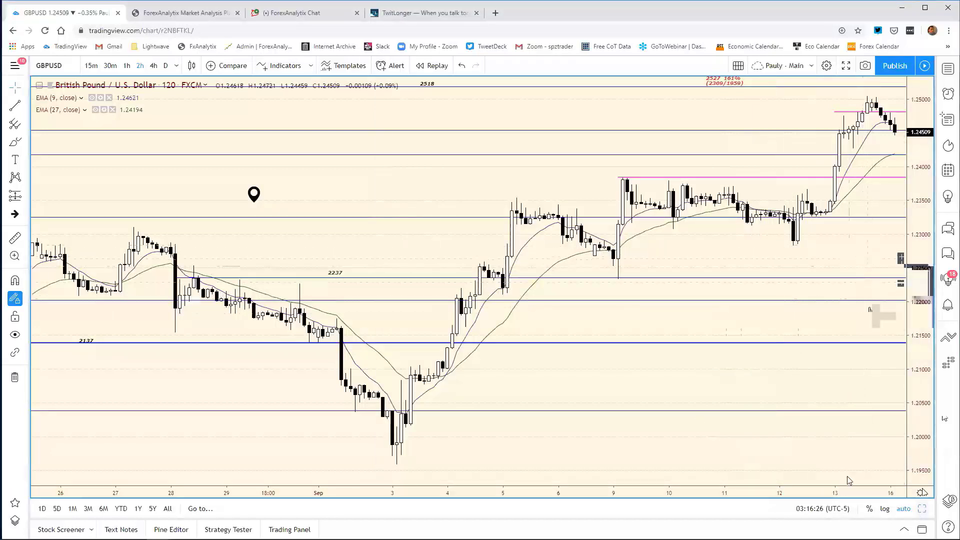
- Load AUDUSD into the top-left daily pane in place of GBPUSD, zoom out, and maximize it
key(alt+Return)
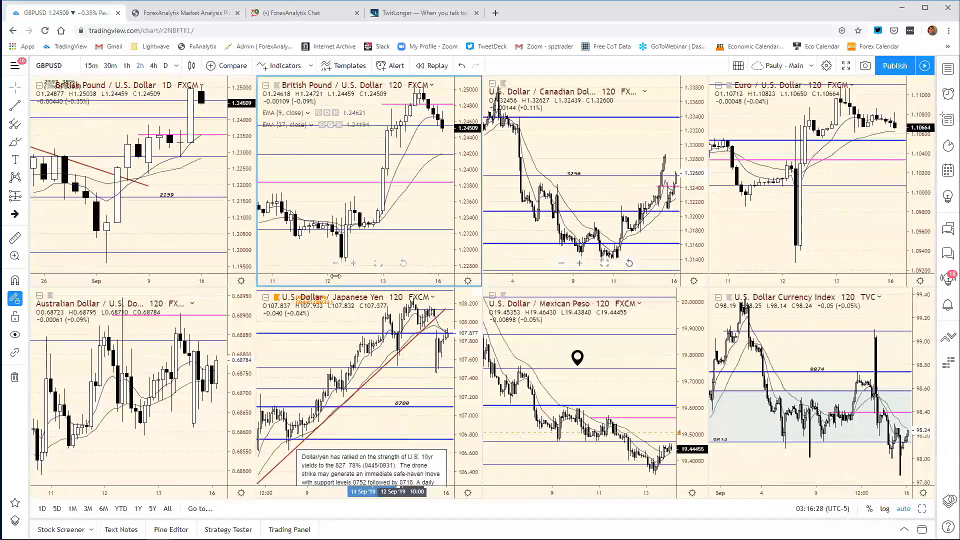
drag(335, 276, 396, 278)
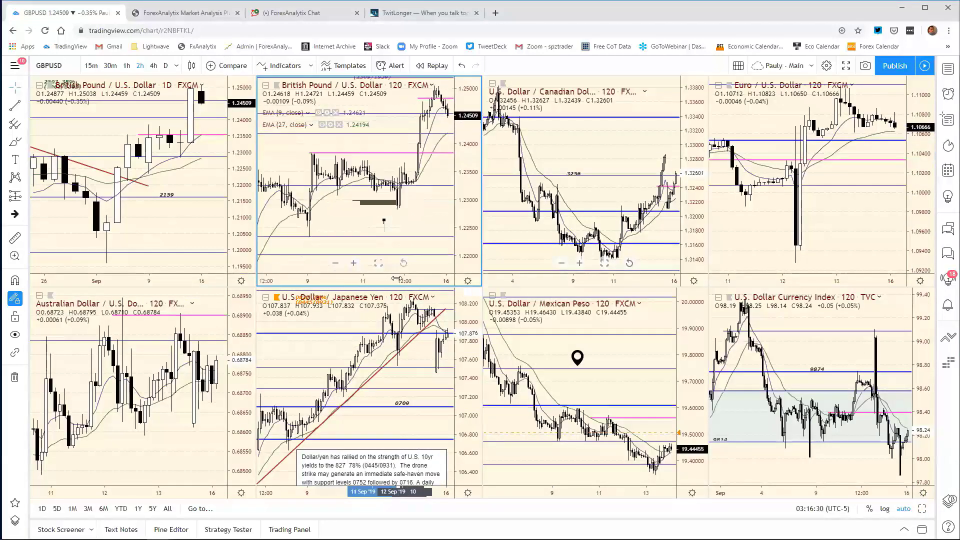
click(75, 119)
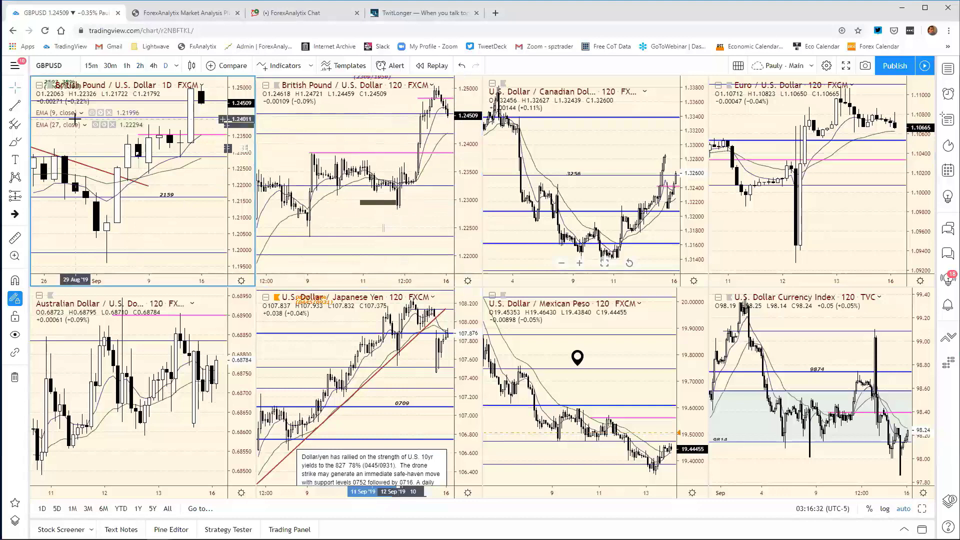
text(AU)
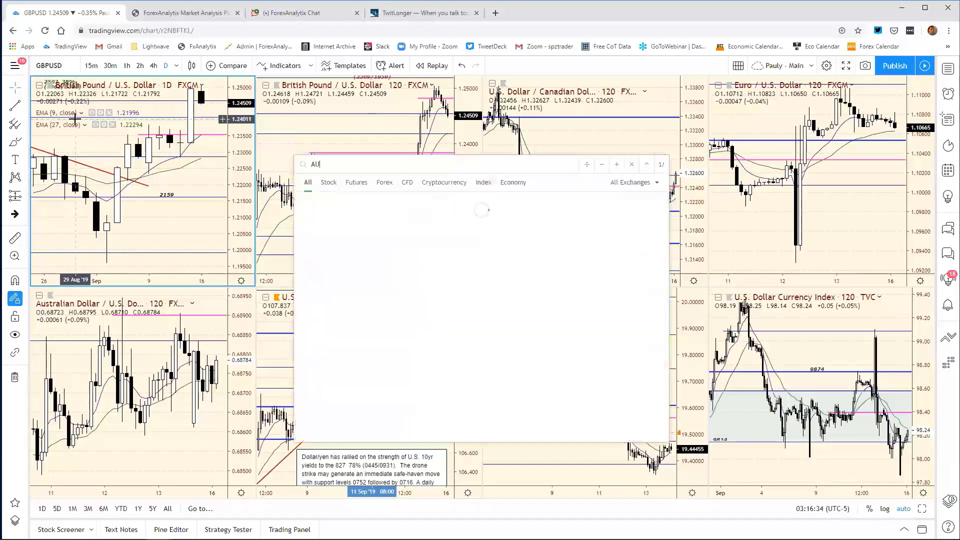
text(DUSD)
key(Return)
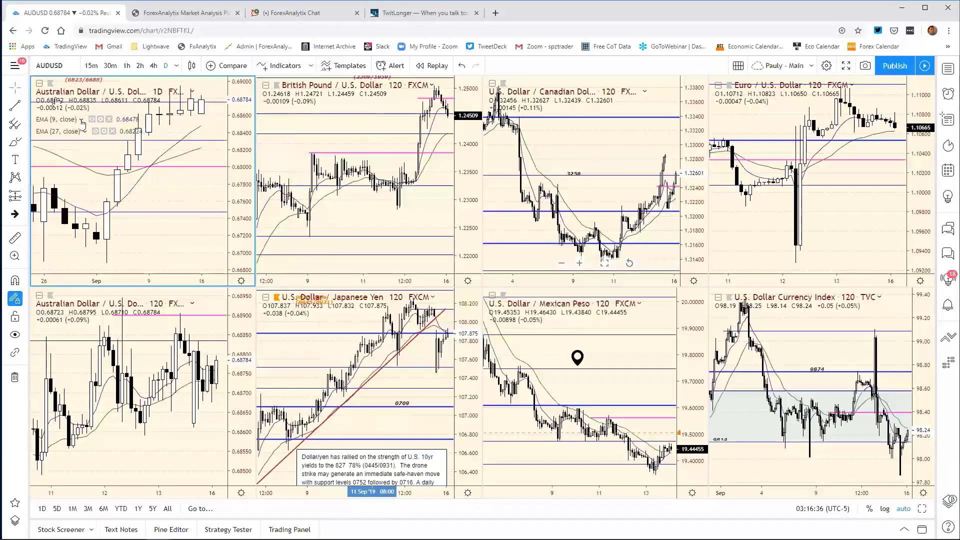
scroll(150, 280, down, 3)
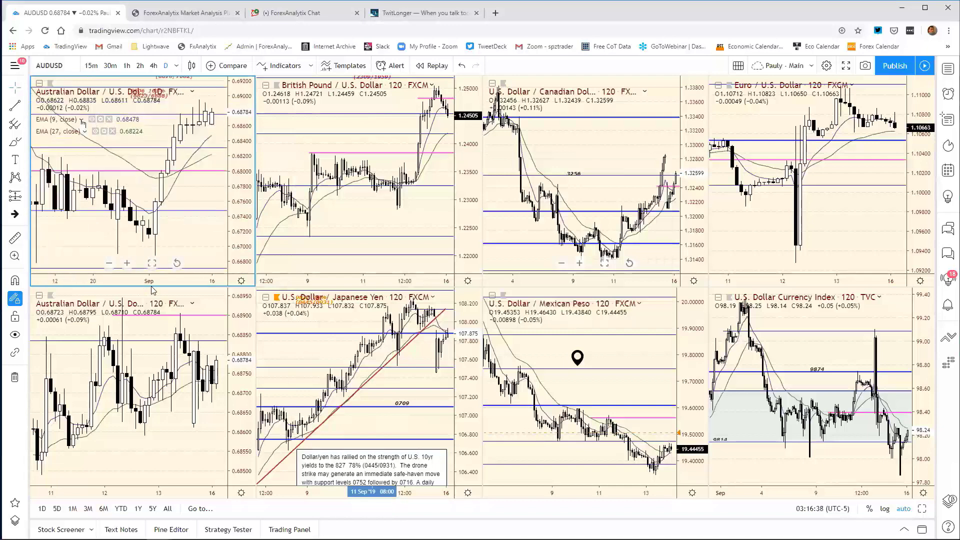
scroll(153, 288, down, 2)
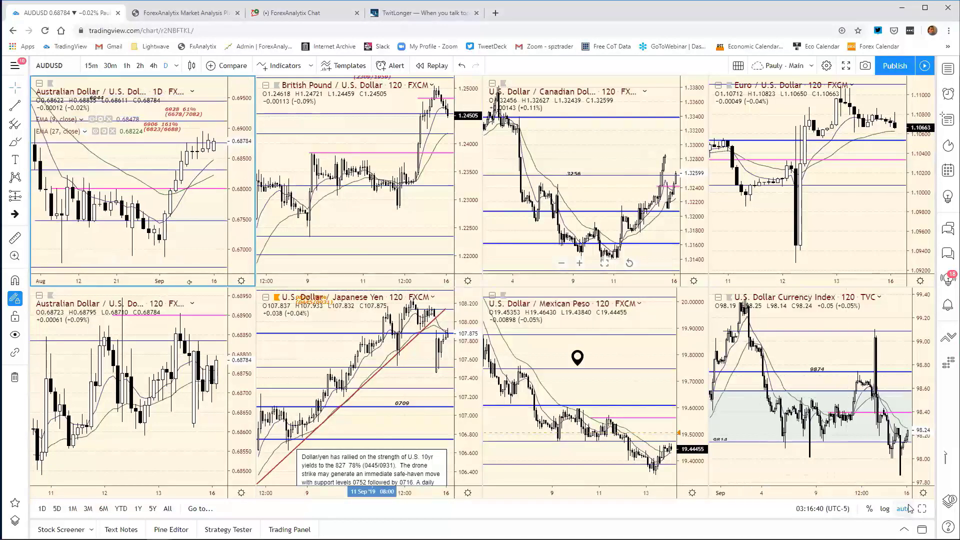
key(alt+Return)
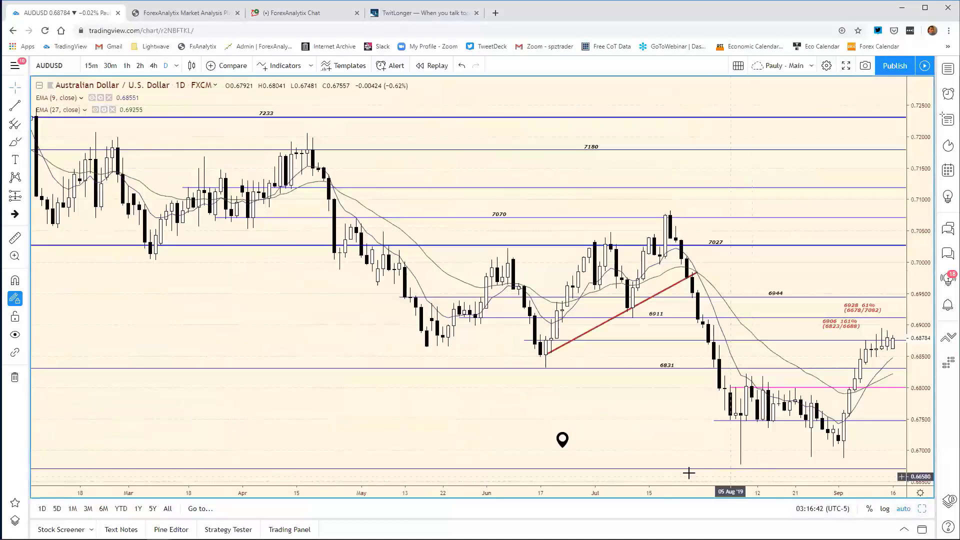
mouse_move(562, 439)
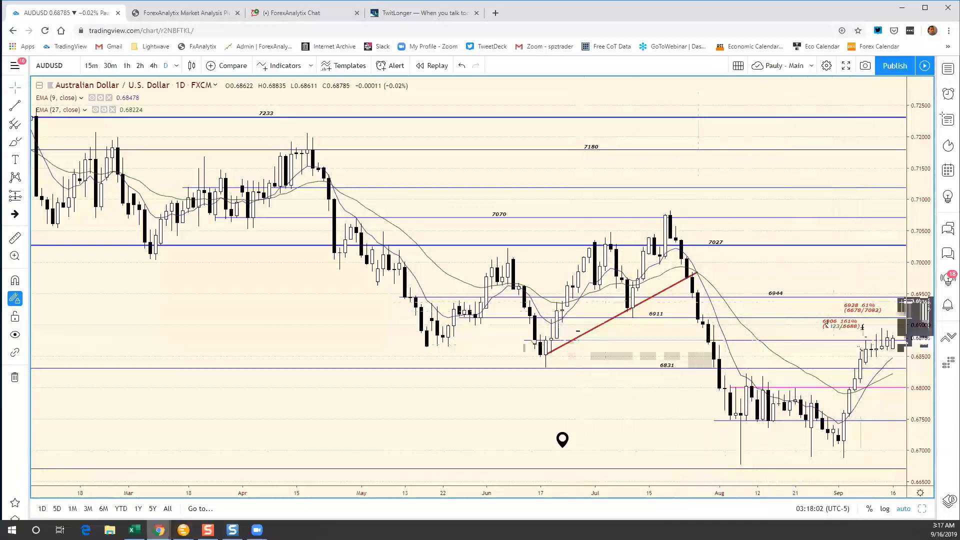
- Change the AUD/USD resistance in cell F11 from 6890 to 6911, then return to the chart
click(134, 529)
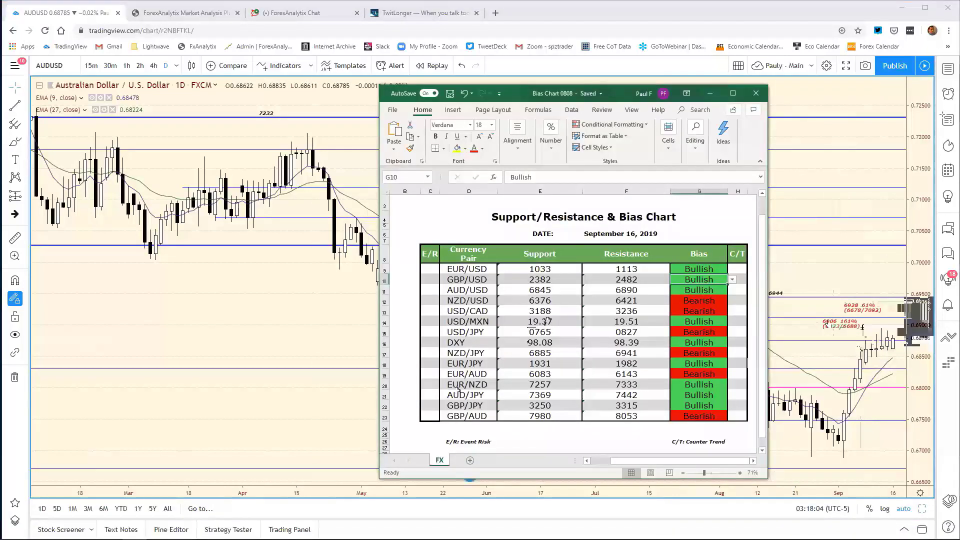
click(634, 291)
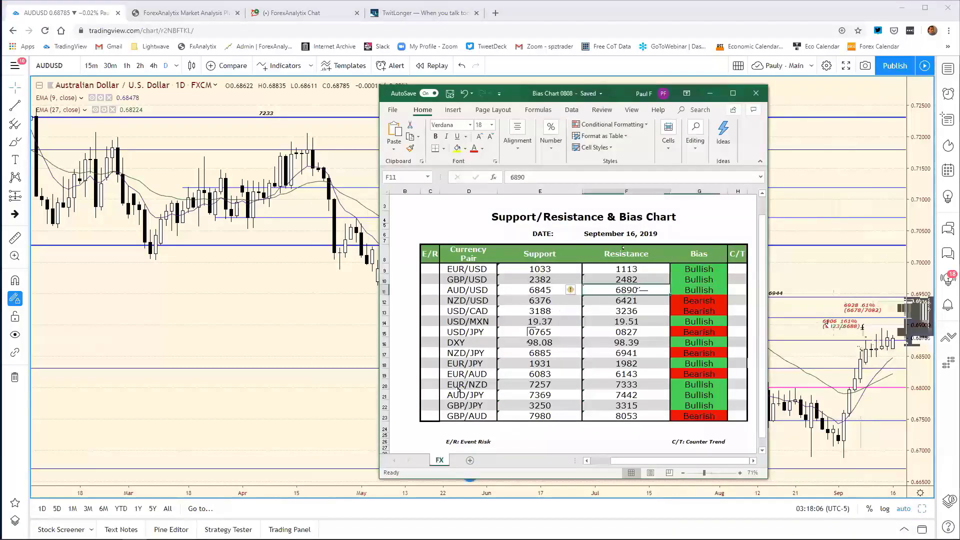
click(537, 176)
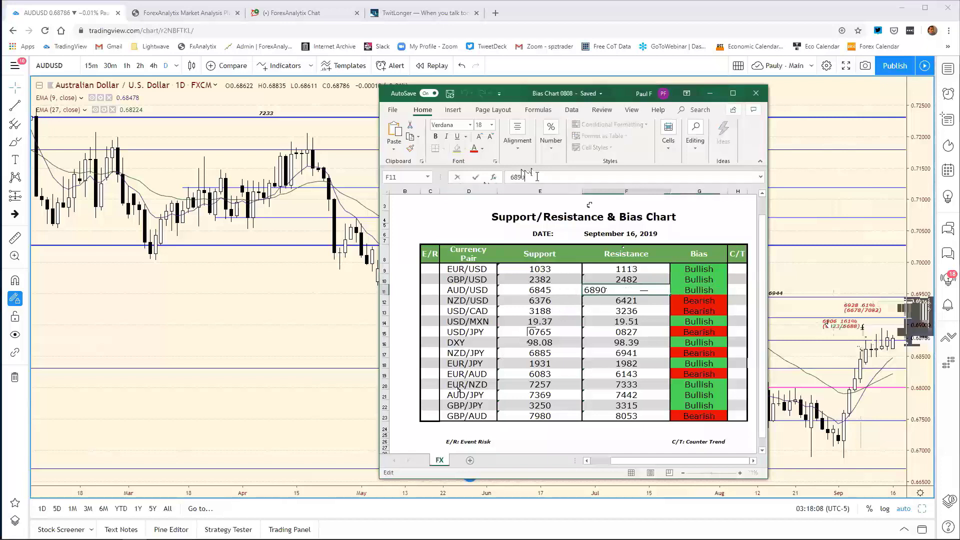
key(BackSpace)
key(BackSpace)
text(91)
key(Return)
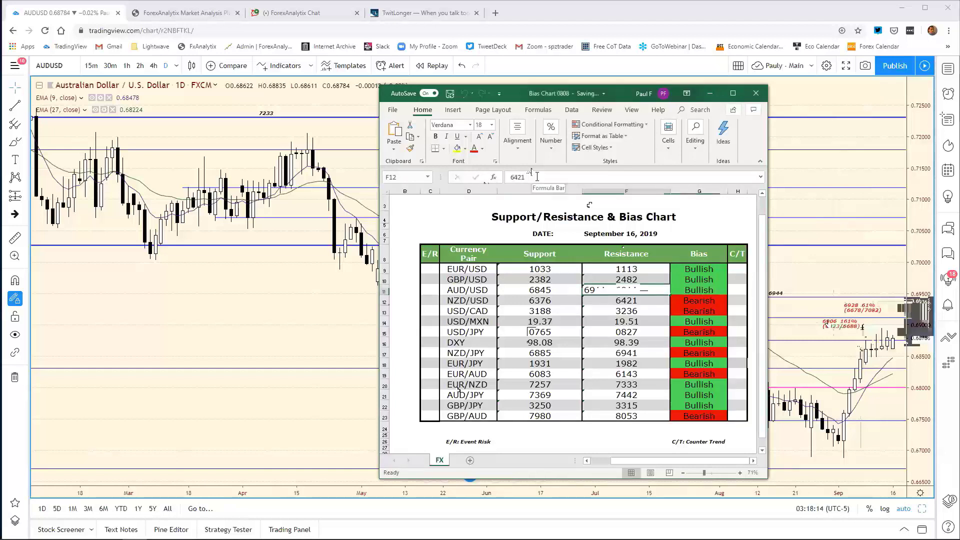
click(878, 268)
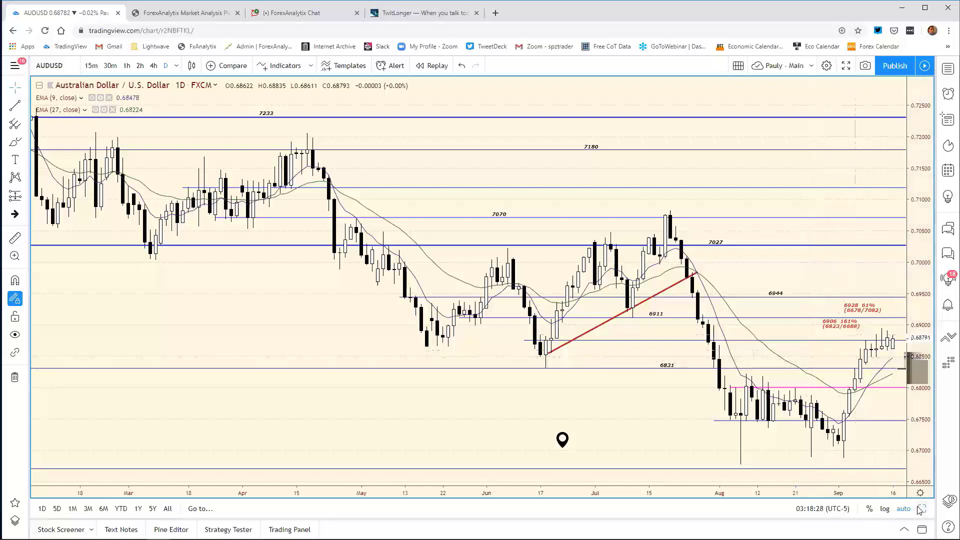
- Return to the grid and maximize the bottom-left AUDUSD 120 pane
key(alt+Return)
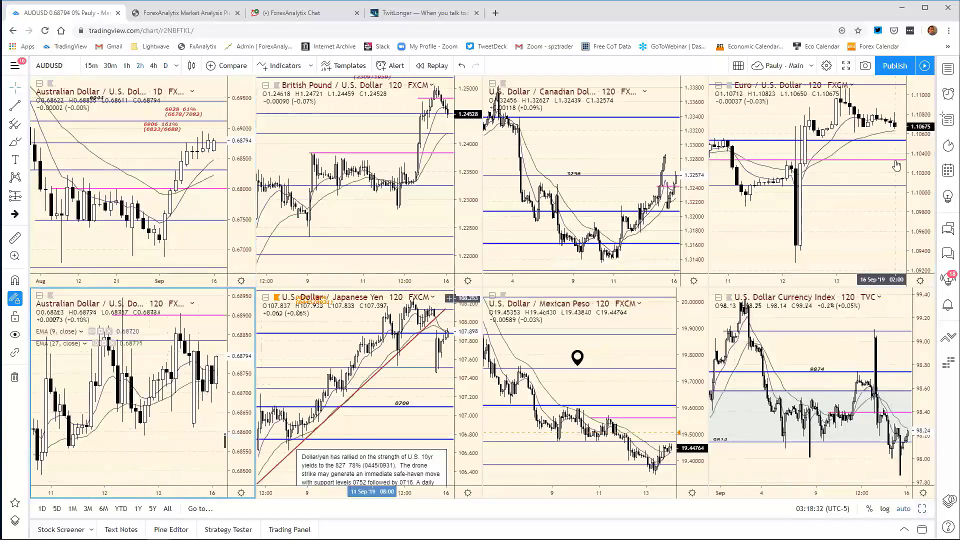
click(922, 510)
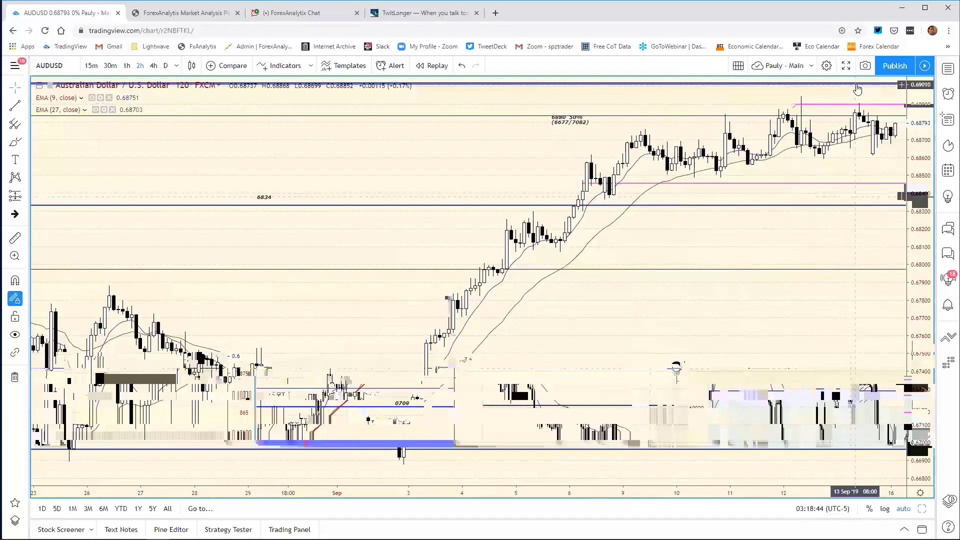
- Delete the horizontal ray, another drawing and the pink line near the top of AUDUSD
drag(857, 89, 852, 100)
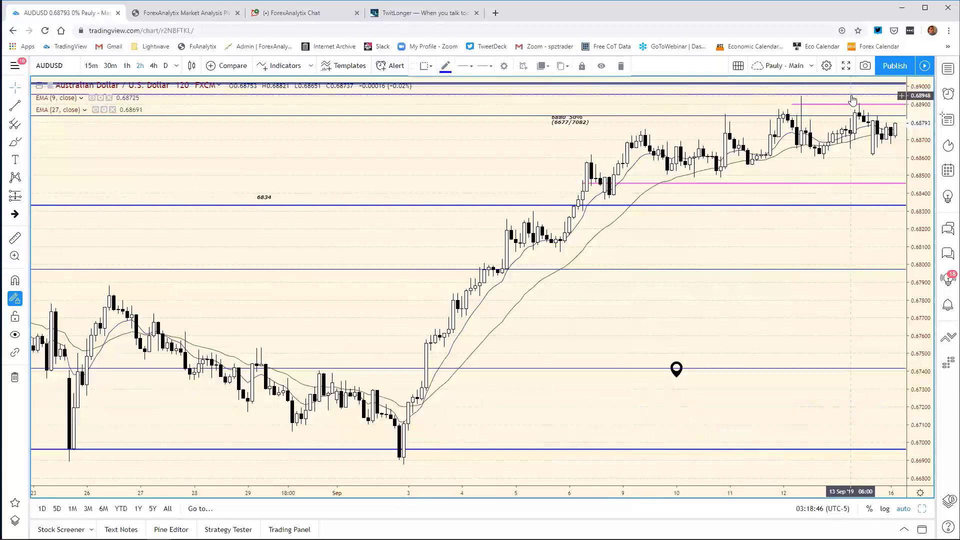
right_click(853, 100)
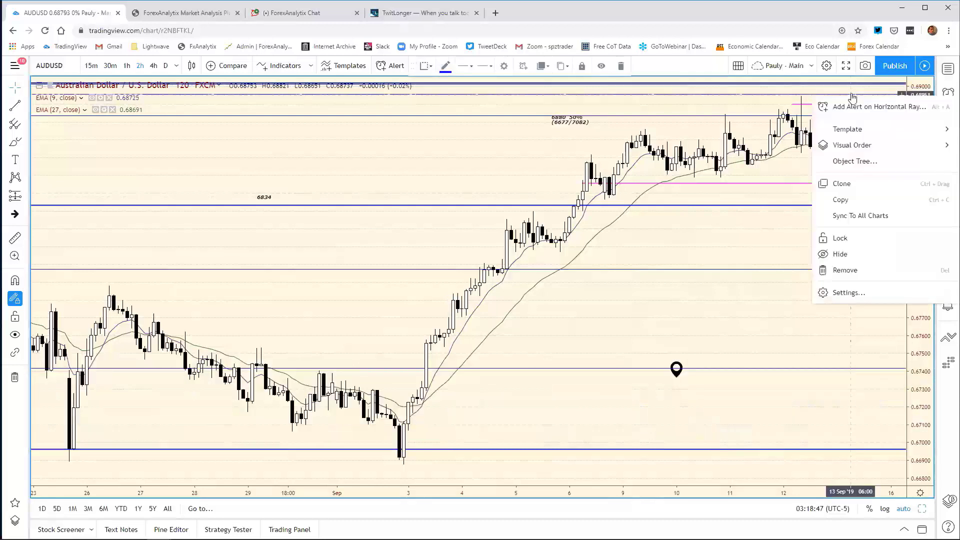
right_click(735, 96)
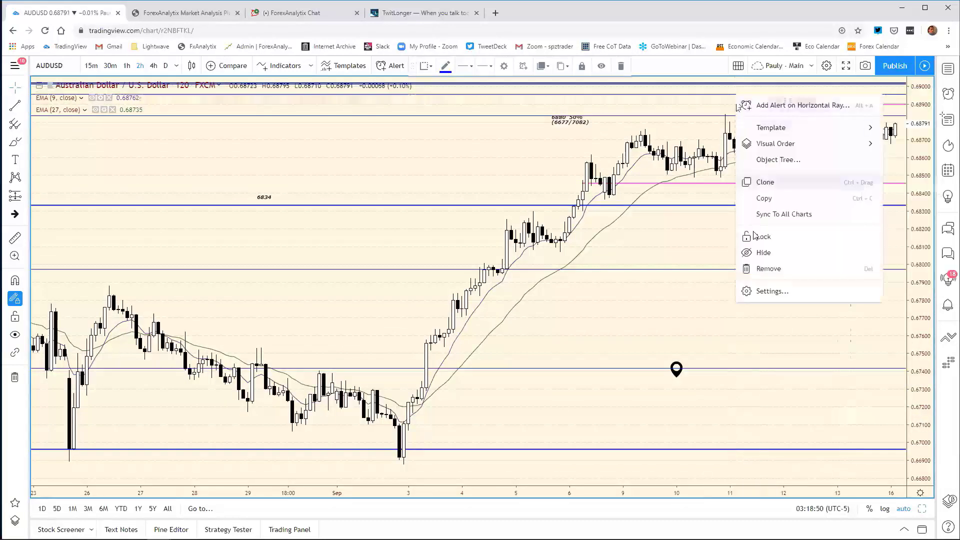
click(757, 269)
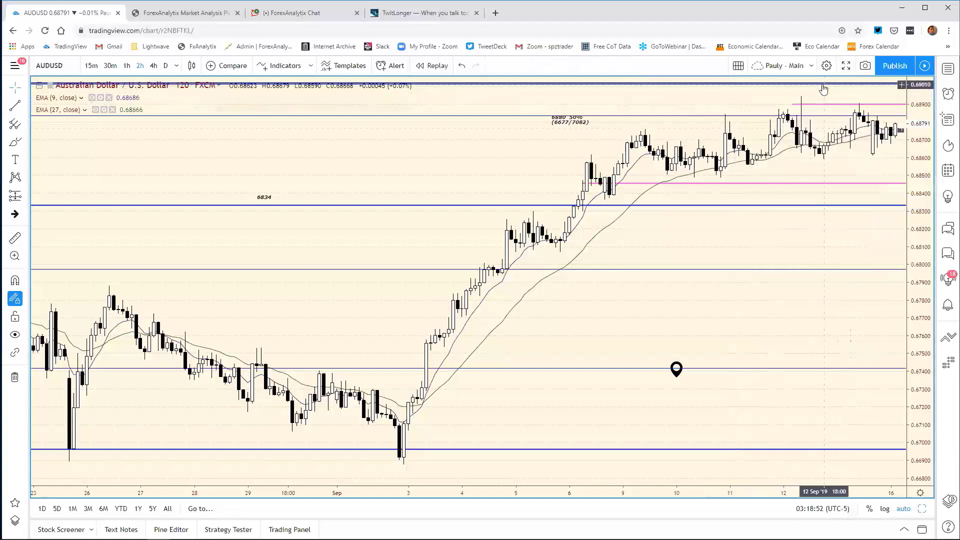
right_click(823, 99)
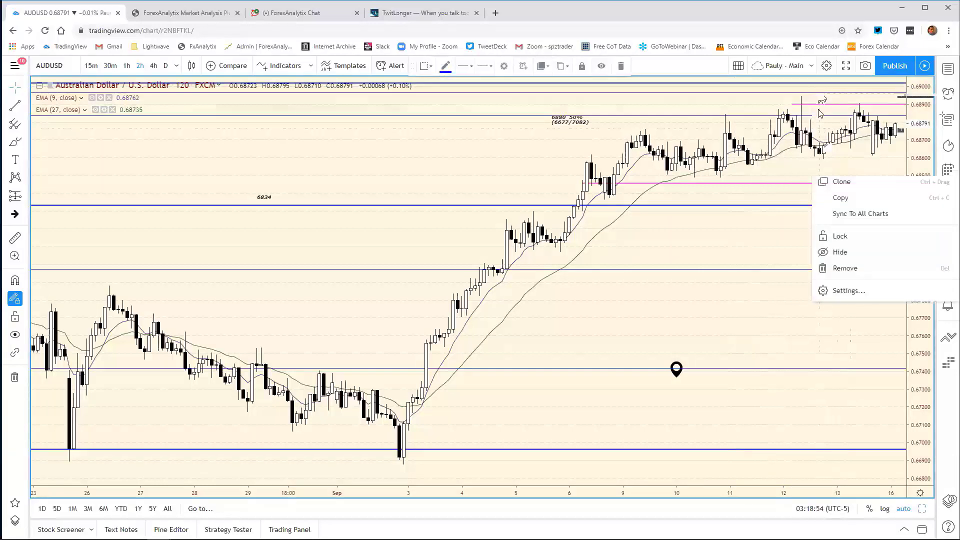
click(844, 267)
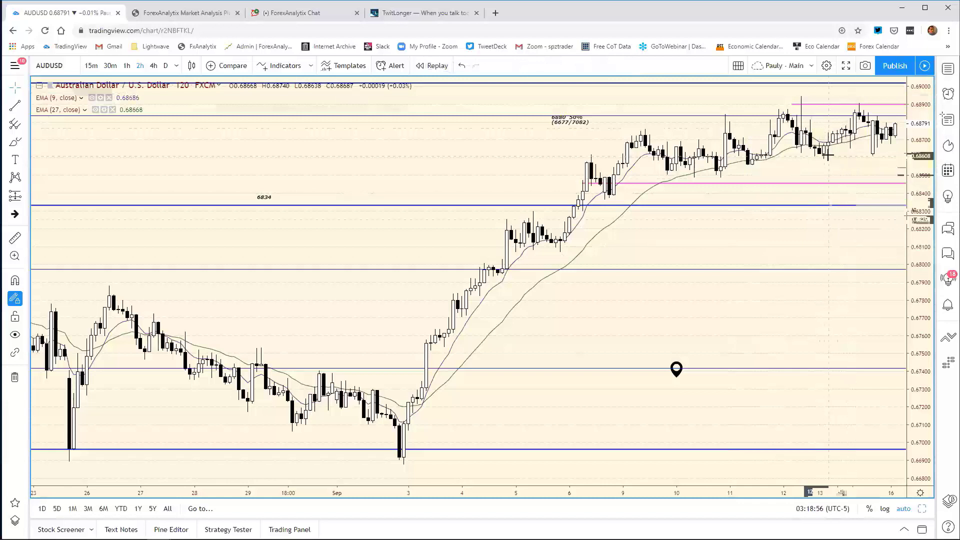
right_click(845, 105)
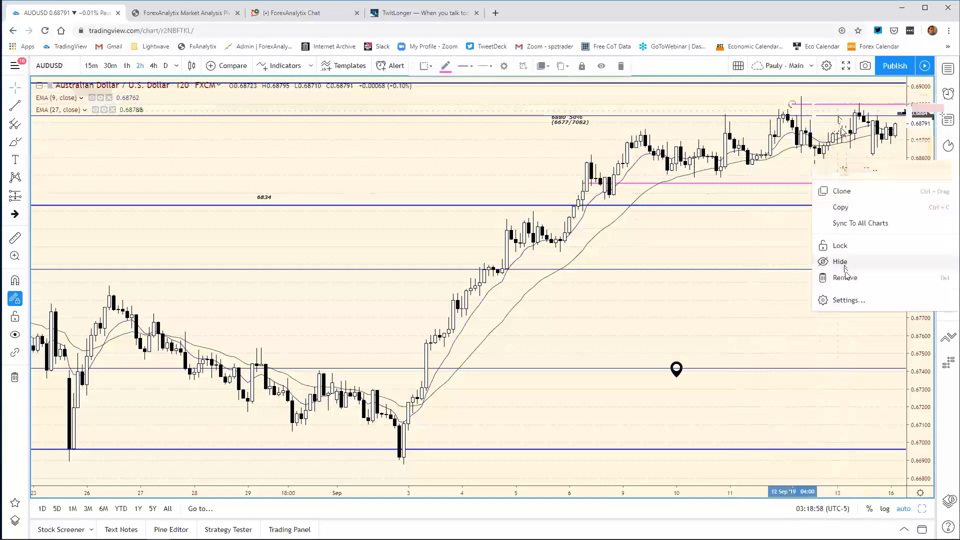
click(844, 276)
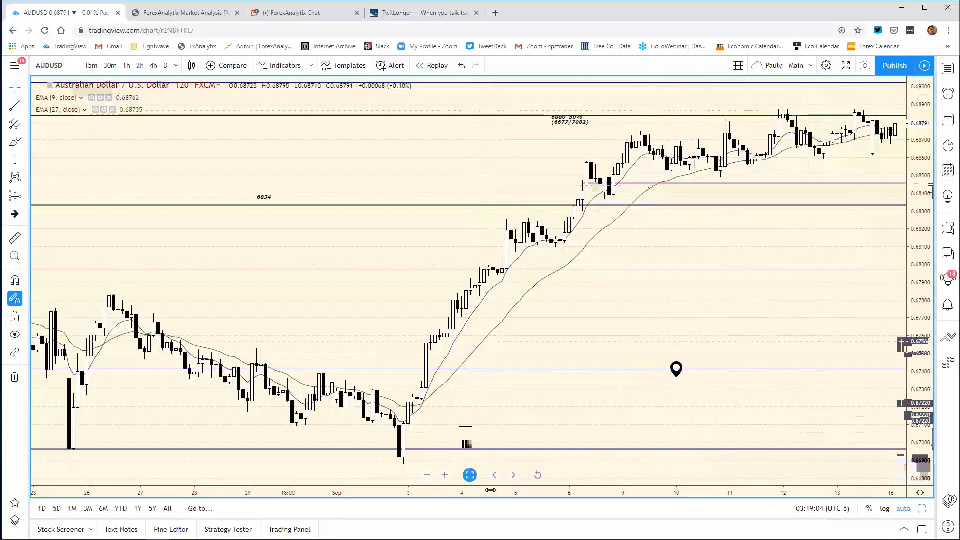
- Remove the 50% retracement drawing from the AUDUSD chart
scroll(565, 491, down, 1)
scroll(565, 492, down, 3)
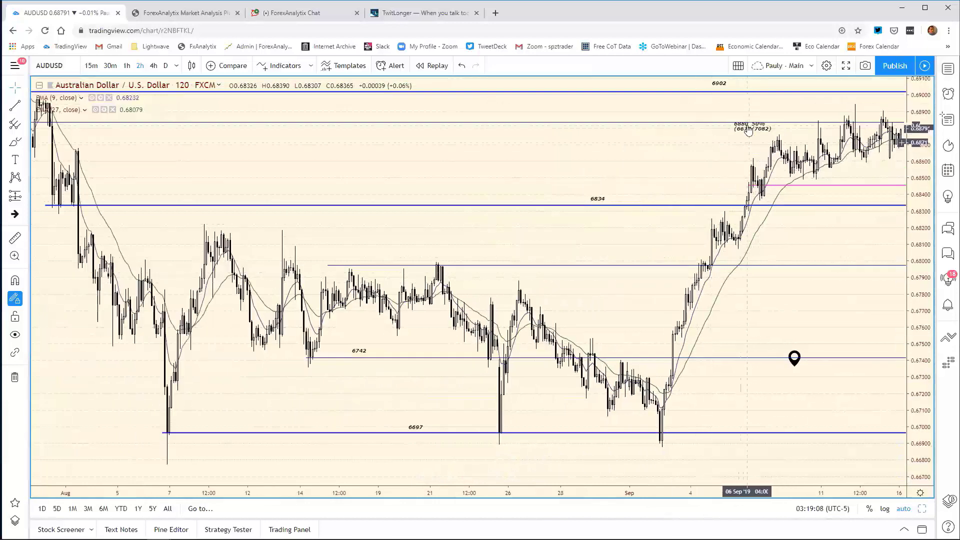
right_click(750, 174)
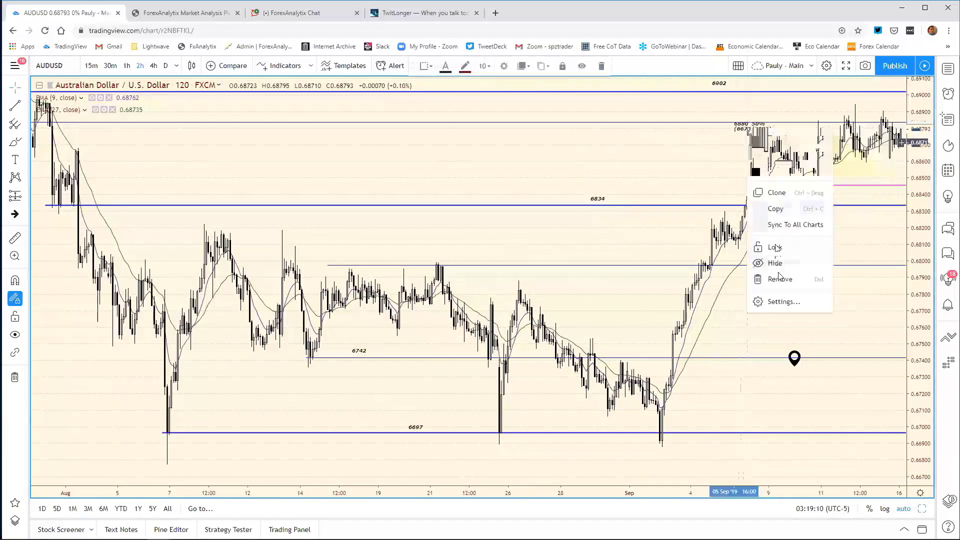
click(778, 279)
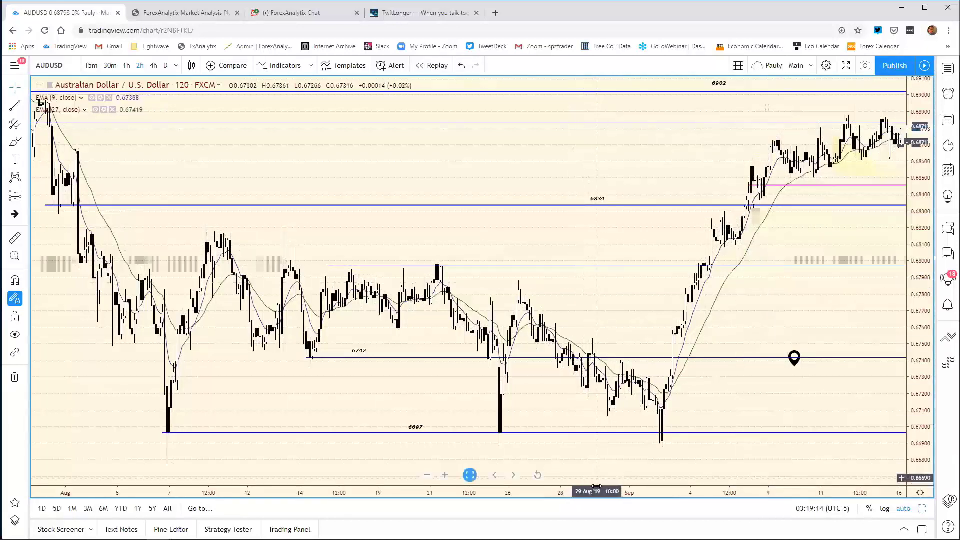
scroll(611, 494, down, 4)
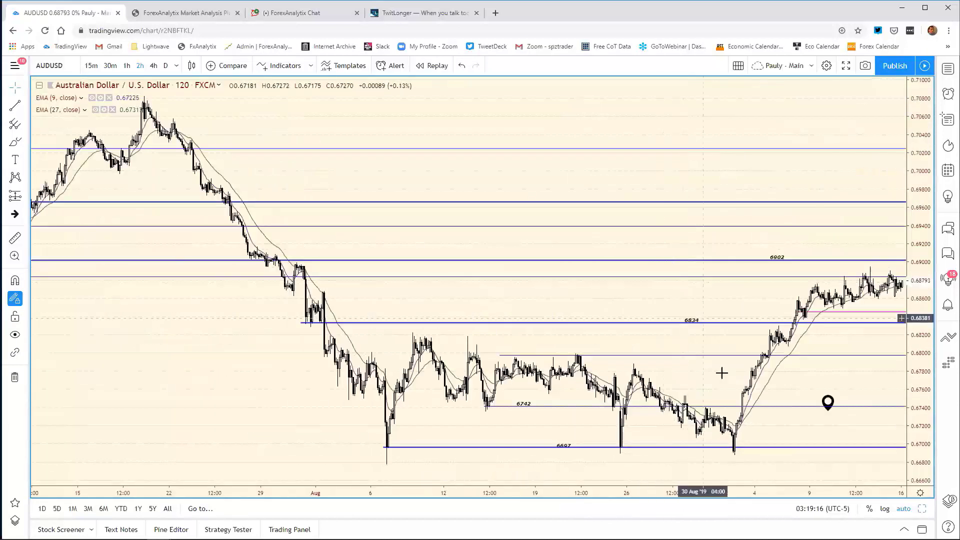
scroll(650, 460, up, 4)
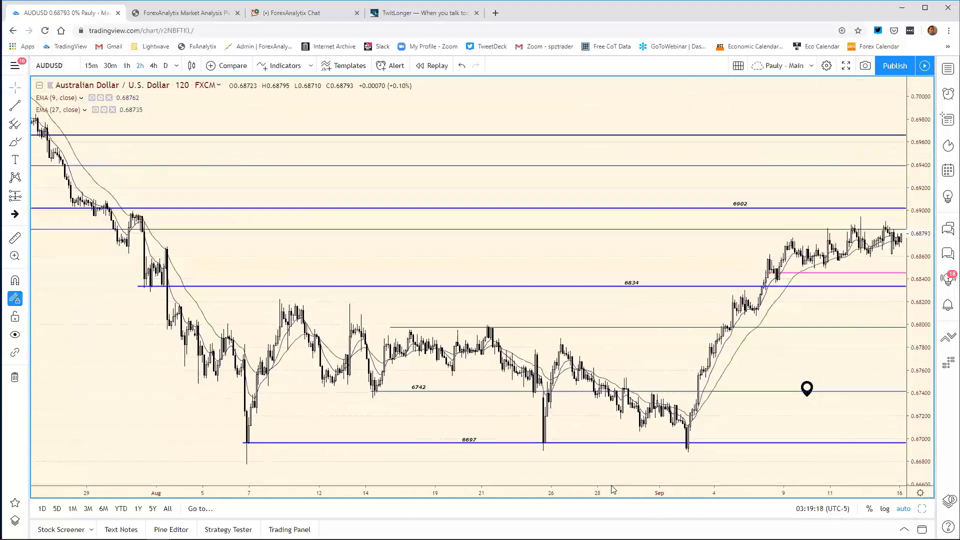
- Raise the magenta line to about 0.6852 and bring the bias spreadsheet forward
click(611, 237)
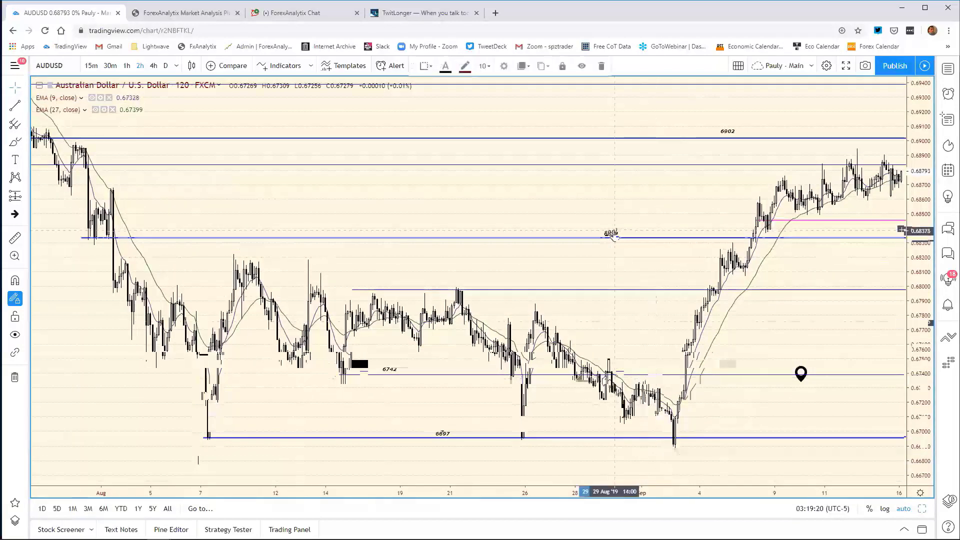
click(650, 230)
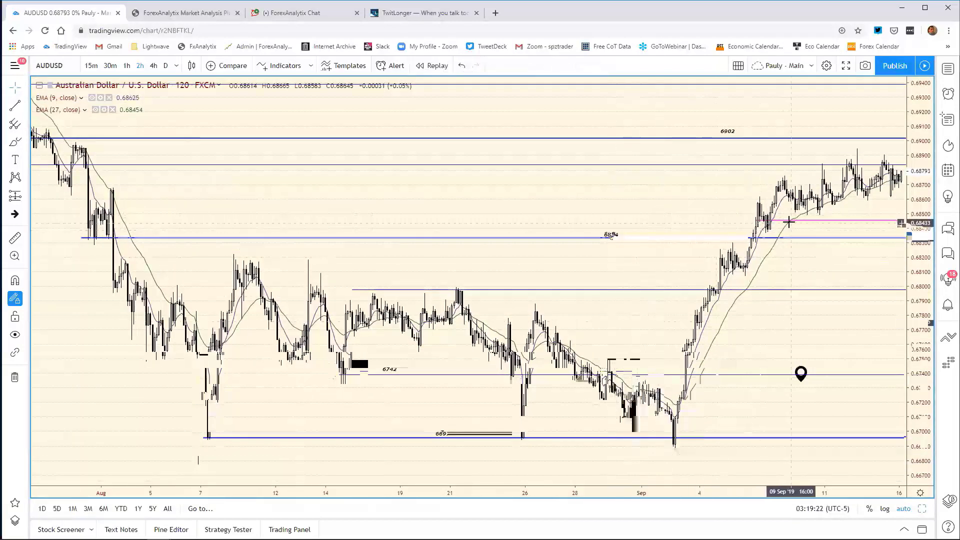
drag(800, 218, 814, 230)
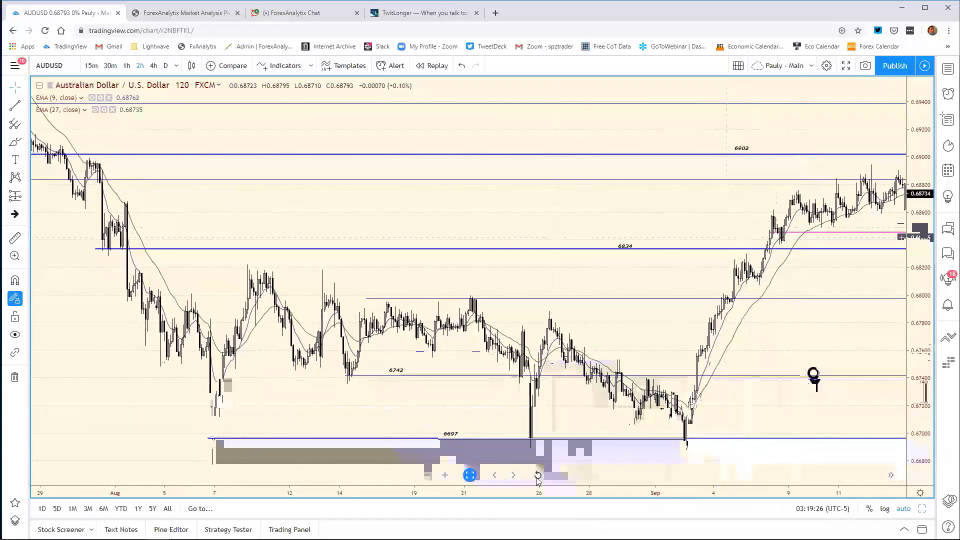
click(470, 475)
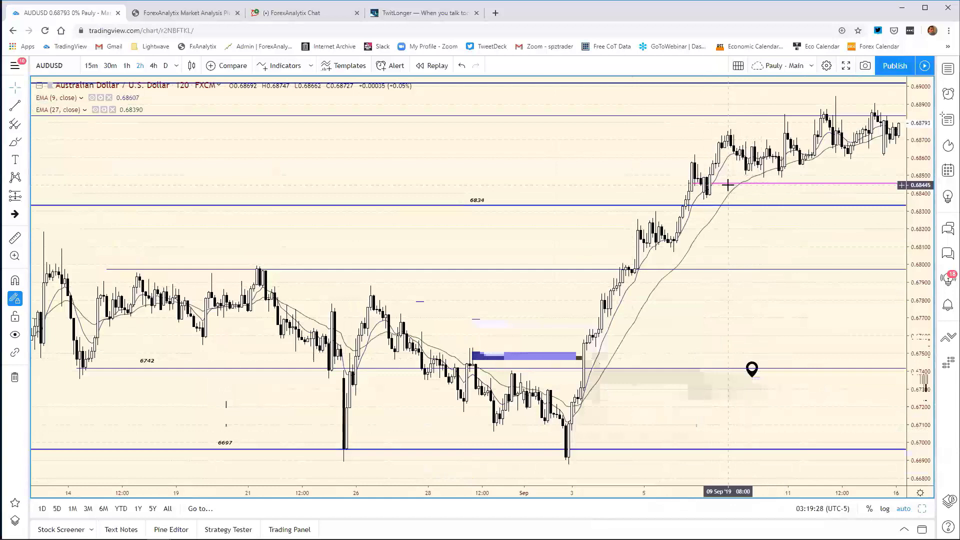
drag(727, 185, 776, 172)
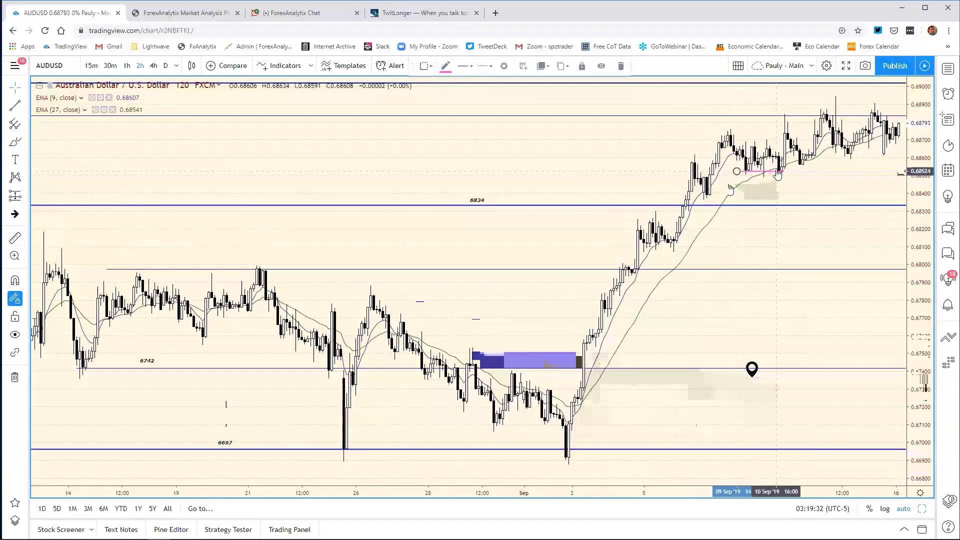
click(645, 193)
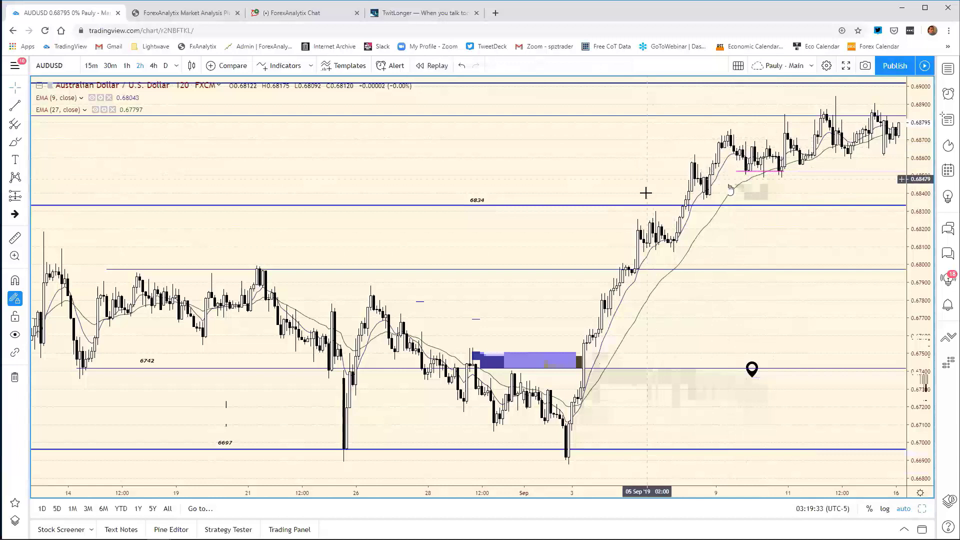
click(619, 410)
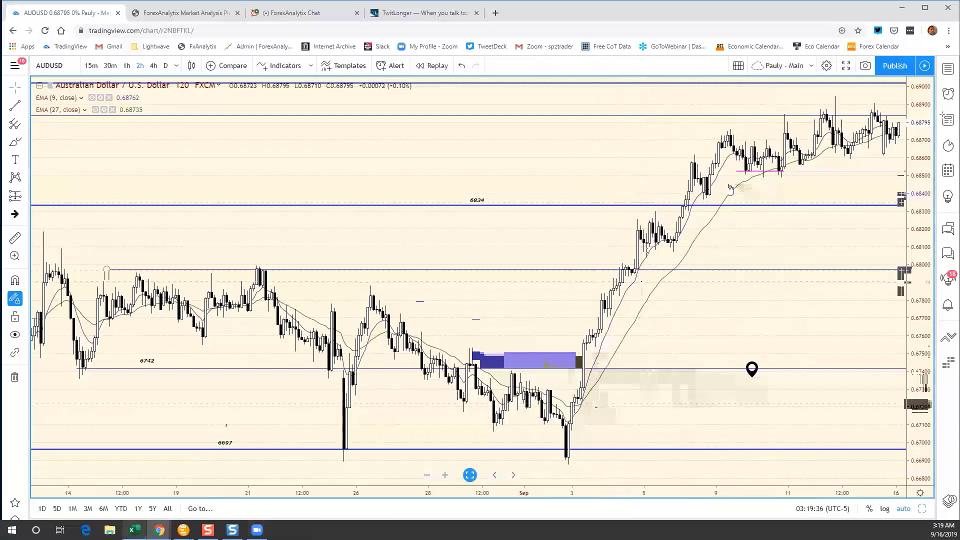
click(134, 529)
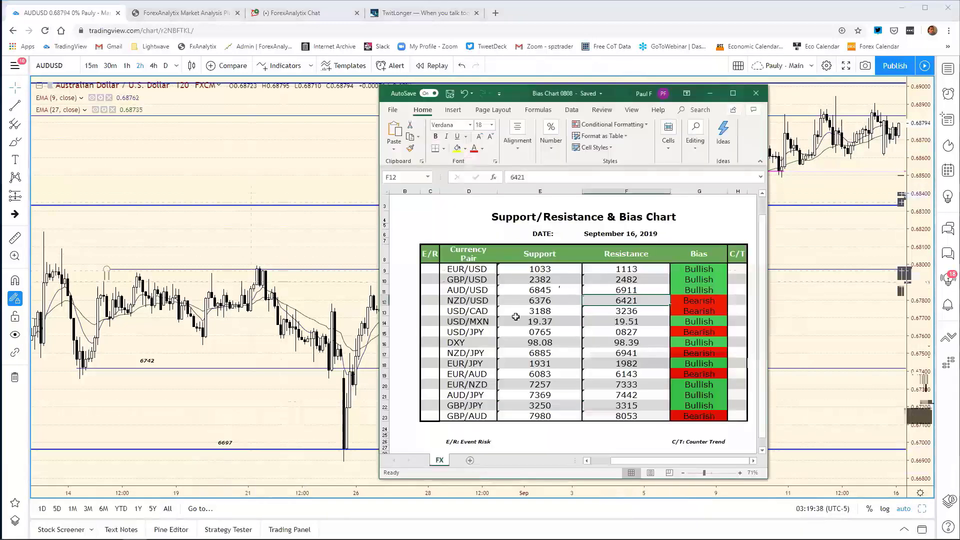
- Enter 6852 as the AUD/USD support in cell E11, then switch back to the charts
click(557, 289)
click(539, 176)
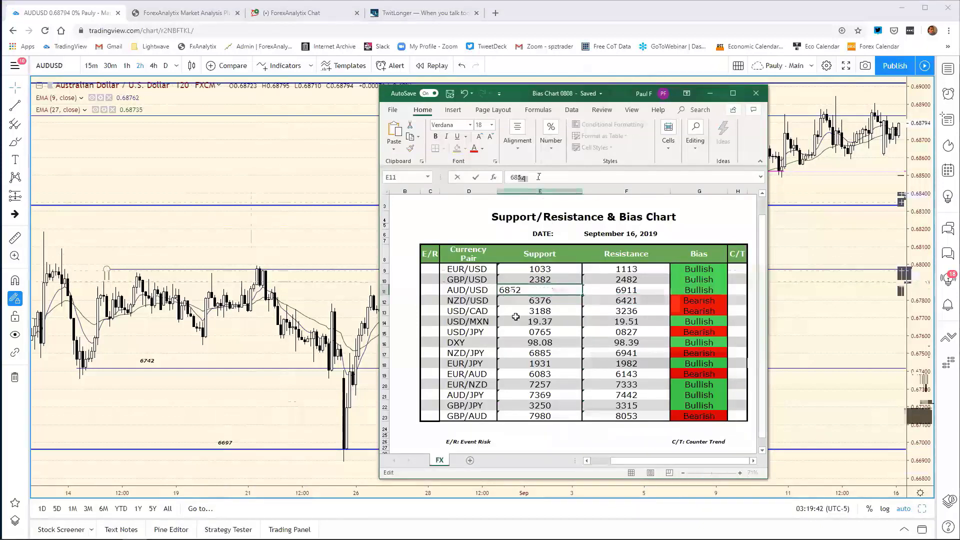
text(52)
key(Return)
key(alt+Tab)
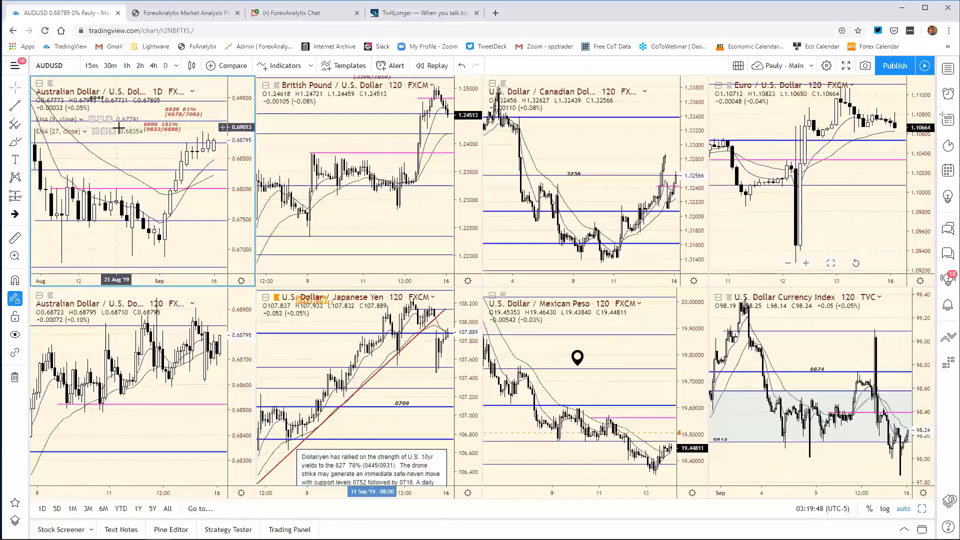
- Load NZDUSD, maximize its chart, and compress the time axis to show years of daily history
text(NZD)
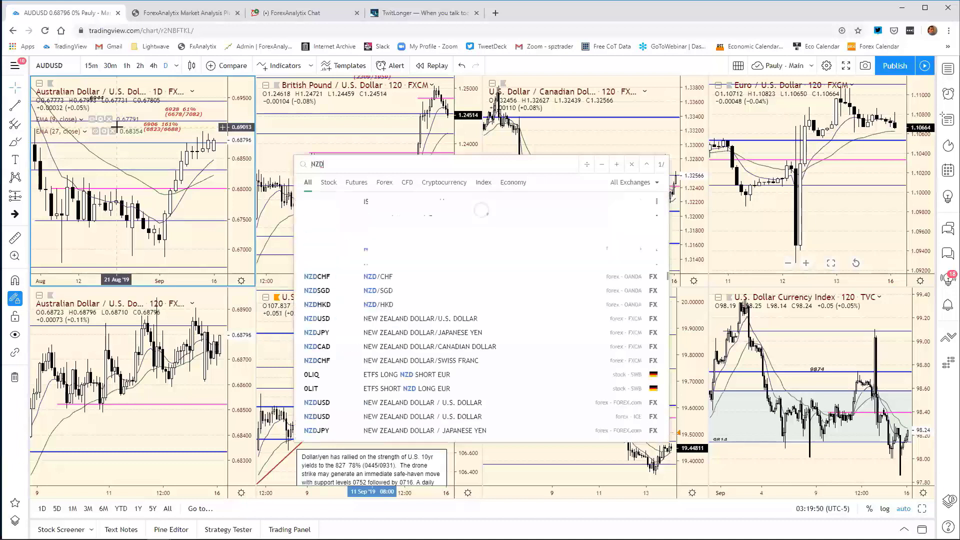
text(USD)
key(Return)
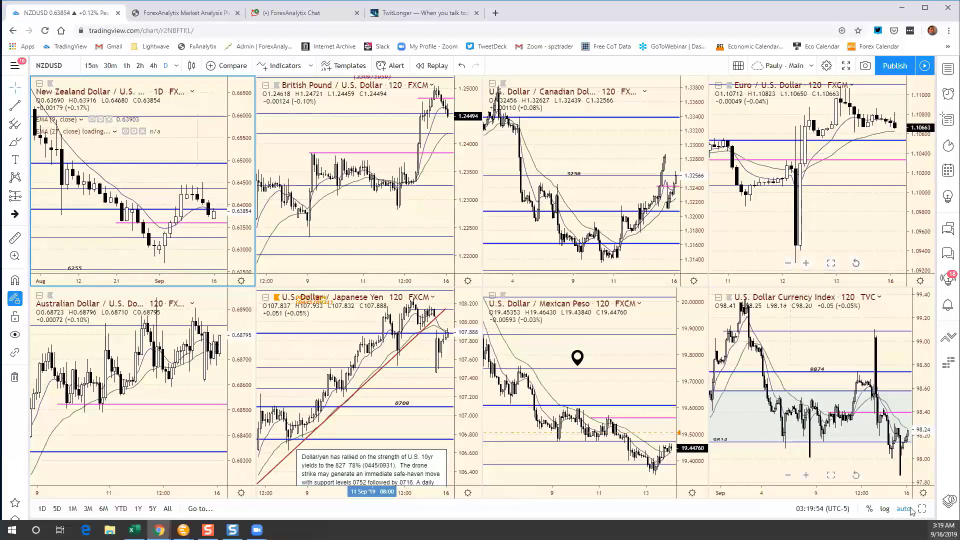
key(alt+Return)
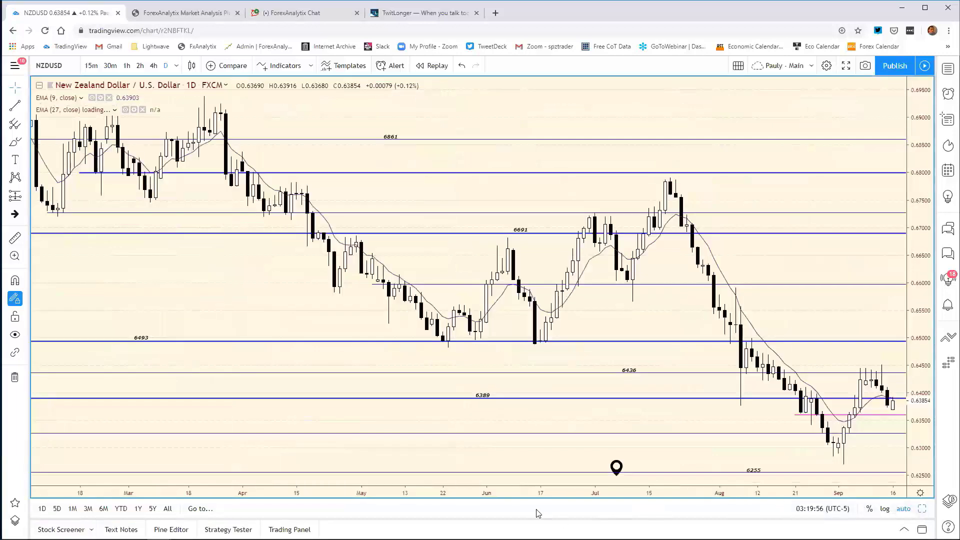
mouse_move(617, 468)
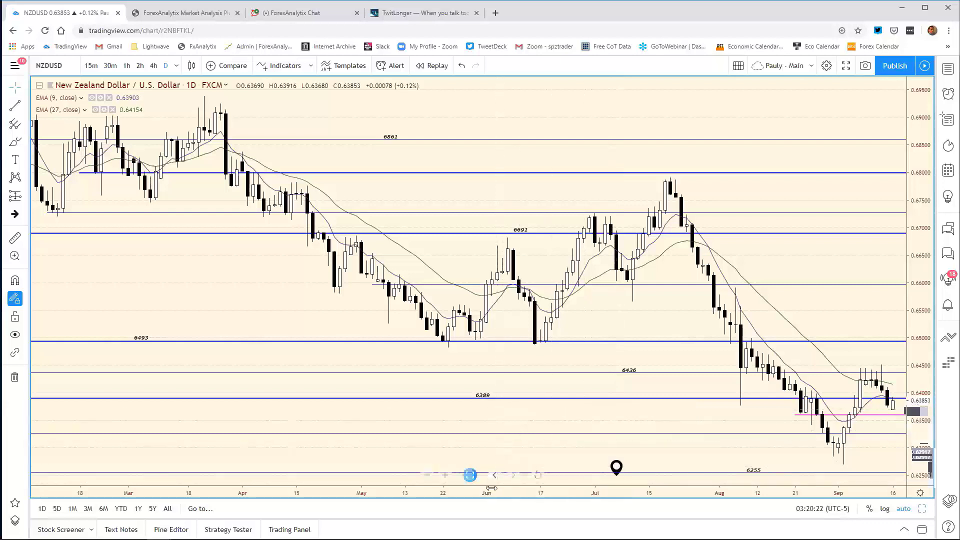
drag(492, 487, 467, 467)
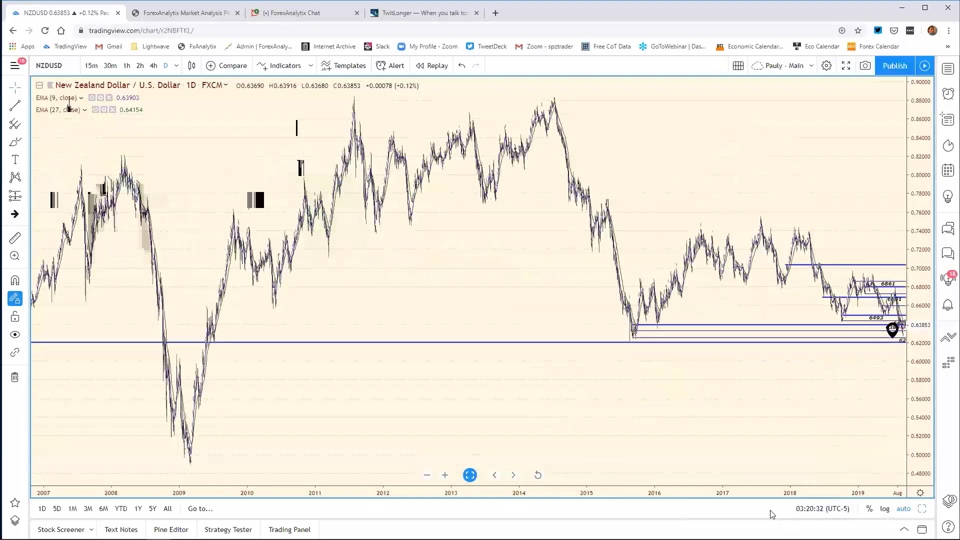
- Zoom the NZDUSD daily chart in to Sep 2018–Sep 2019 around its 6861–6255 levels
scroll(510, 459, up, 5)
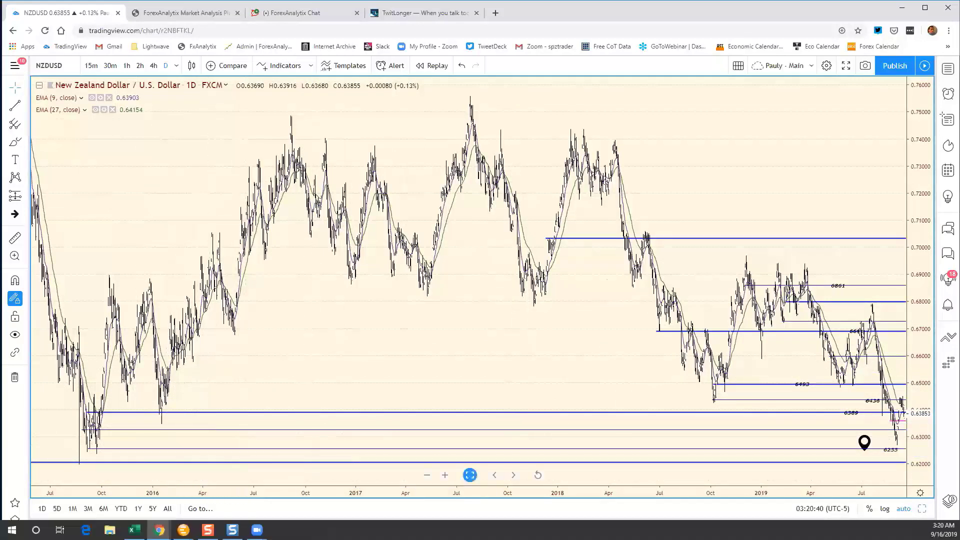
drag(830, 488, 636, 486)
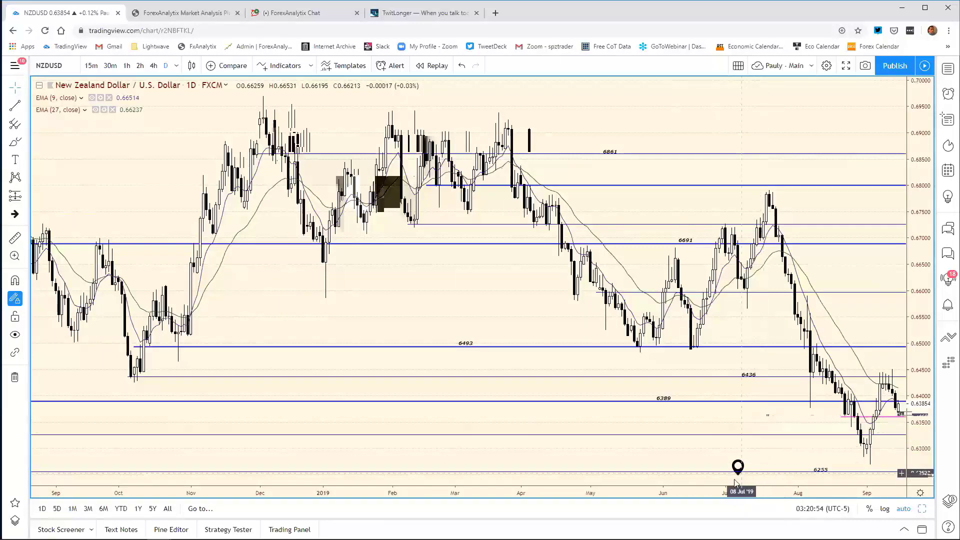
- Set the NZD/USD support to 6360 in the bias chart
mouse_move(202, 537)
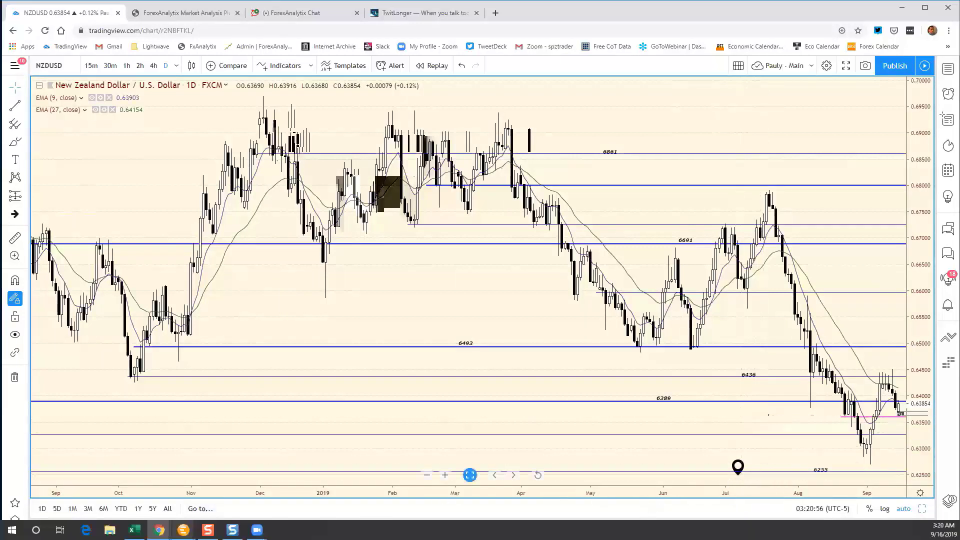
click(134, 530)
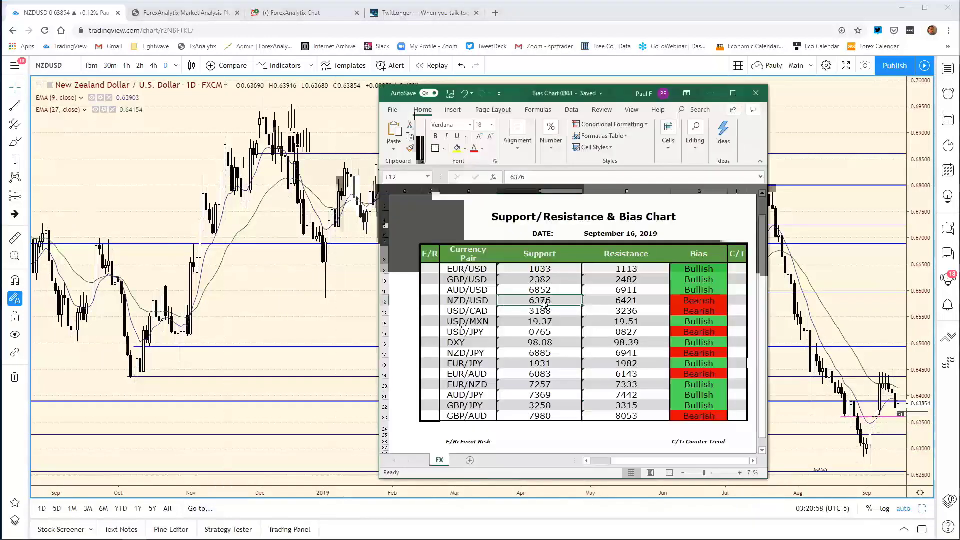
click(540, 174)
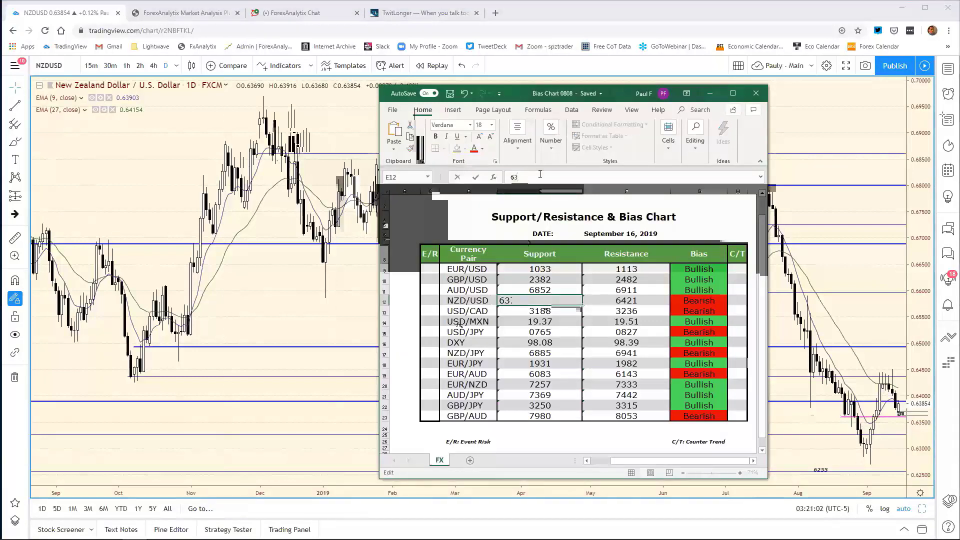
text(60)
key(Return)
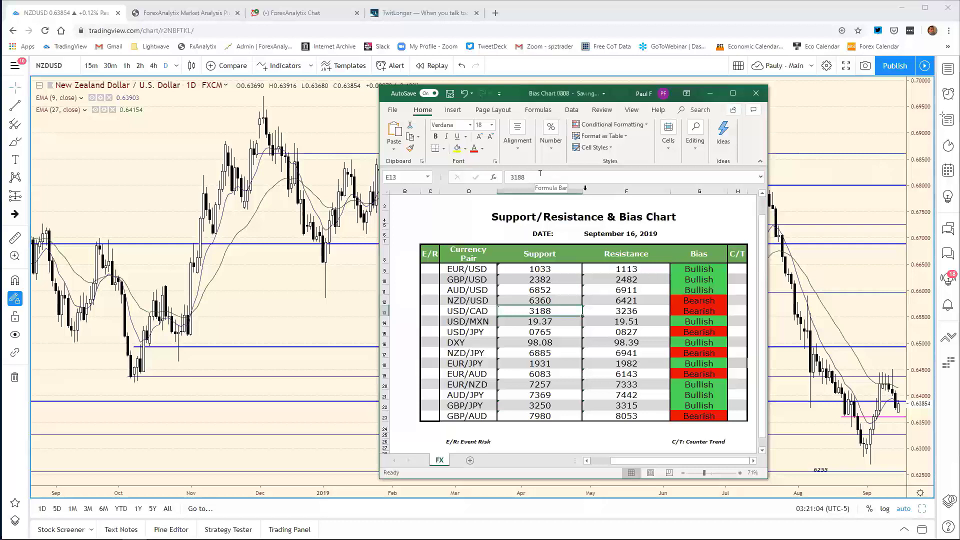
click(842, 306)
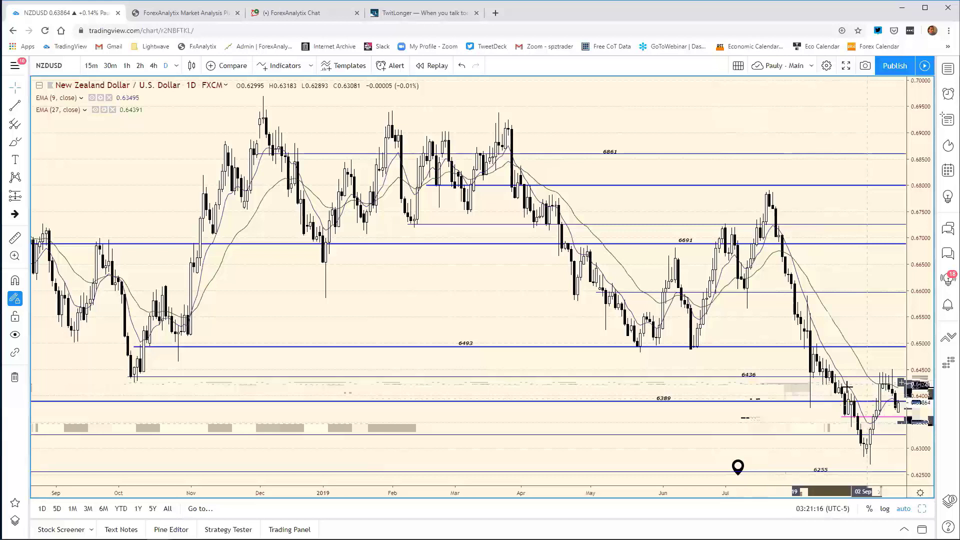
- Change the NZD/USD resistance from 6421 to 6423
mouse_move(183, 531)
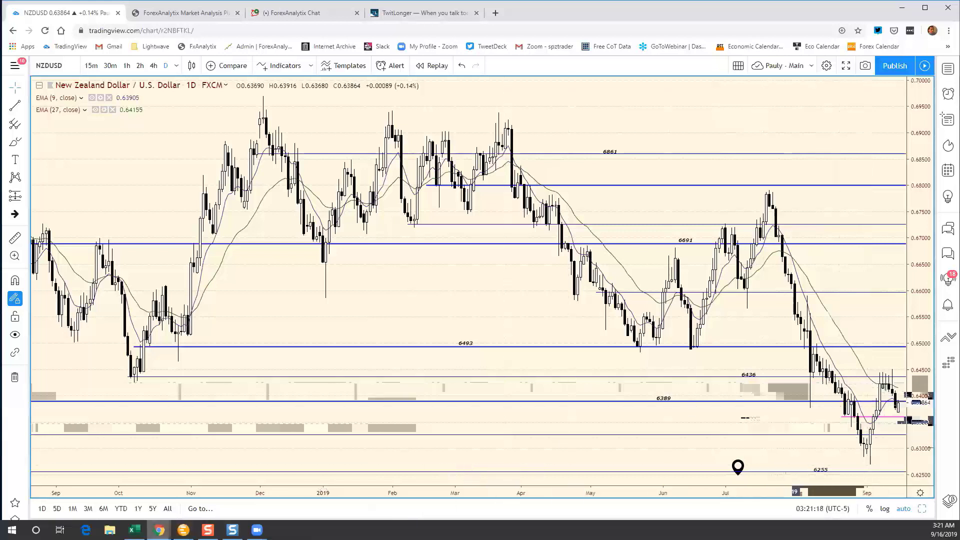
click(135, 530)
click(626, 300)
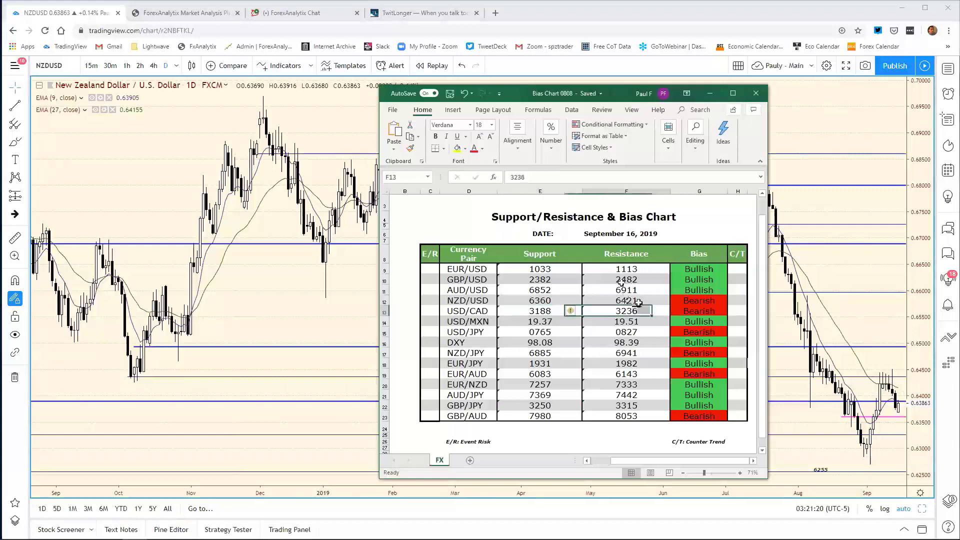
click(558, 181)
key(BackSpace)
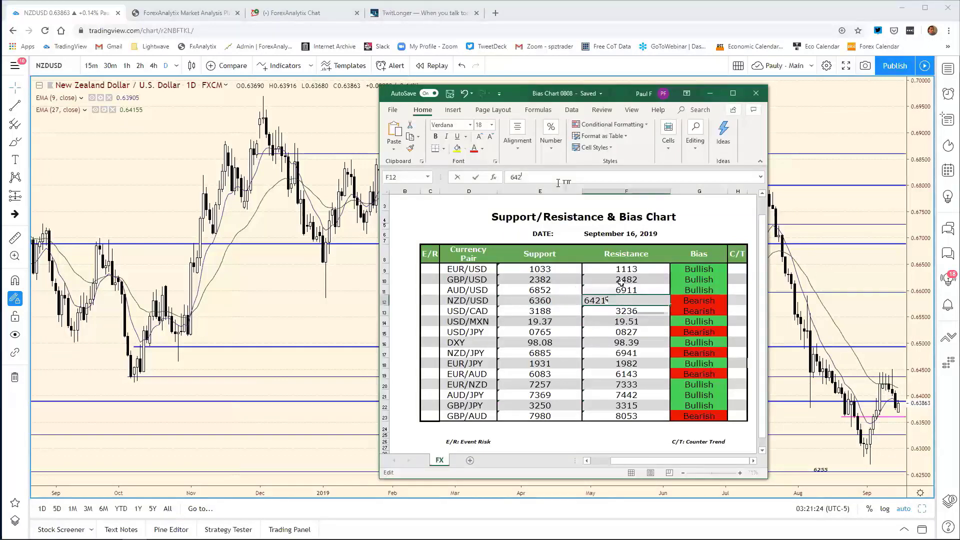
key(Return)
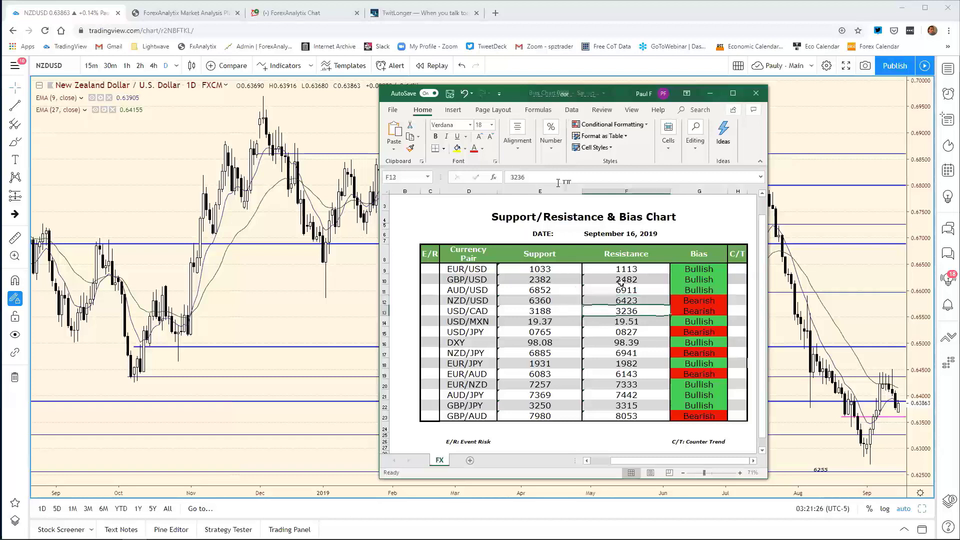
- Overwrite Bias Chart 0808.xlsx with a saved copy of the workbook and dismiss the AutoSave notice
click(393, 110)
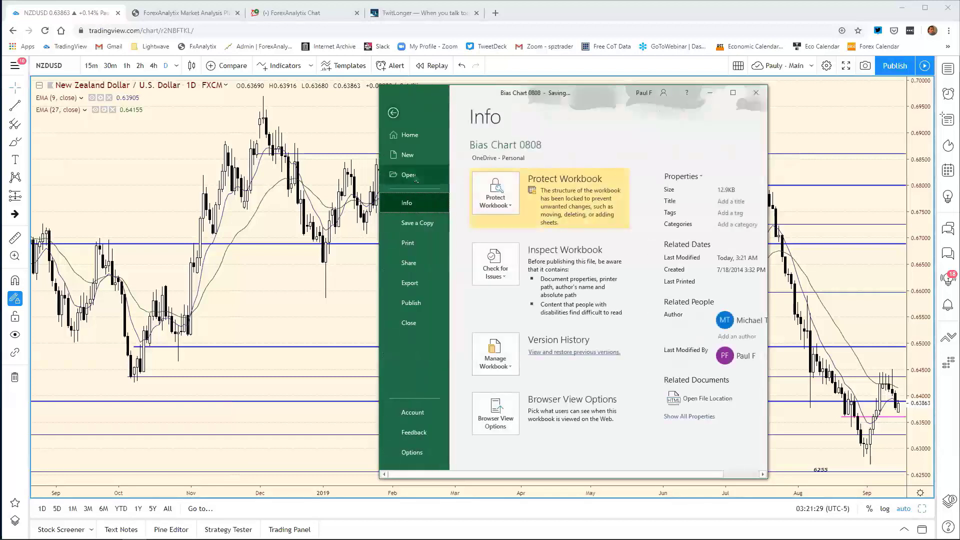
click(413, 223)
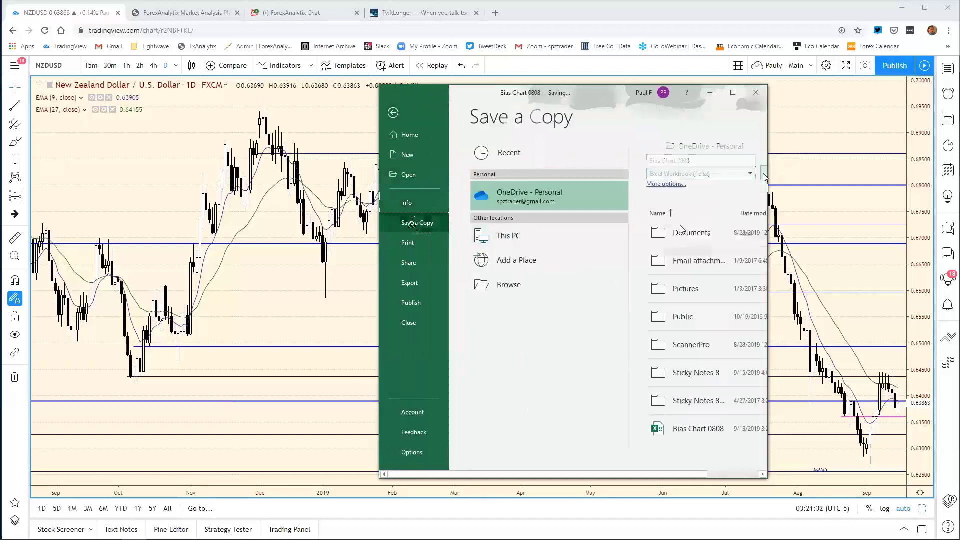
key(Return)
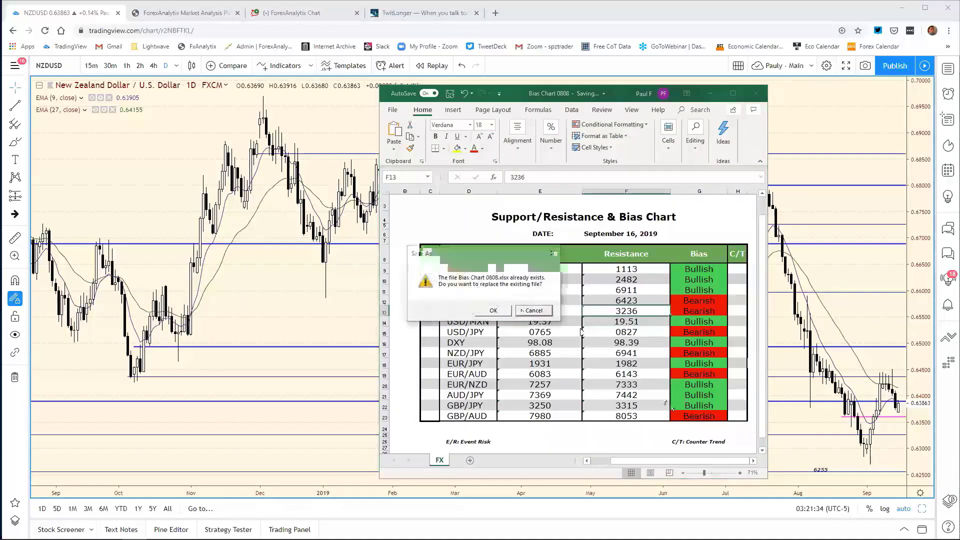
click(499, 312)
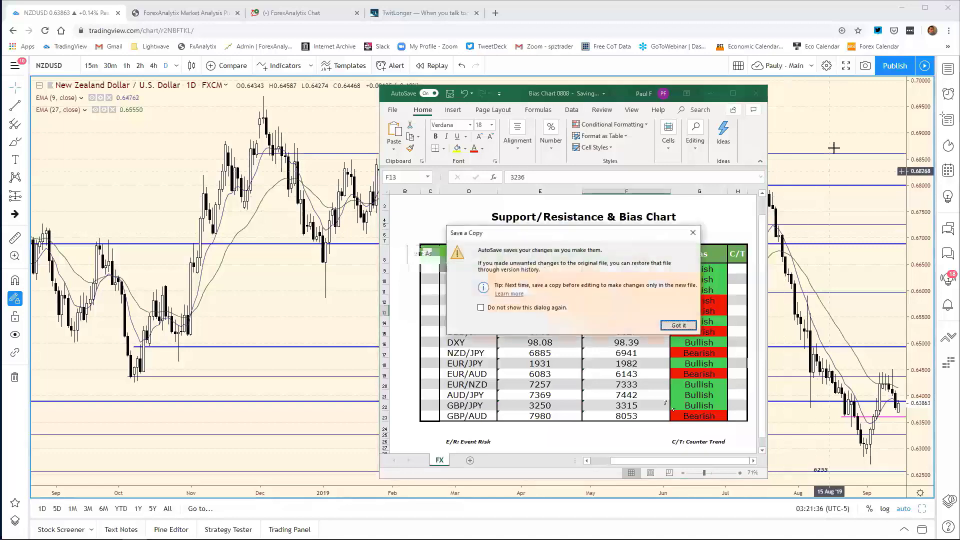
click(677, 325)
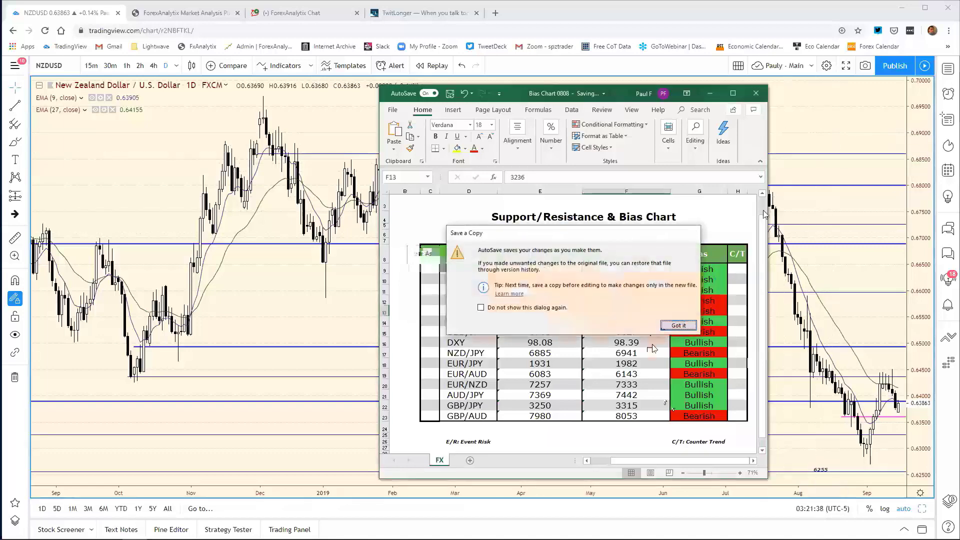
click(795, 137)
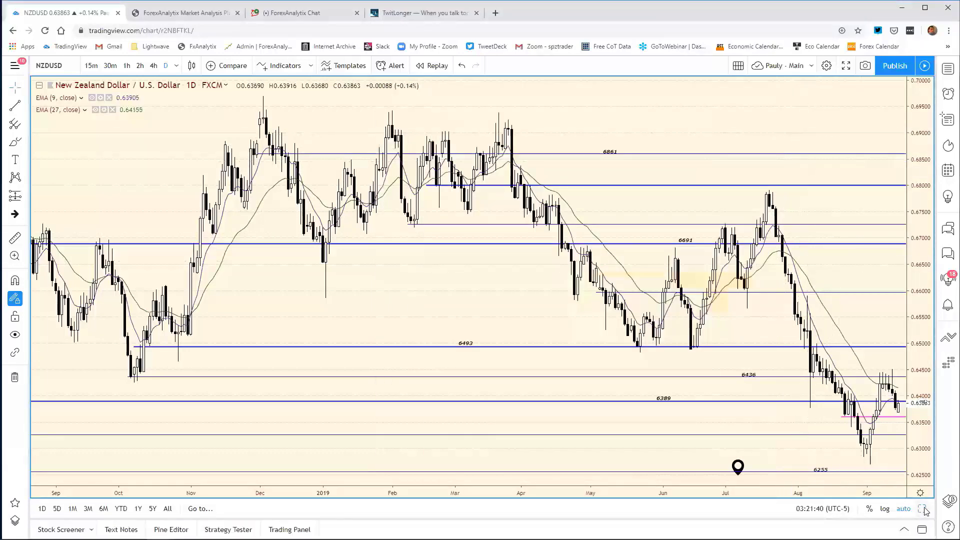
- Load USDCAD full-size and zoom its daily chart to February through September
key(alt+Return)
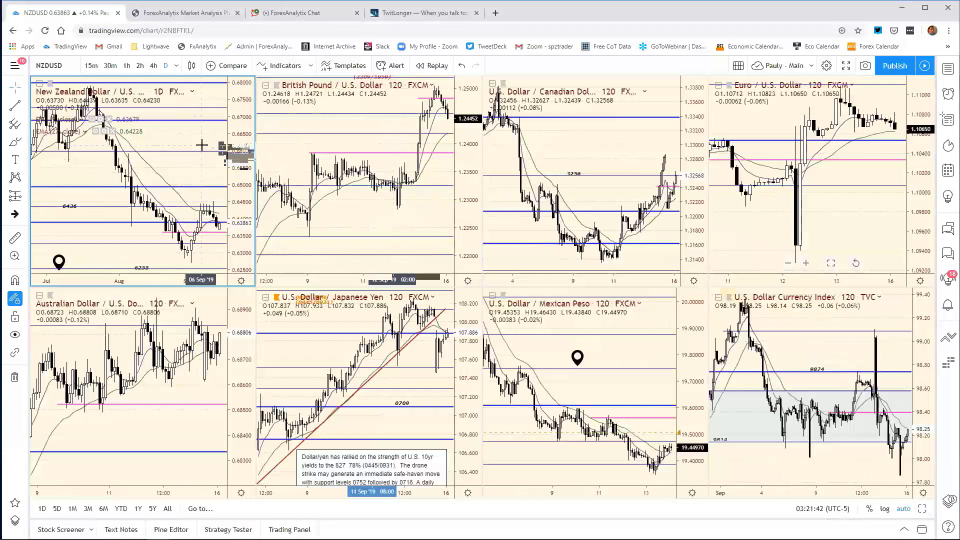
text(USDCAD)
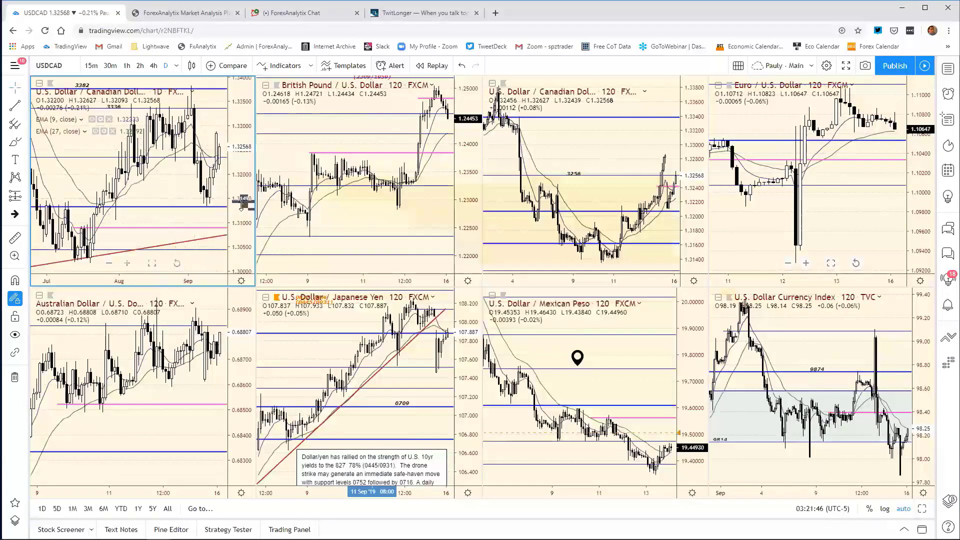
click(921, 509)
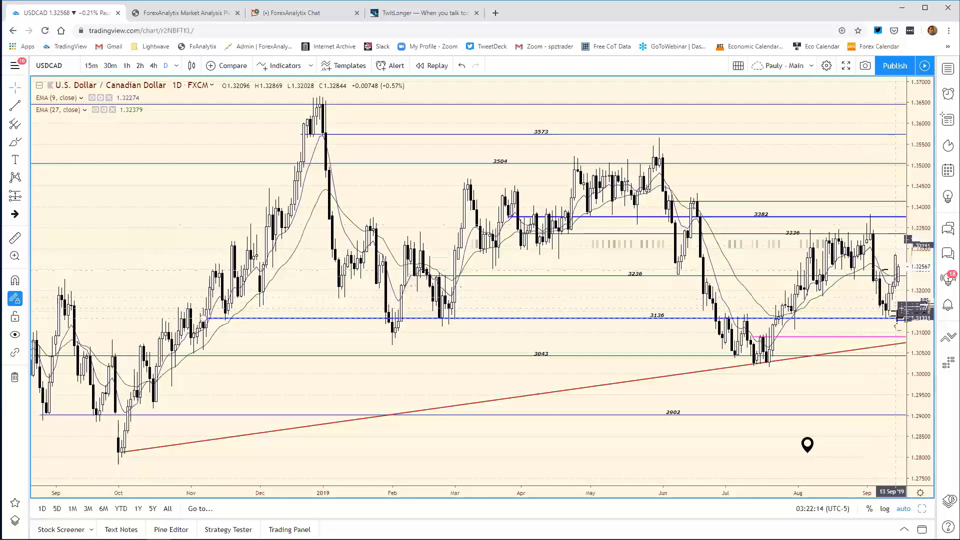
mouse_move(807, 446)
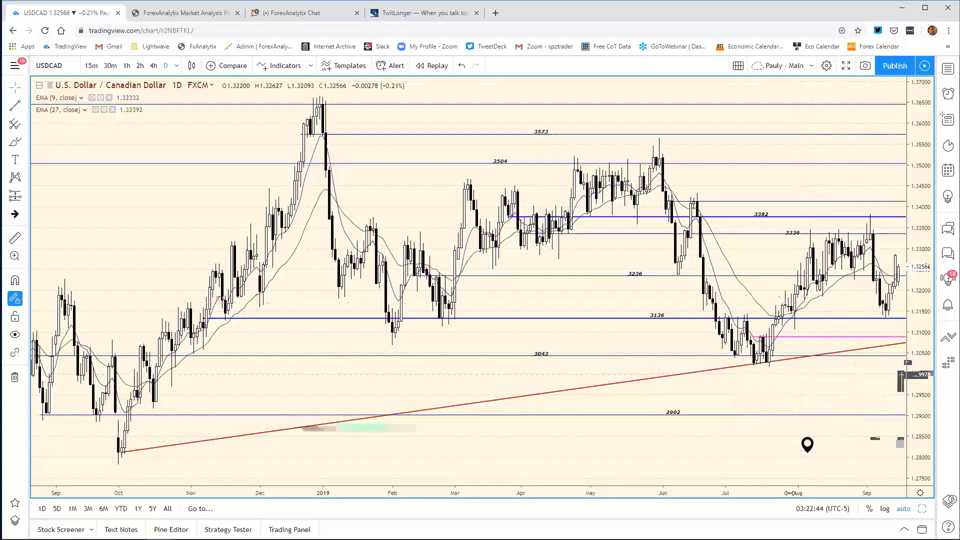
drag(783, 495, 759, 390)
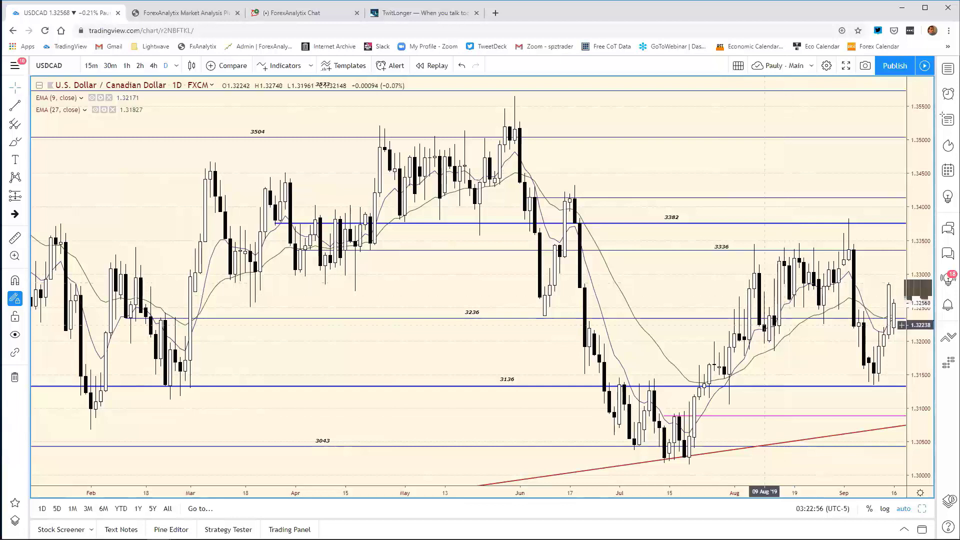
- Set the USD/CAD resistance to 3287 in the bias chart
mouse_move(470, 475)
mouse_move(210, 537)
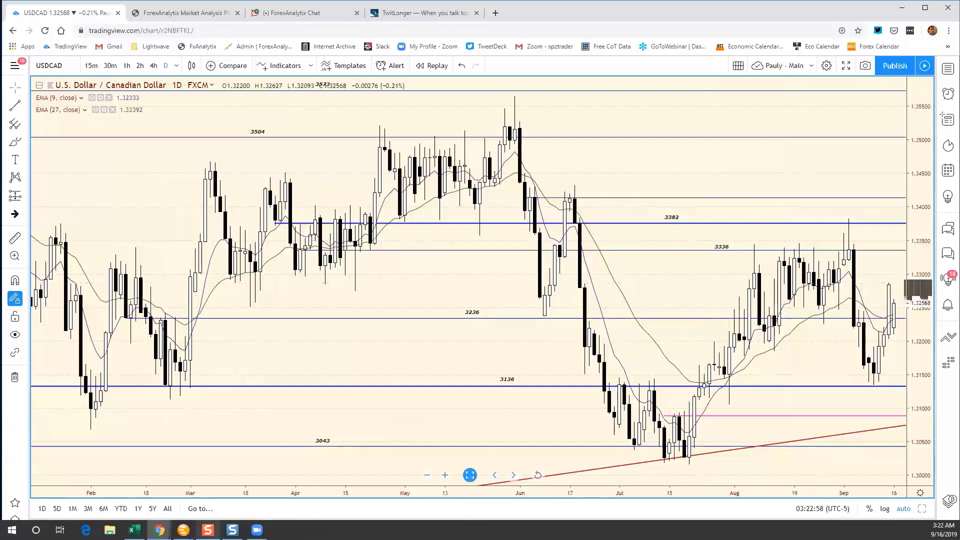
click(134, 530)
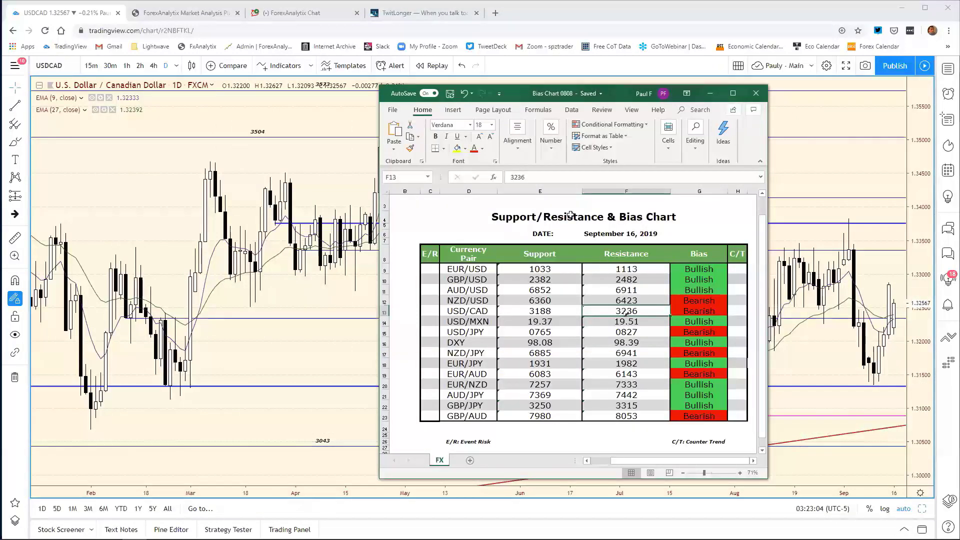
click(540, 178)
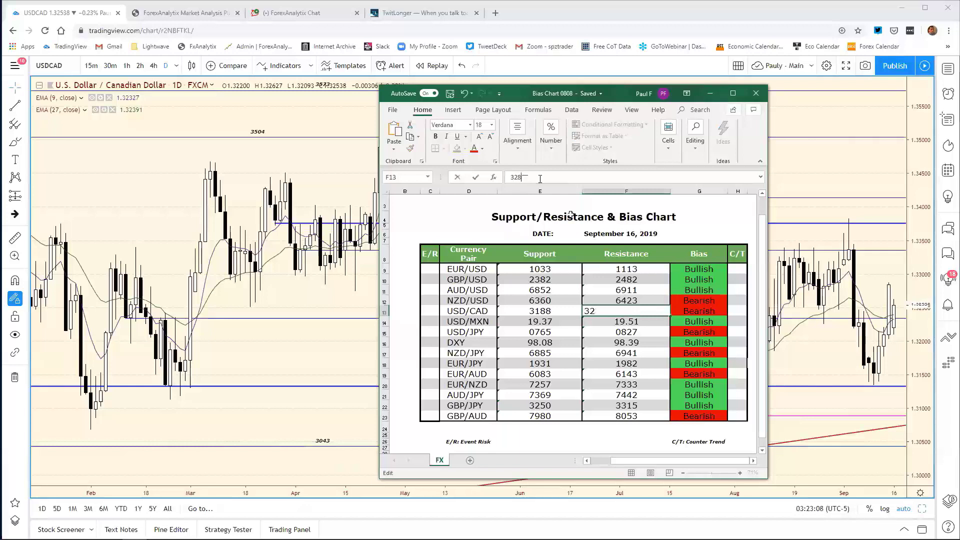
text(87)
key(Return)
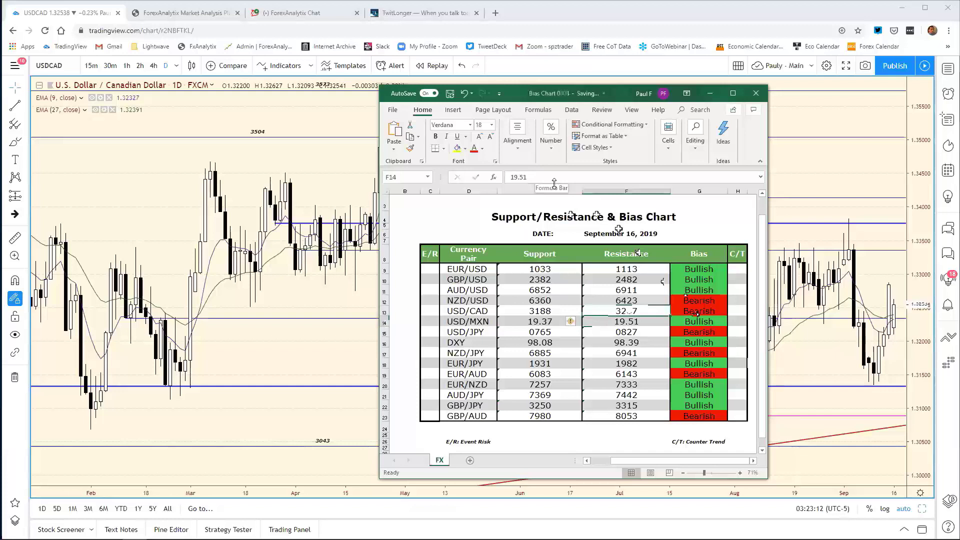
- Change the USD/CAD bias from Bearish to Range
click(709, 311)
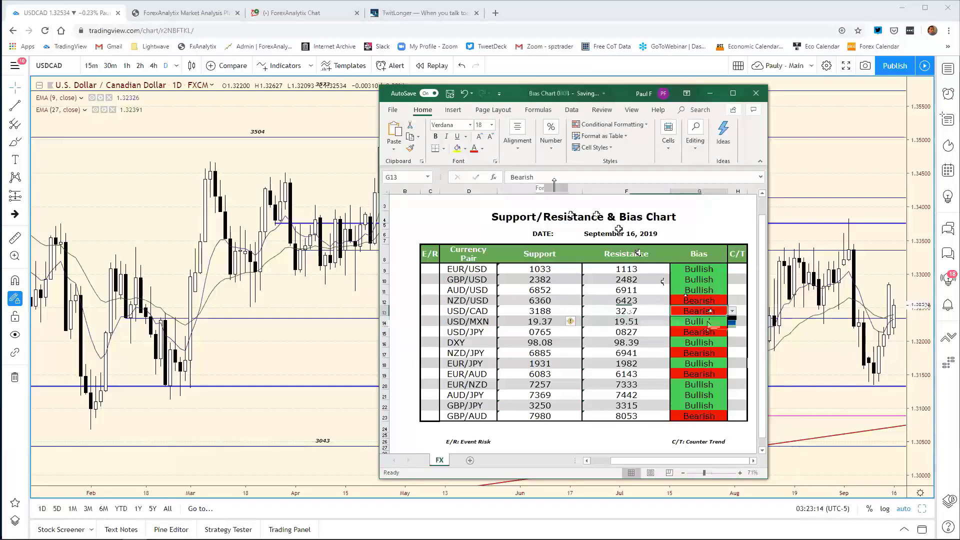
click(698, 327)
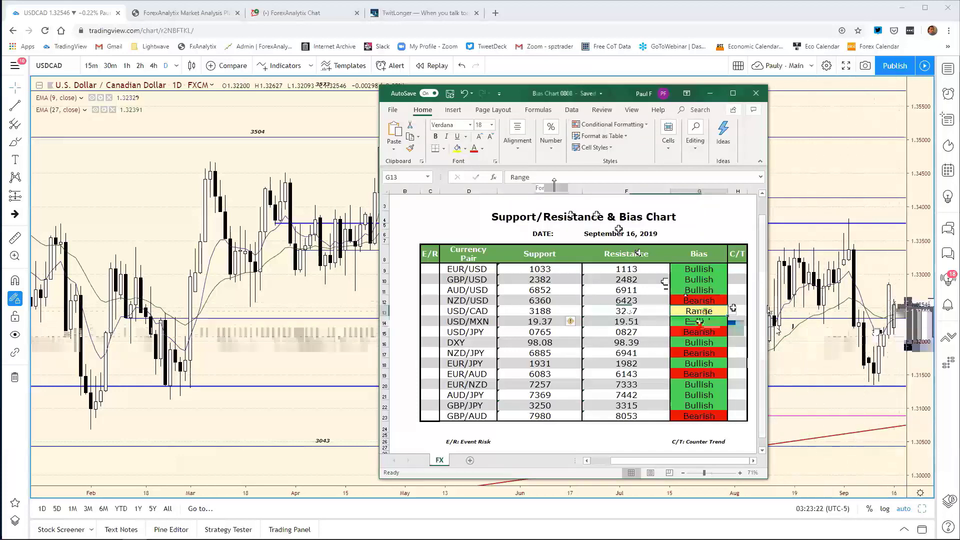
click(795, 165)
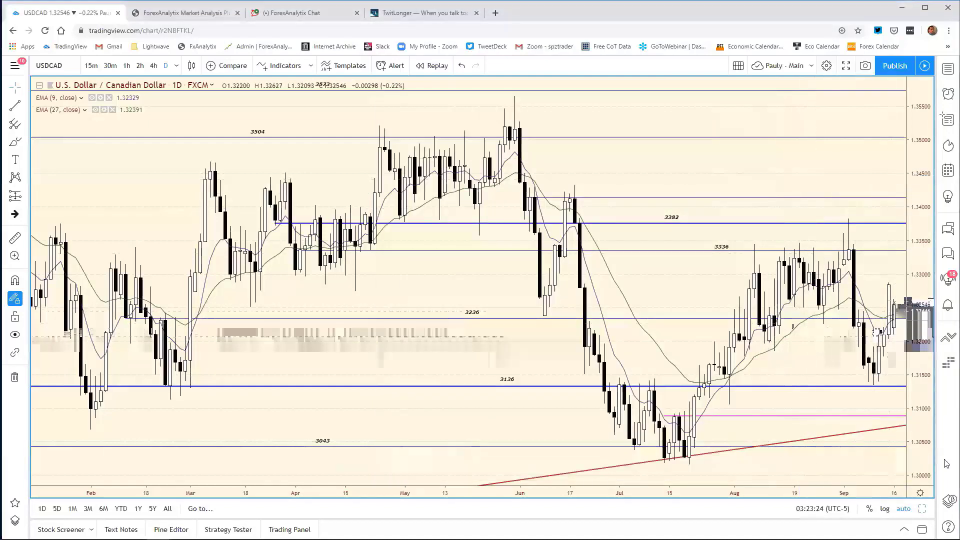
- Maximize the USDCAD 120-minute chart, widen its history, and inspect the 3256 and 3205 levels
key(alt+Return)
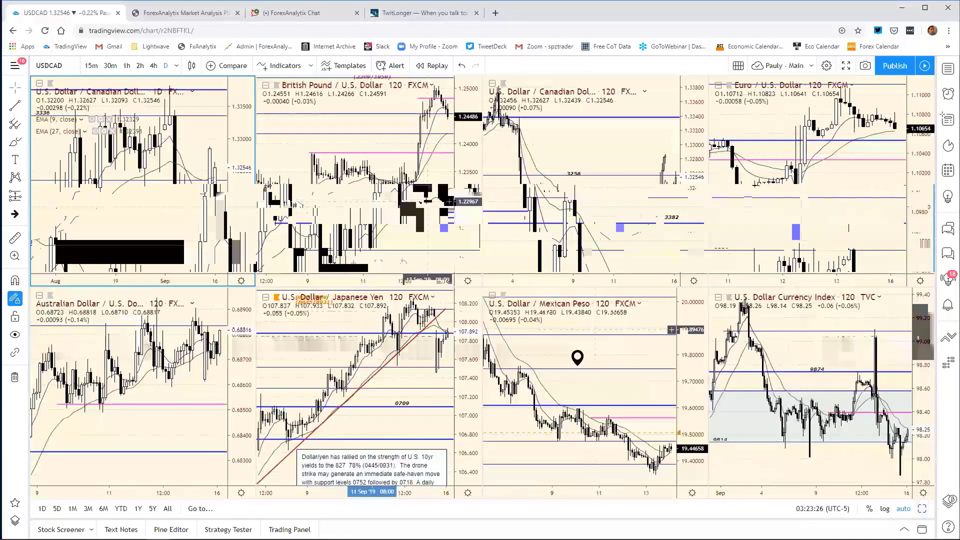
click(589, 126)
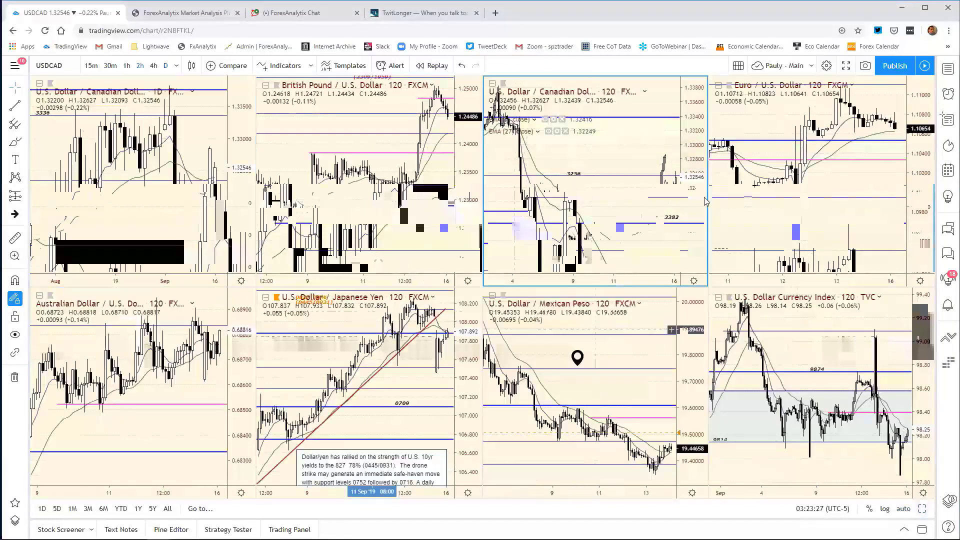
click(923, 510)
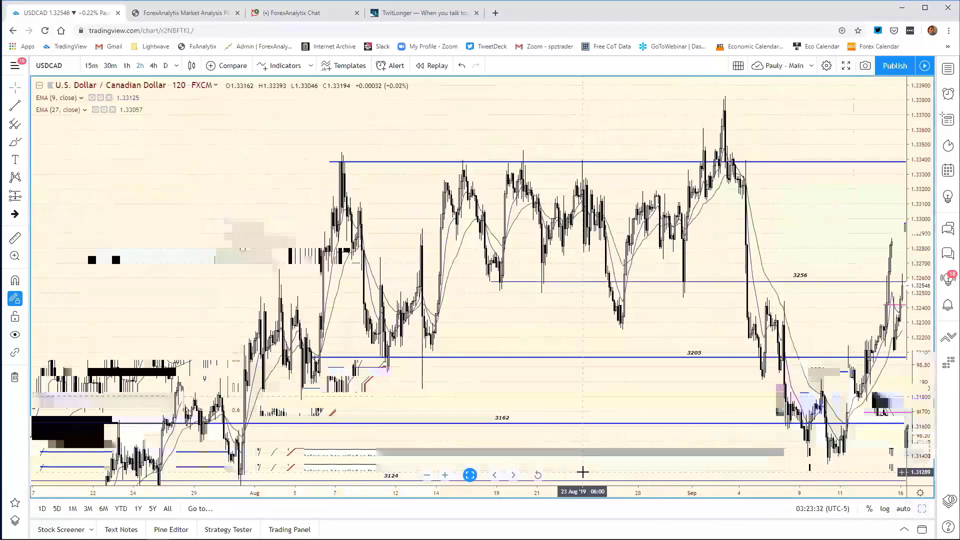
scroll(548, 485, up, 3)
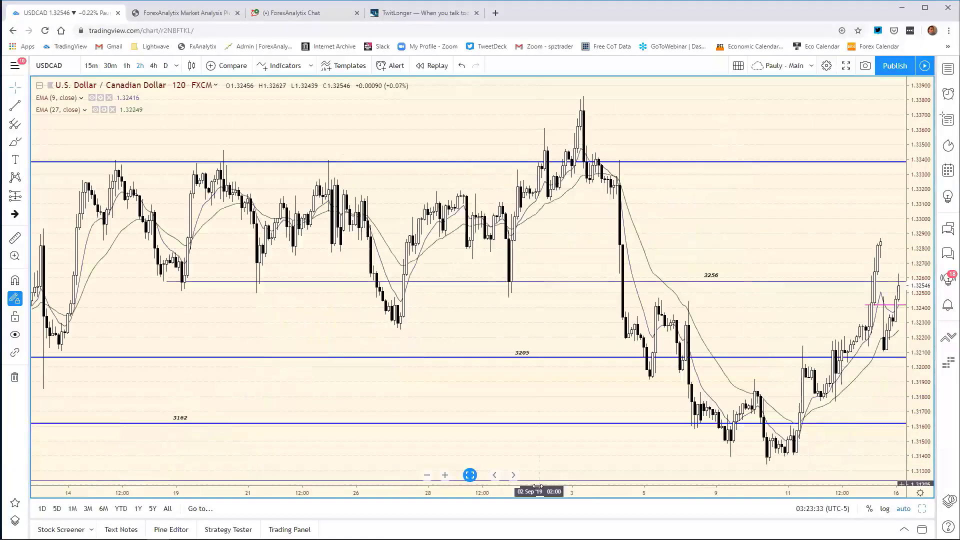
drag(556, 490, 680, 479)
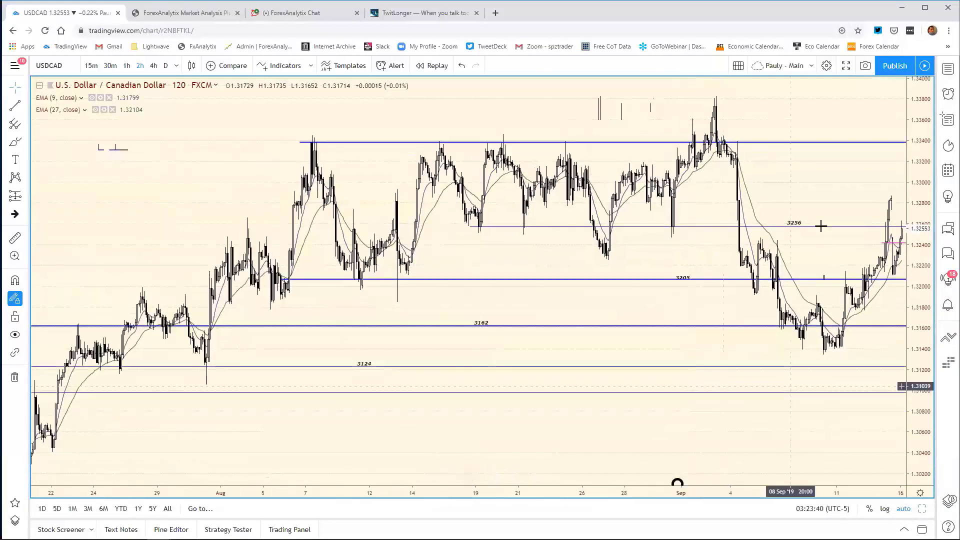
click(793, 226)
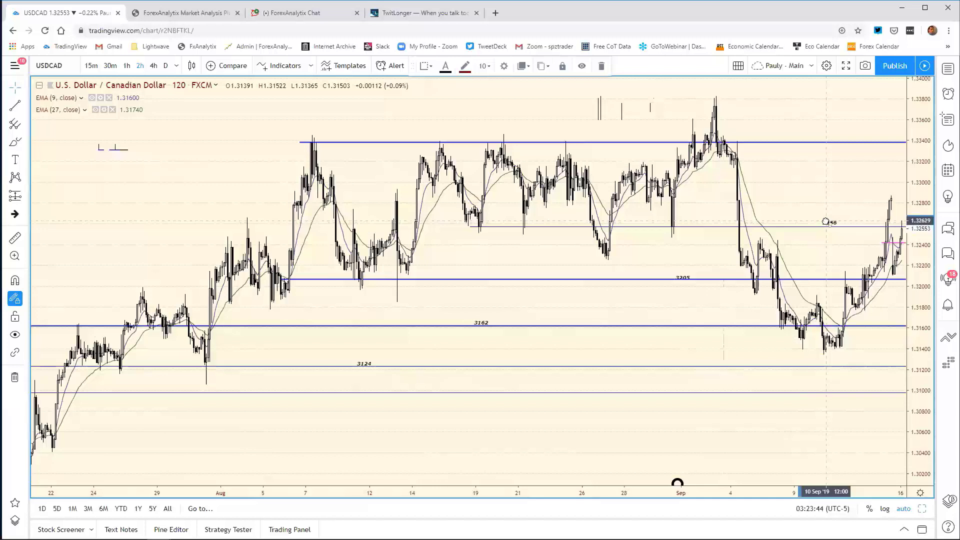
click(819, 254)
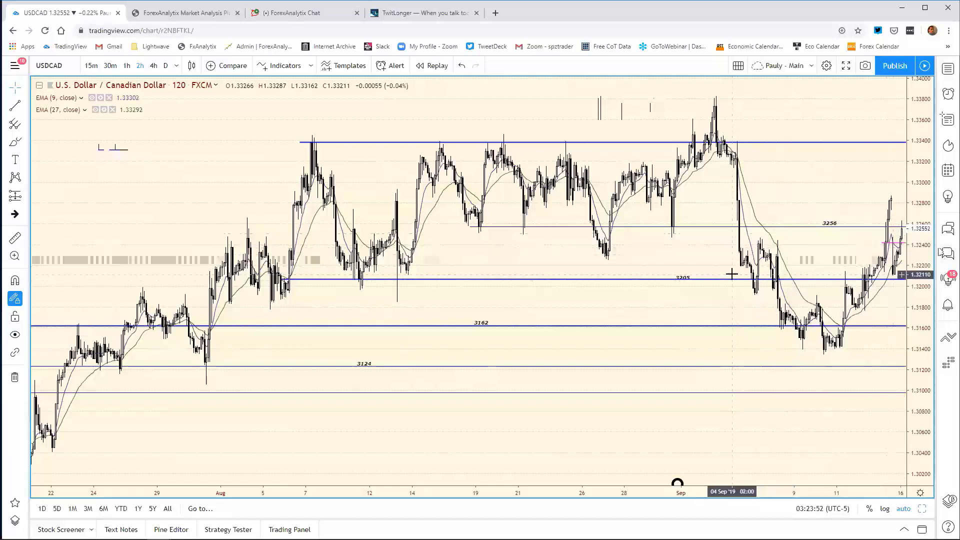
click(684, 279)
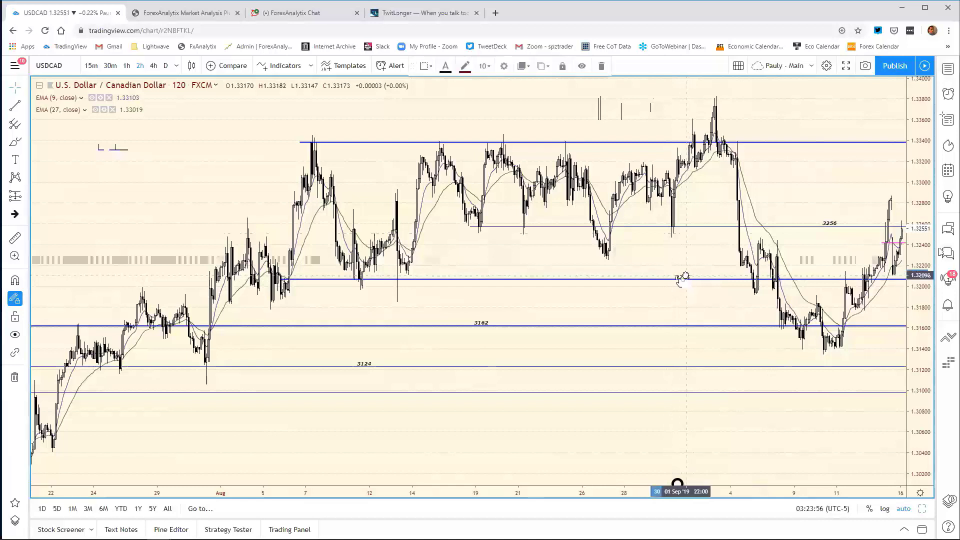
click(692, 255)
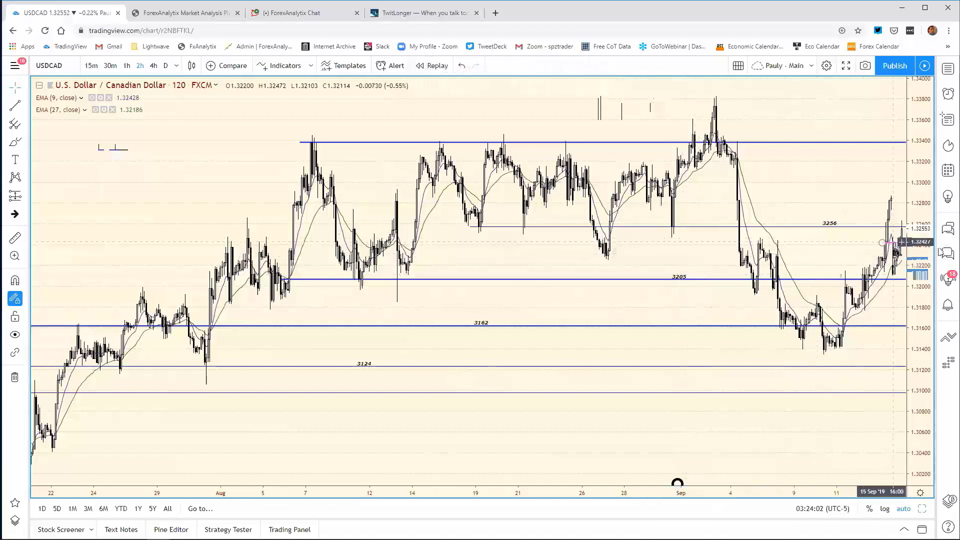
- Remove the 1.32427 horizontal ray, move the note marker onto the chart, and restore the grid
right_click(898, 249)
click(872, 415)
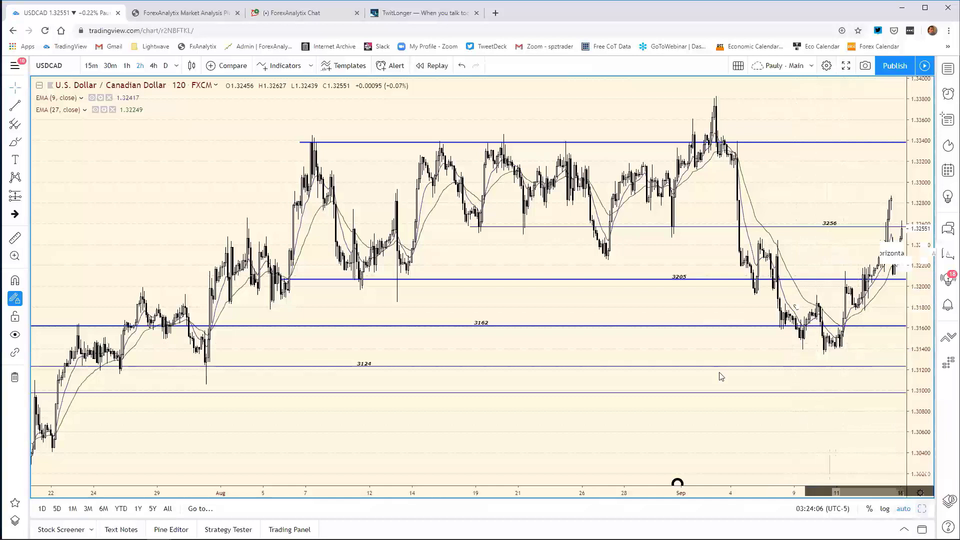
key(alt+Return)
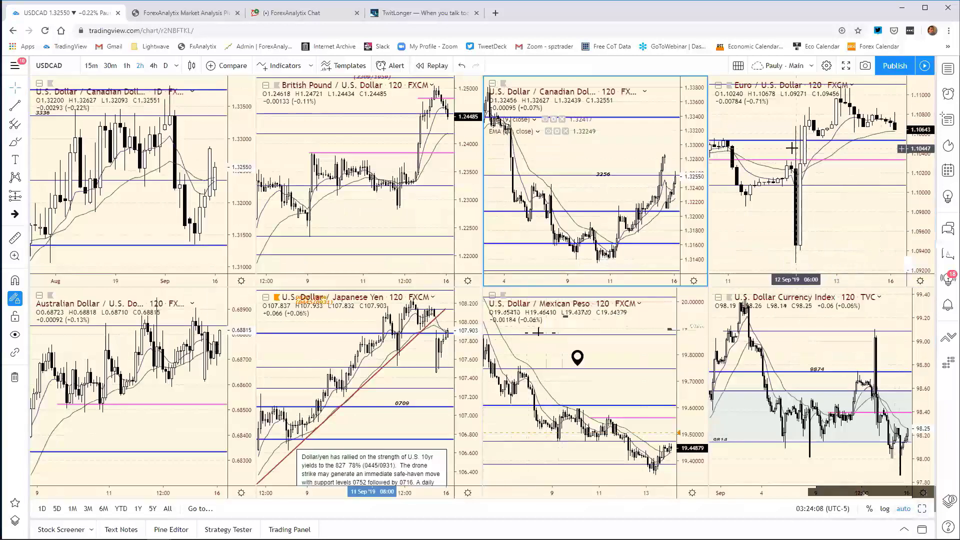
key(alt+Return)
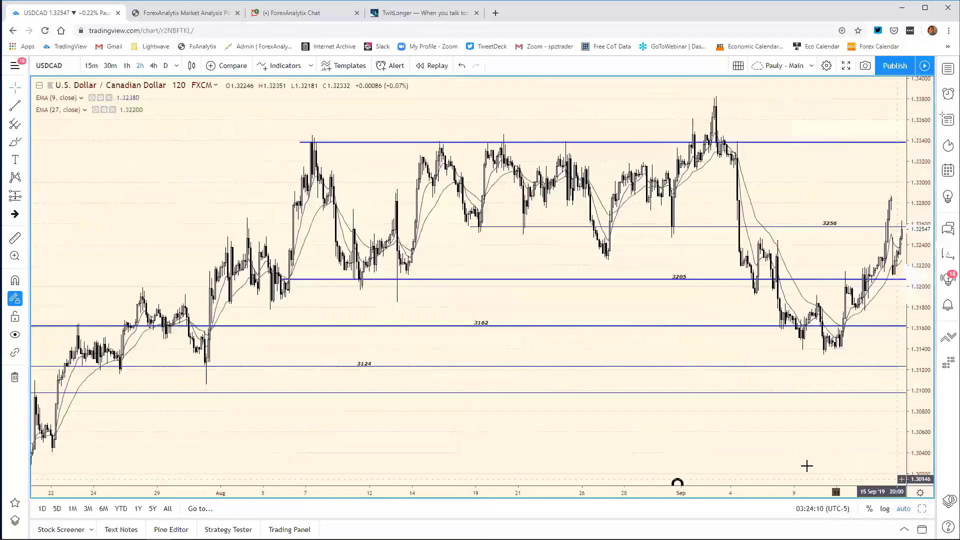
mouse_move(679, 475)
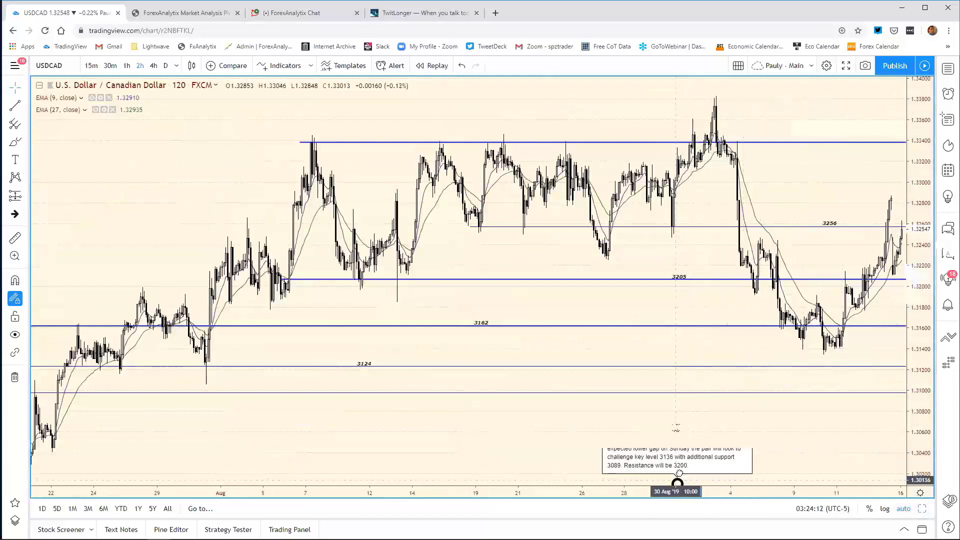
drag(678, 474, 702, 402)
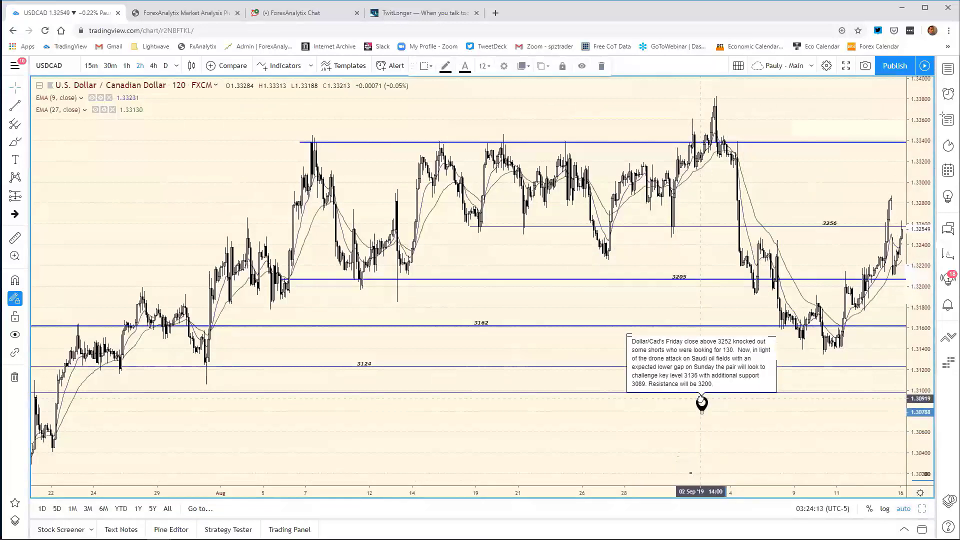
click(792, 442)
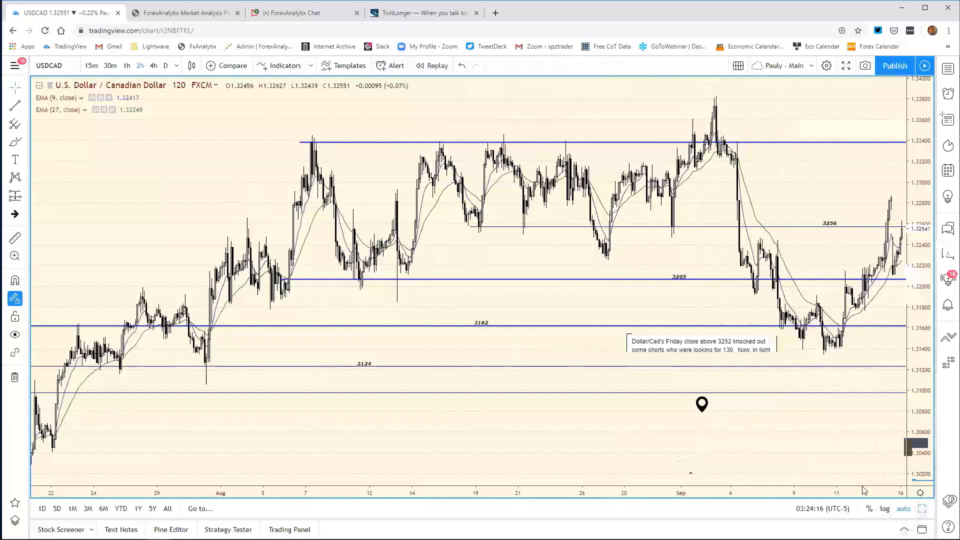
key(alt+Return)
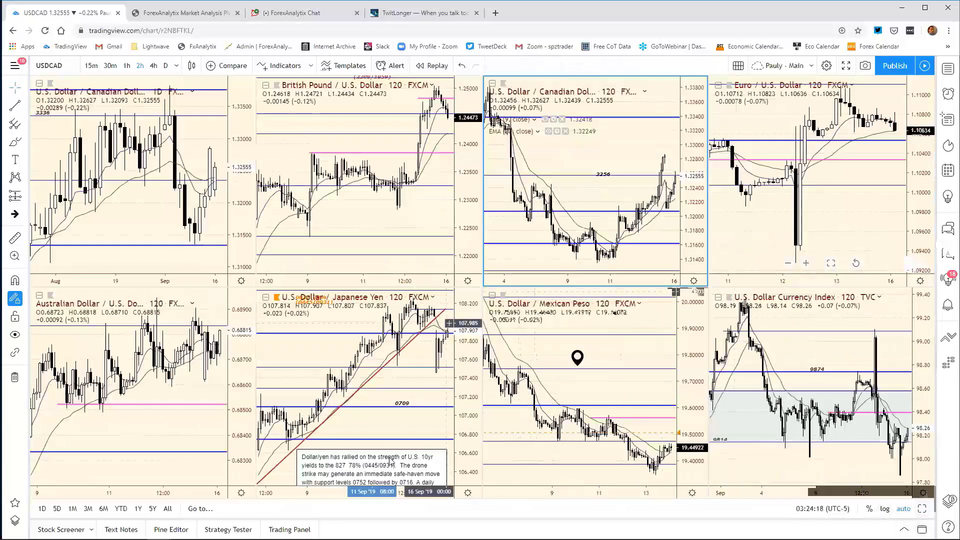
- Replace the USD/CAD support 3188 with 3205 in the bias chart
mouse_move(219, 533)
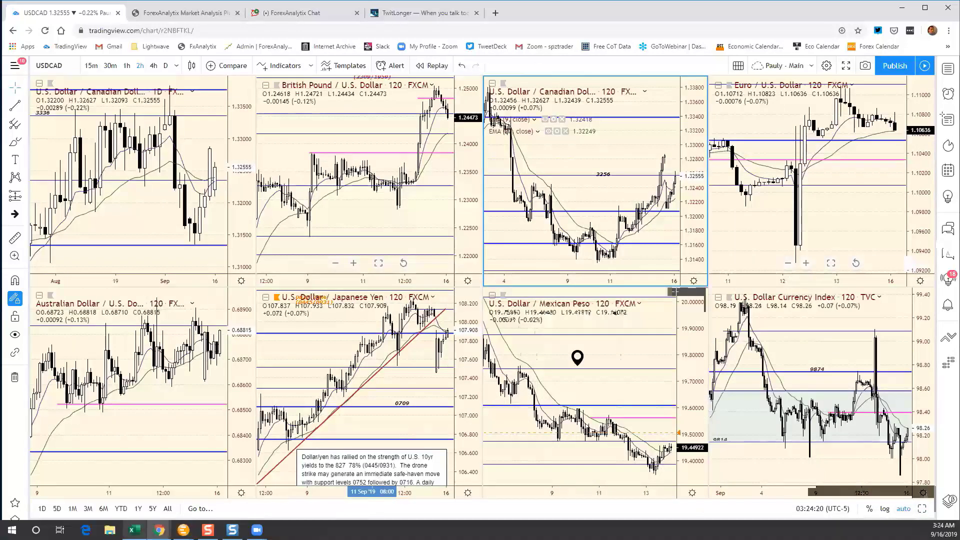
click(134, 530)
click(525, 310)
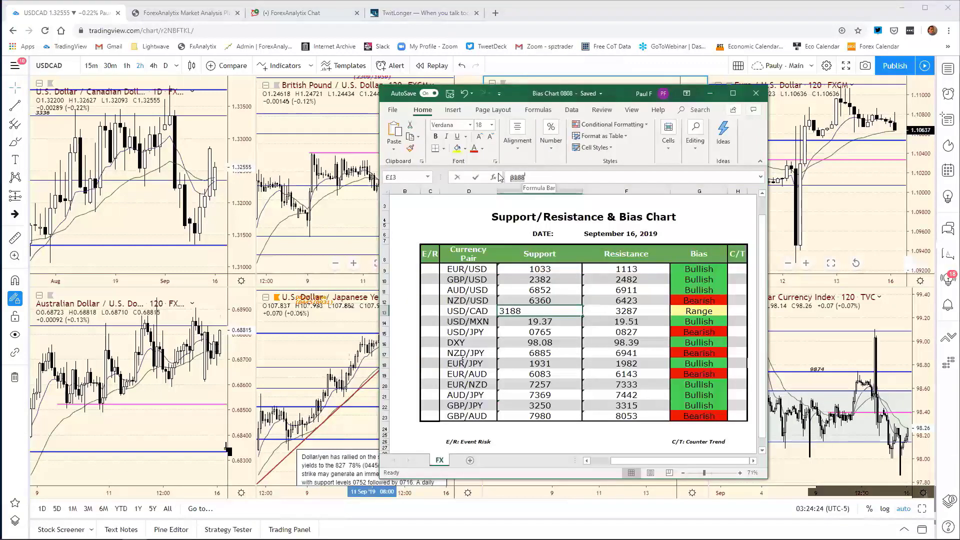
text(3205)
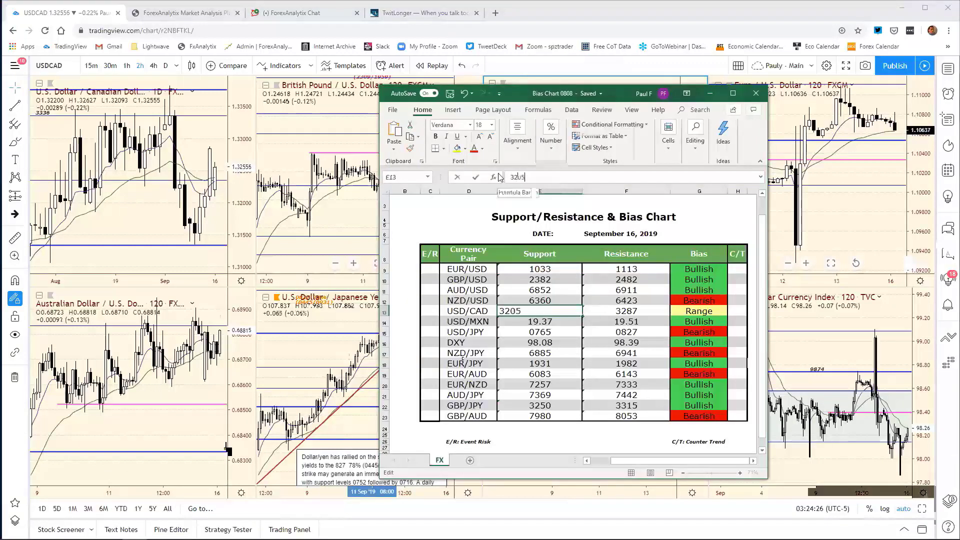
key(Return)
- Load USDMXN into the top-left chart, maximize it, and zoom out to October 2018–September
click(874, 220)
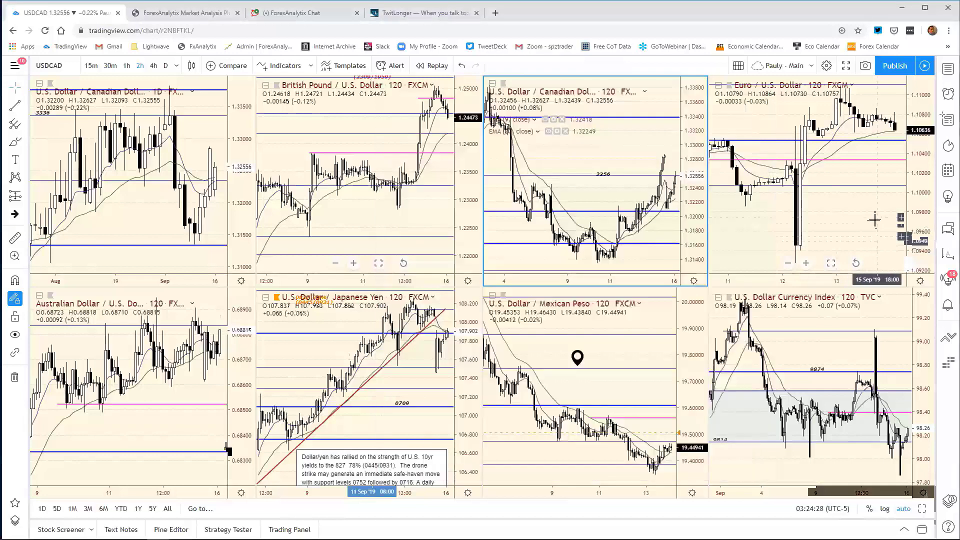
click(182, 102)
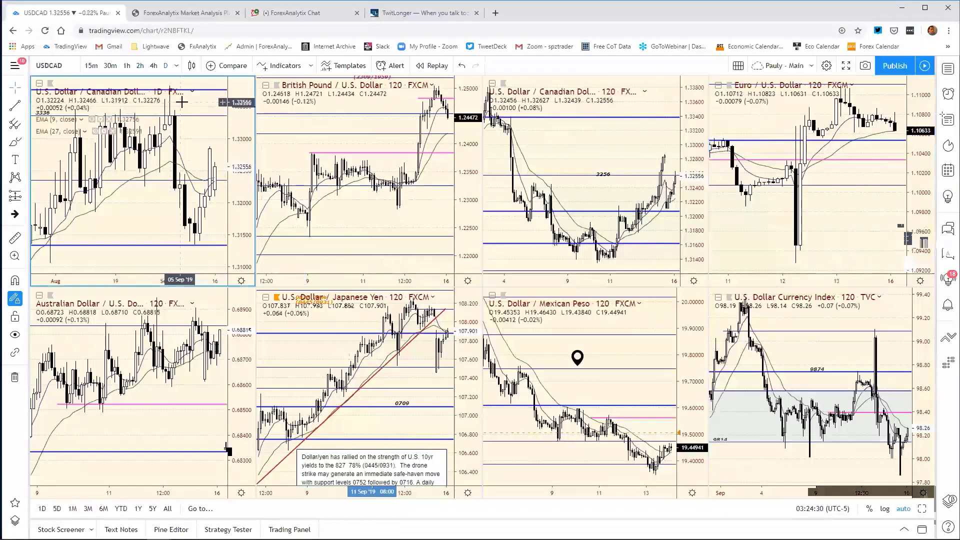
text(USD)
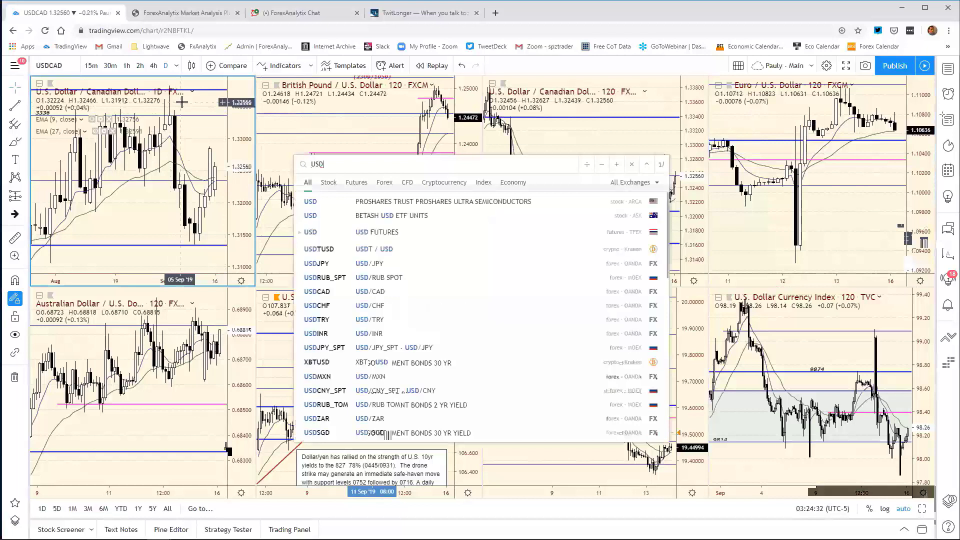
text(MXN)
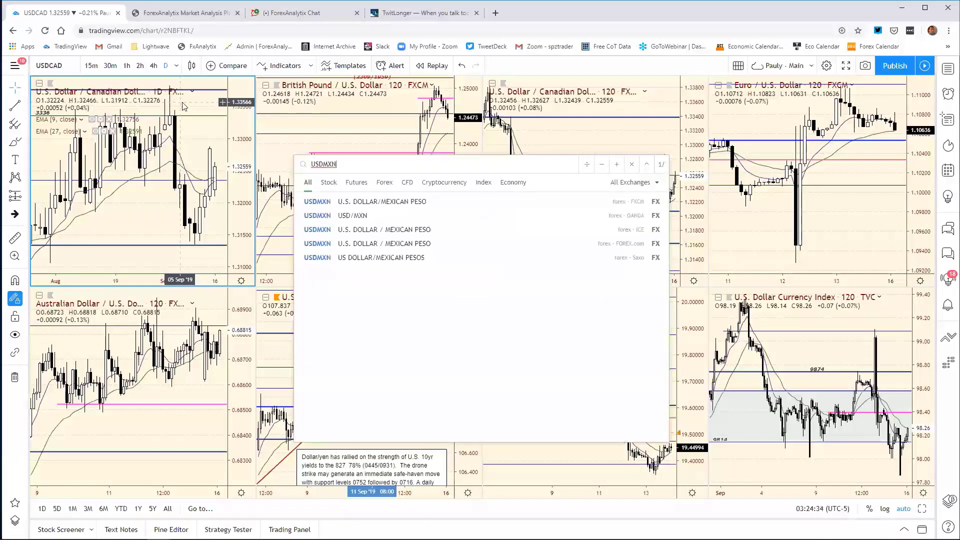
key(Return)
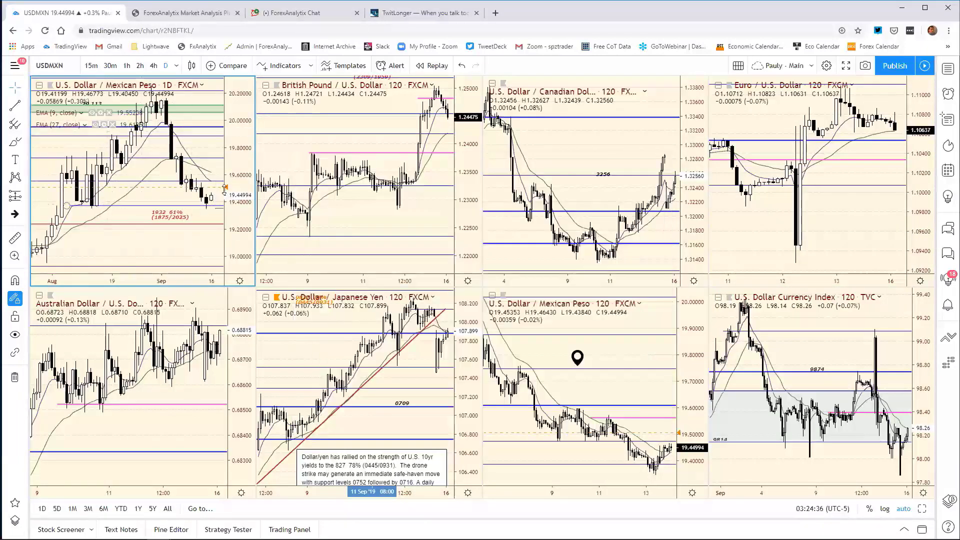
click(924, 509)
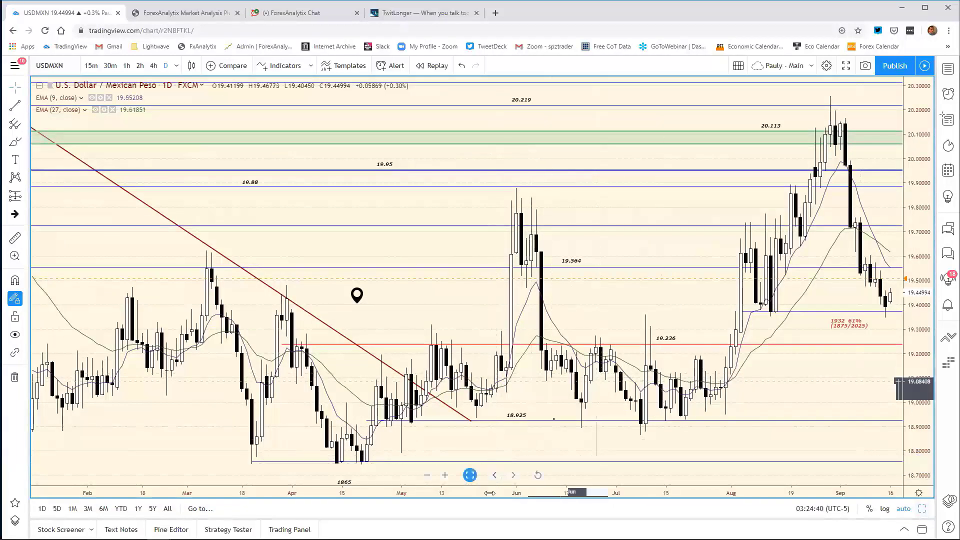
scroll(703, 355, down, 3)
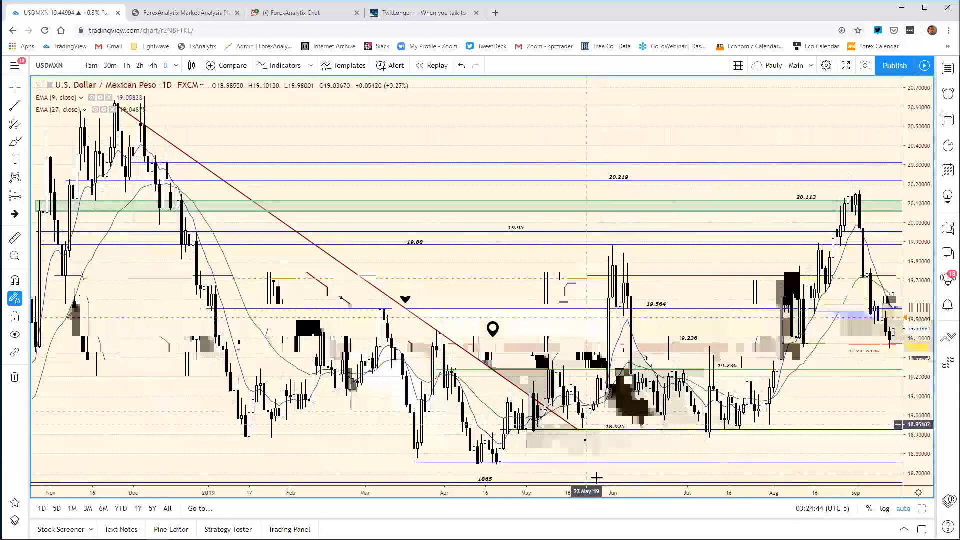
scroll(636, 494, down, 2)
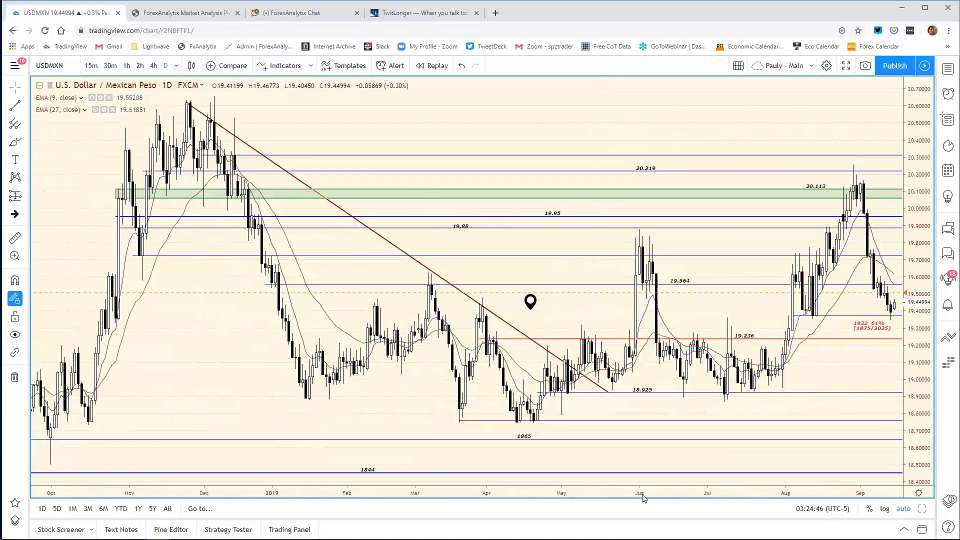
mouse_move(531, 306)
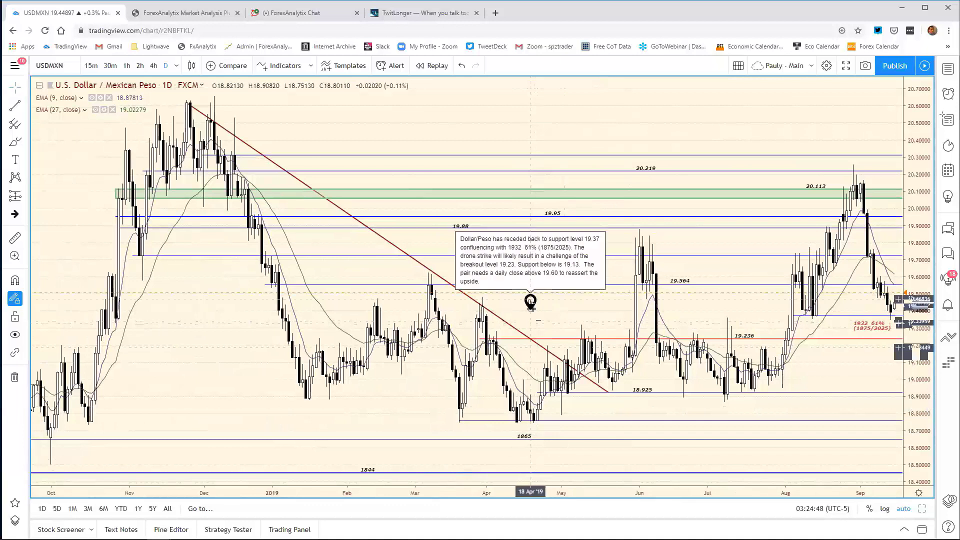
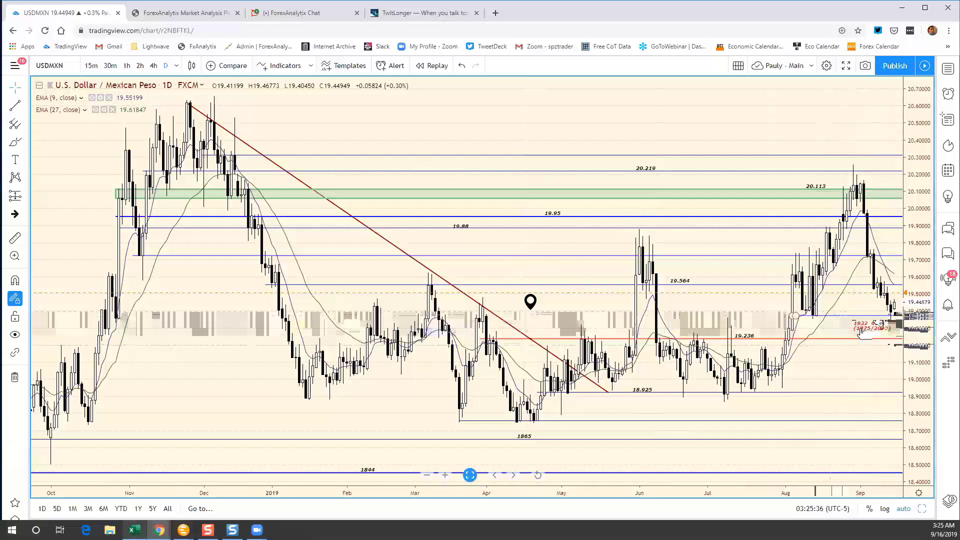
- Correct the USD/MXN support in cell E14 of the bias chart from 19.37 to 19.32
click(134, 530)
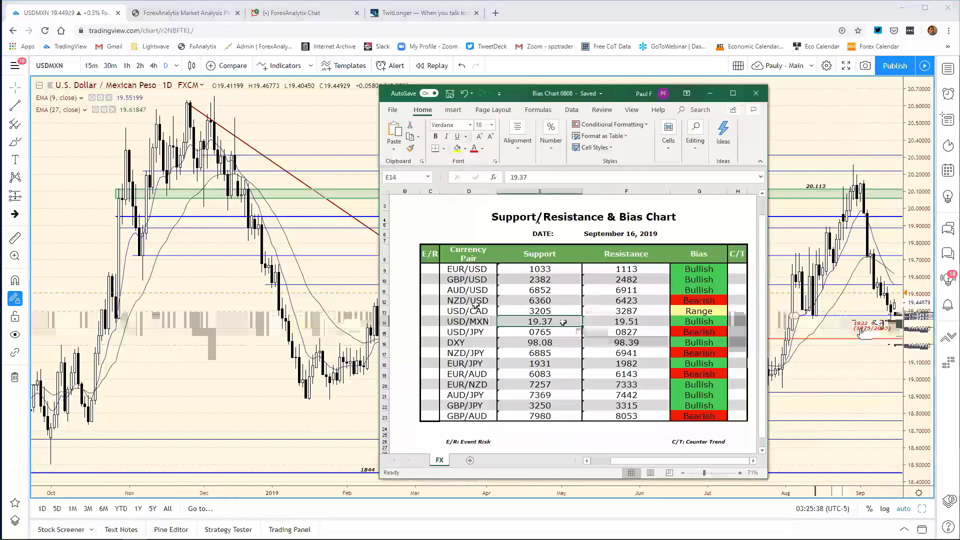
click(535, 179)
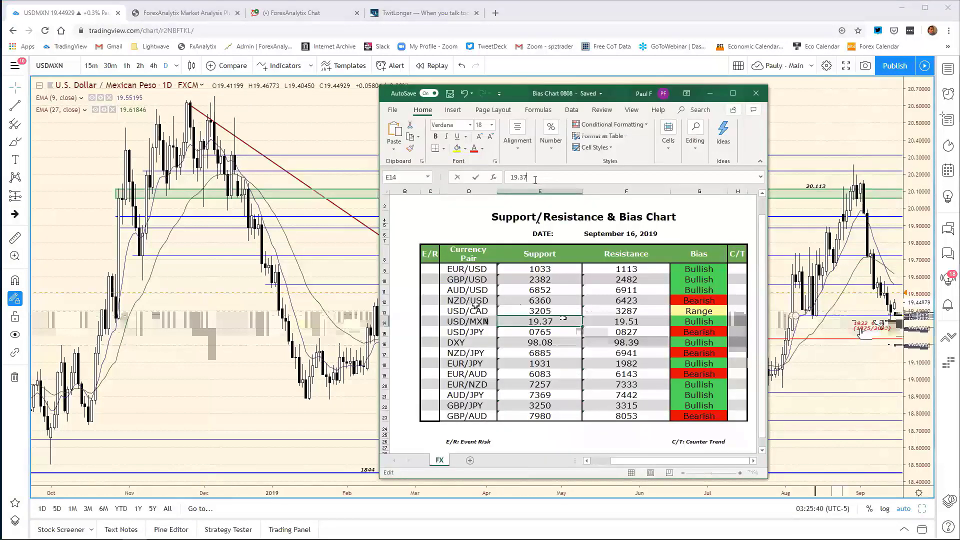
key(Return)
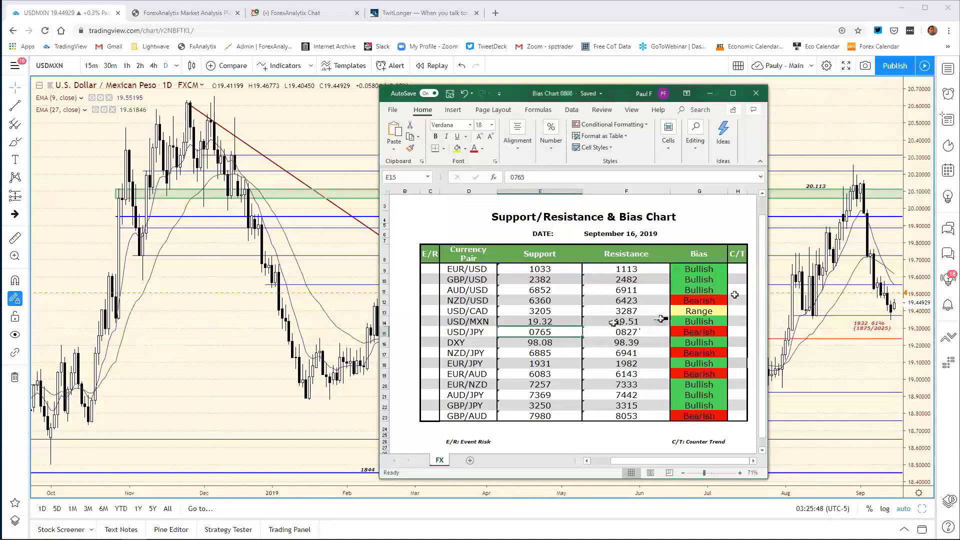
key(alt+Tab)
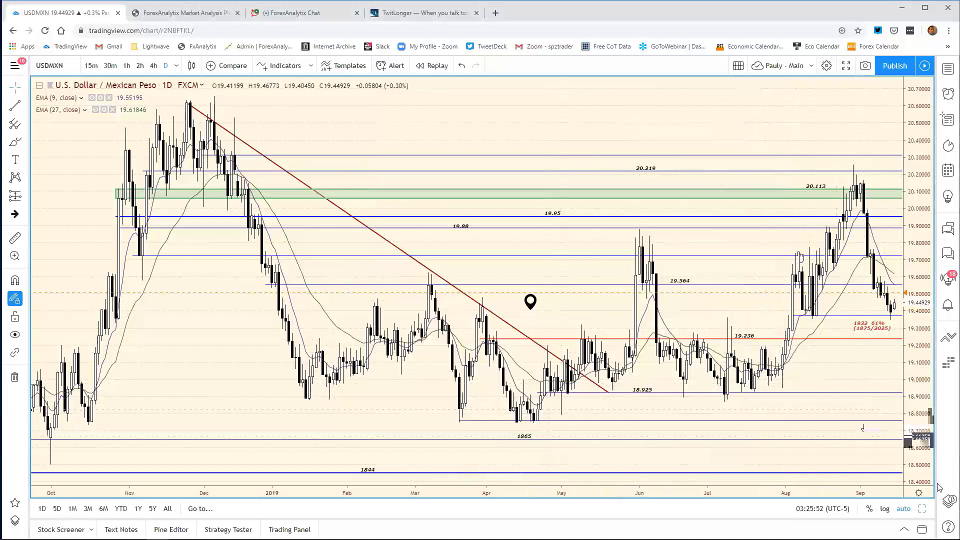
- Load USDJPY into the top-left chart and show its daily chart full-size
click(922, 509)
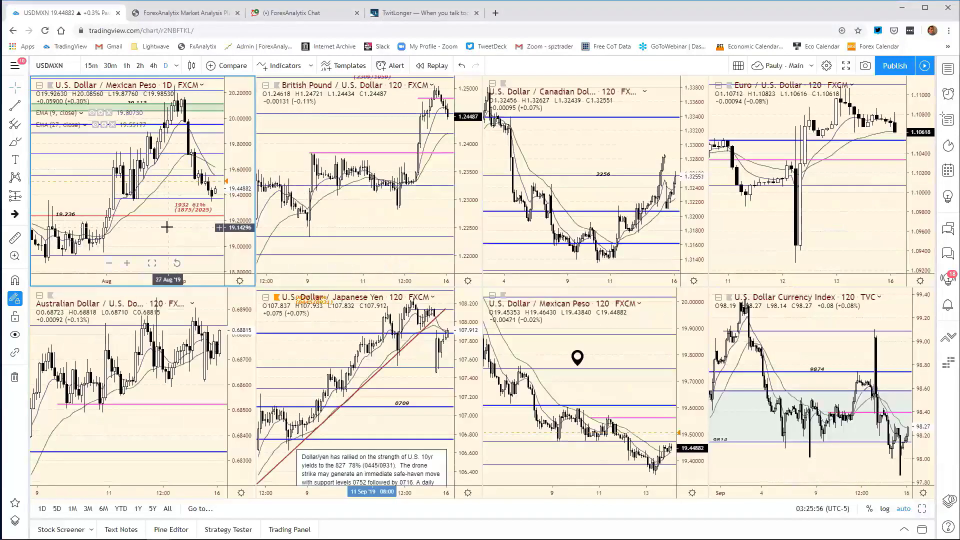
text(USD)
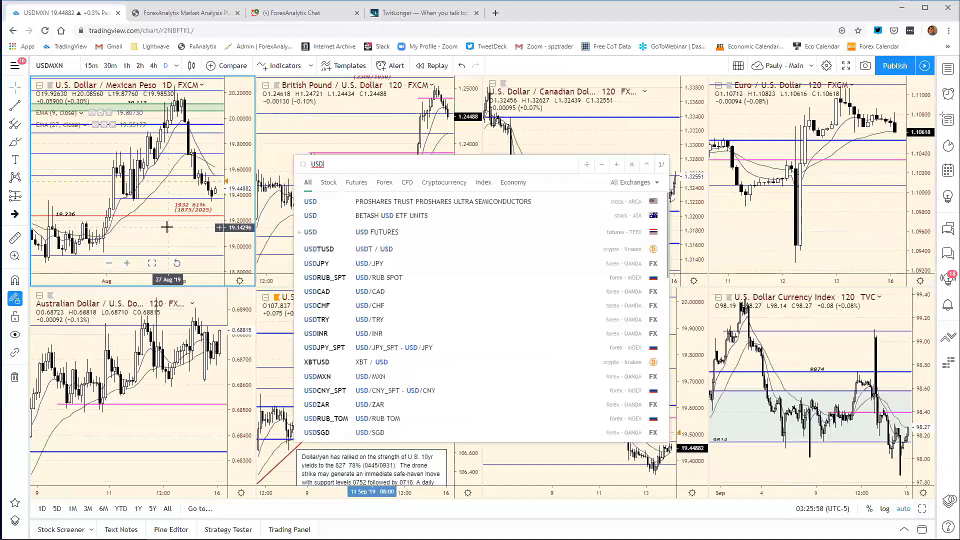
text(JPY)
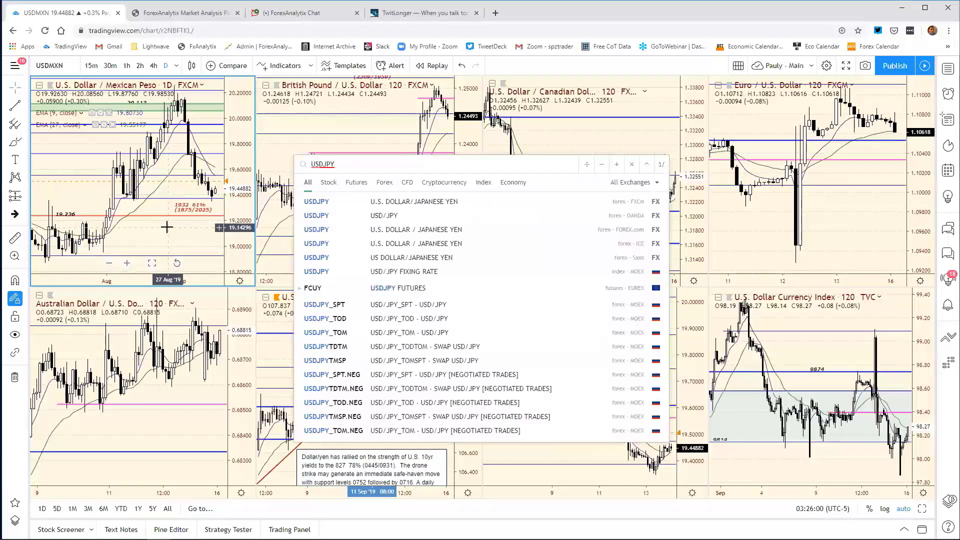
key(Return)
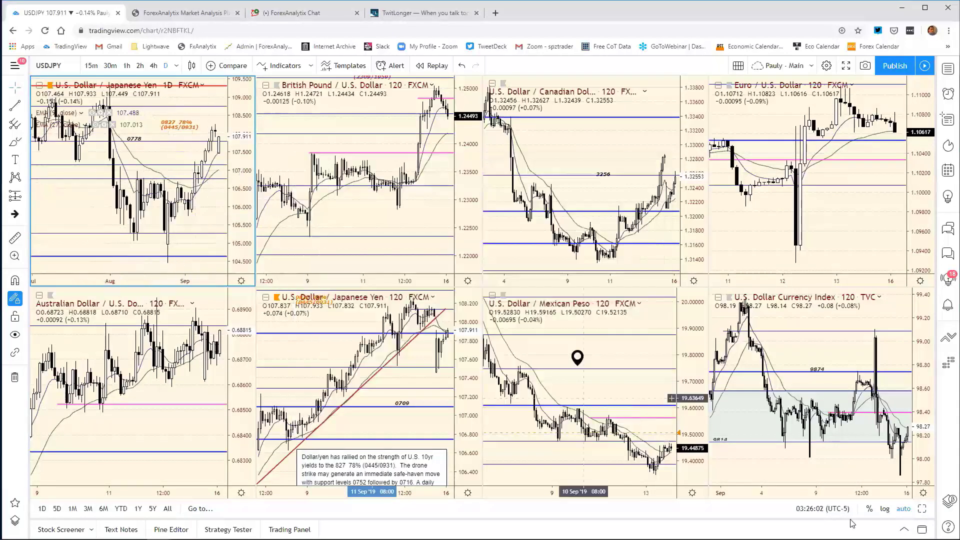
key(alt+Return)
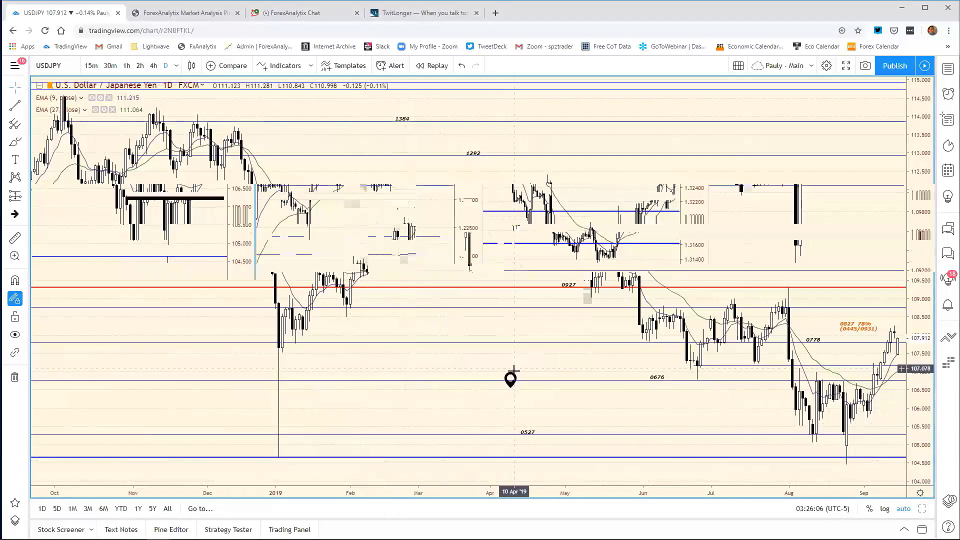
mouse_move(510, 381)
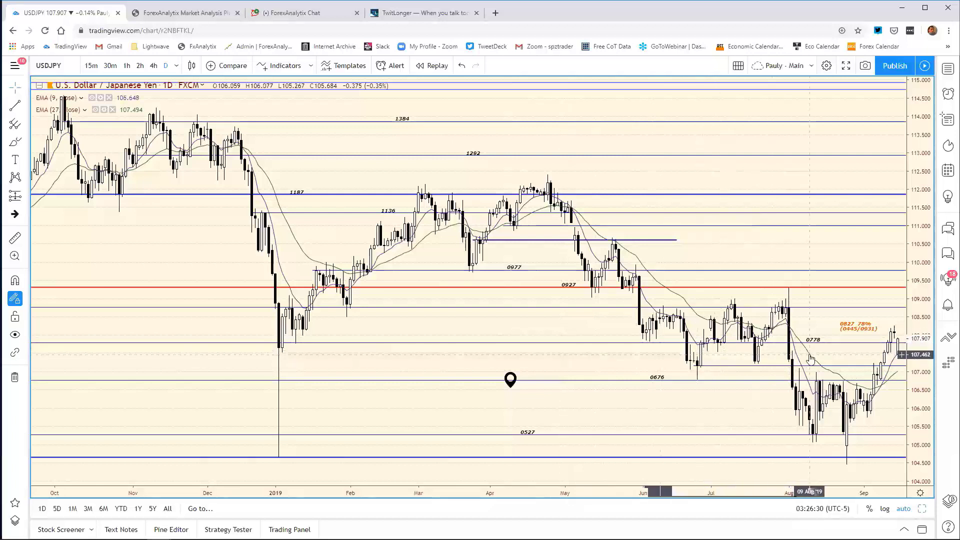
mouse_move(510, 382)
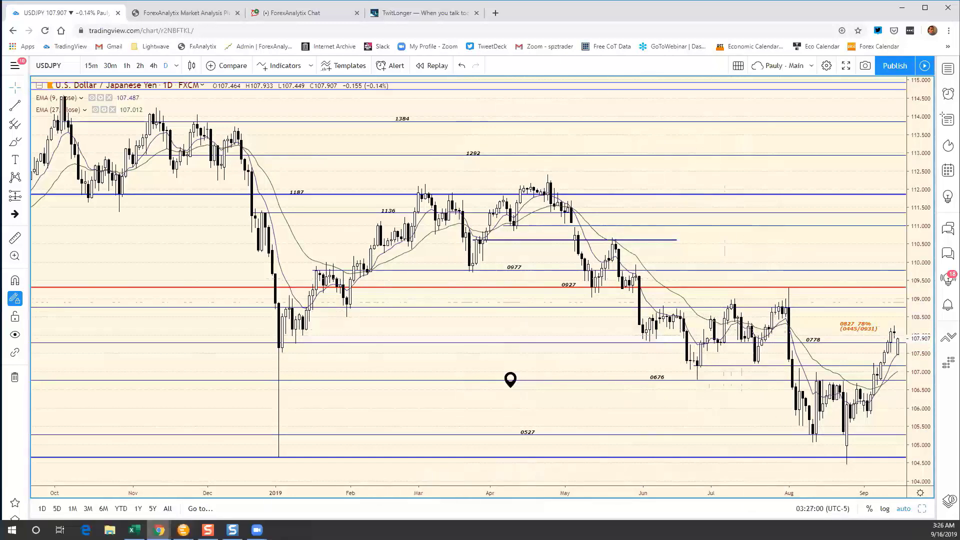
- Change the USD/JPY support in cell E15 from 0765 to 0752
click(134, 530)
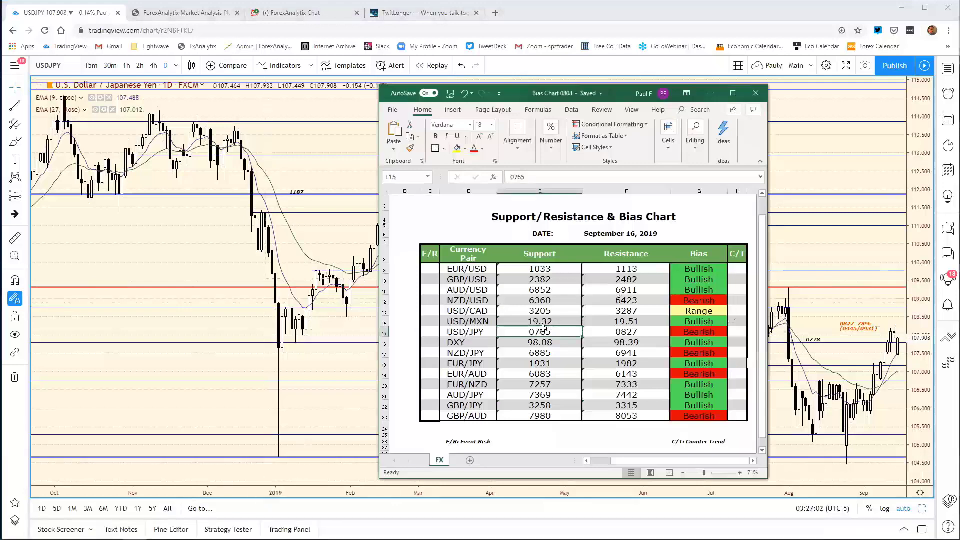
click(527, 178)
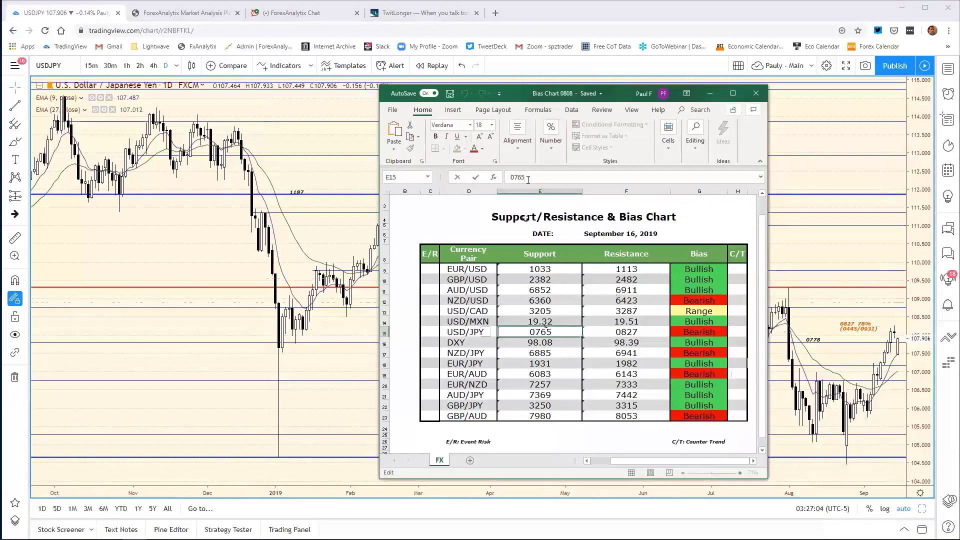
key(BackSpace)
key(BackSpace)
text(52)
key(Return)
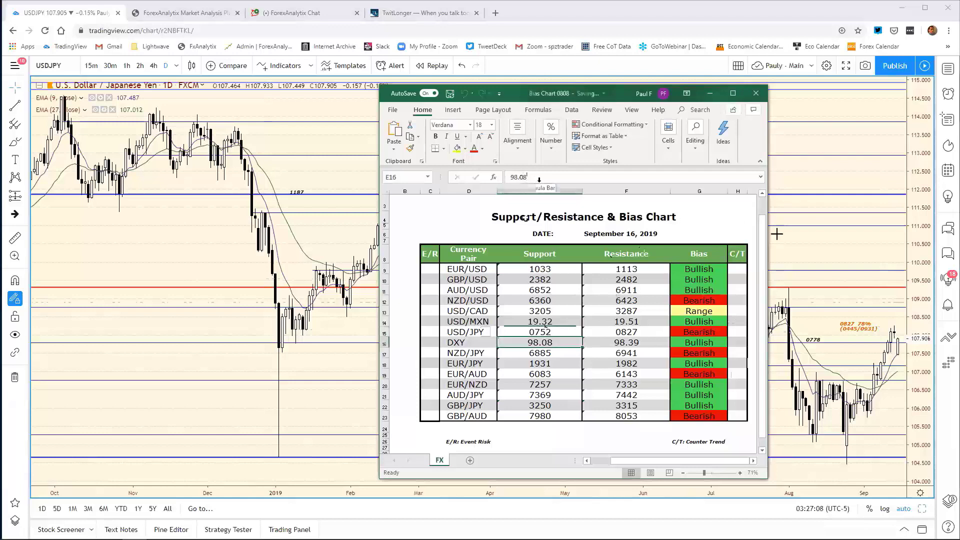
click(776, 233)
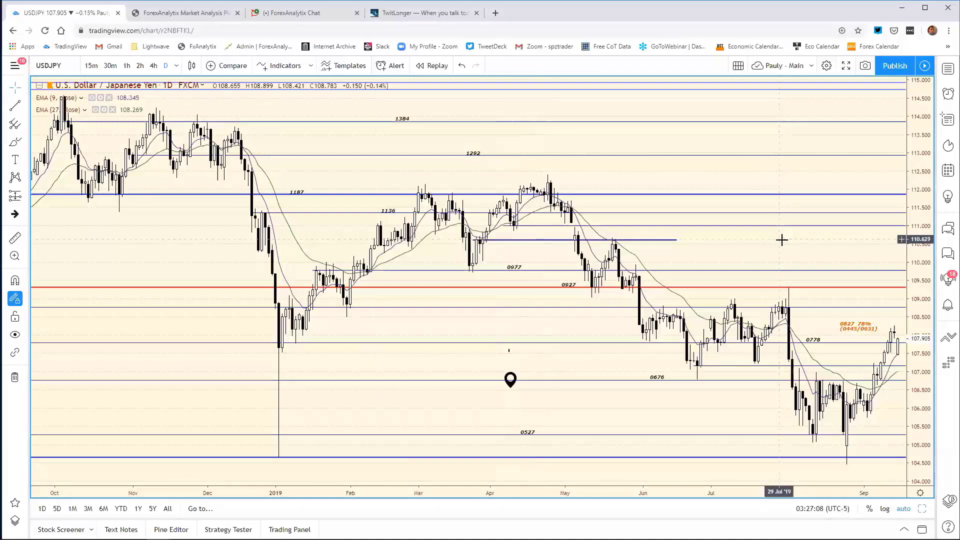
- Expand the bottom-middle USDJPY 120 chart to fill the layout
click(923, 508)
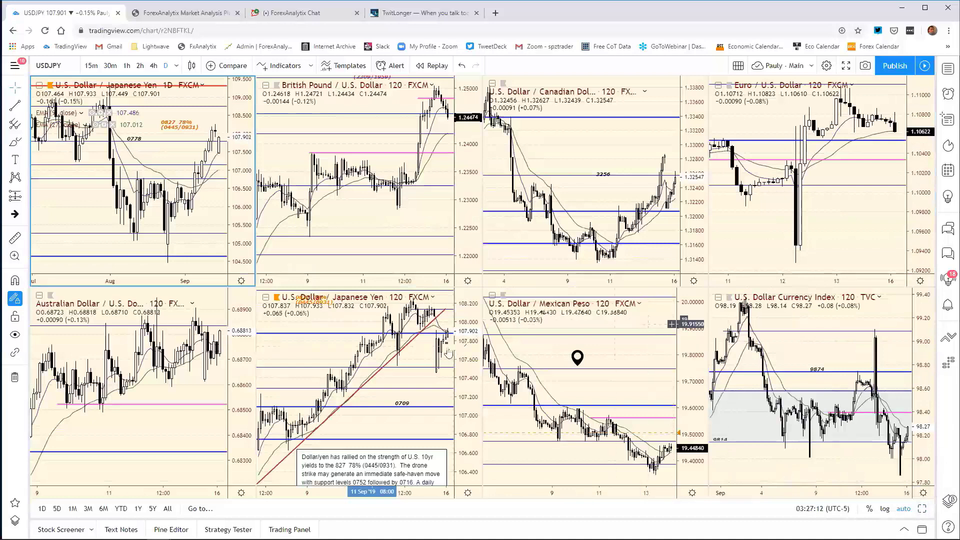
click(349, 326)
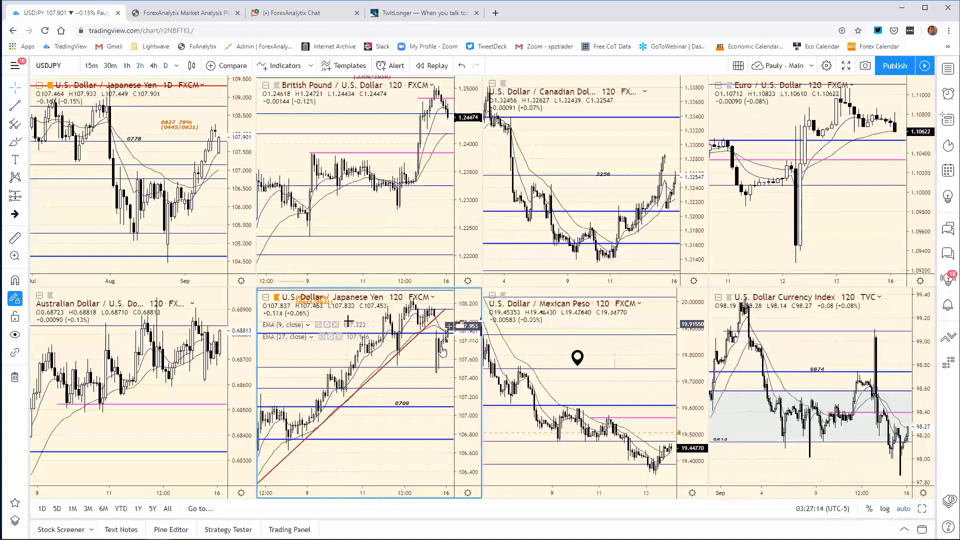
click(923, 508)
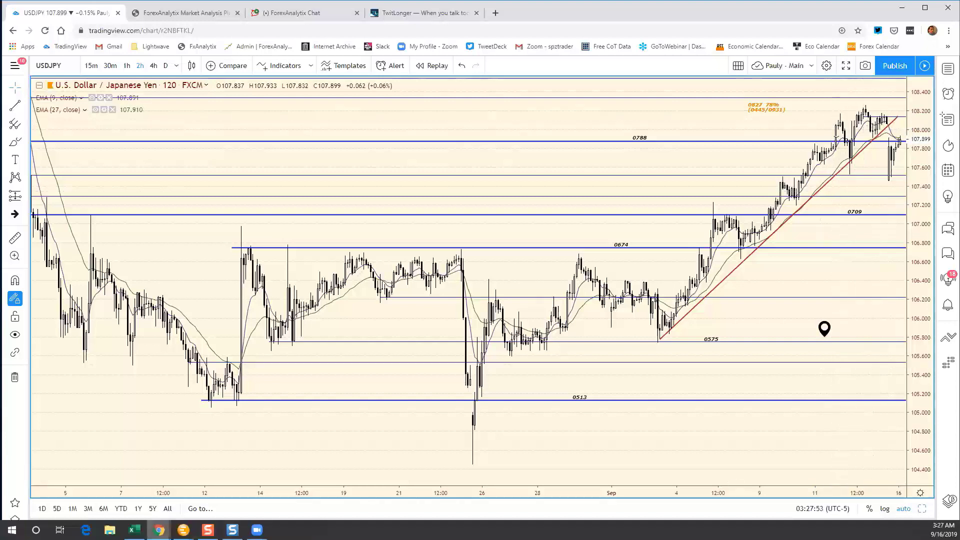
- Change the USD/JPY resistance in cell F15 from 0827 to 0804
click(134, 529)
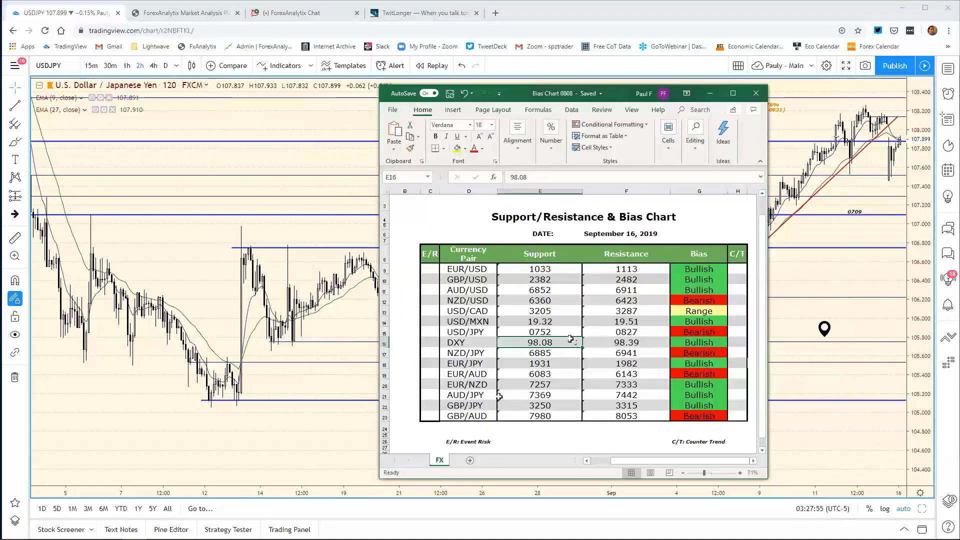
click(625, 332)
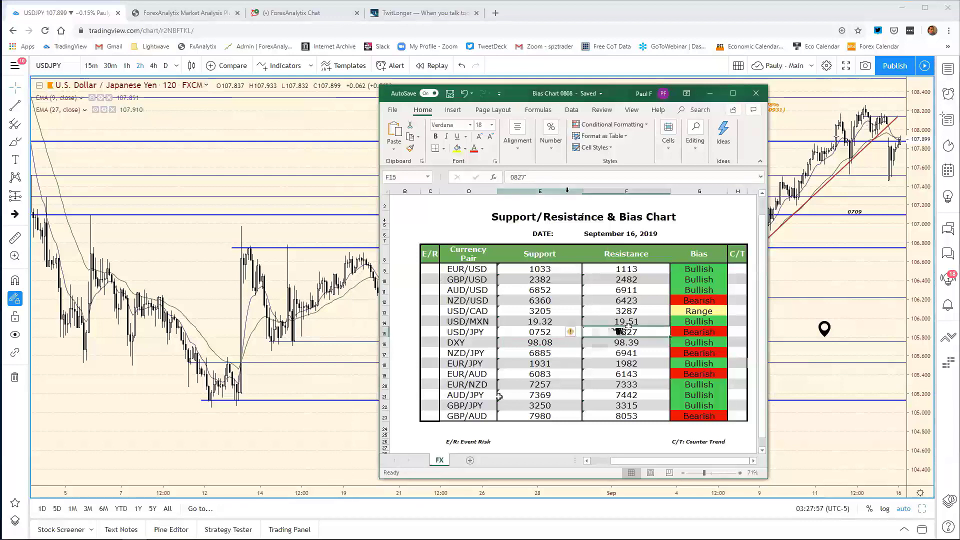
click(543, 178)
key(BackSpace)
key(BackSpace)
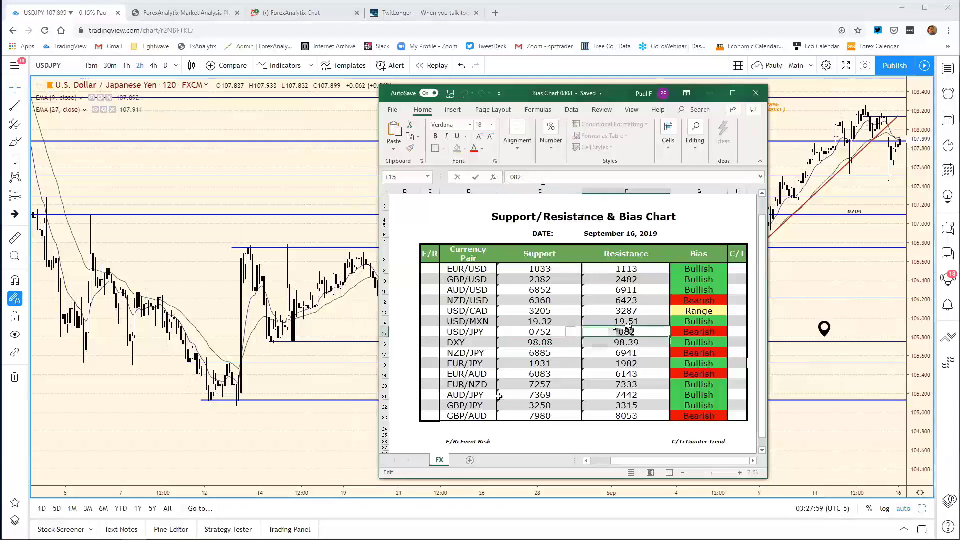
text(04)
key(Return)
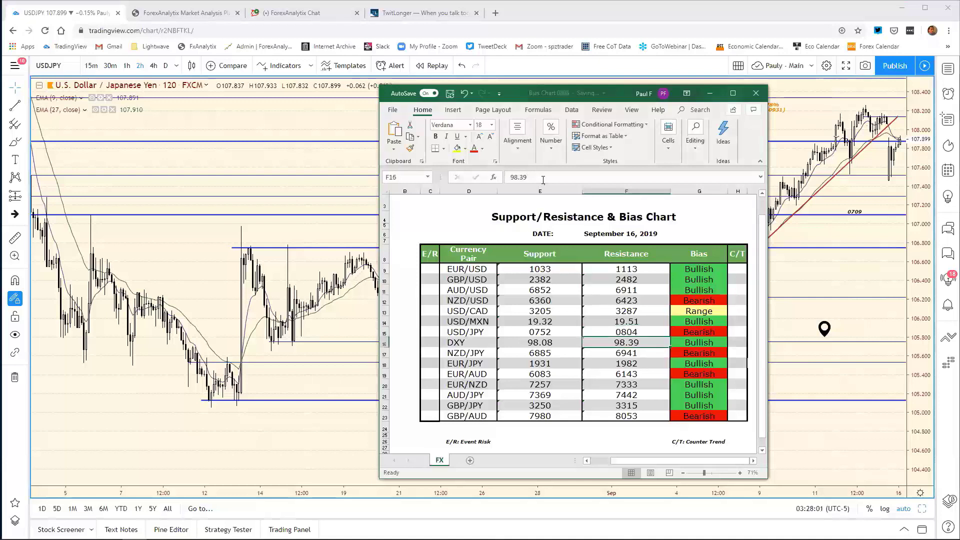
- Switch the USD/JPY bias in G15 from Bearish to Bullish
click(697, 333)
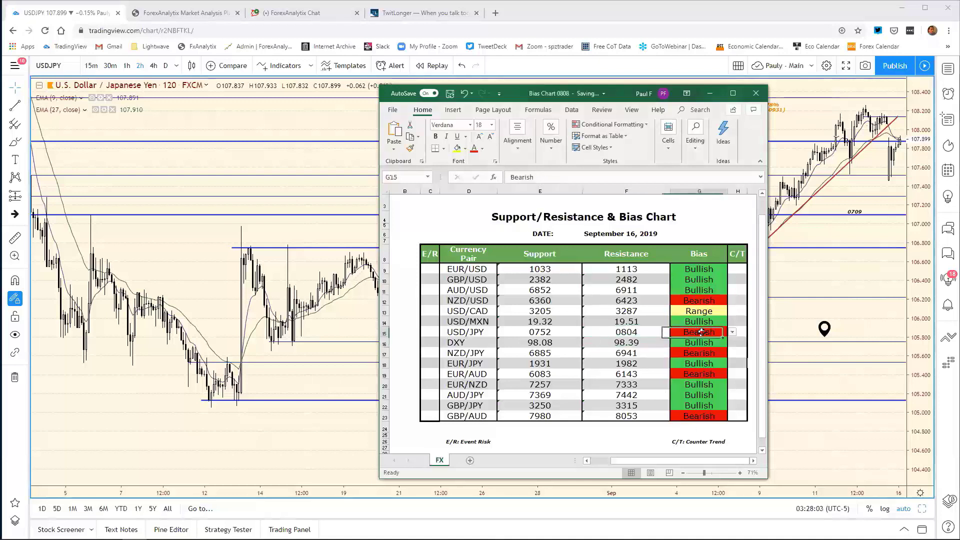
click(732, 332)
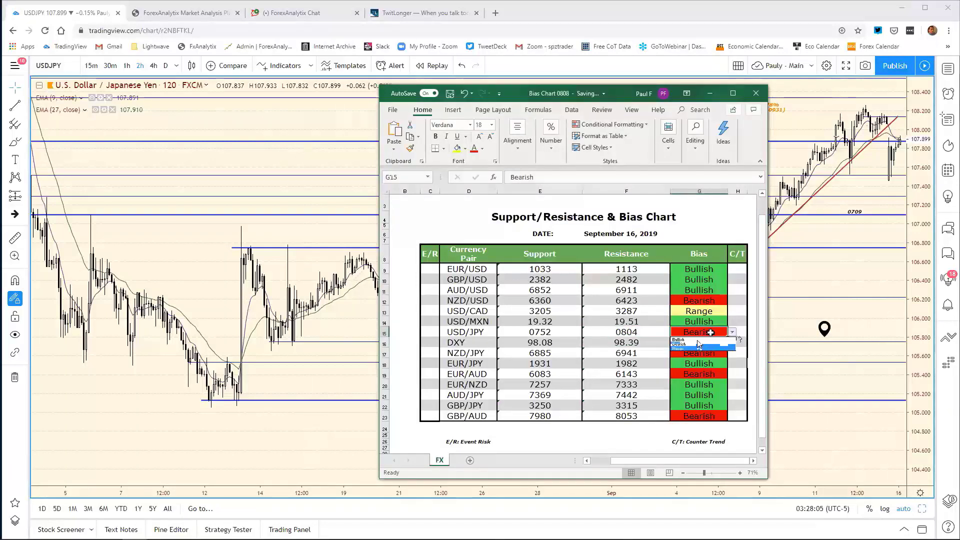
click(699, 347)
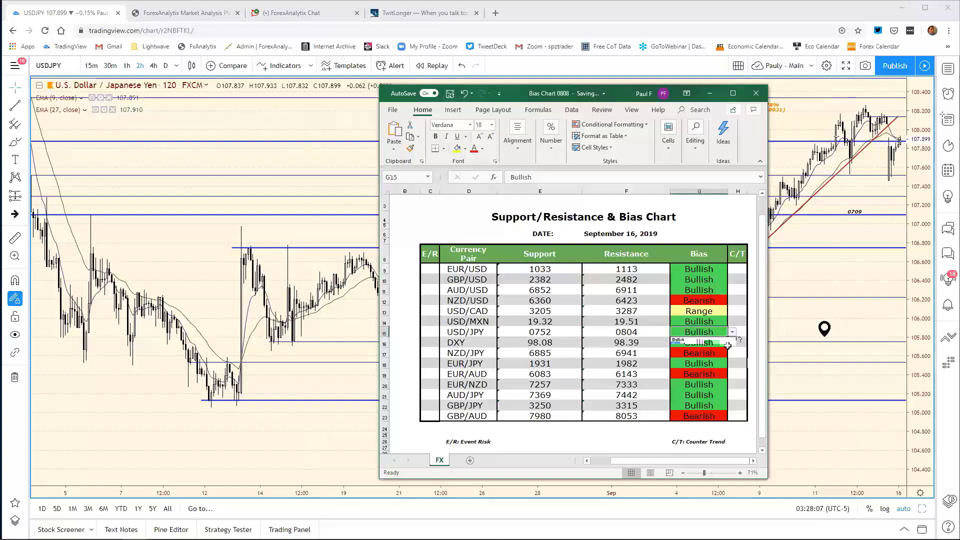
click(824, 287)
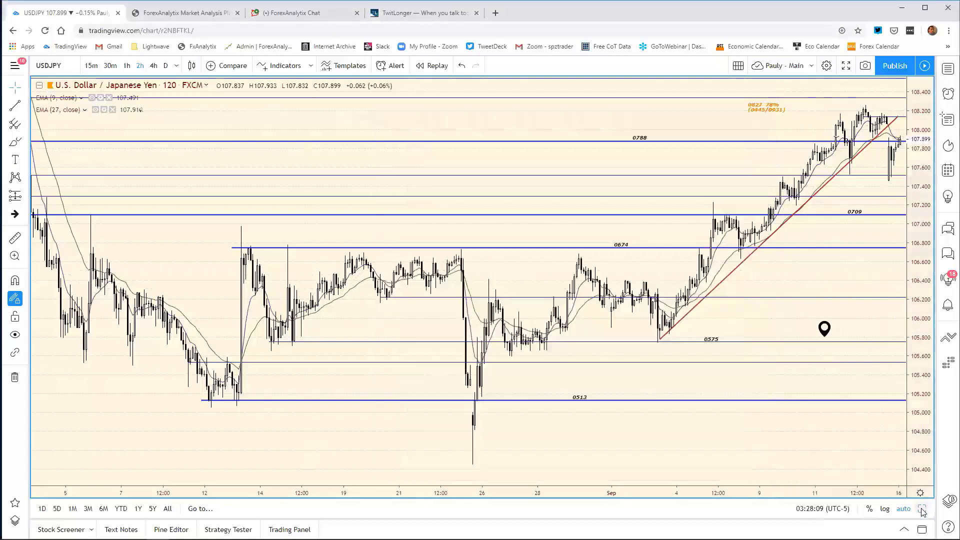
- Load DXY into the top-left daily chart and enlarge it to full size
key(alt+Return)
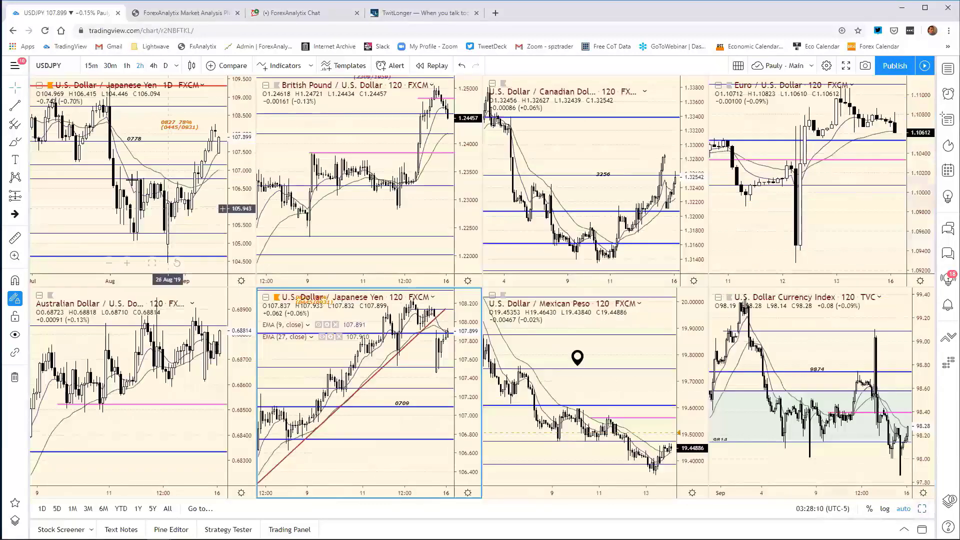
click(151, 123)
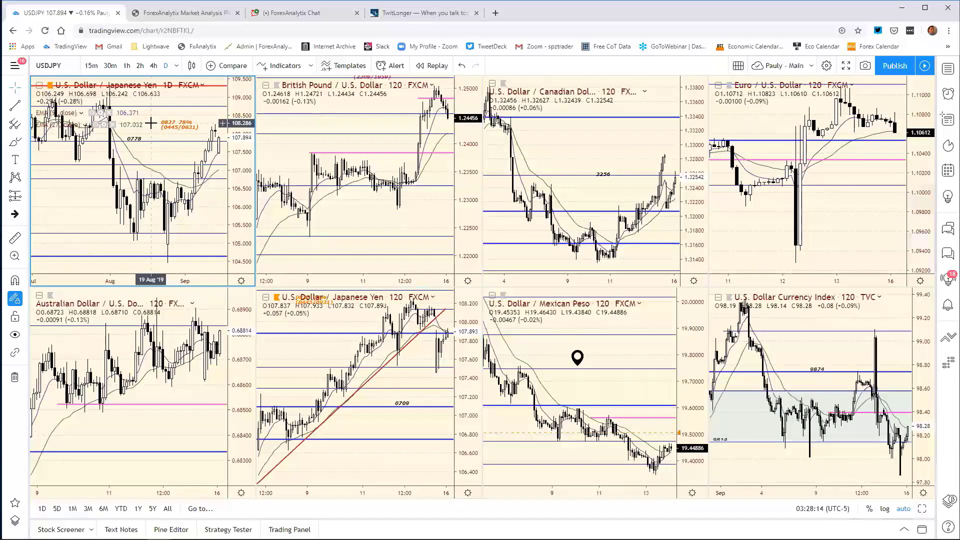
text(DXY)
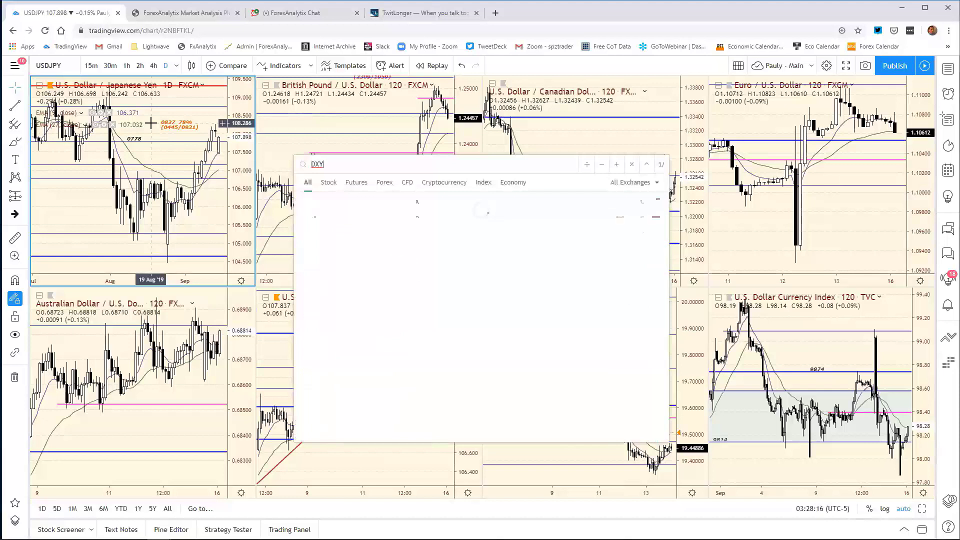
key(Return)
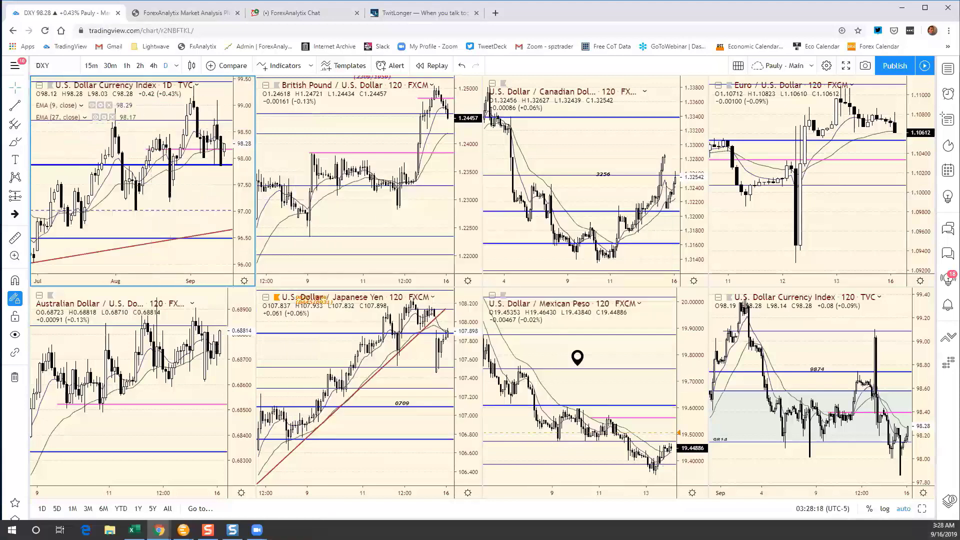
click(920, 508)
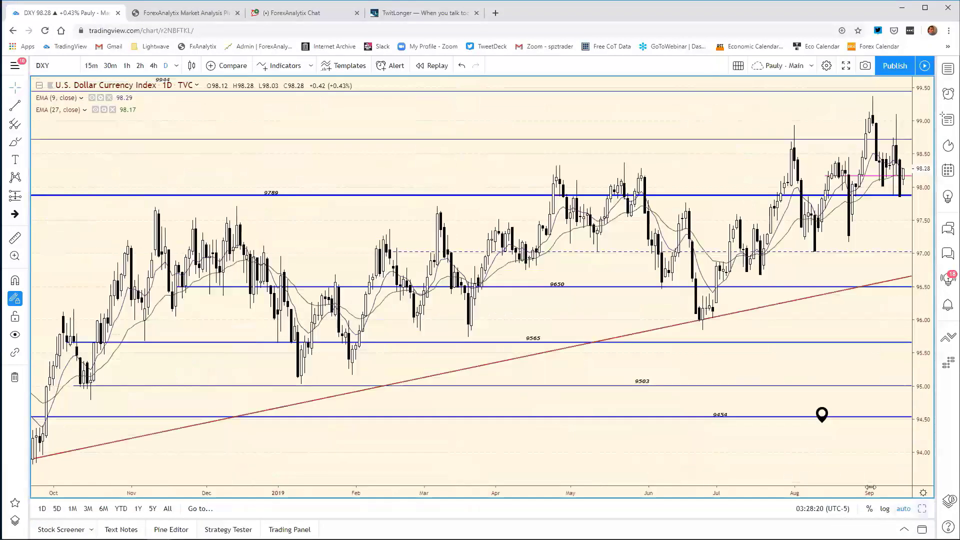
- Zoom the DXY daily chart to November–September and raise the pink line to about 98.54
drag(672, 488, 708, 493)
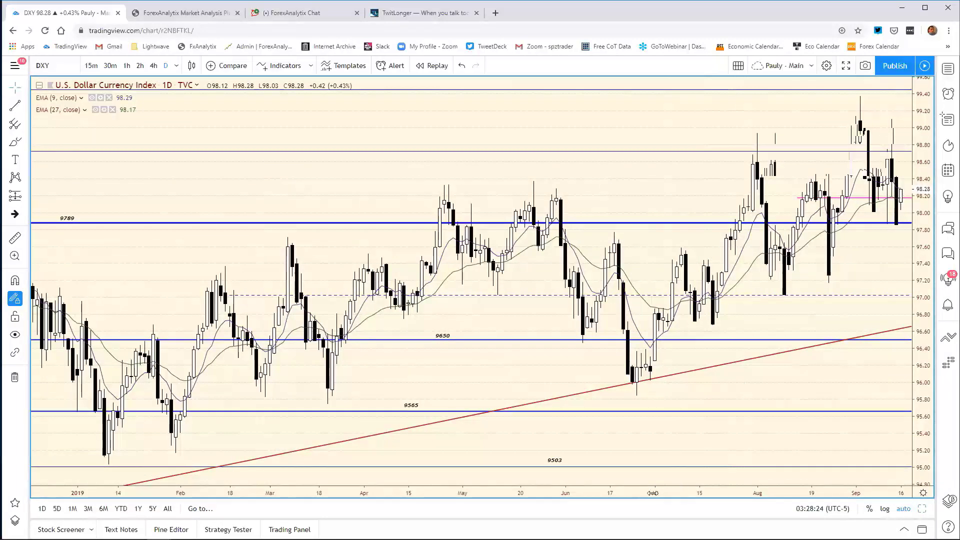
scroll(836, 417, down, 5)
mouse_move(841, 386)
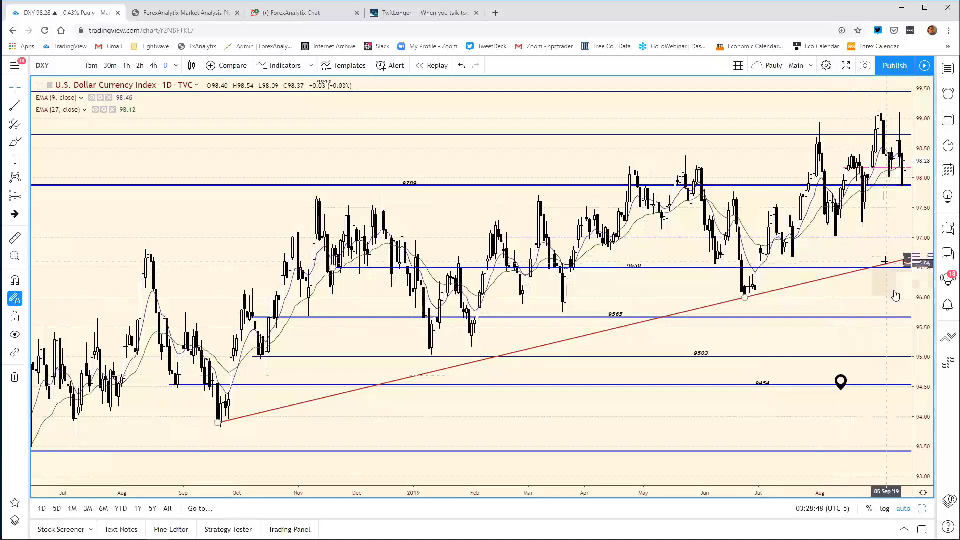
click(921, 509)
click(906, 505)
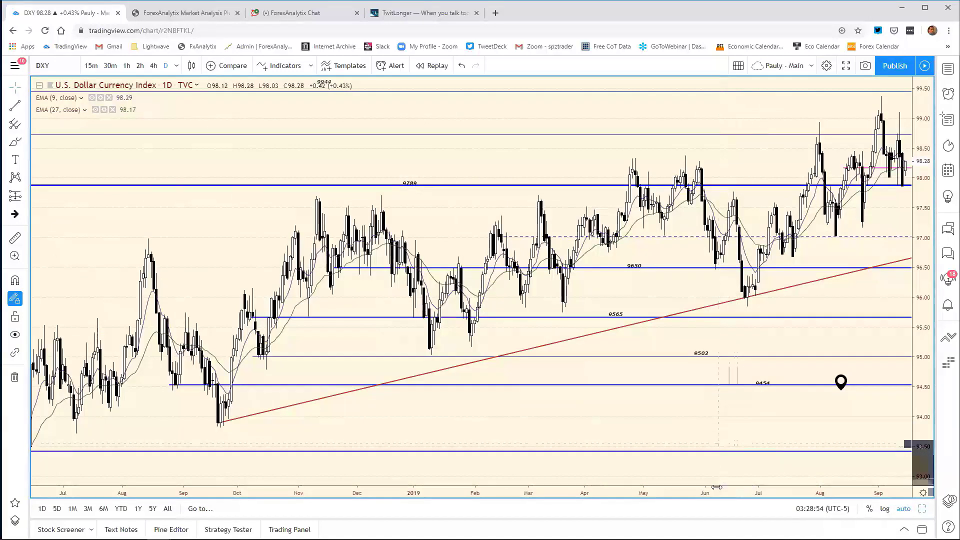
drag(717, 486, 642, 477)
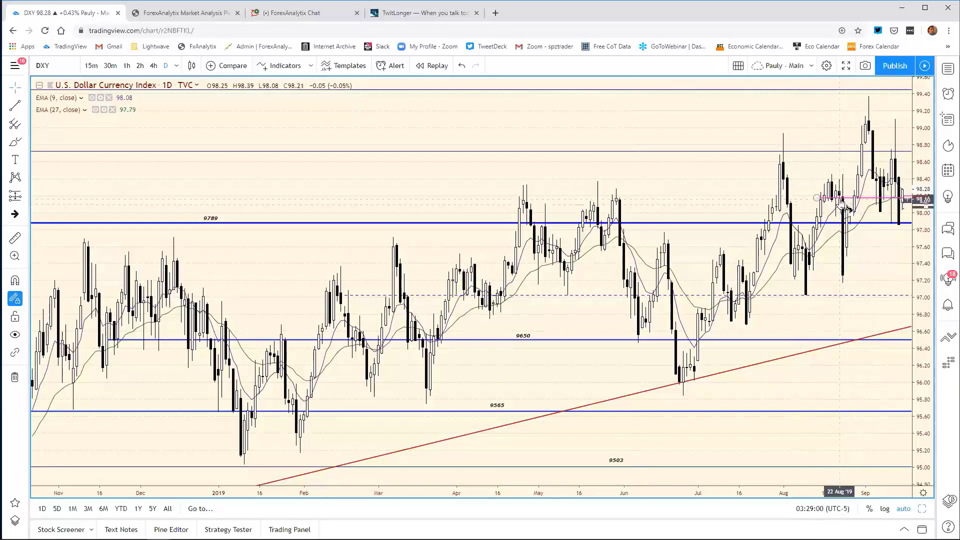
drag(843, 199, 909, 160)
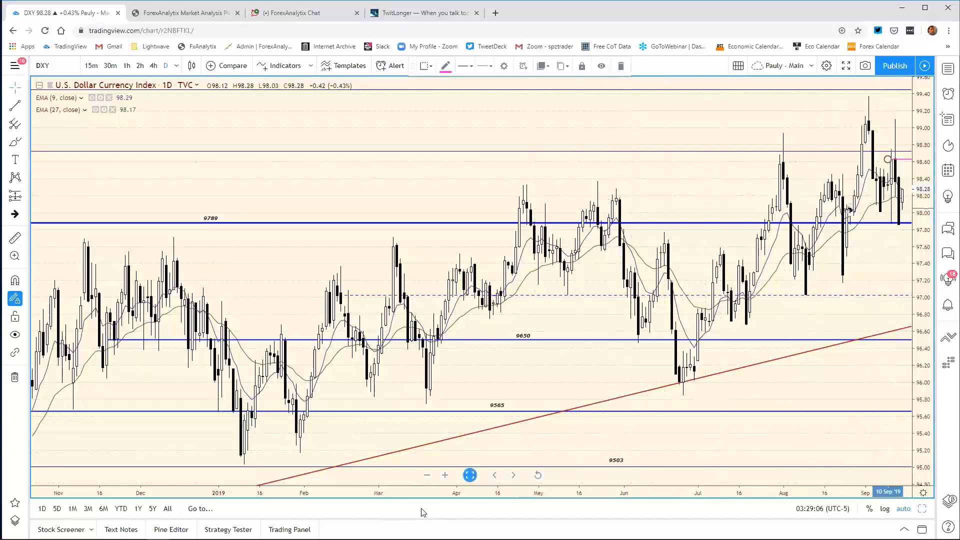
- Change the DXY resistance in cell F16 from 98.39 to 98.62
mouse_move(423, 539)
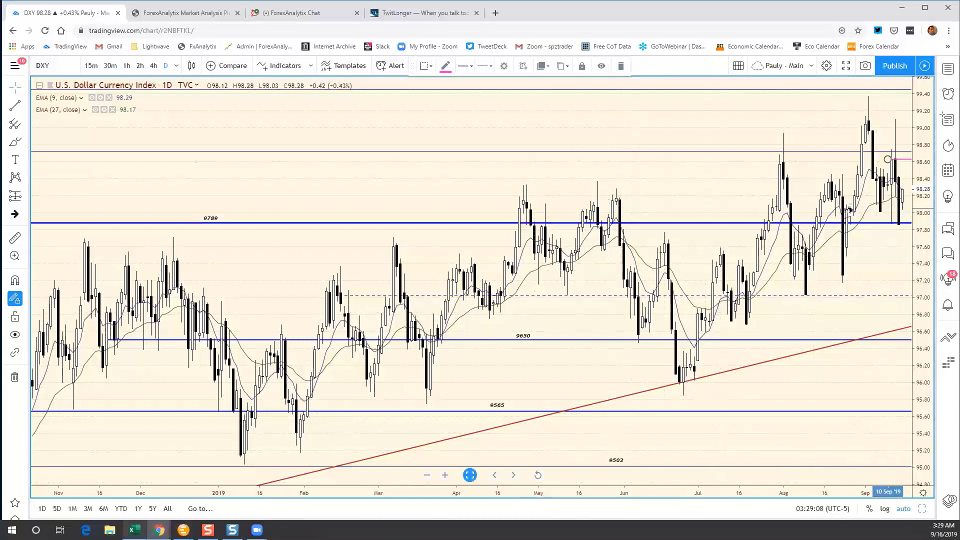
click(134, 530)
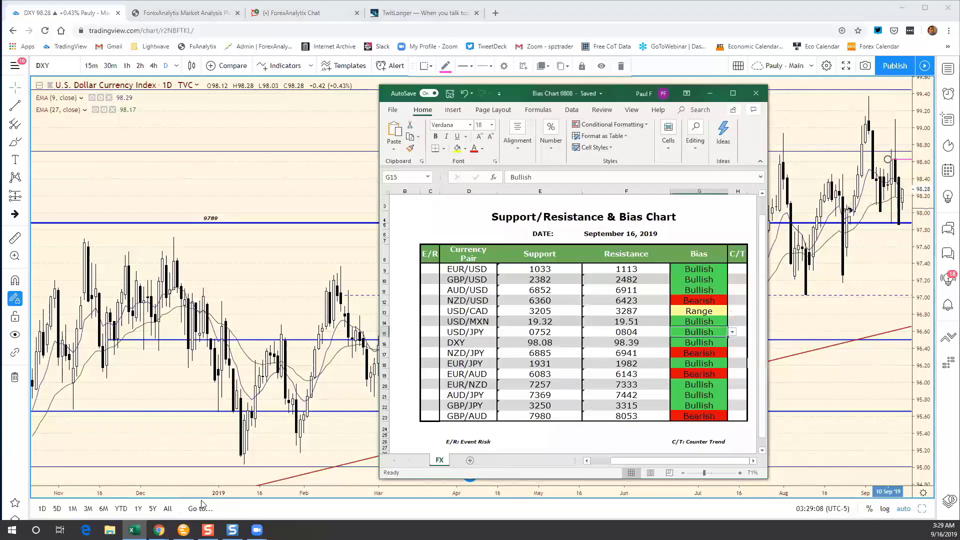
click(631, 343)
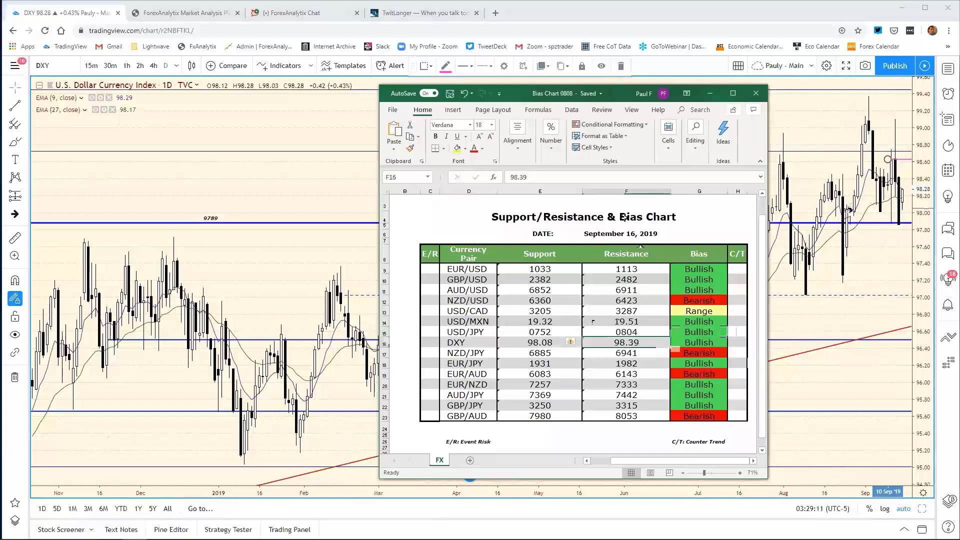
click(536, 178)
key(BackSpace)
key(BackSpace)
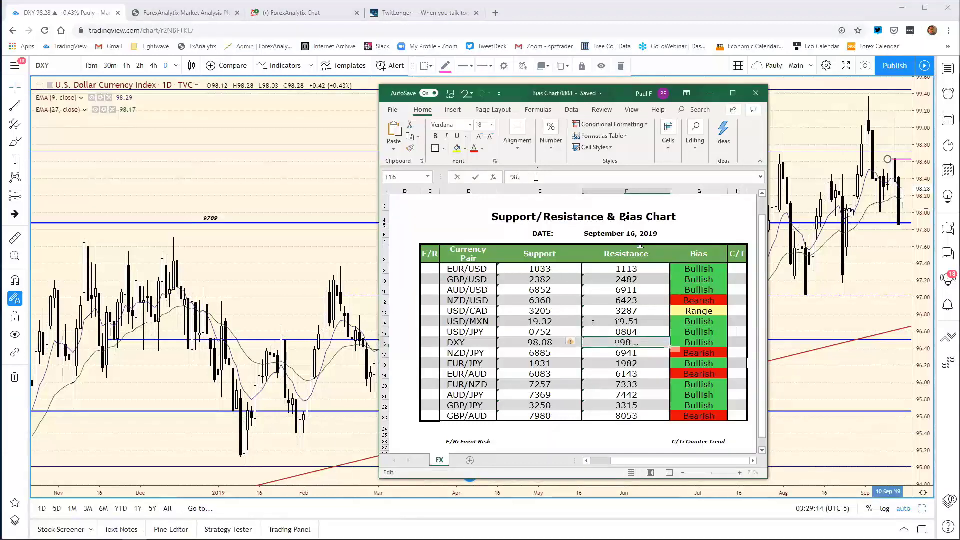
text(62)
key(Return)
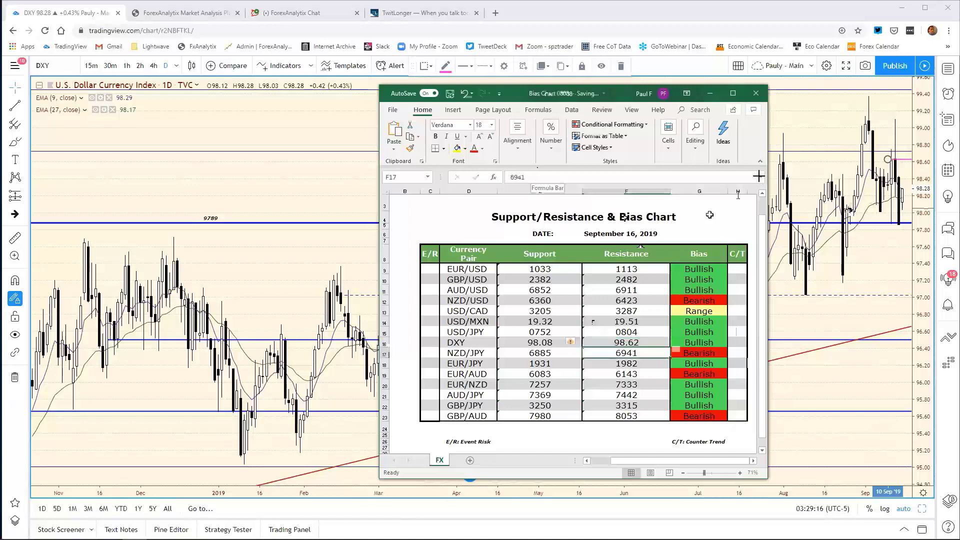
click(852, 165)
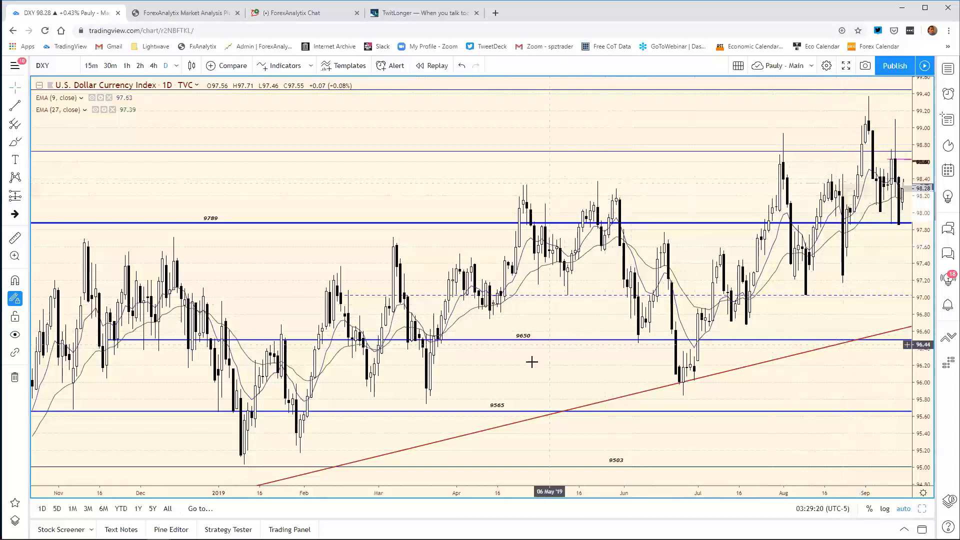
- Zoom the DXY chart out to a full year and bring up the DXY 2-hour chart full-size
drag(466, 496, 535, 496)
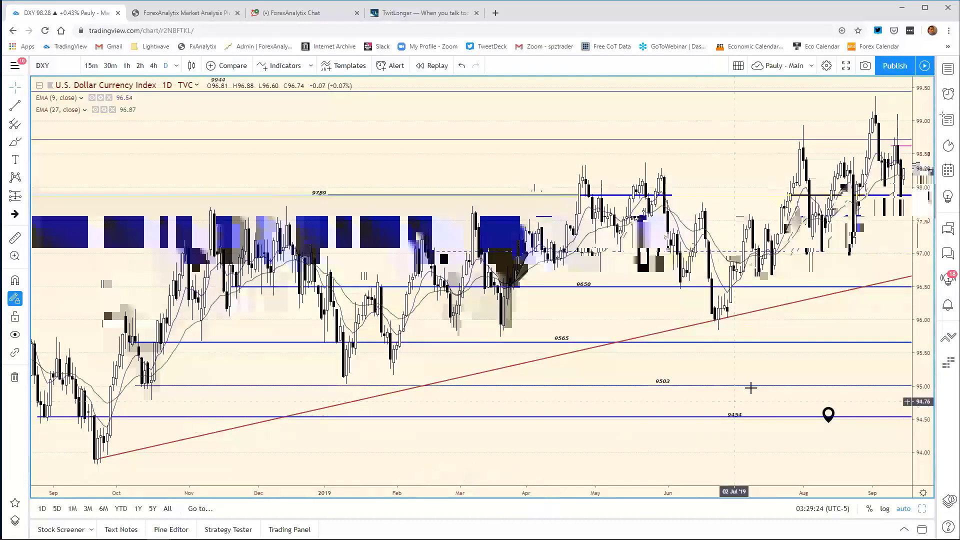
click(920, 507)
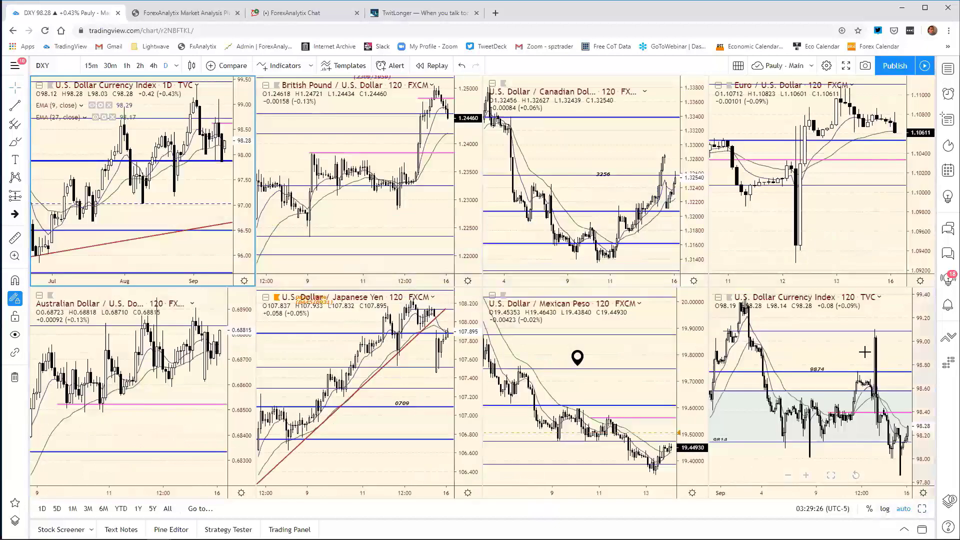
click(922, 510)
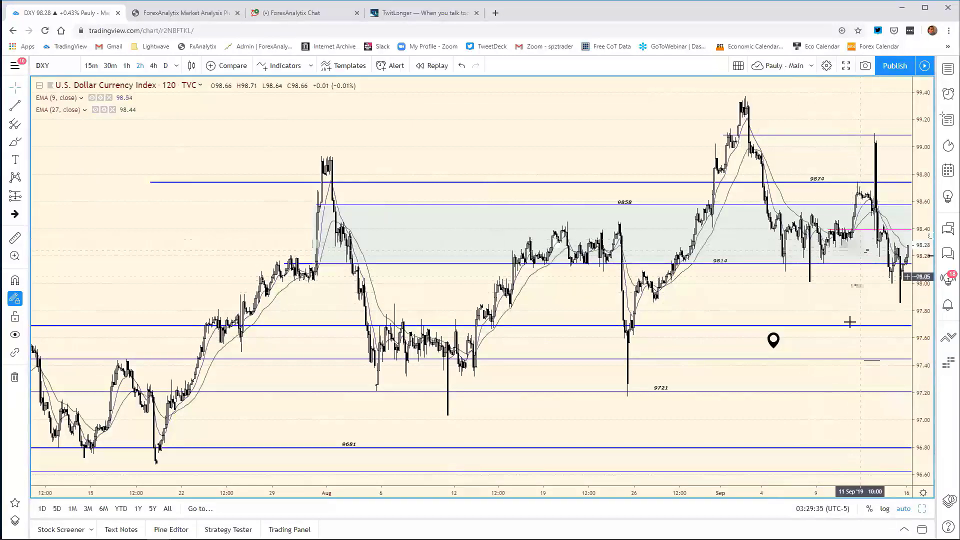
- Lower the pink line on the 2-hour chart from 98.40 to 98.00
click(863, 231)
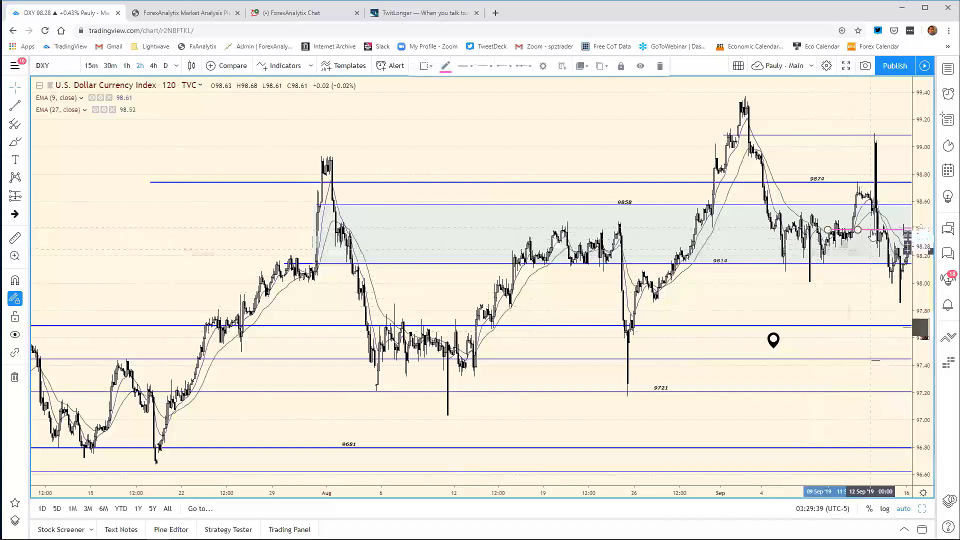
drag(872, 235, 684, 273)
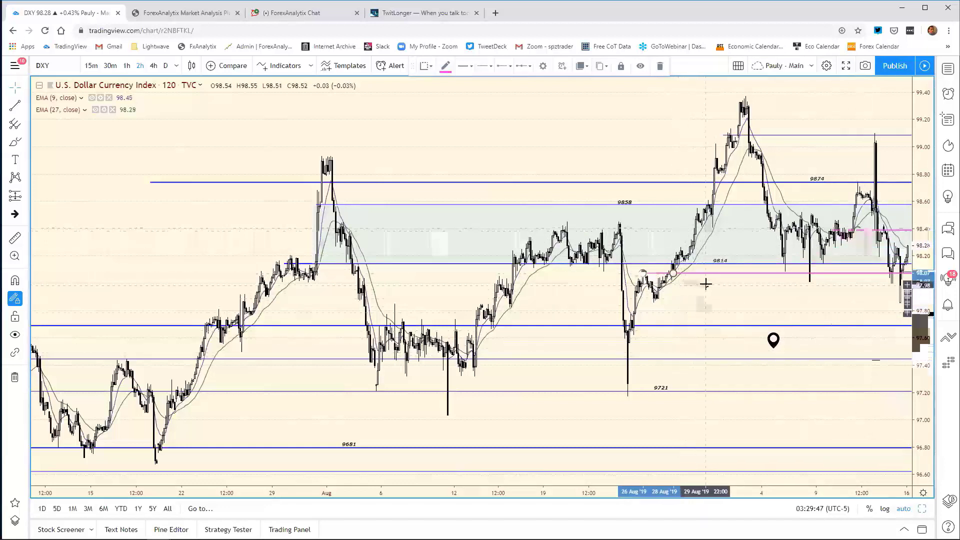
drag(708, 275, 700, 285)
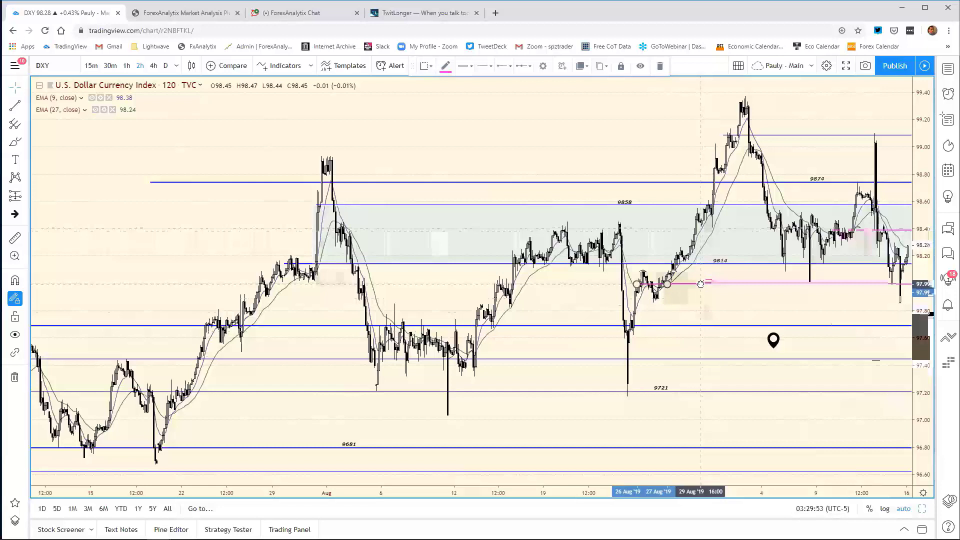
drag(700, 284, 700, 283)
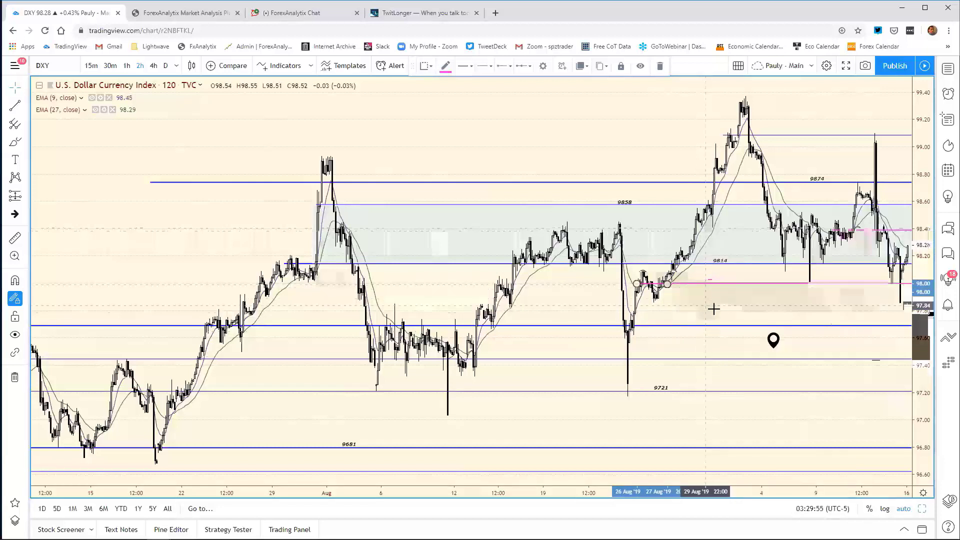
click(718, 308)
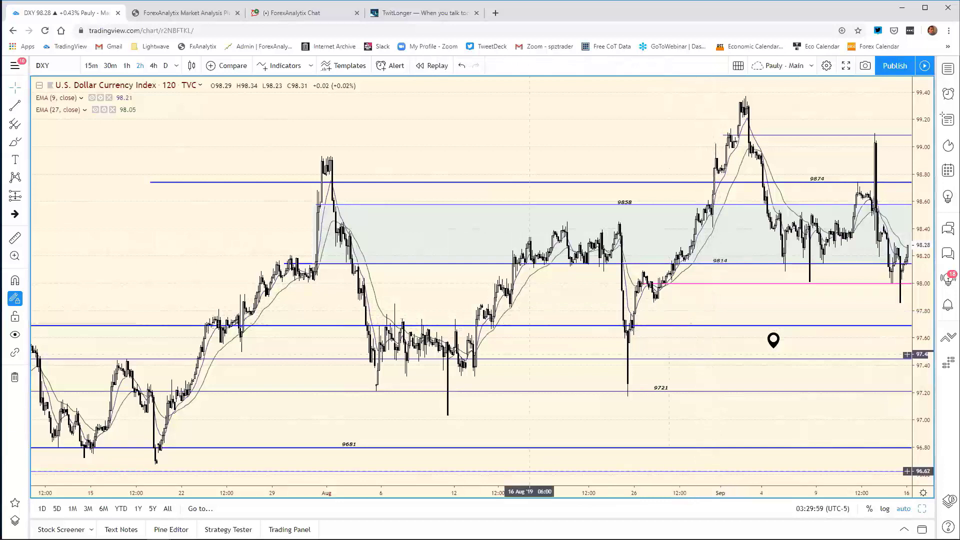
- Change the DXY support in cell E16 from 98.08 to 98.00
mouse_move(350, 531)
click(134, 529)
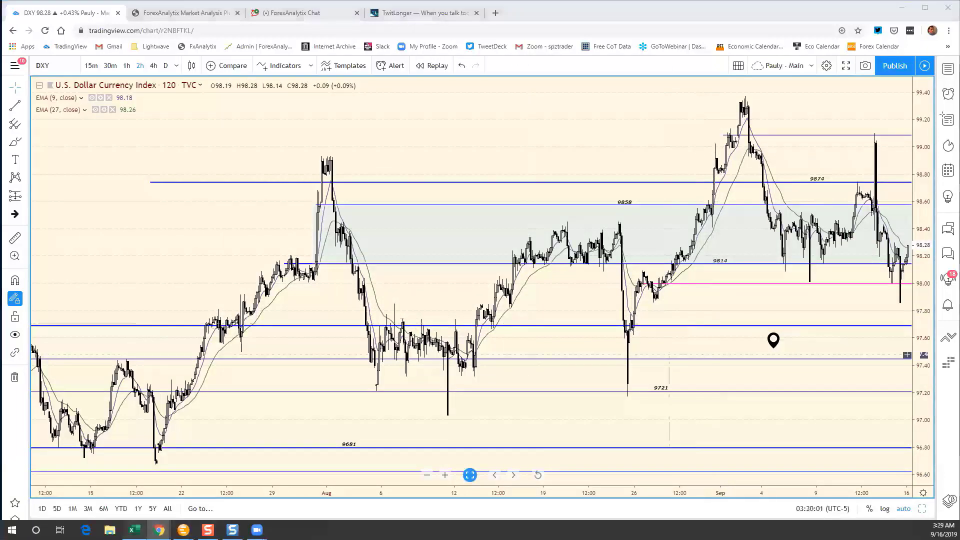
click(553, 345)
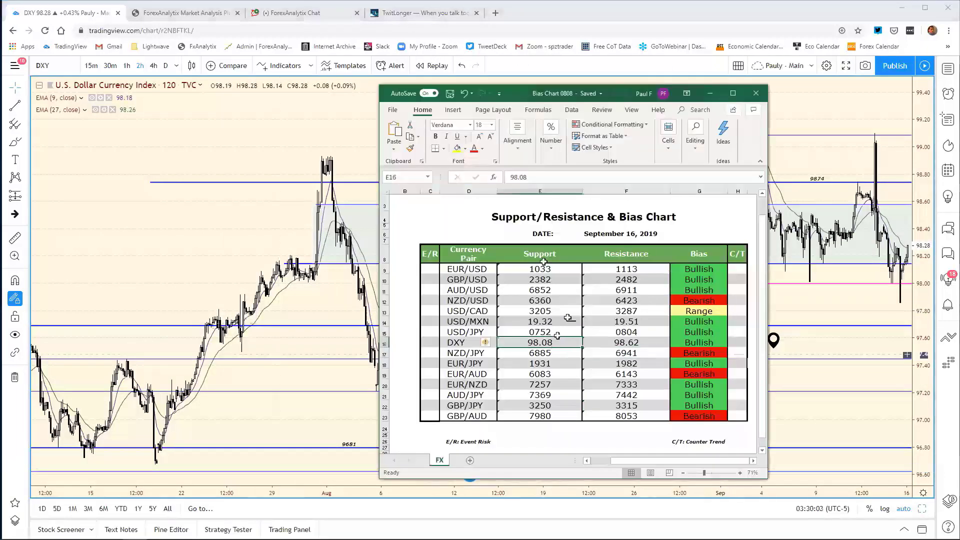
click(550, 180)
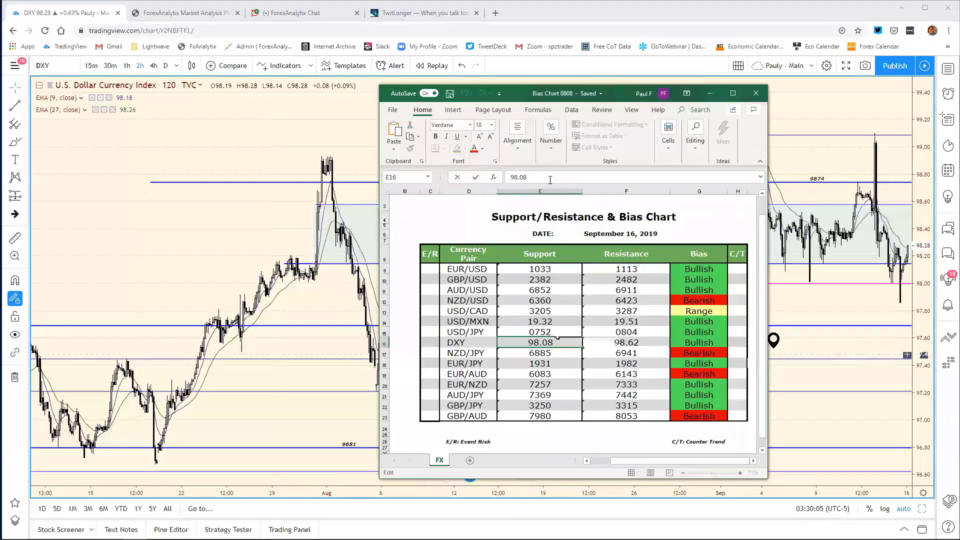
key(BackSpace)
text(0)
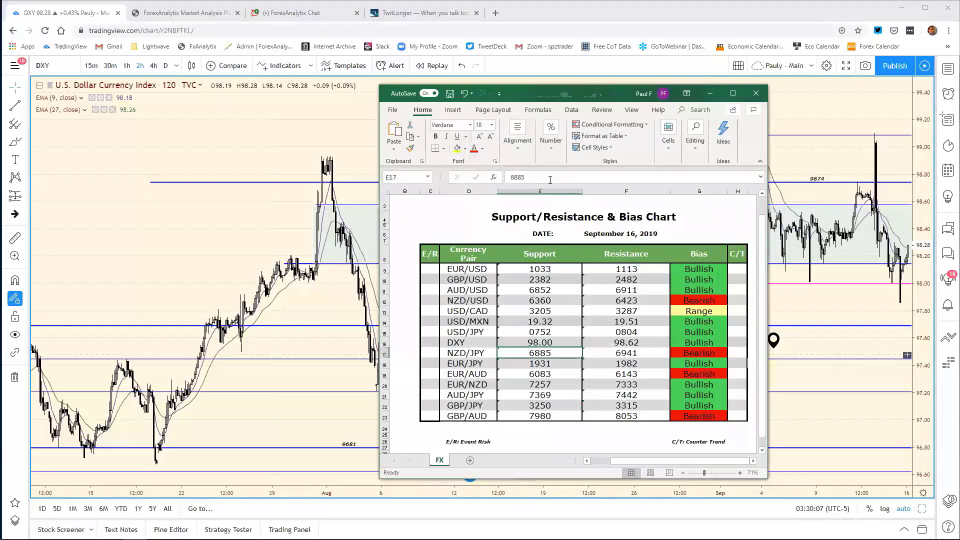
key(Return)
click(794, 139)
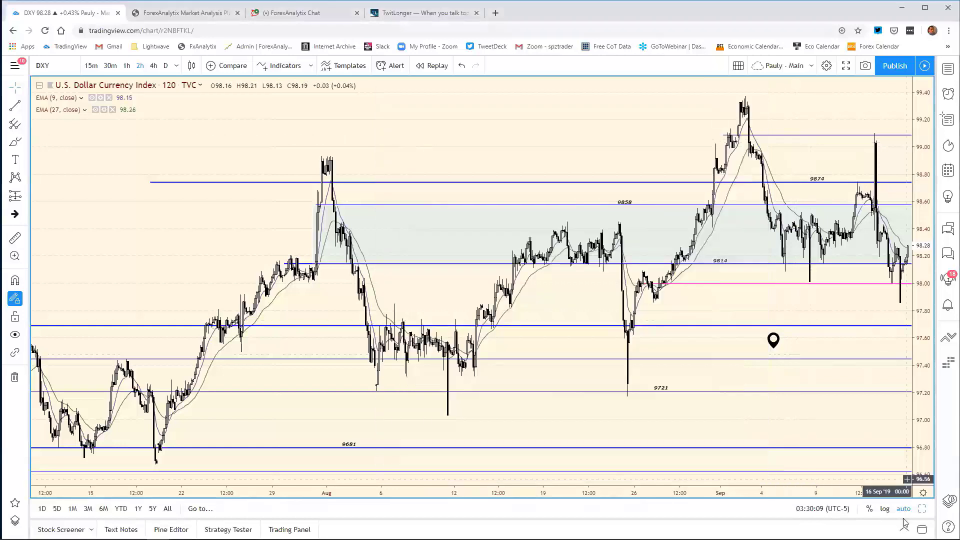
- Switch to the EURJPY chart layout and enlarge the NZD/JPY daily chart to full size
key(alt+Return)
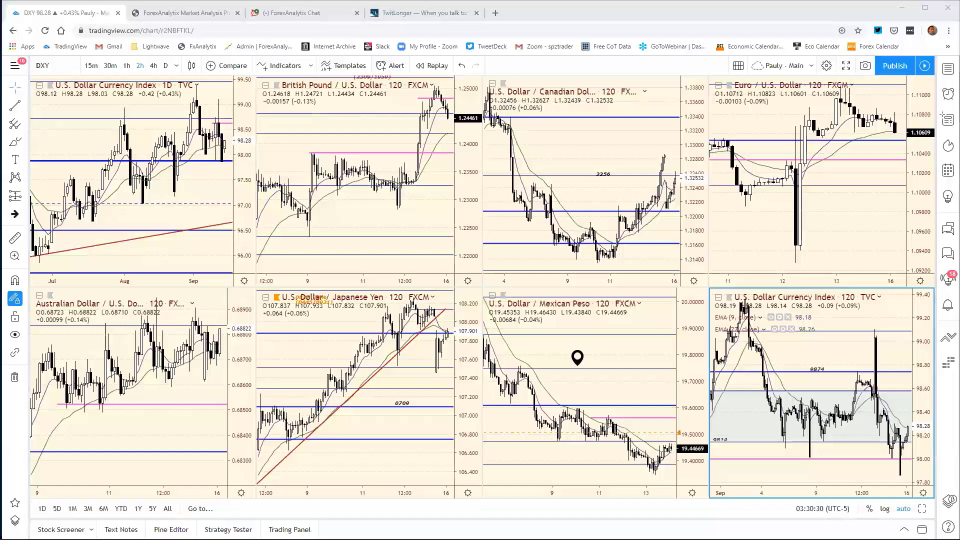
key(alt+Tab)
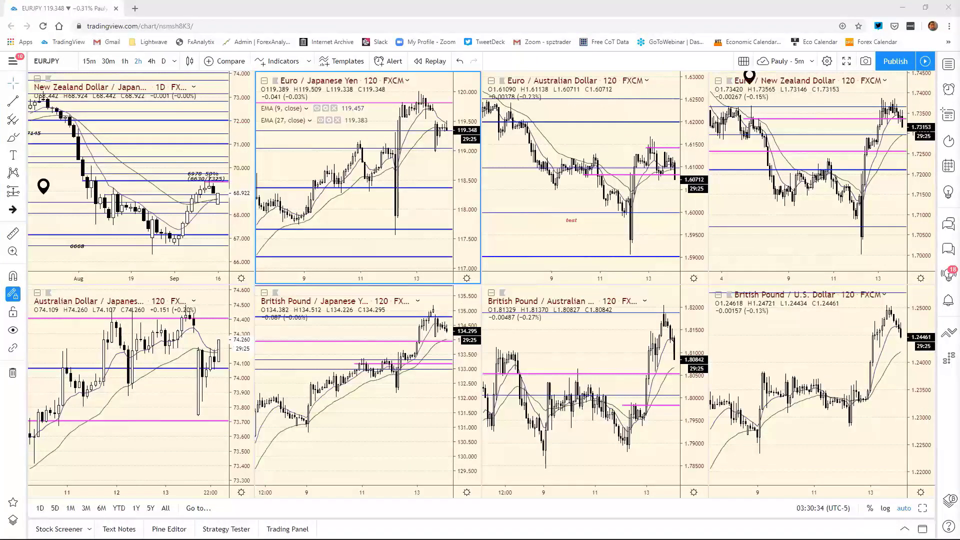
click(237, 136)
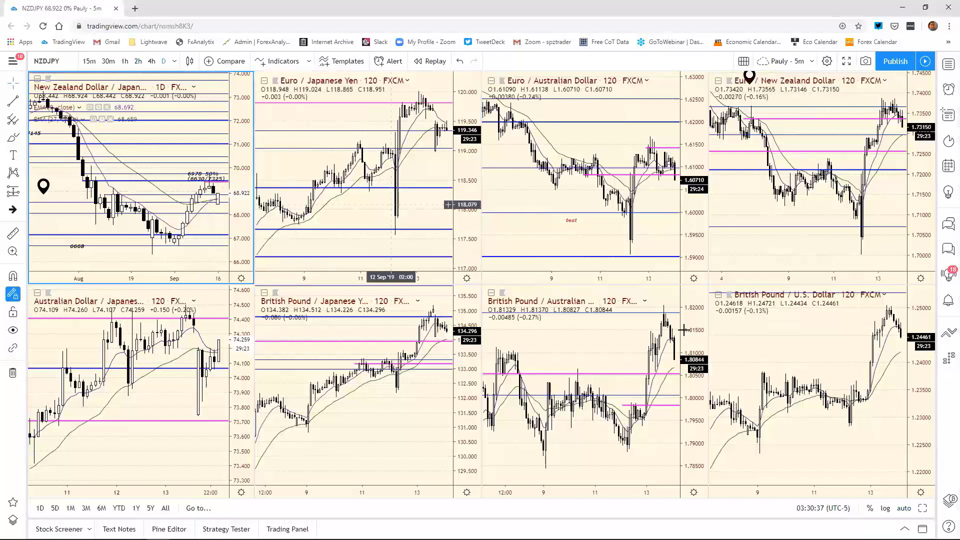
click(924, 508)
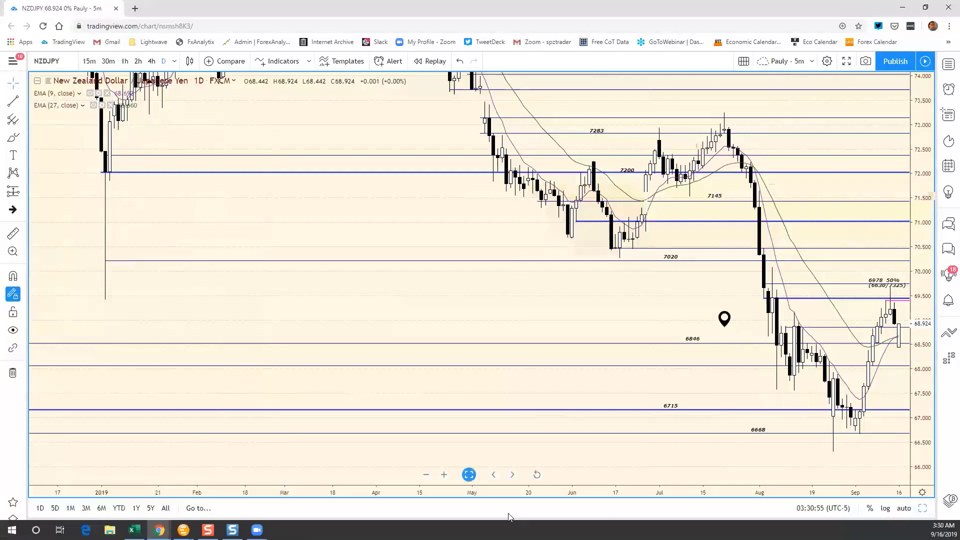
- Zoom the NZD/JPY daily chart in to mid-June through September
scroll(525, 494, down, 3)
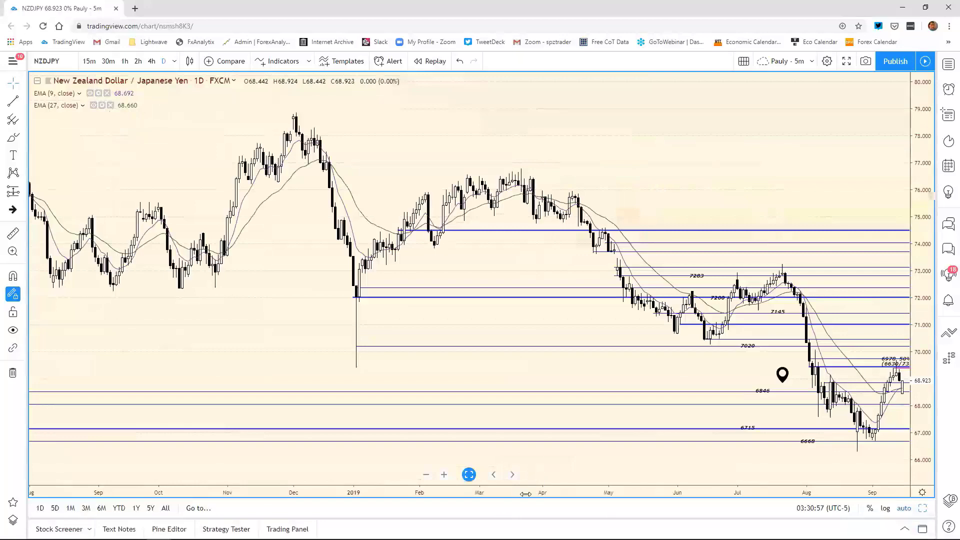
drag(525, 494, 664, 494)
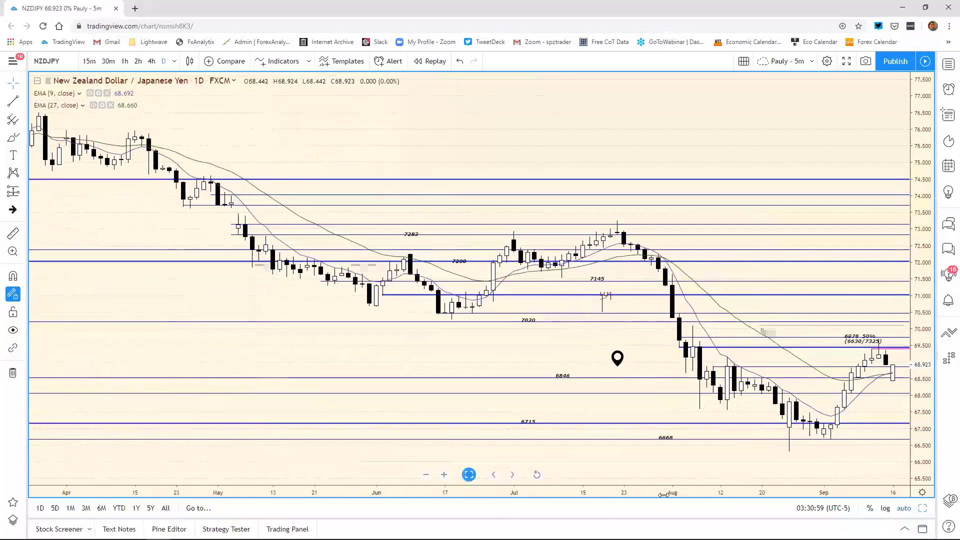
scroll(518, 450, up, 3)
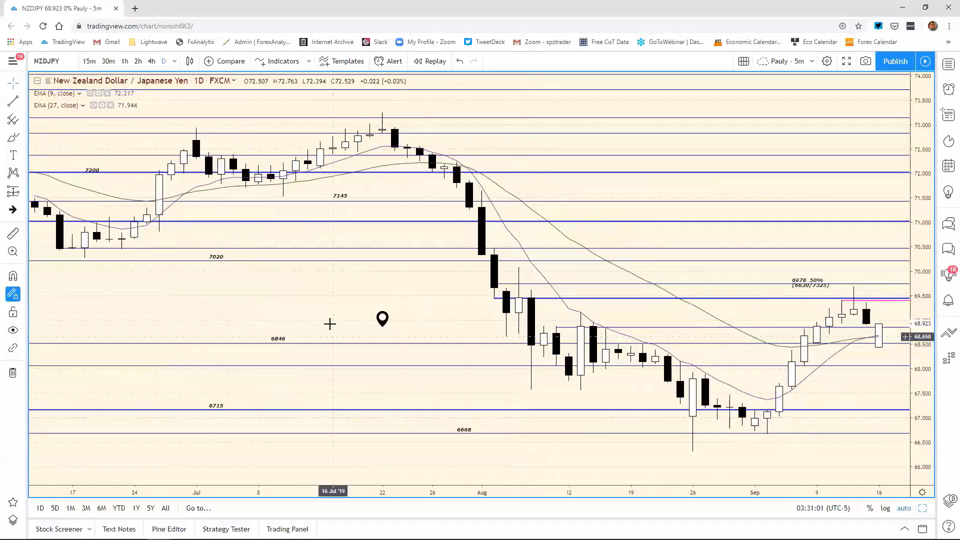
mouse_move(382, 319)
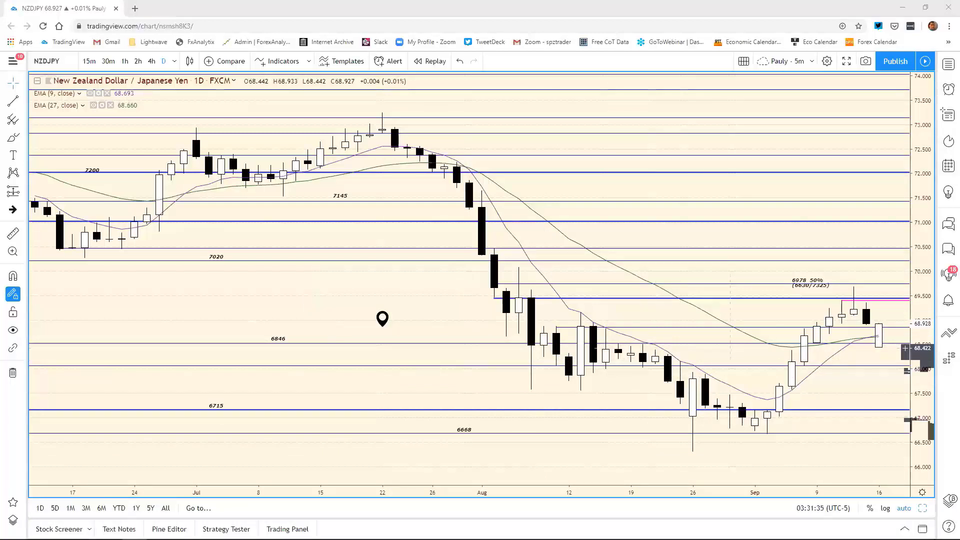
- Correct the NZD/JPY resistance cell from 6941 to 6921, then switch back to TradingView
key(alt+Tab)
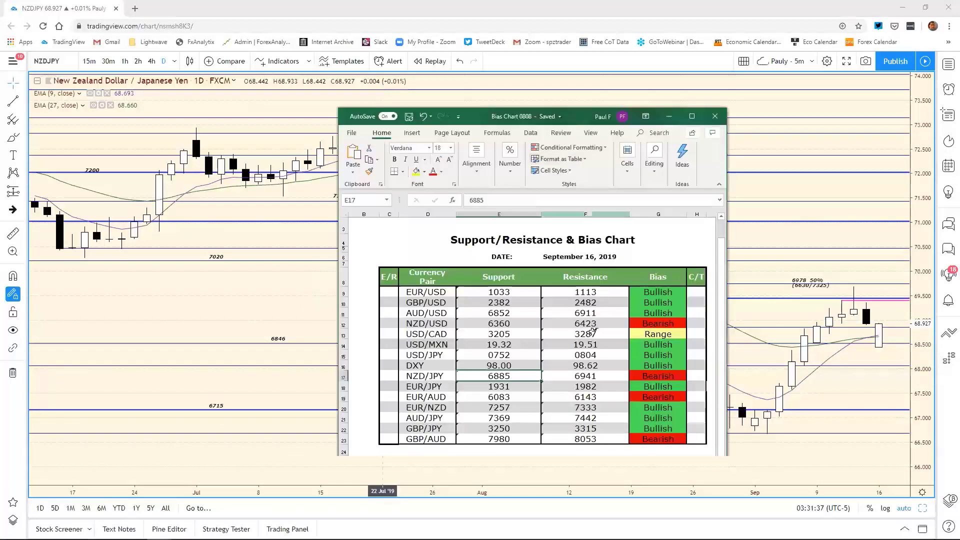
click(585, 378)
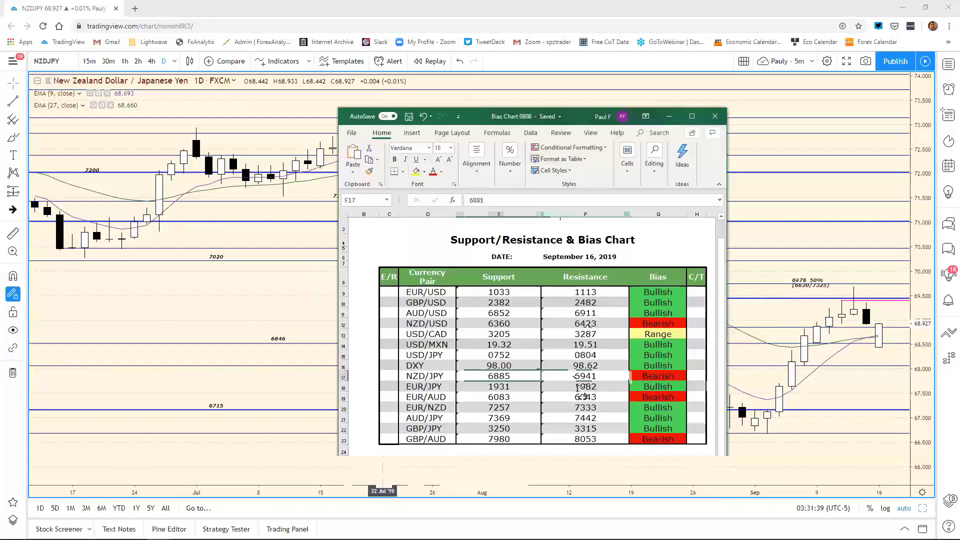
key(F2)
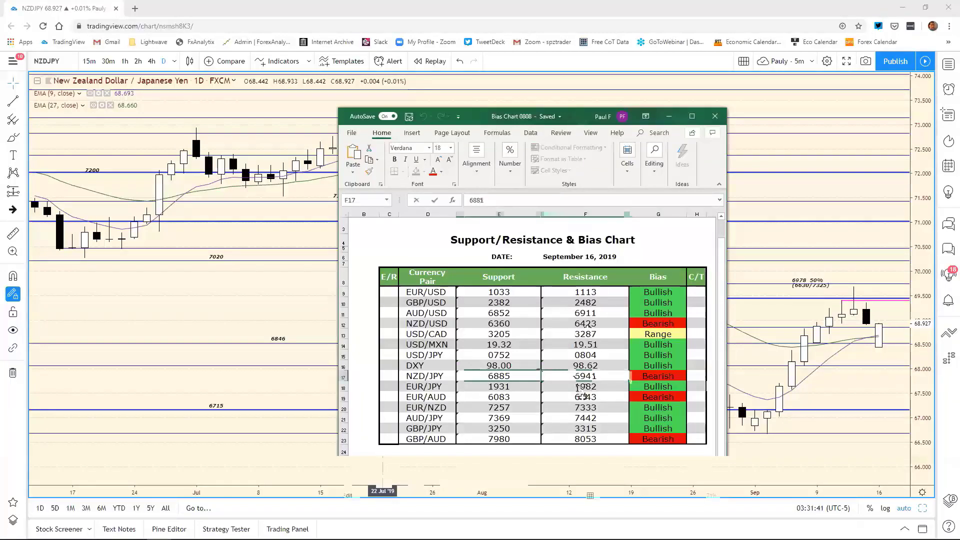
key(BackSpace)
text(92)
key(Return)
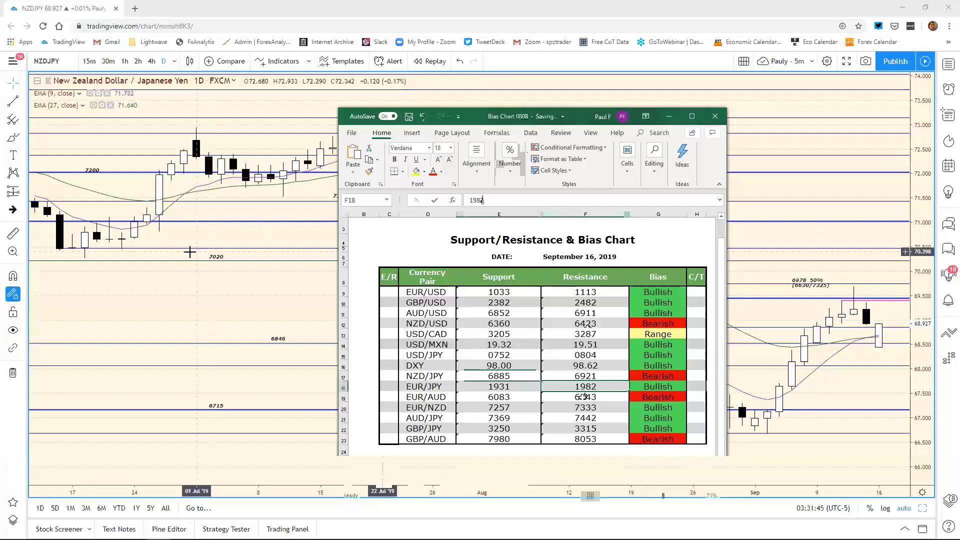
click(226, 279)
- Put the NZD/JPY chart on the 120-minute interval, zoomed out to the last few weeks
text(120)
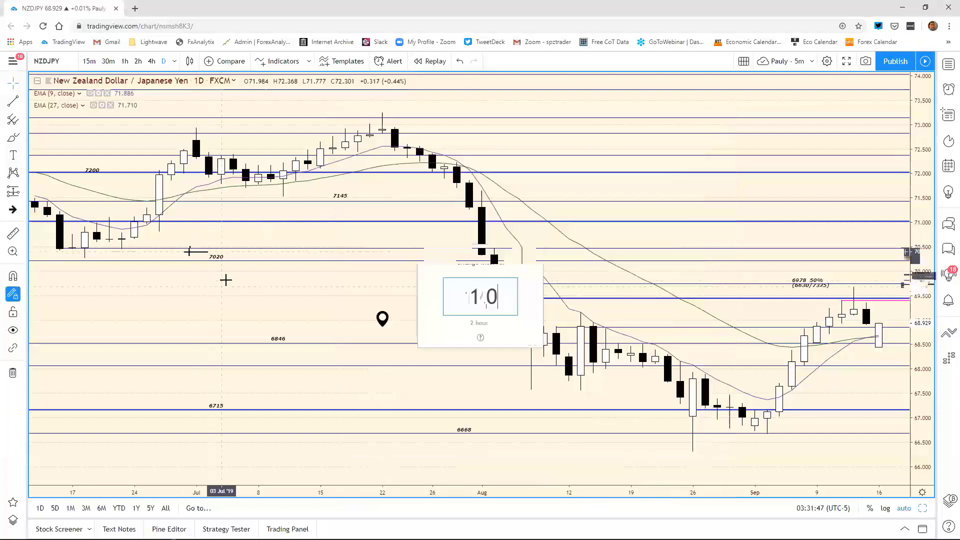
key(Return)
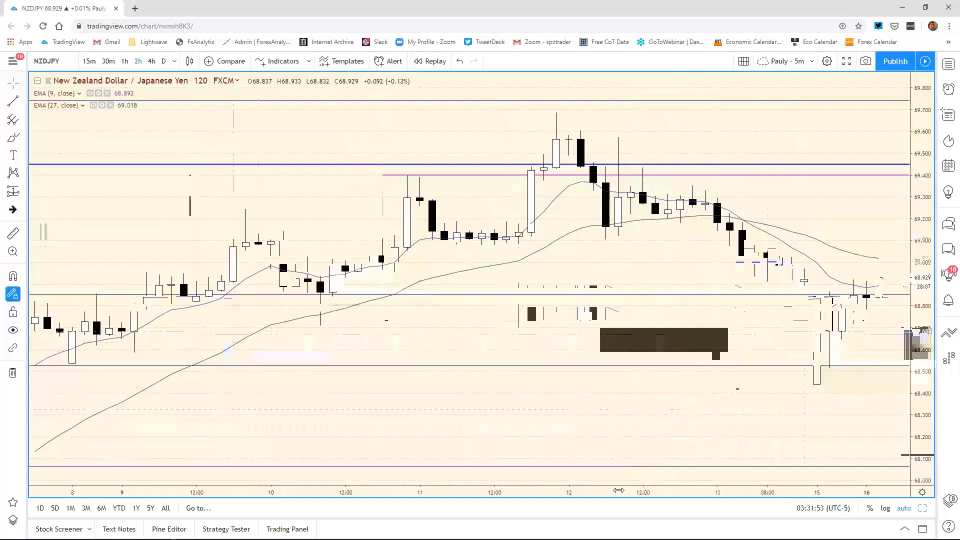
scroll(718, 491, down, 2)
scroll(718, 491, down, 5)
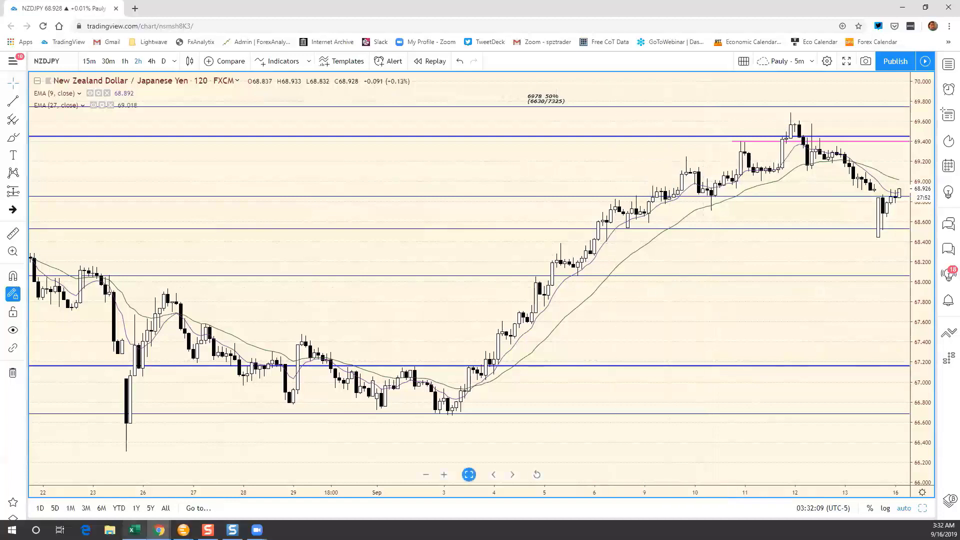
click(134, 530)
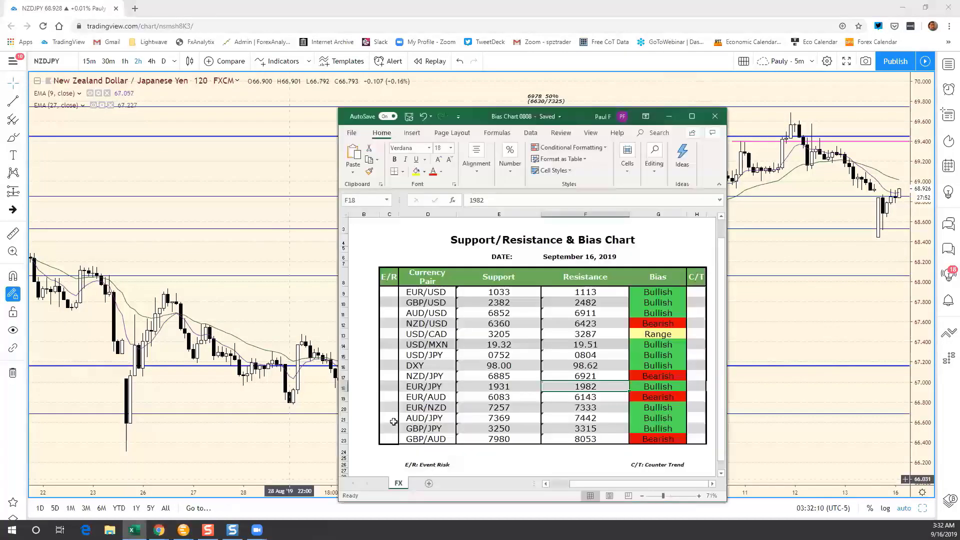
- Revise the NZD/JPY support cell from 6885 down into the 6830s, then return to the chart
click(511, 383)
click(509, 377)
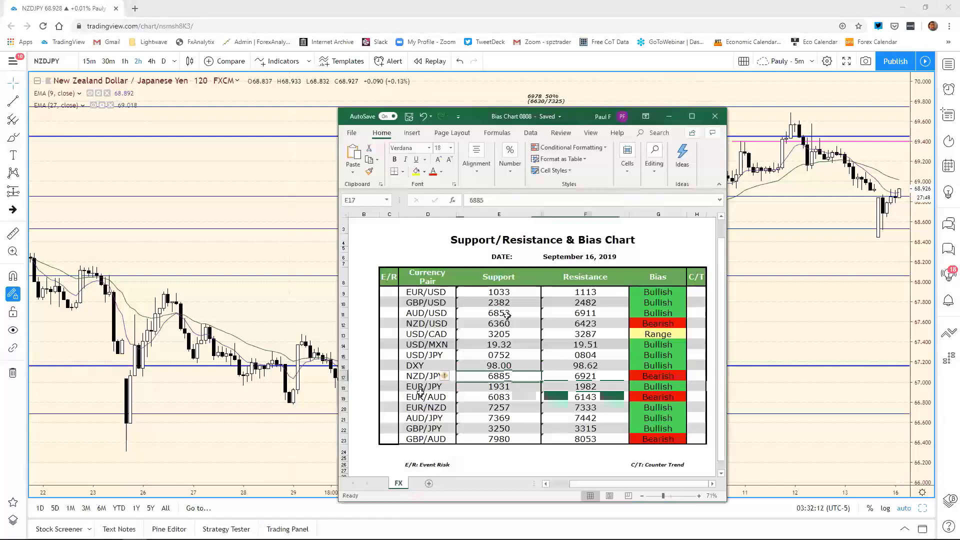
click(490, 198)
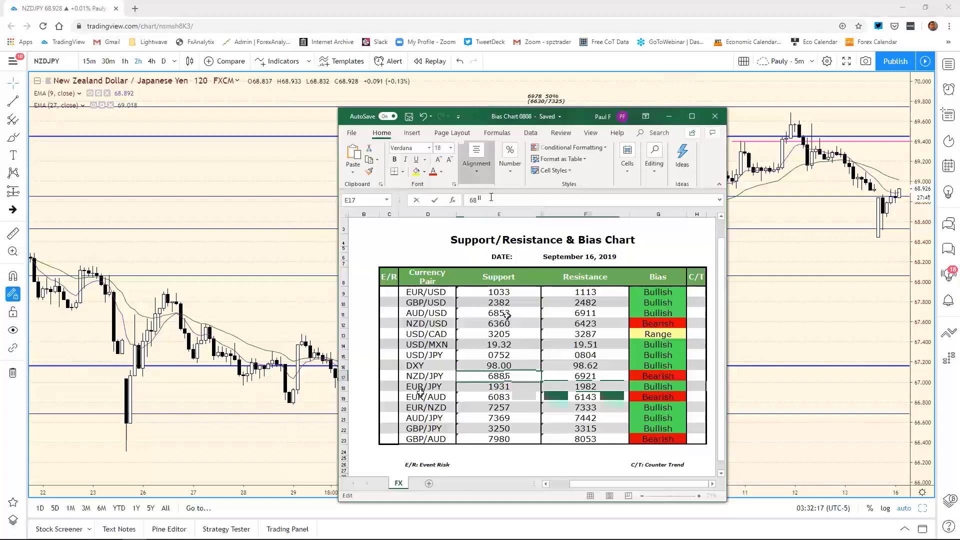
text(35)
key(Return)
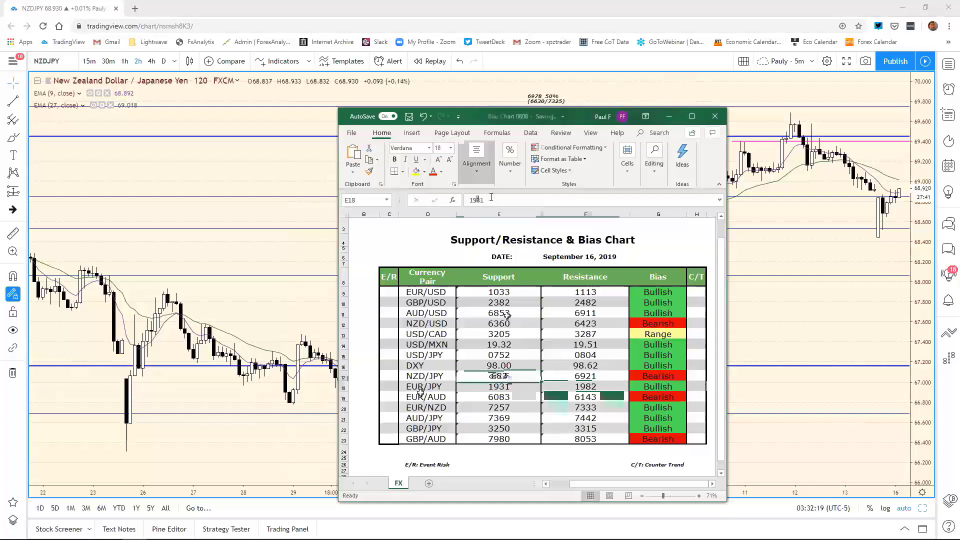
click(804, 280)
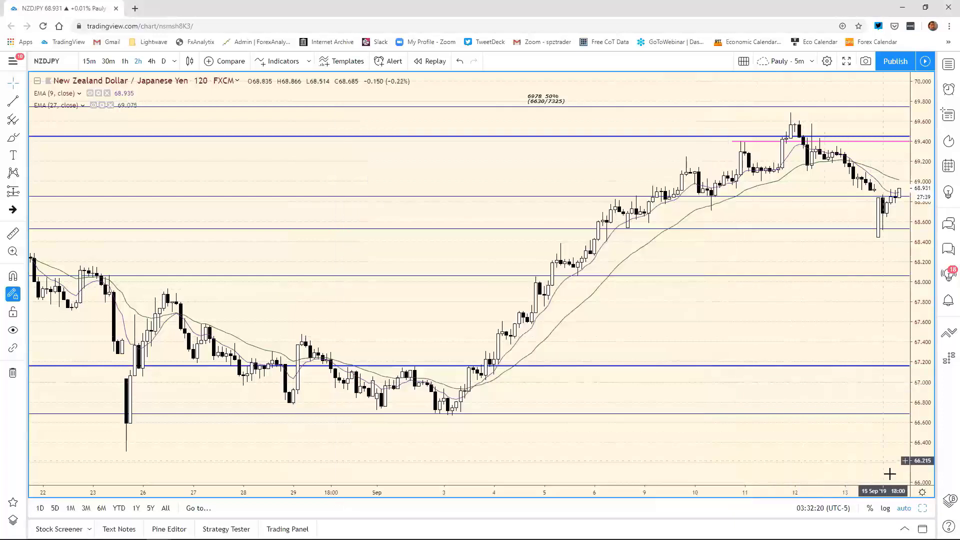
- Load EURJPY into the first chart of the eight-chart grid
click(923, 508)
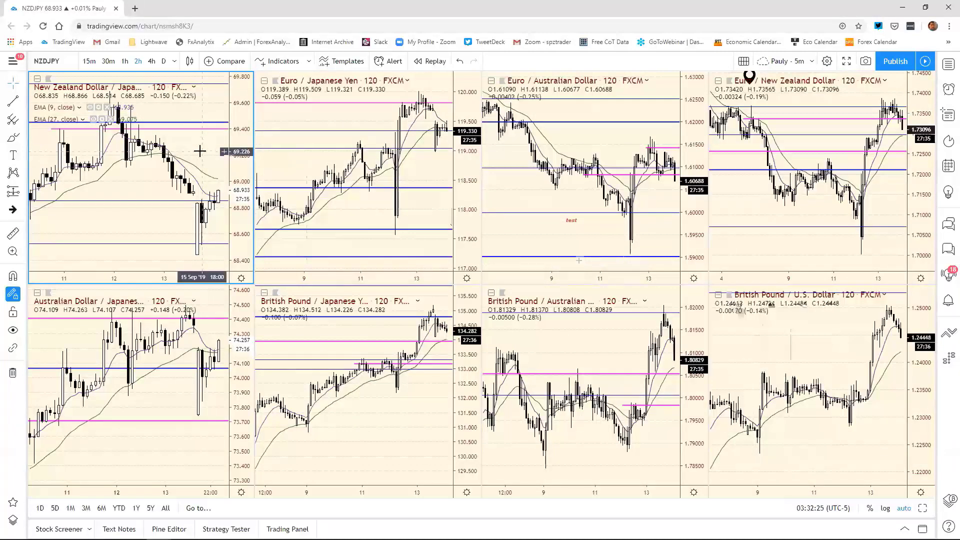
text(EURJ)
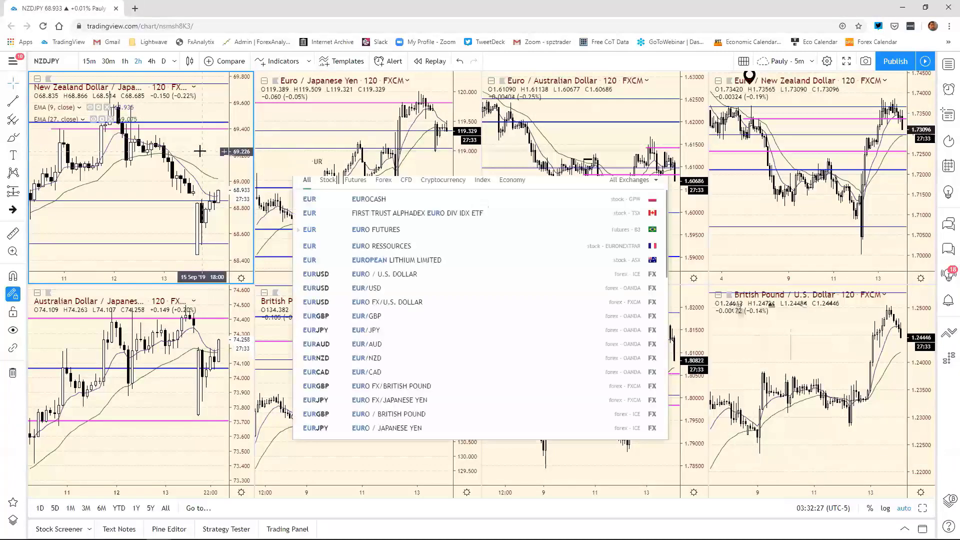
text(PY)
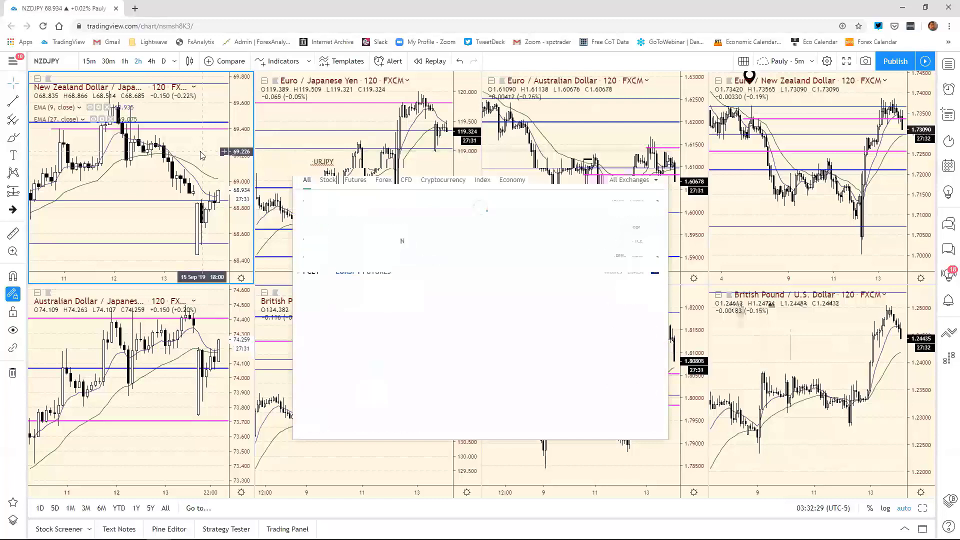
key(Return)
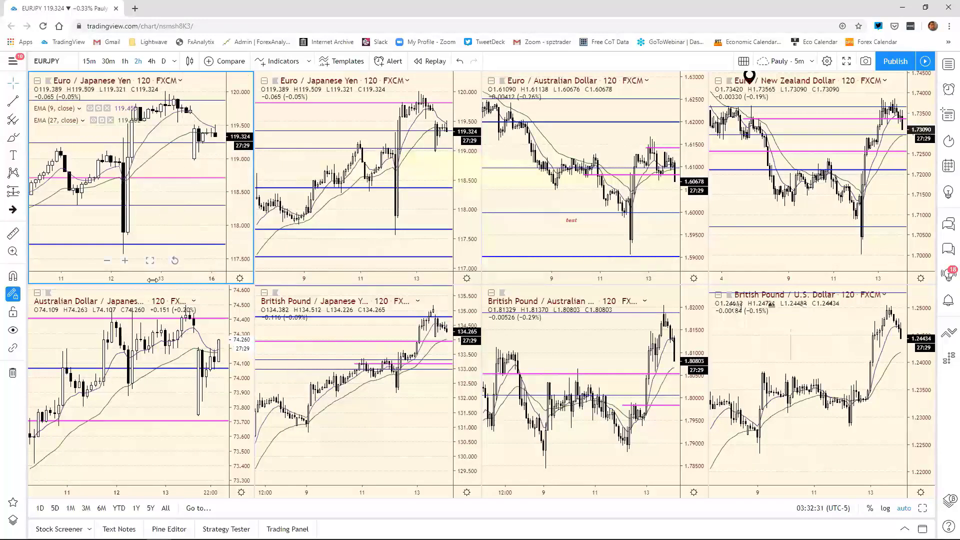
scroll(168, 280, down, 2)
scroll(168, 279, down, 1)
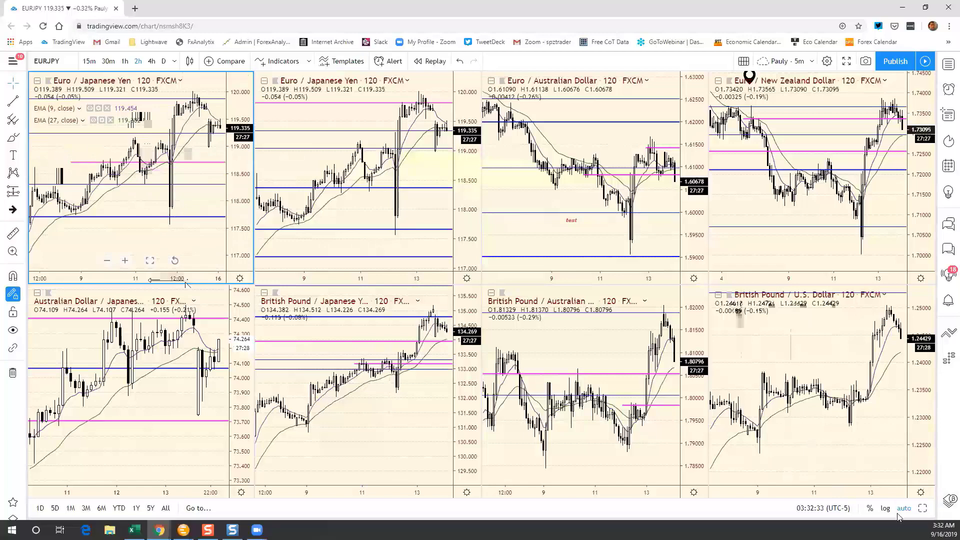
- Toggle the EUR/JPY chart between full size and the grid to study its 120-minute levels
click(920, 509)
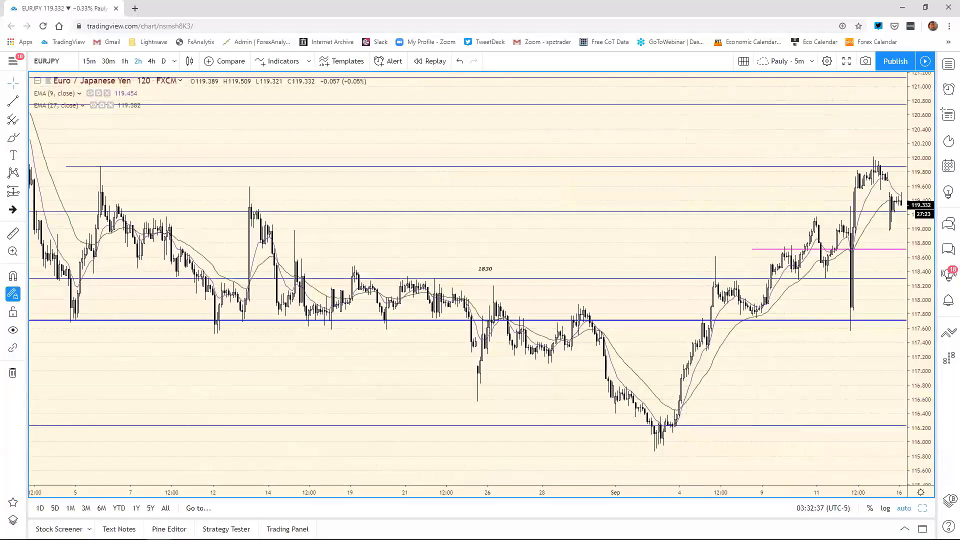
click(922, 508)
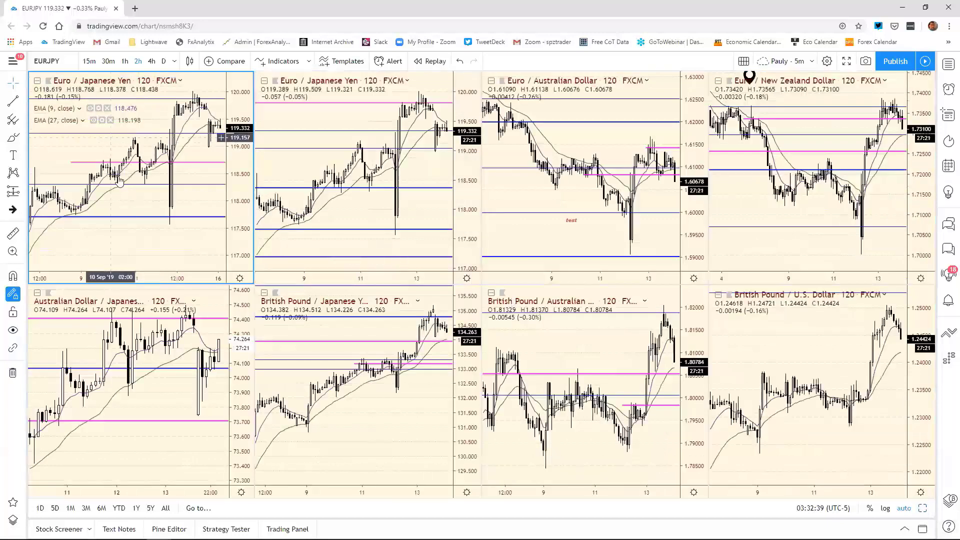
click(922, 508)
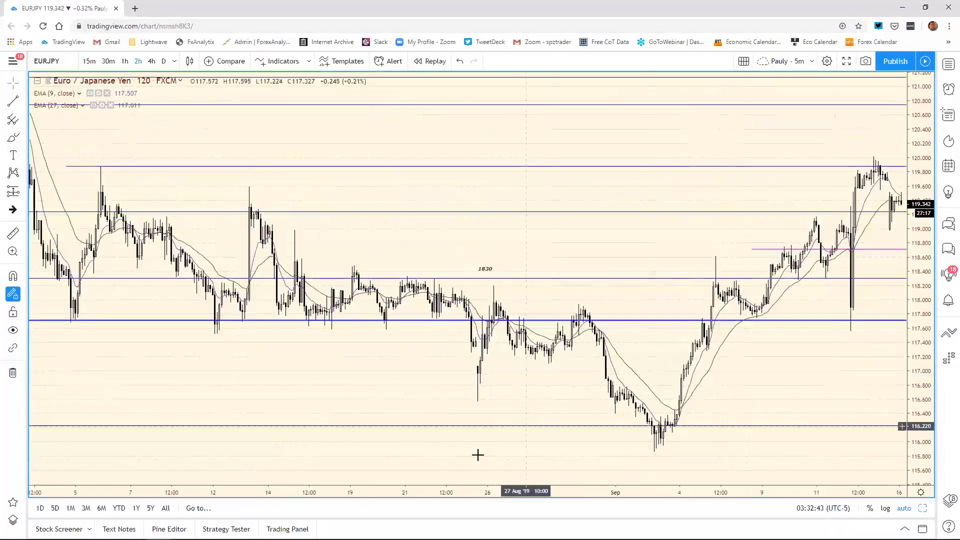
scroll(461, 489, down, 5)
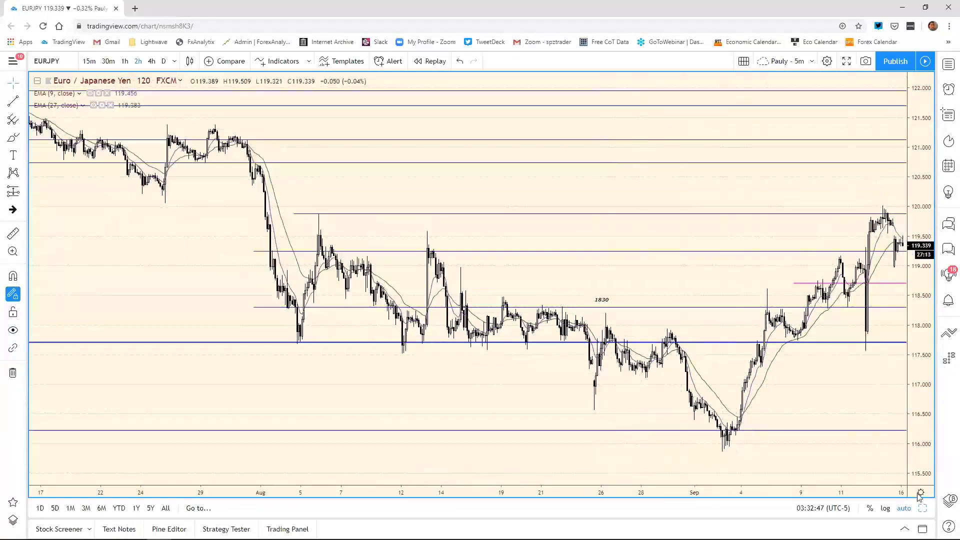
click(922, 508)
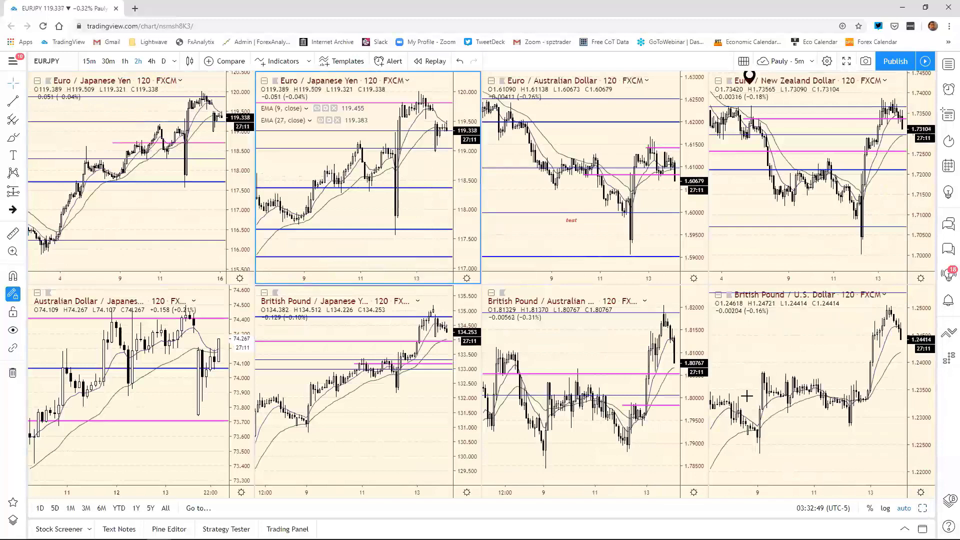
click(922, 508)
mouse_move(599, 269)
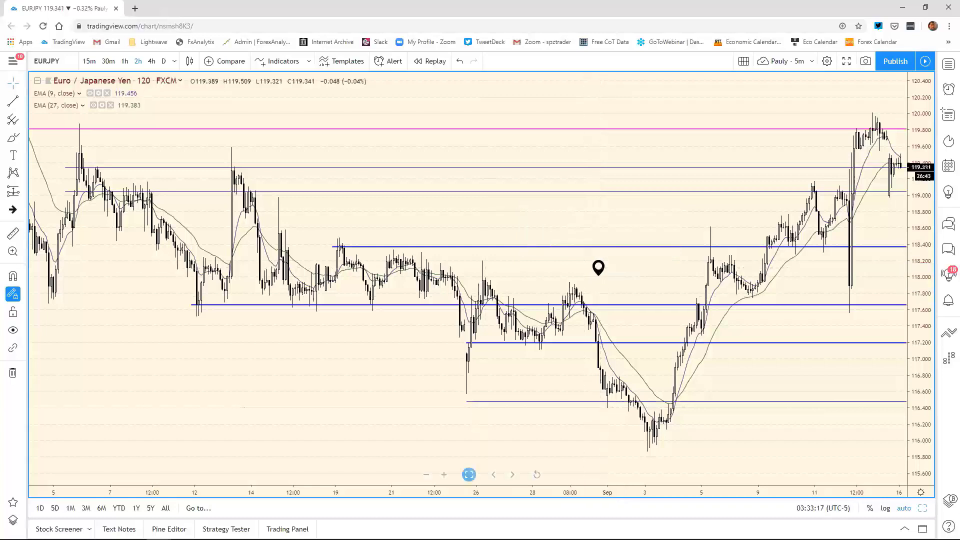
- Change the EUR/JPY support cell from 1931 to 1870 and return to TradingView
click(134, 530)
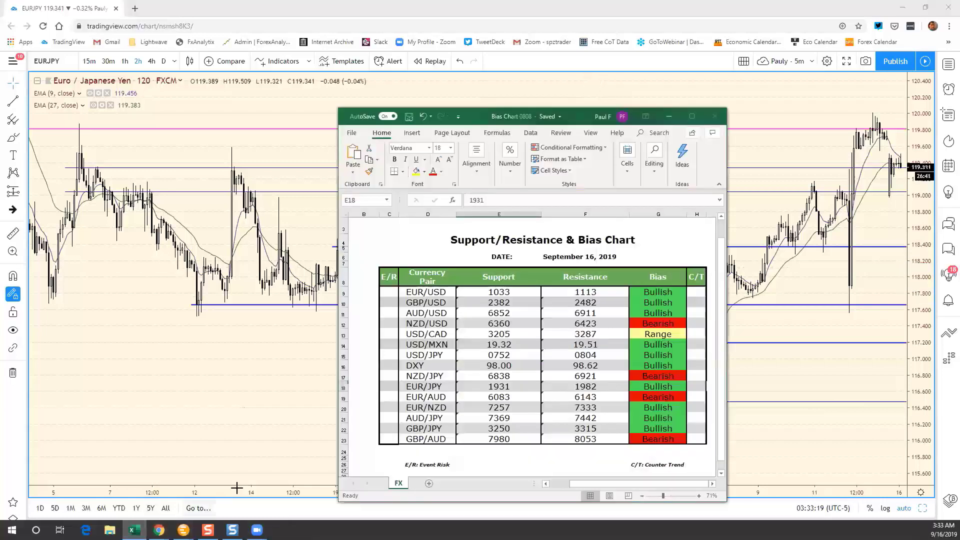
click(513, 386)
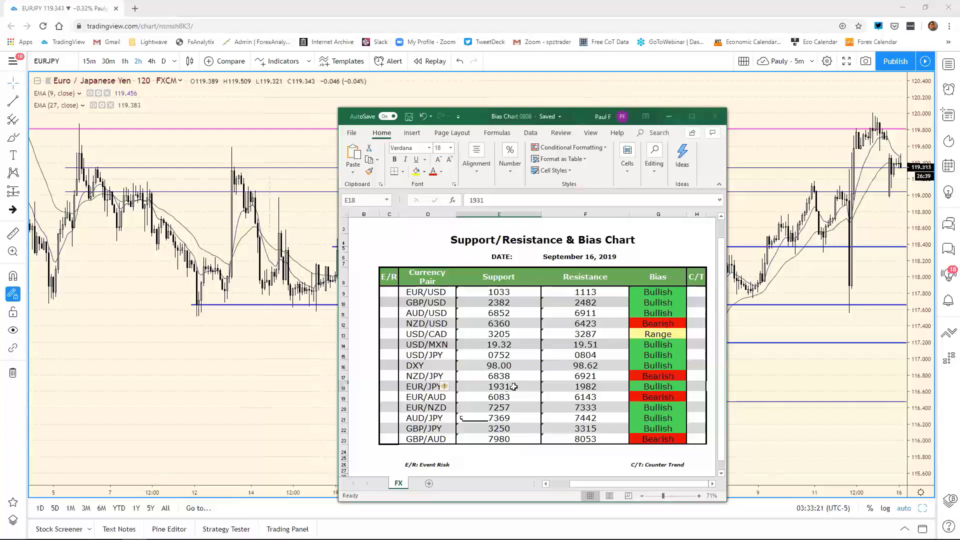
click(498, 202)
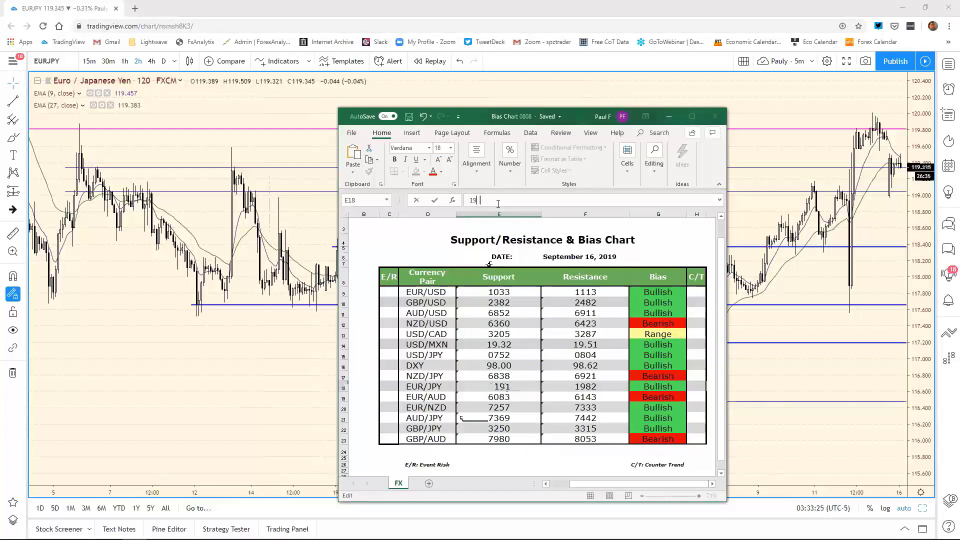
text(3)
key(BackSpace)
text(870)
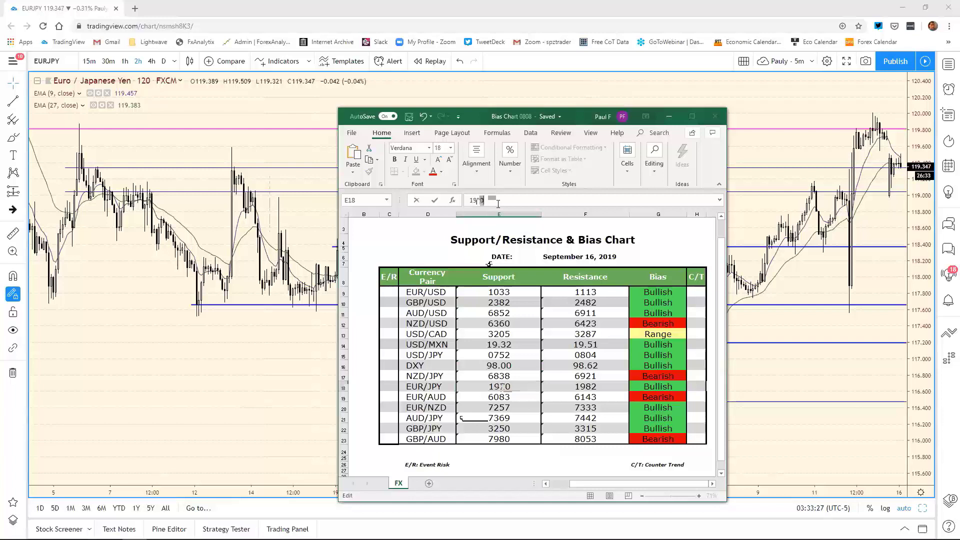
key(Return)
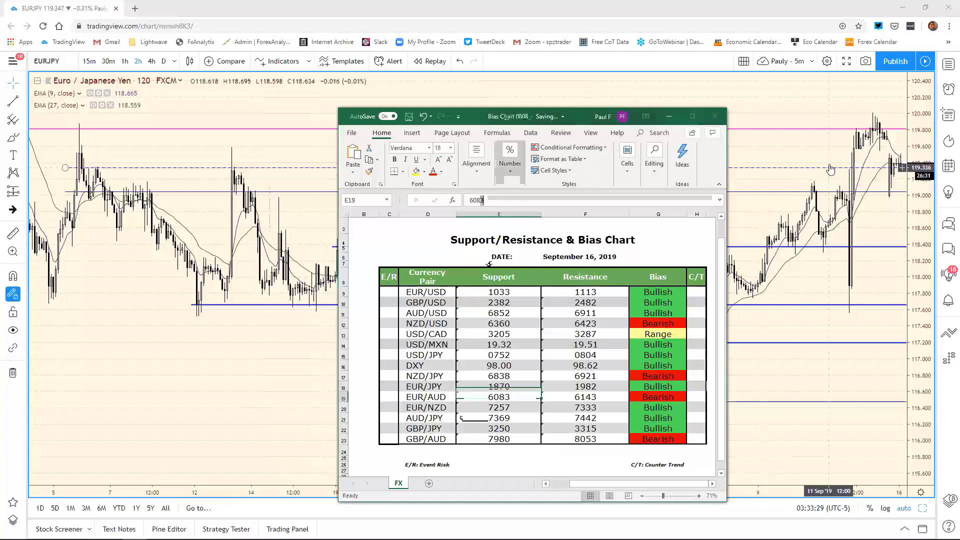
click(836, 150)
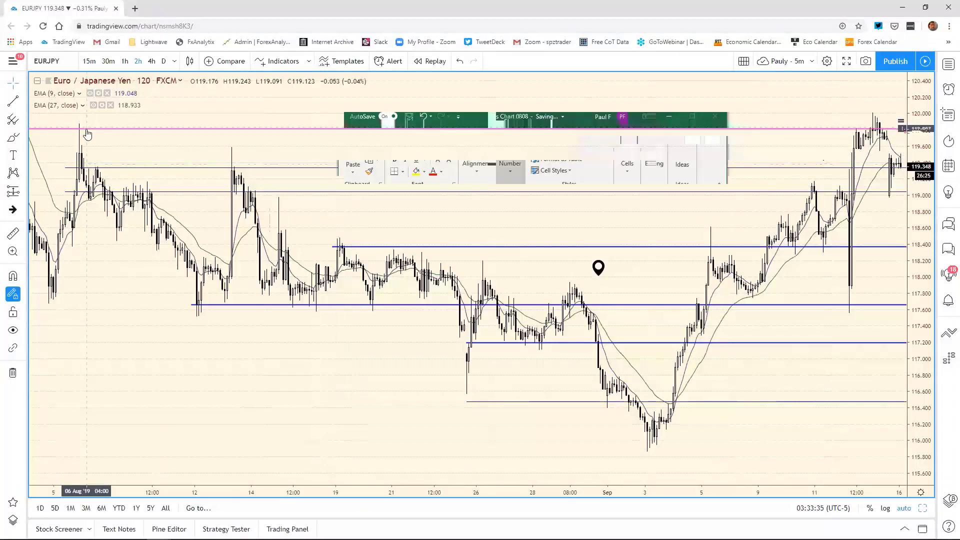
- Drag the pink EUR/JPY level line down to about 119.56 and review recent price history
click(86, 129)
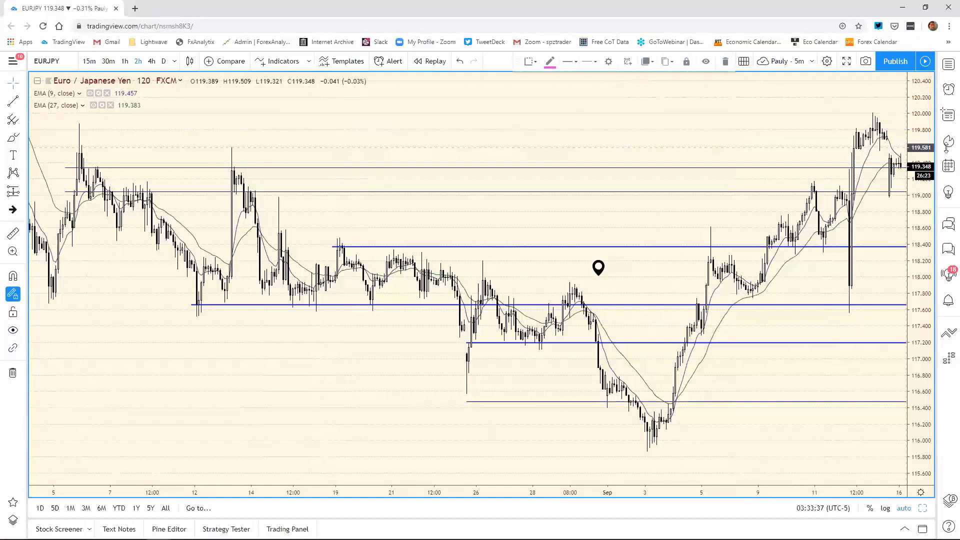
drag(838, 127, 846, 149)
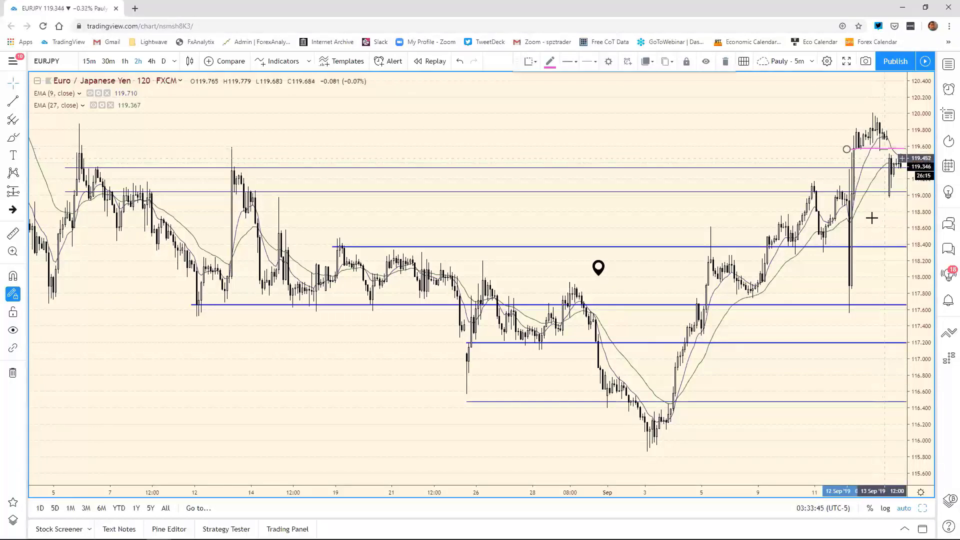
scroll(625, 477, up, 5)
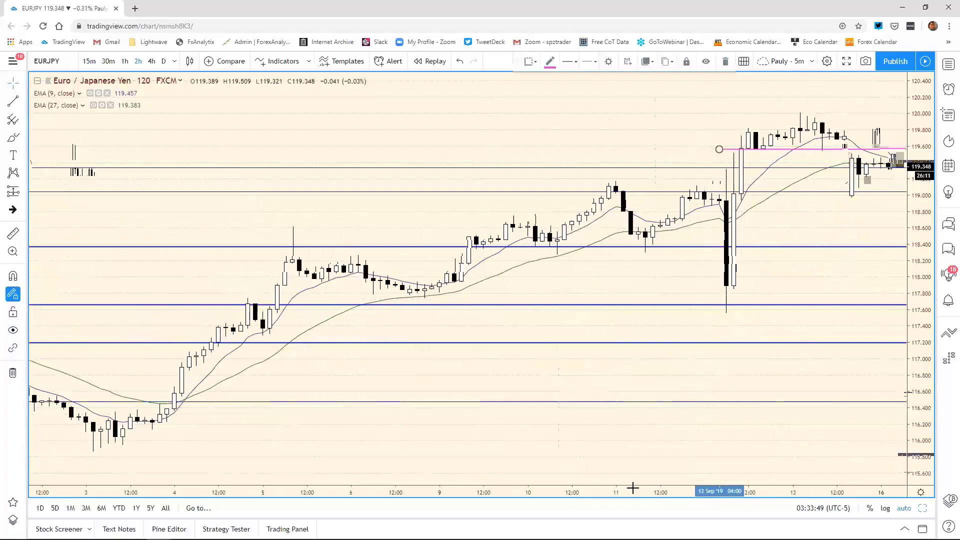
drag(632, 489, 220, 445)
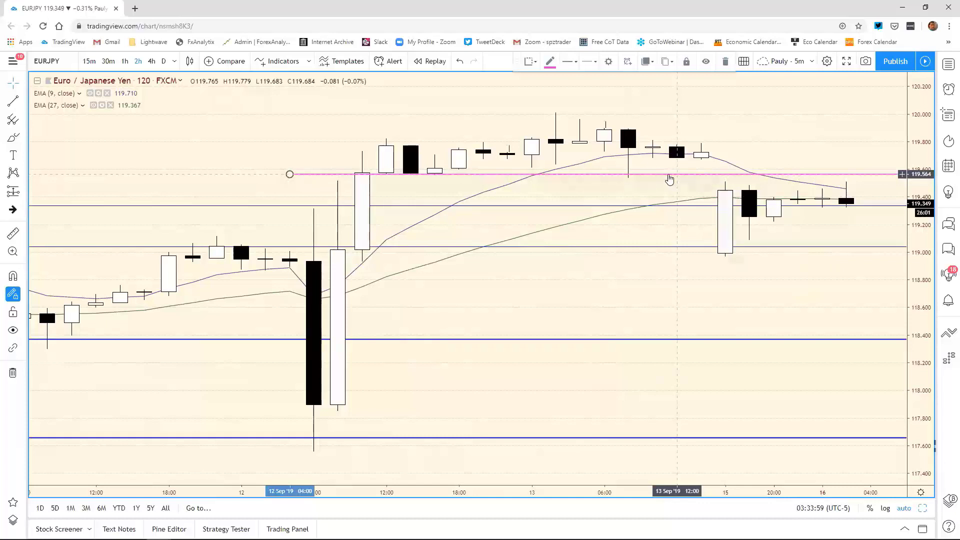
drag(579, 490, 879, 491)
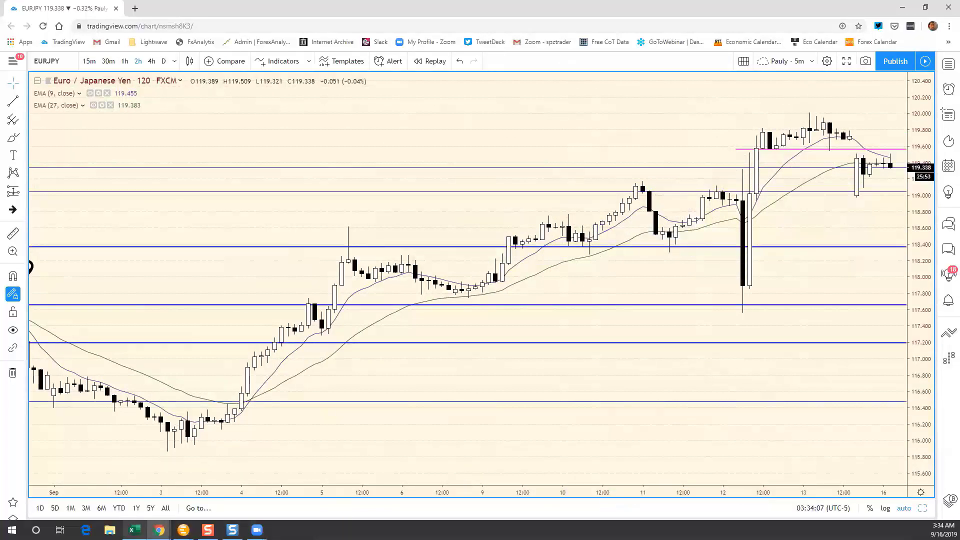
click(134, 530)
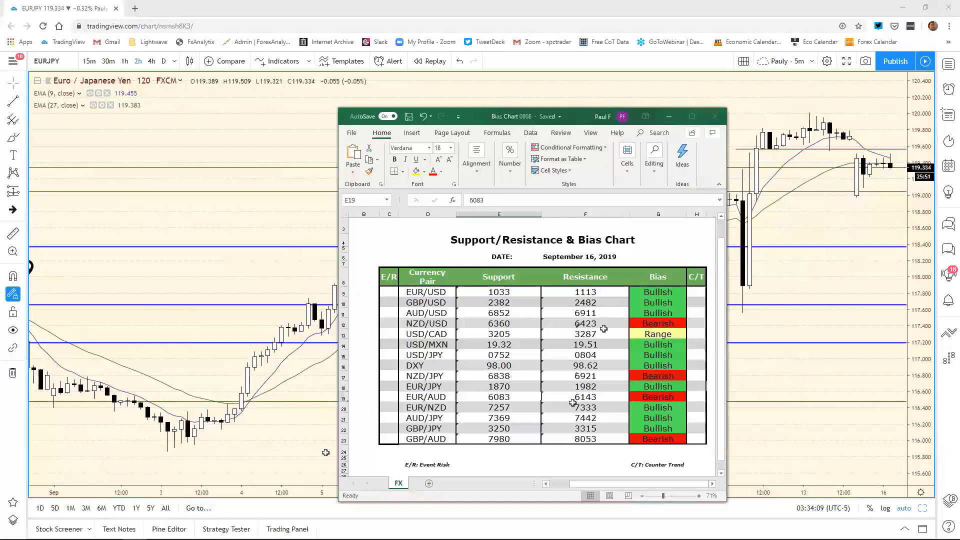
- Lower the EUR/JPY resistance cell from 1982 to 1956, then switch back to TradingView
click(588, 390)
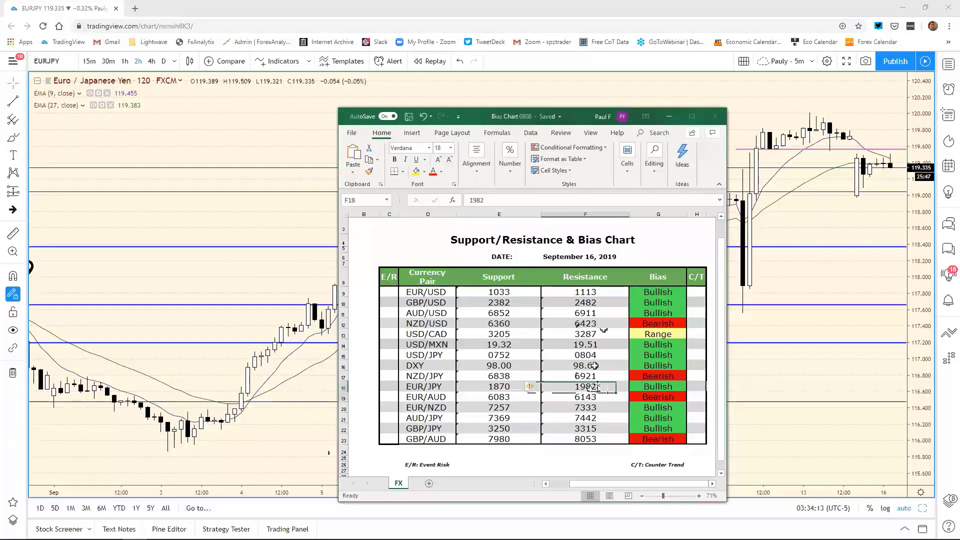
click(494, 199)
key(BackSpace)
key(BackSpace)
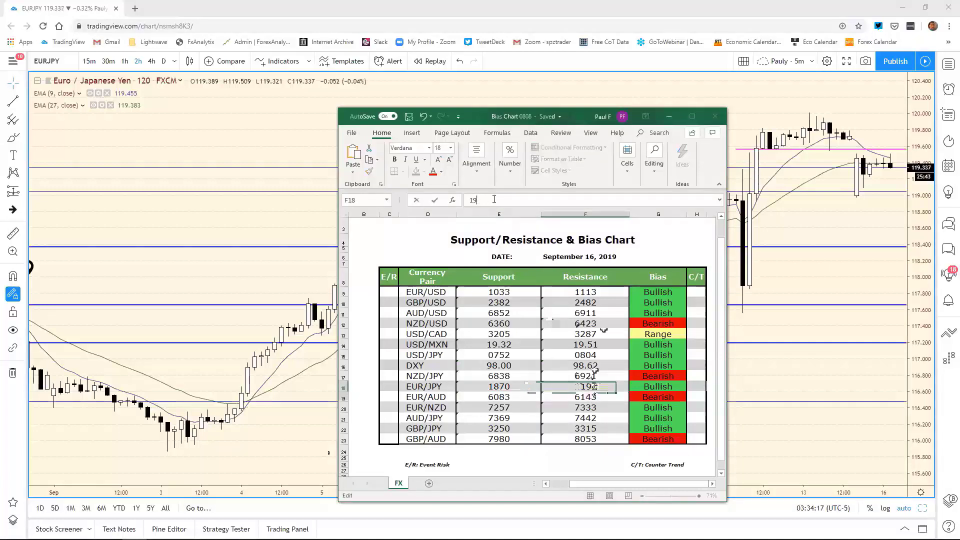
text(50)
key(Return)
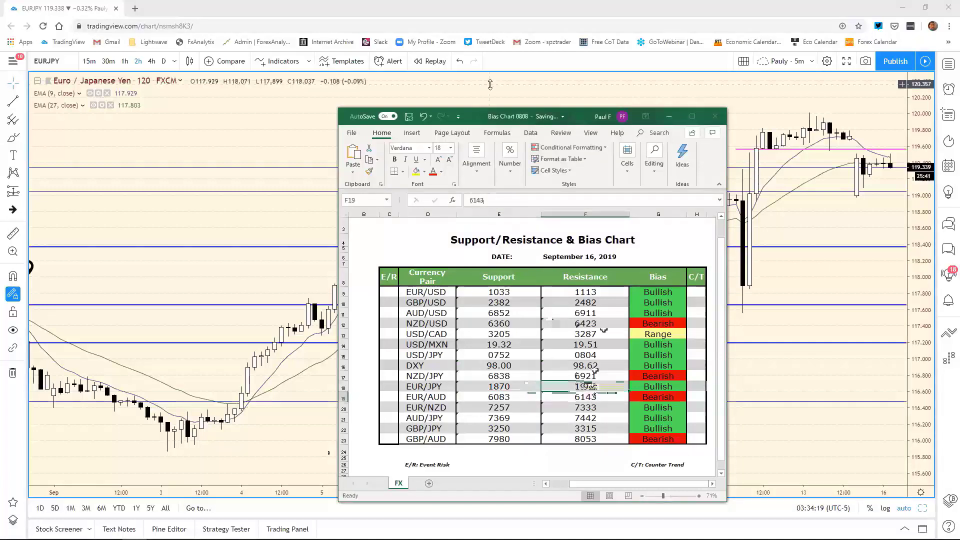
click(767, 101)
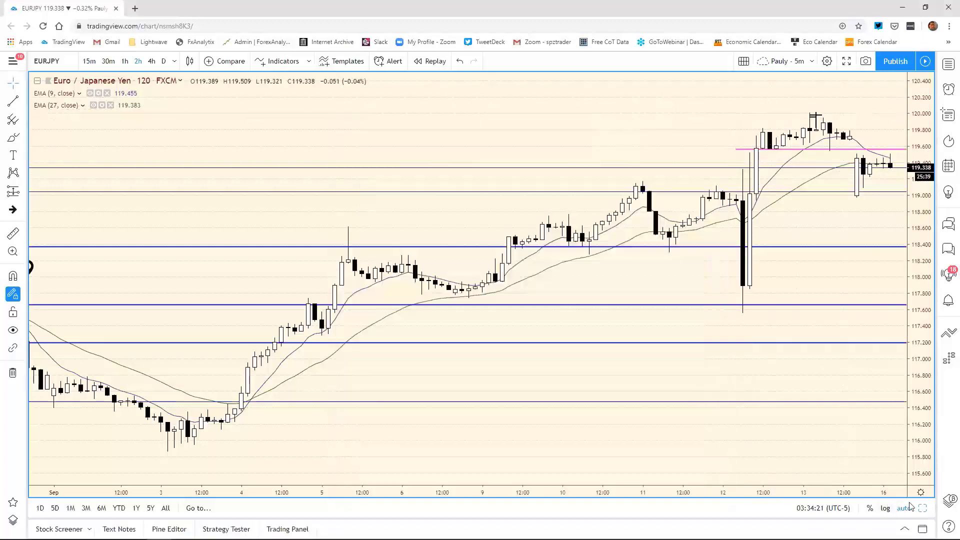
- Restore the eight-chart layout and load EURAUD into the first pane
key(alt+Return)
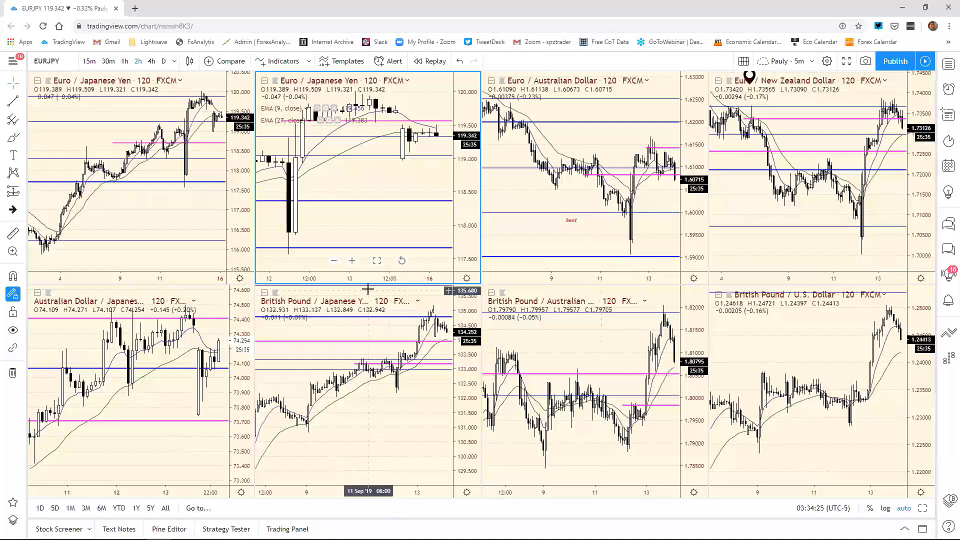
drag(387, 280, 310, 278)
click(173, 212)
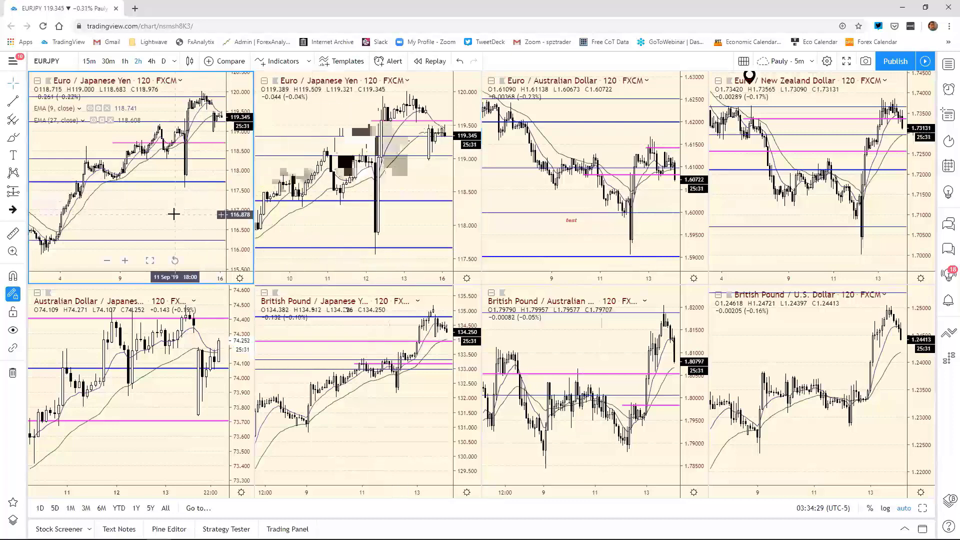
text(EUR)
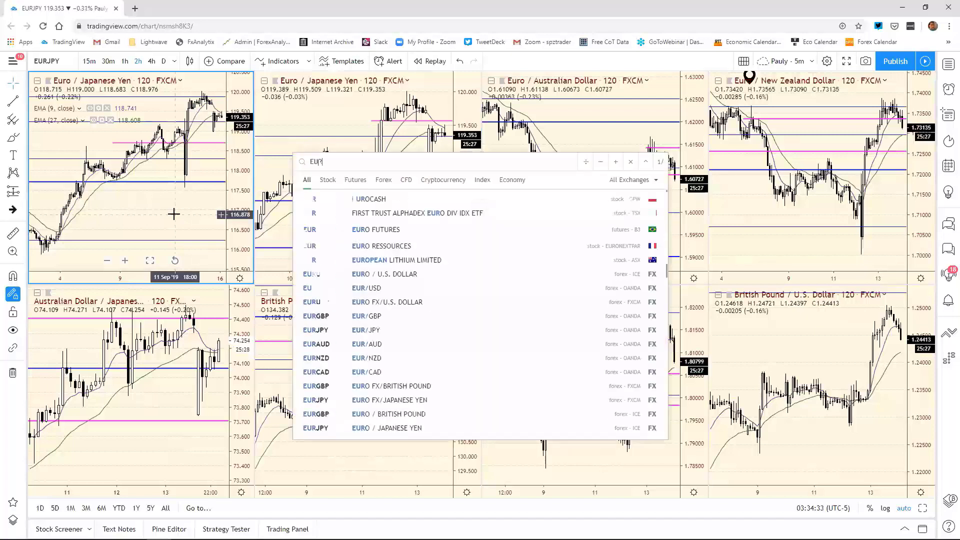
text(AUD)
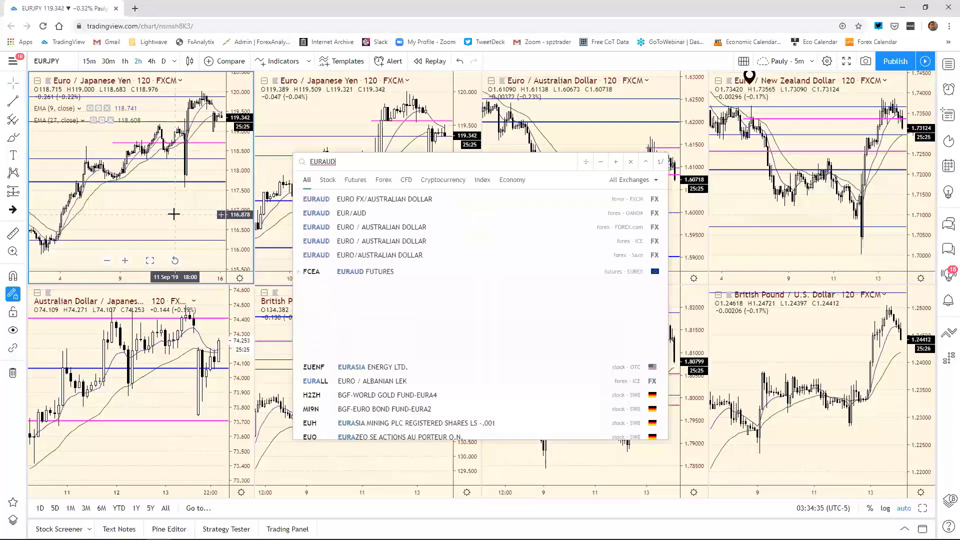
key(Return)
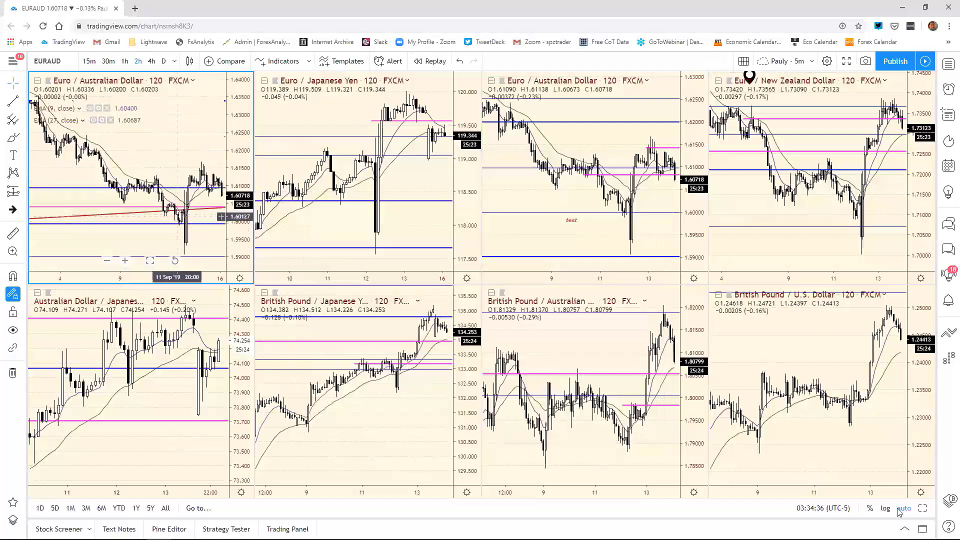
- Study the EUR/AUD chart full-size, zooming into late June through September, then reset its range
click(922, 508)
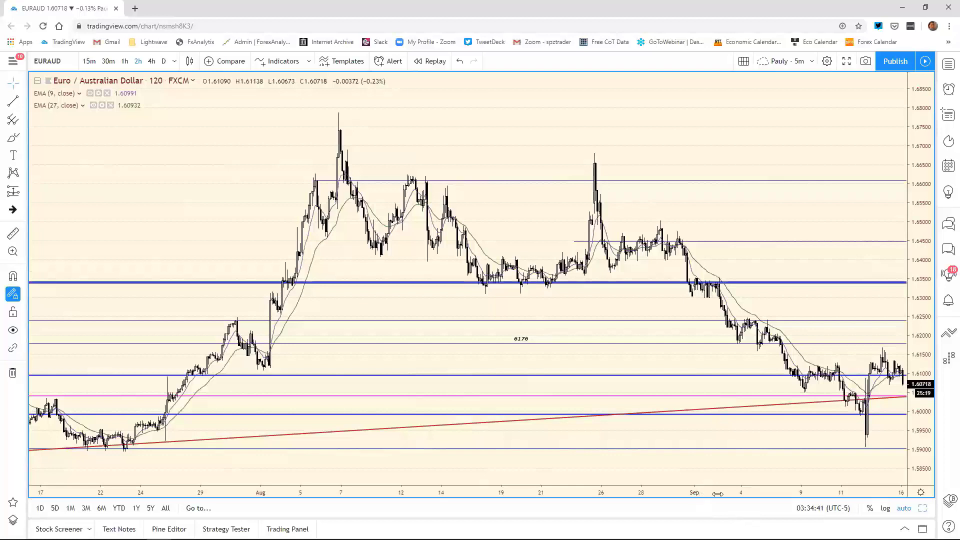
drag(718, 494, 748, 494)
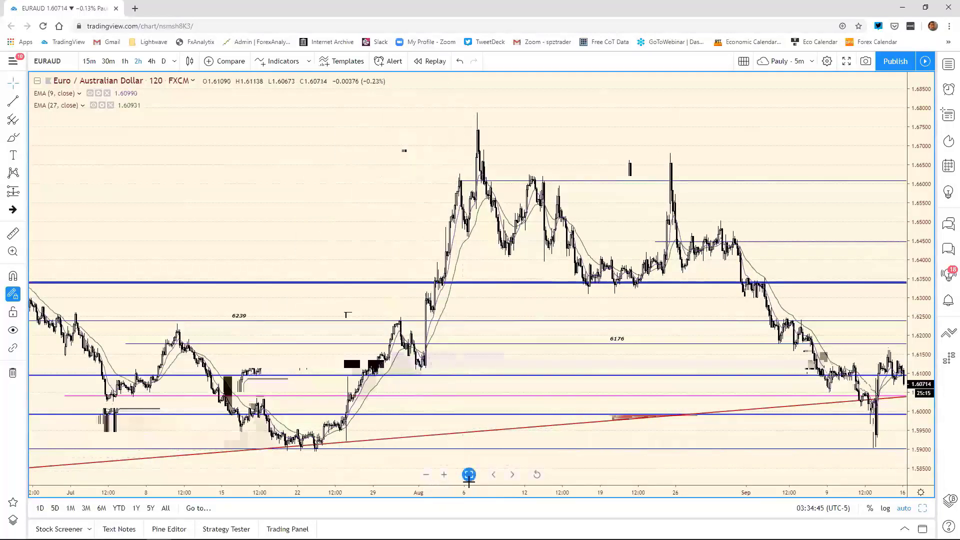
scroll(468, 491, down, 5)
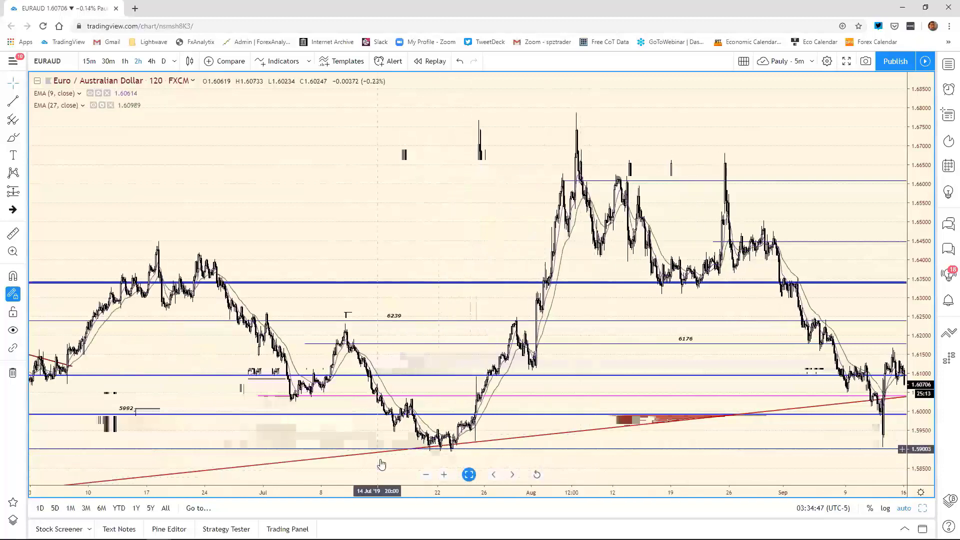
scroll(416, 487, down, 5)
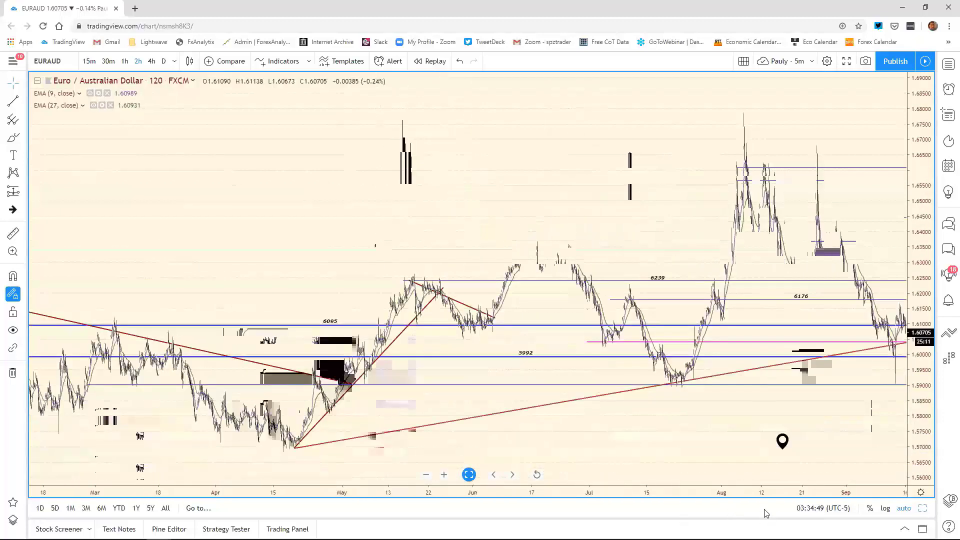
mouse_move(787, 448)
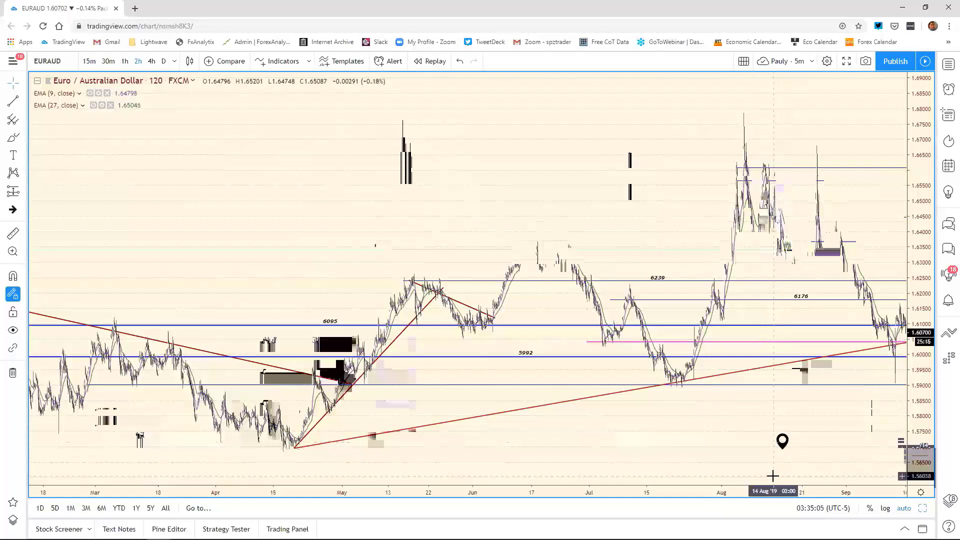
drag(777, 492, 585, 512)
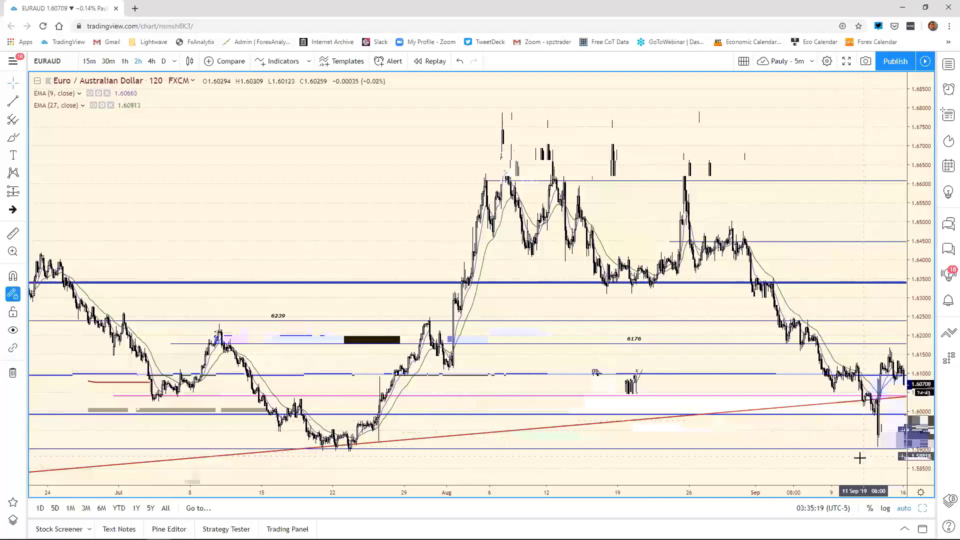
click(468, 475)
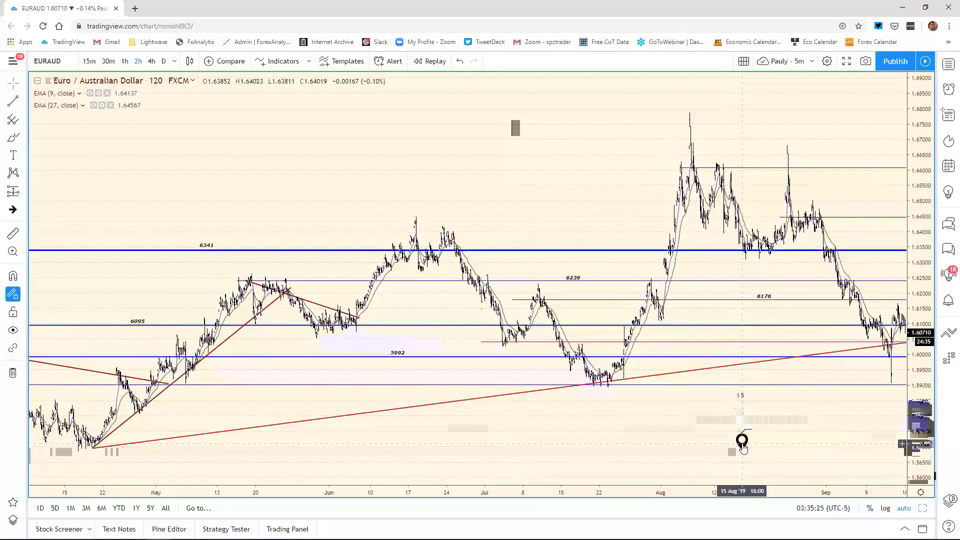
mouse_move(378, 538)
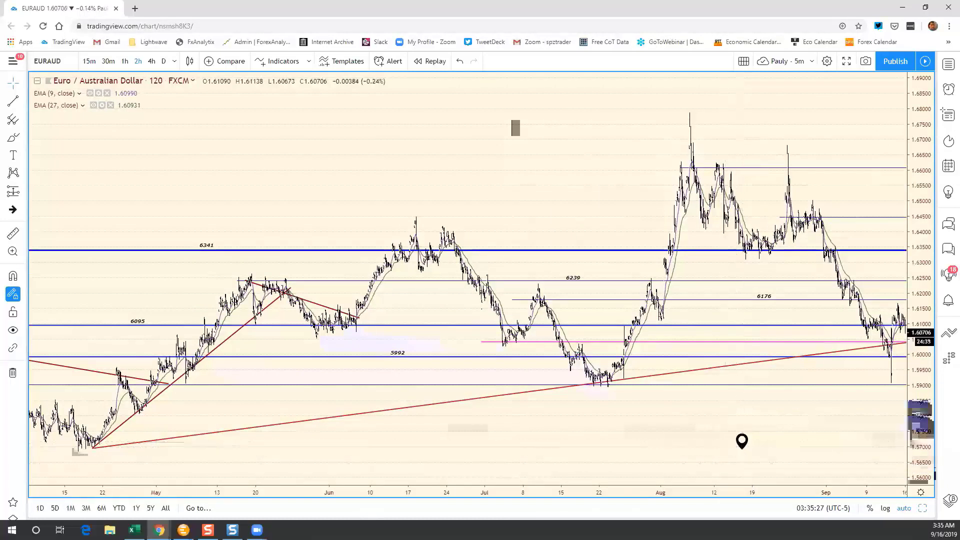
click(135, 529)
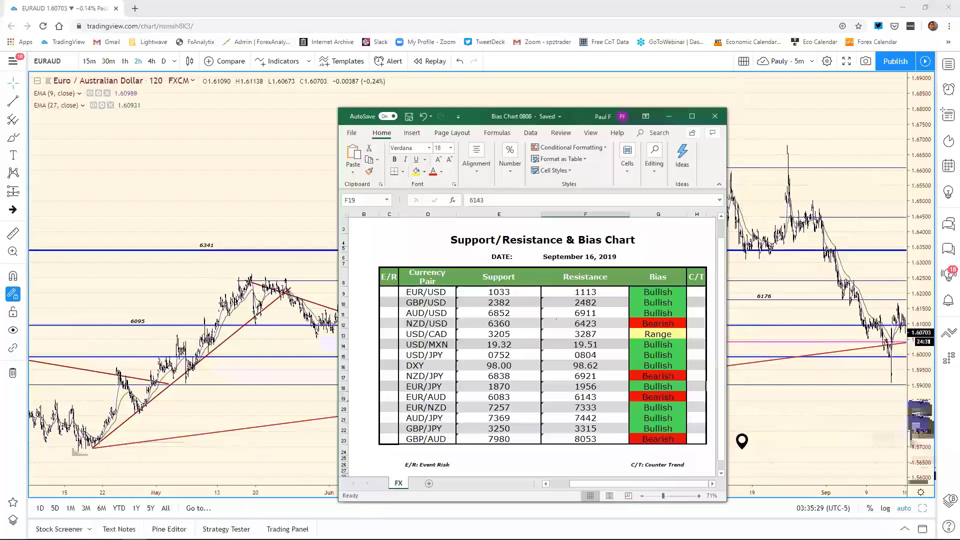
- Enter 6039 as the EUR/AUD support in cell E19, replacing 6083
click(525, 403)
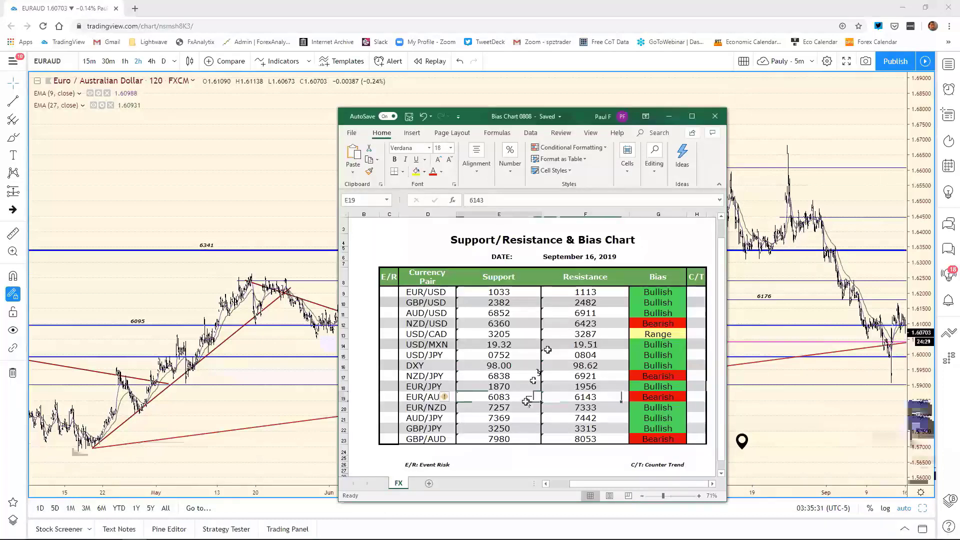
click(491, 209)
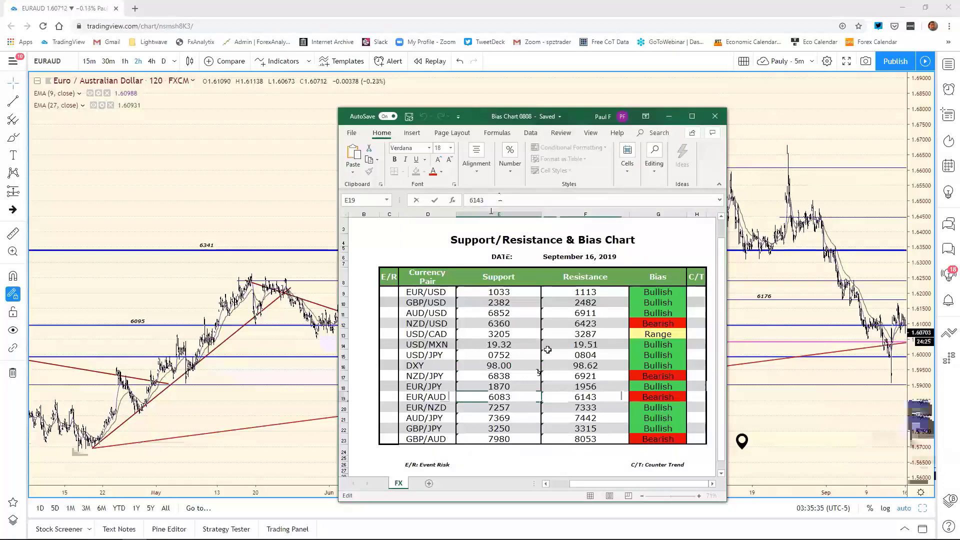
text(60)
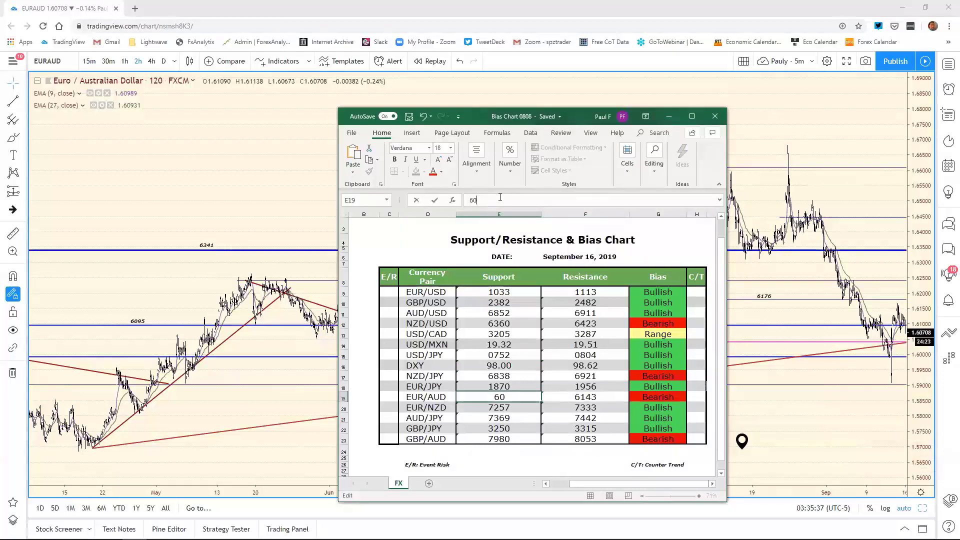
text(39)
key(Return)
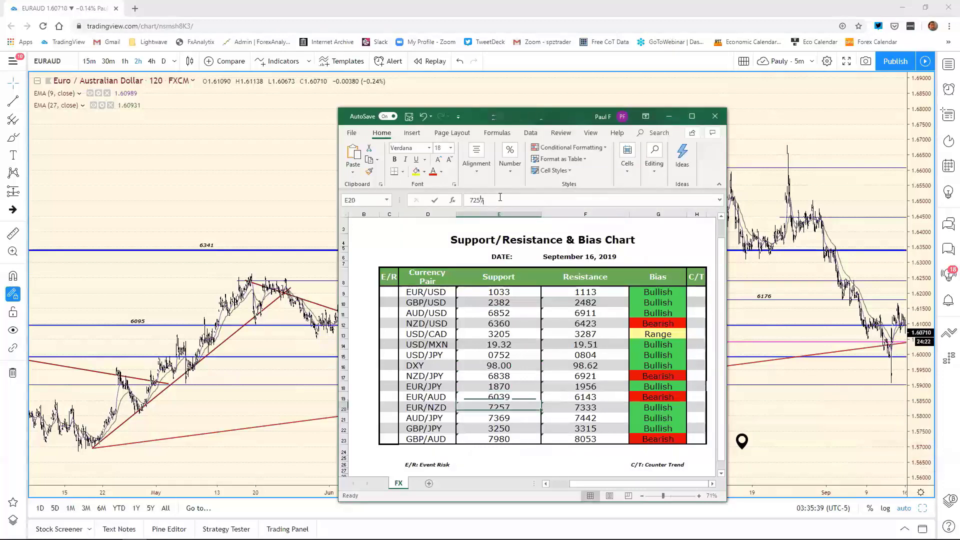
- Return to TradingView and zoom the EUR/AUD 2-hour chart into recent weeks near 1.6072
click(820, 481)
scroll(658, 439, up, 5)
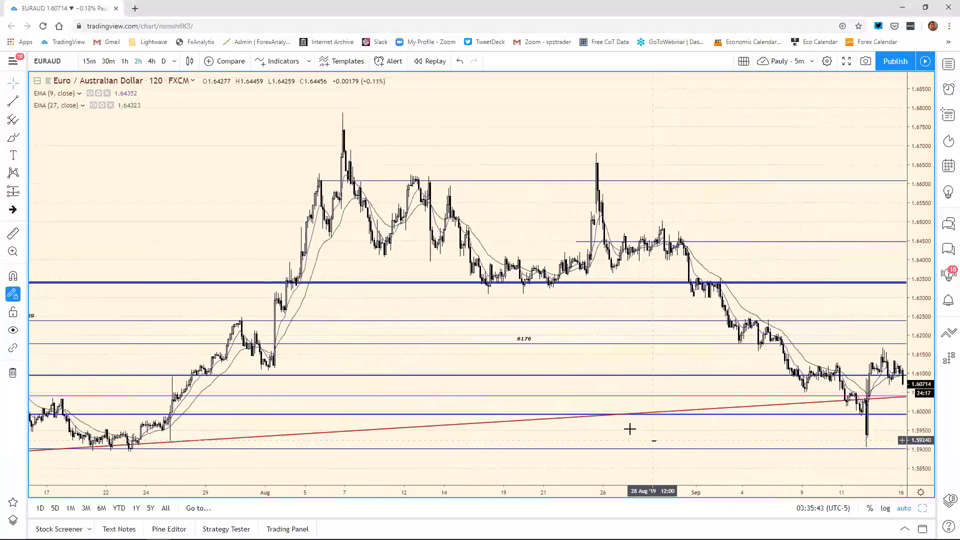
scroll(614, 423, up, 4)
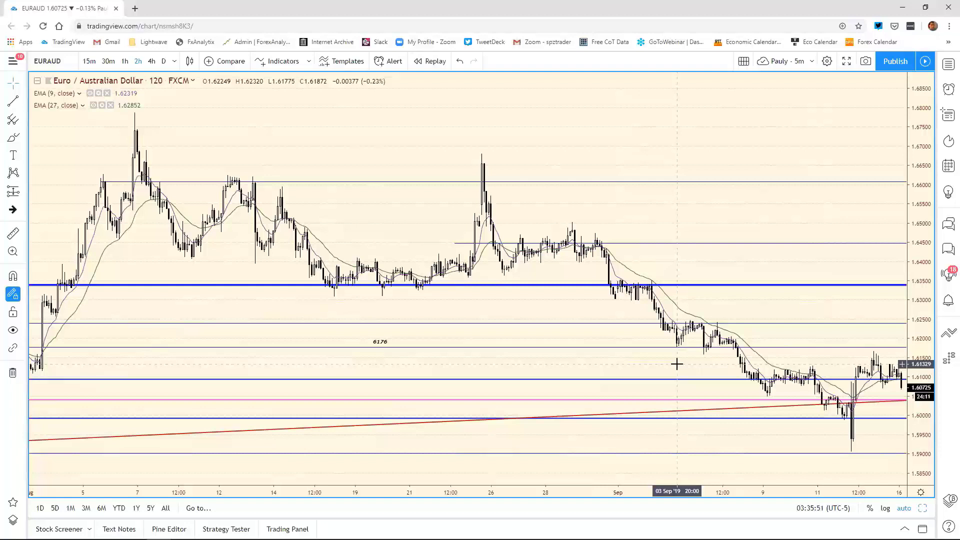
mouse_move(437, 478)
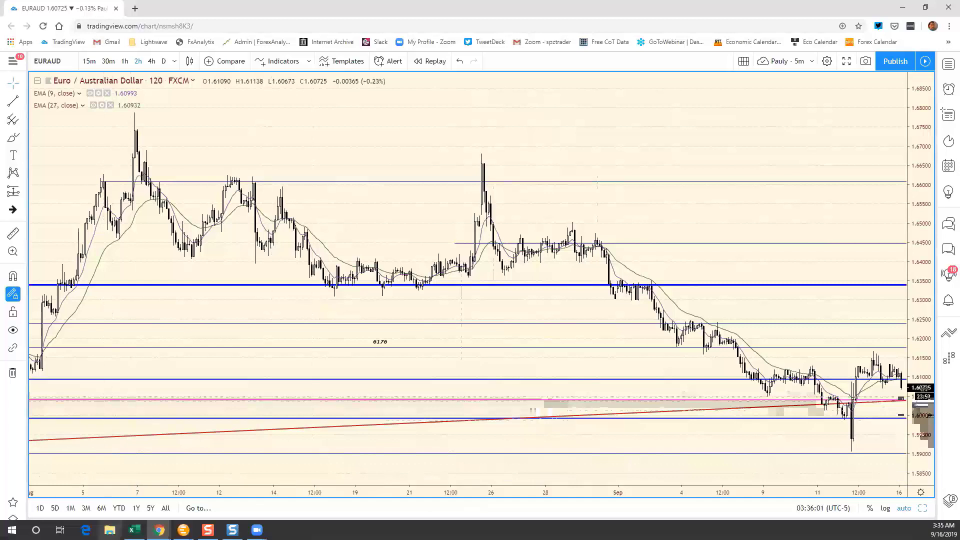
- Enter 6143 as the EUR/AUD resistance in the bias chart spreadsheet, then go back to TradingView
click(134, 530)
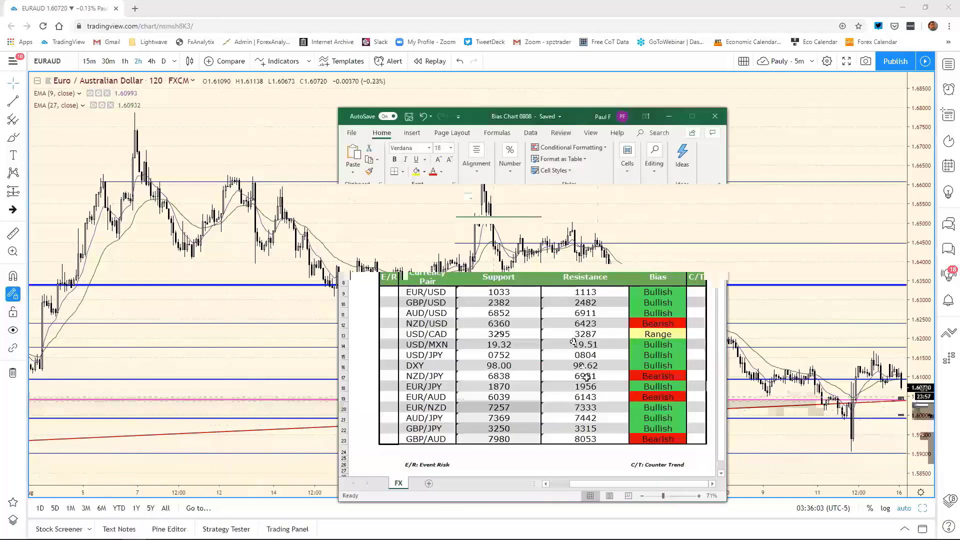
click(595, 398)
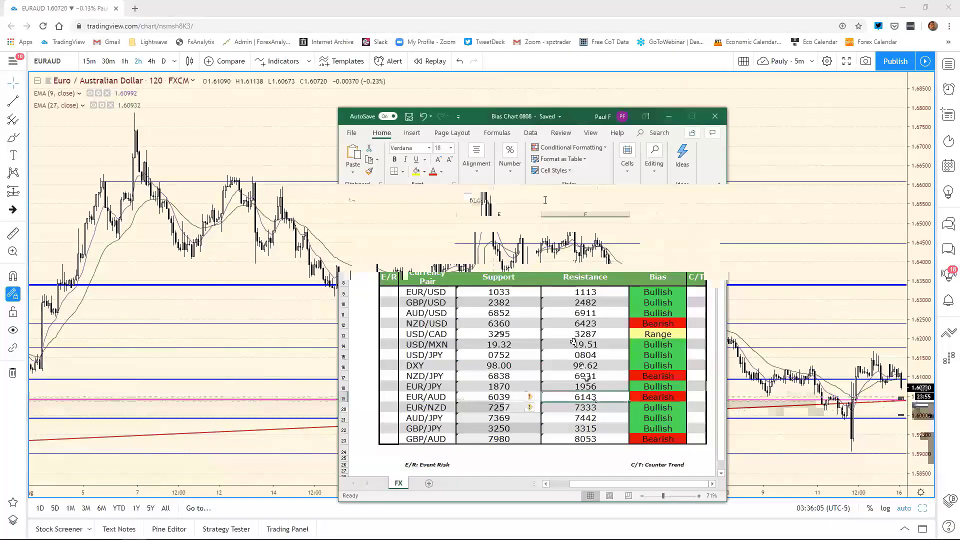
text(614)
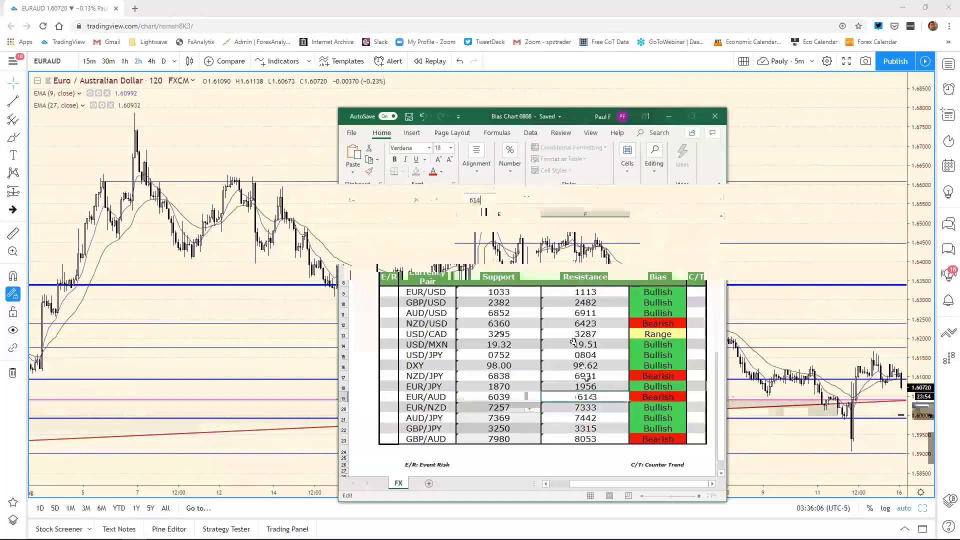
text(3)
key(Return)
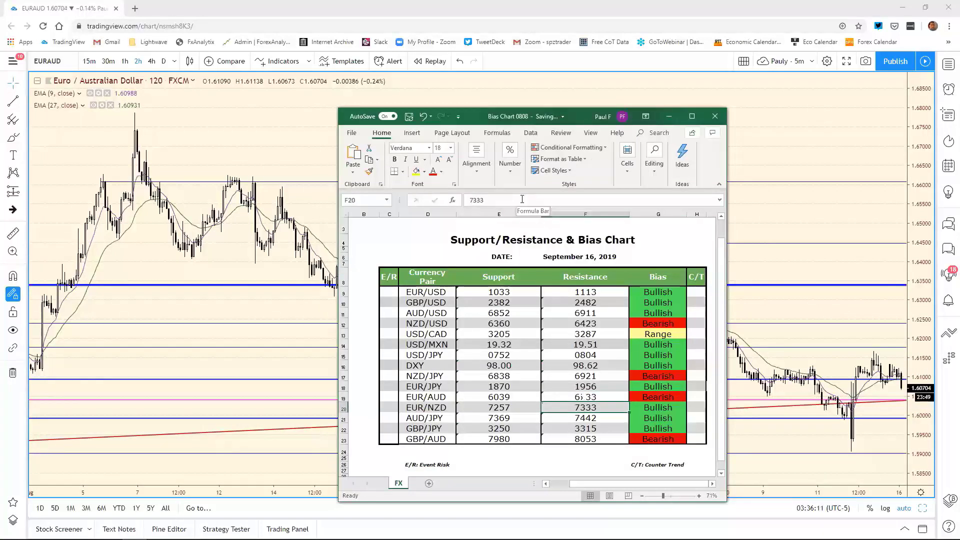
click(749, 143)
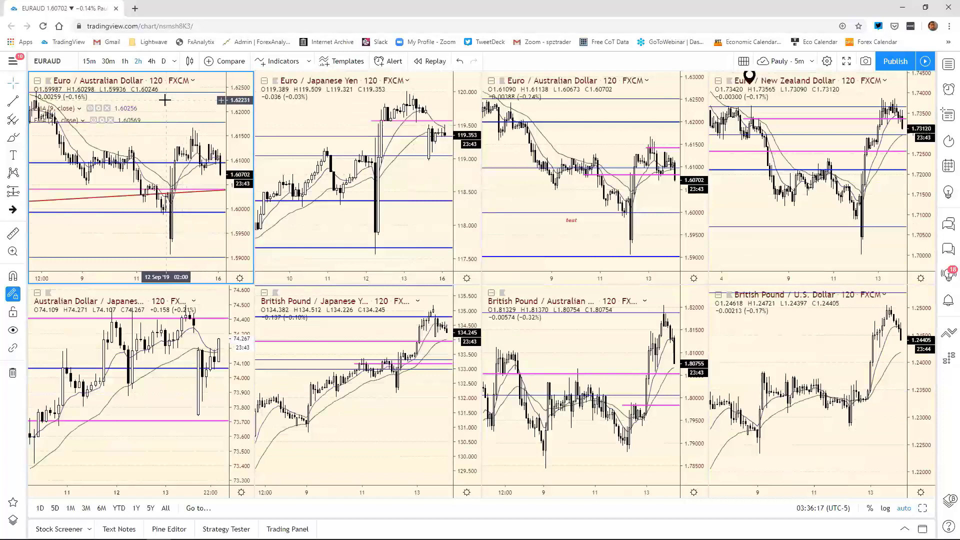
- Load EURNZD as a single full-size chart zoomed out back to July
text(EUR)
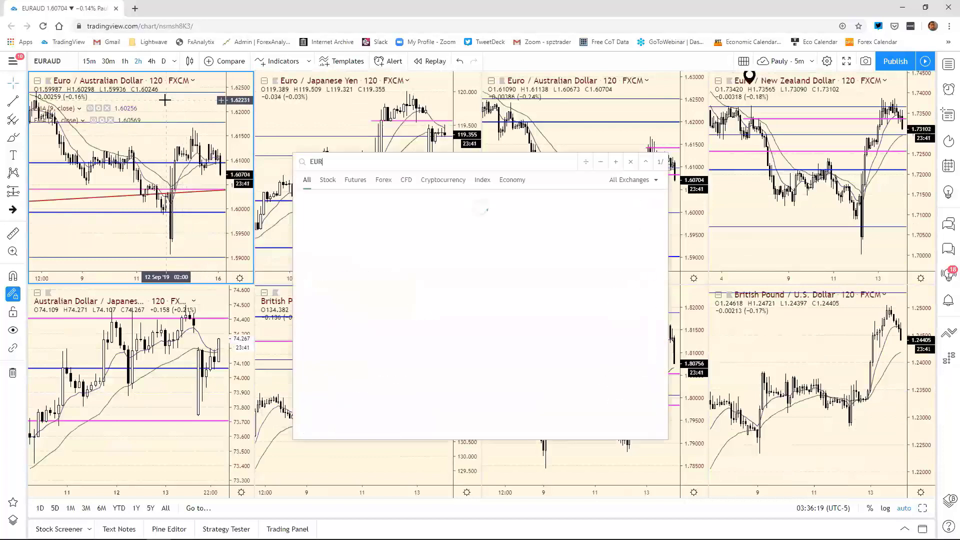
text(NZD)
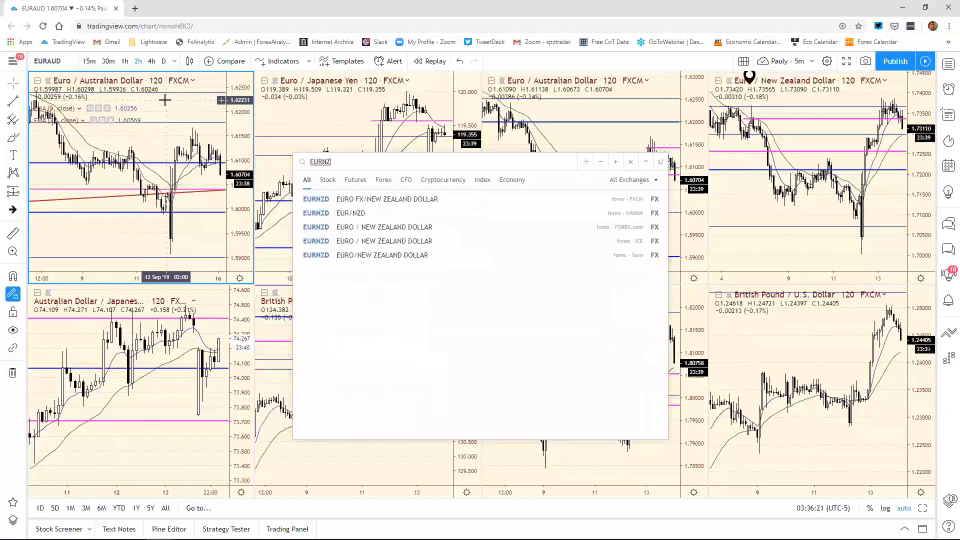
key(Escape)
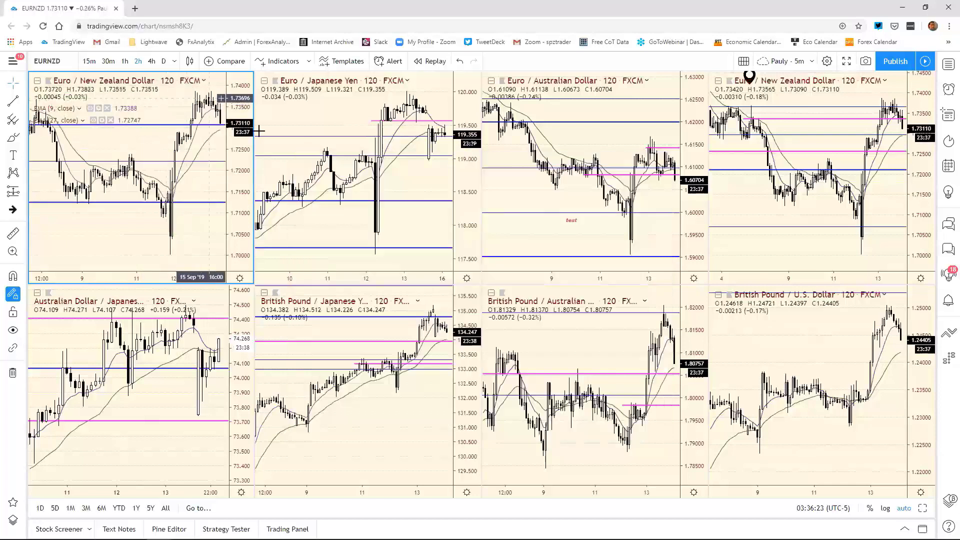
click(922, 509)
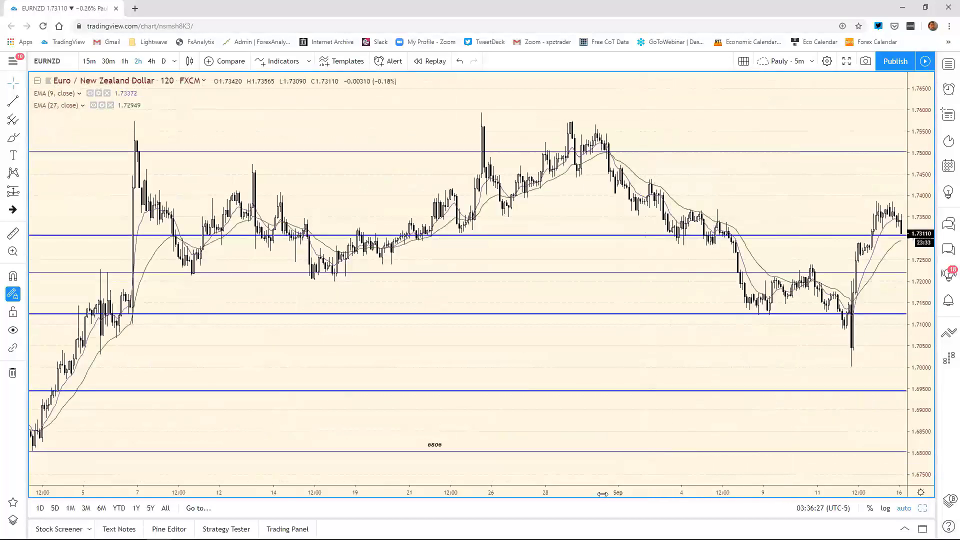
drag(603, 494, 737, 452)
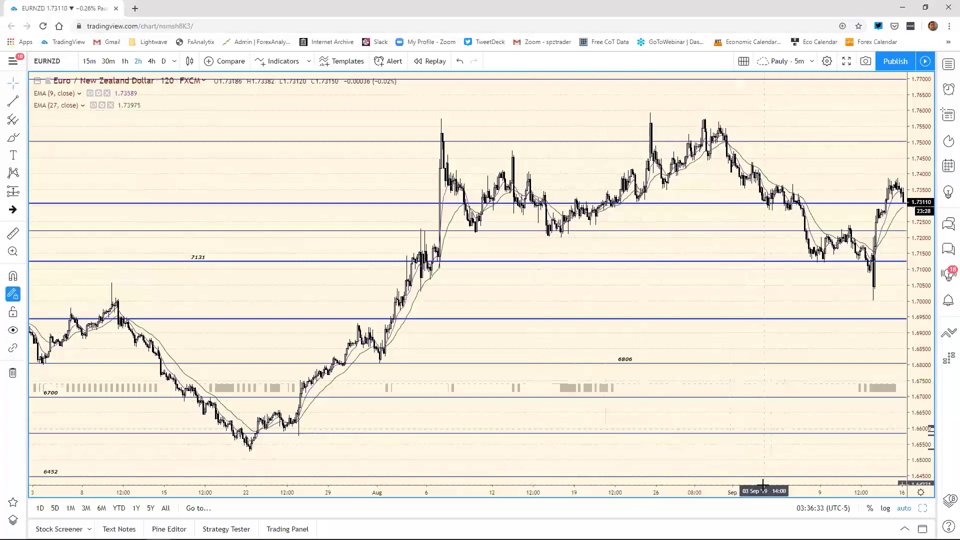
scroll(540, 249, down, 5)
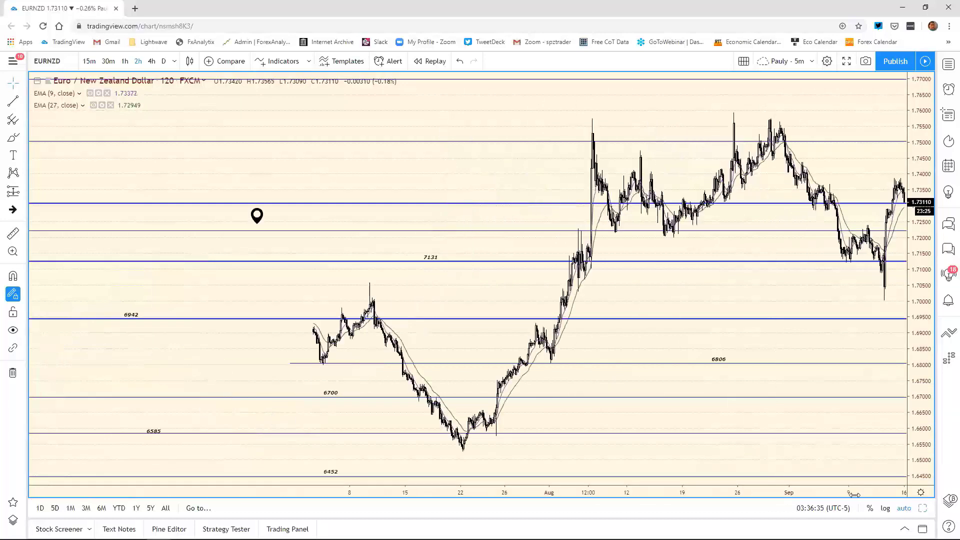
- Move the EUR/NZD weekly note marker down to August near 1.69, then bring up the bias chart
mouse_move(531, 197)
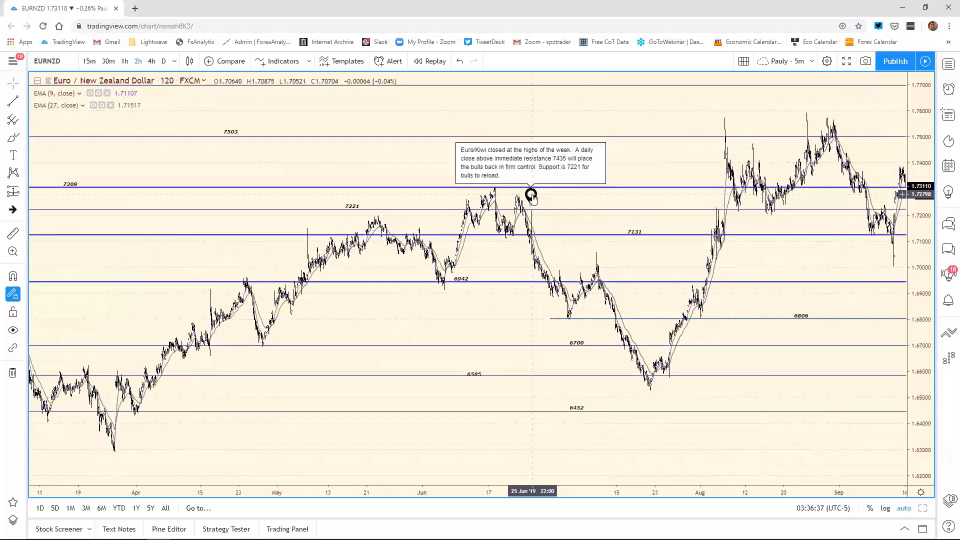
mouse_move(531, 197)
mouse_down()
mouse_move(587, 205)
mouse_move(782, 295)
mouse_move(803, 292)
mouse_up()
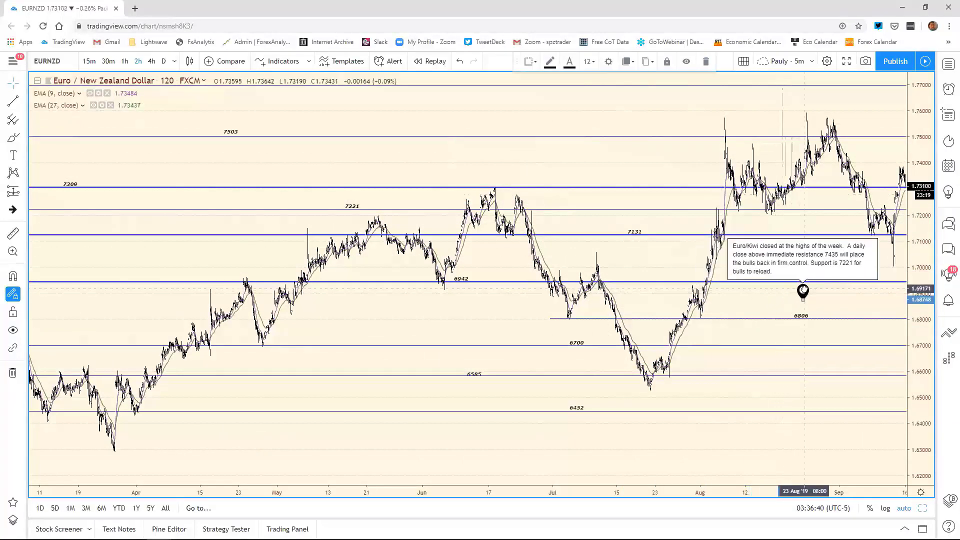
click(802, 291)
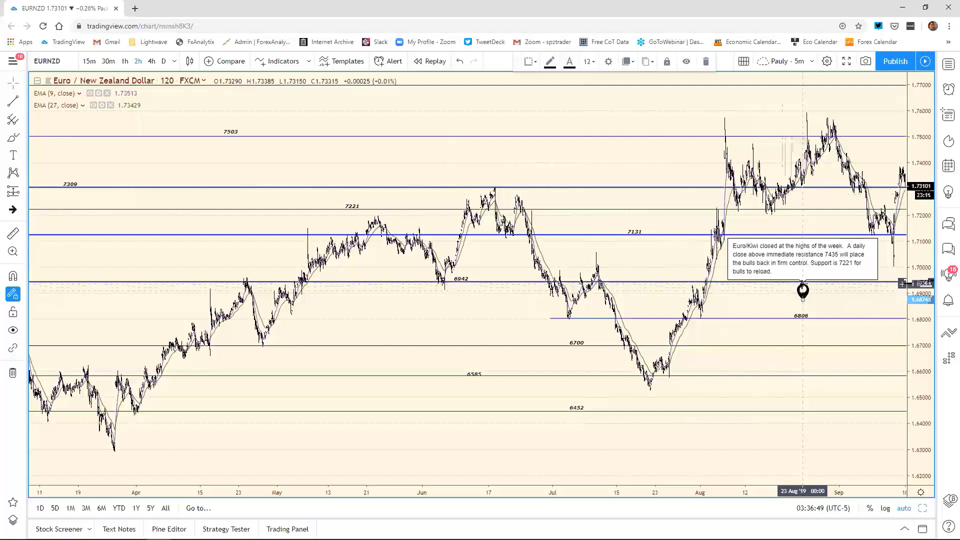
drag(803, 291, 804, 289)
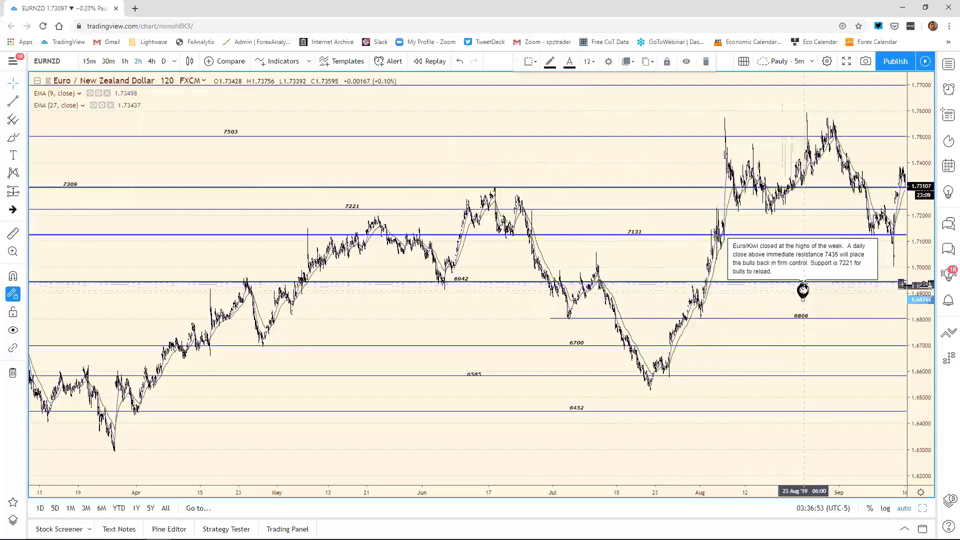
drag(803, 289, 803, 290)
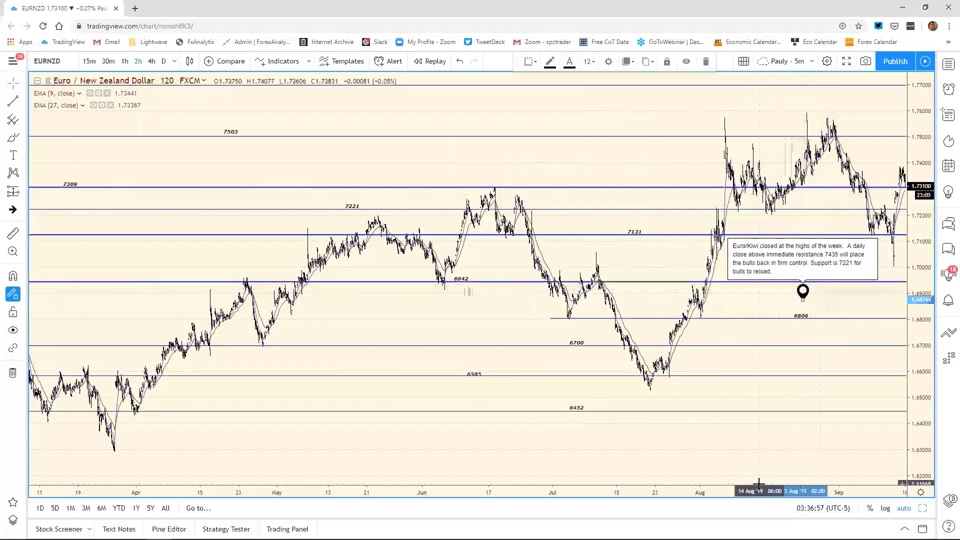
drag(744, 487, 488, 498)
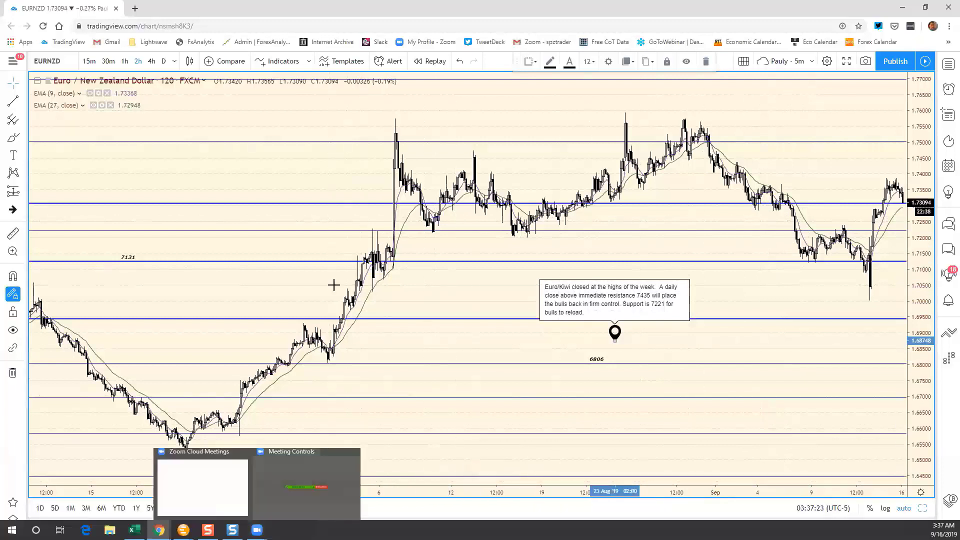
mouse_move(159, 529)
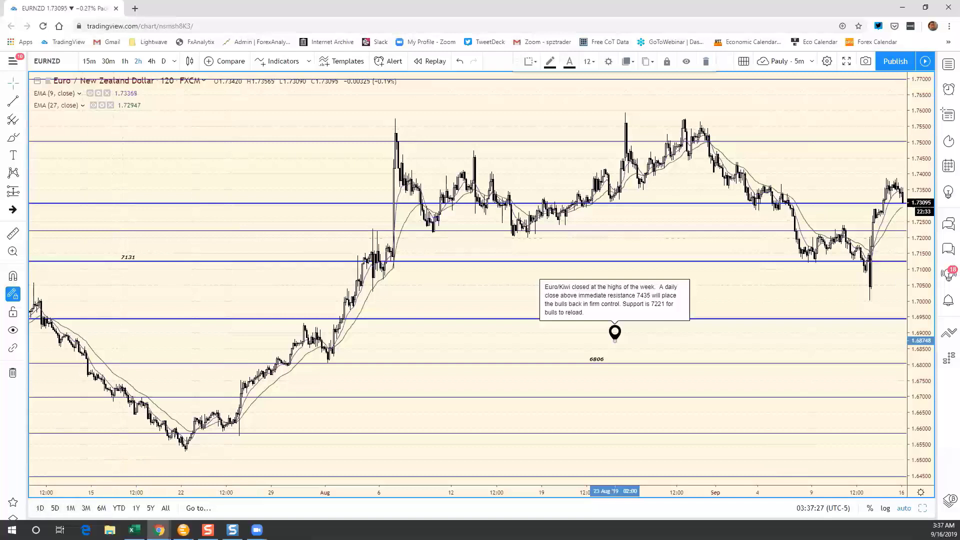
click(134, 530)
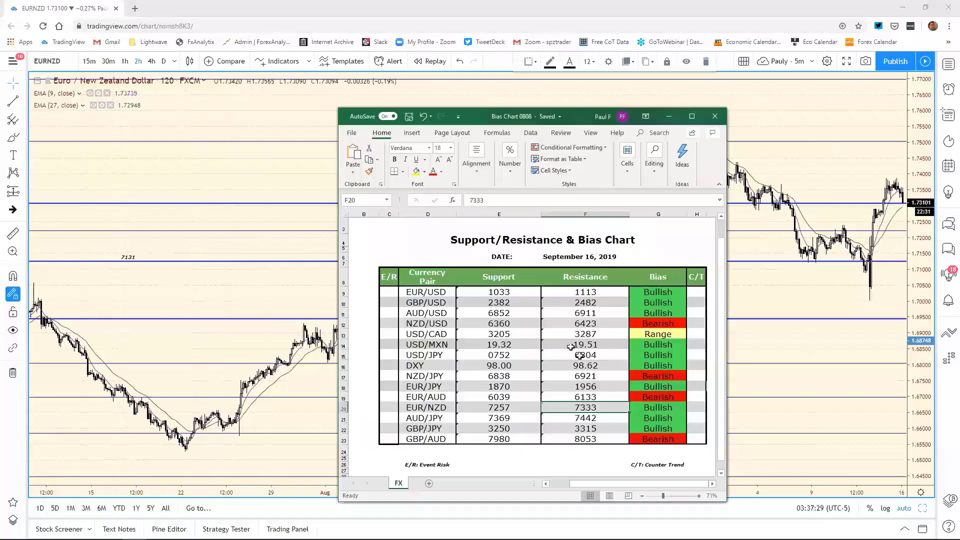
- Change the EUR/NZD support from 7257 to 7262
click(514, 406)
click(484, 201)
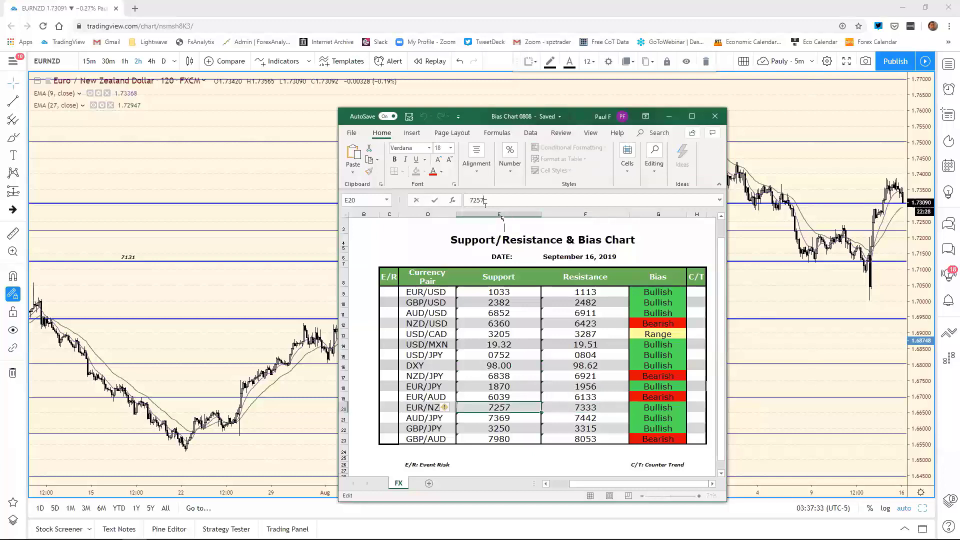
key(BackSpace)
key(BackSpace)
text(62)
key(Return)
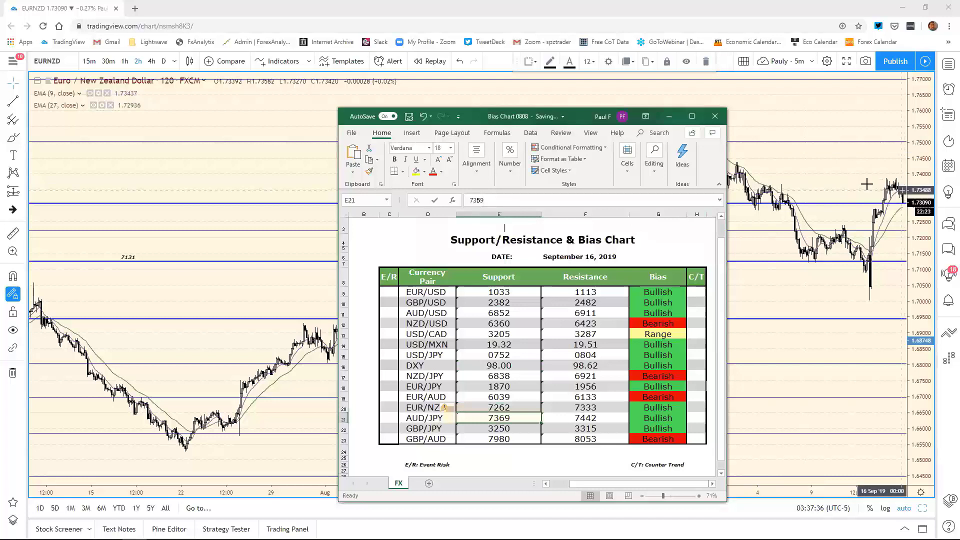
- After checking the chart, set the EUR/NZD resistance to 7369 and return to TradingView
click(849, 182)
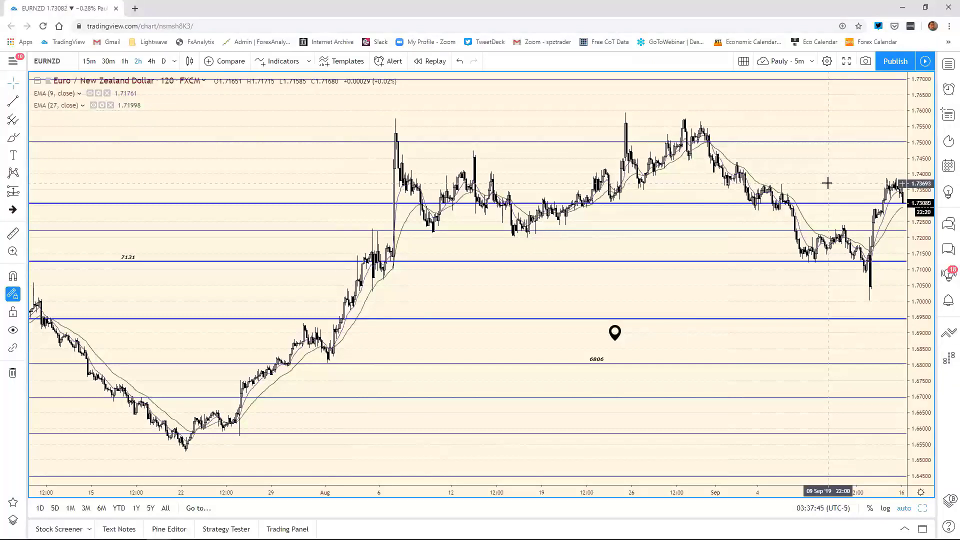
mouse_move(281, 524)
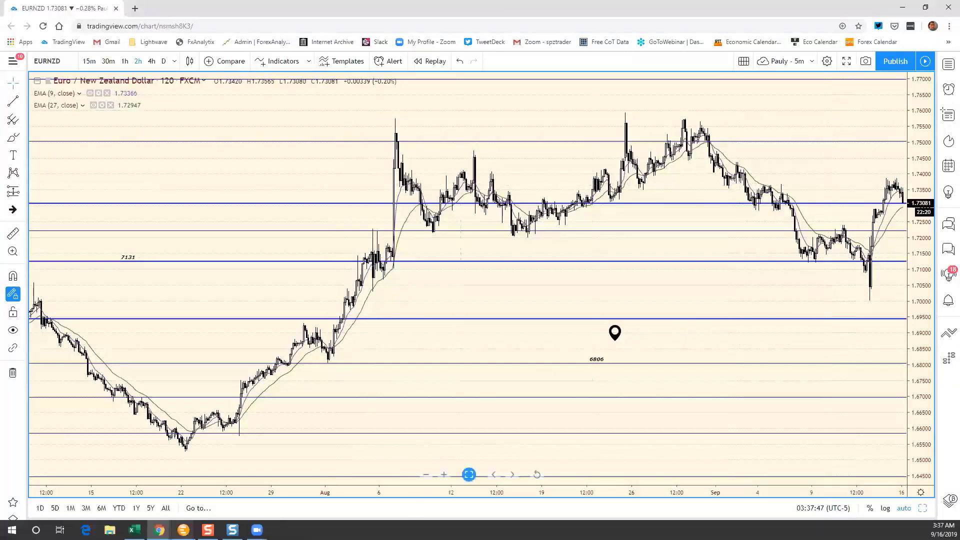
click(134, 530)
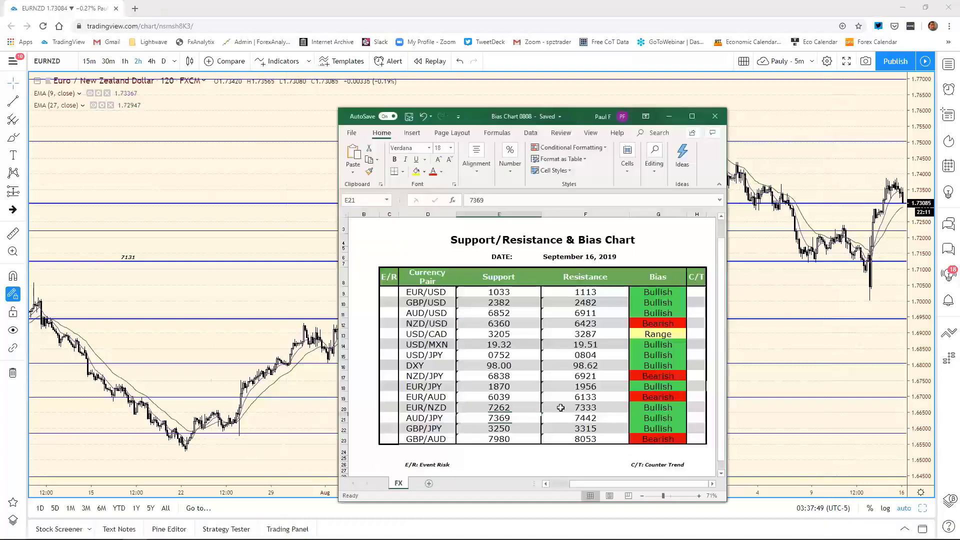
click(588, 406)
double_click(590, 406)
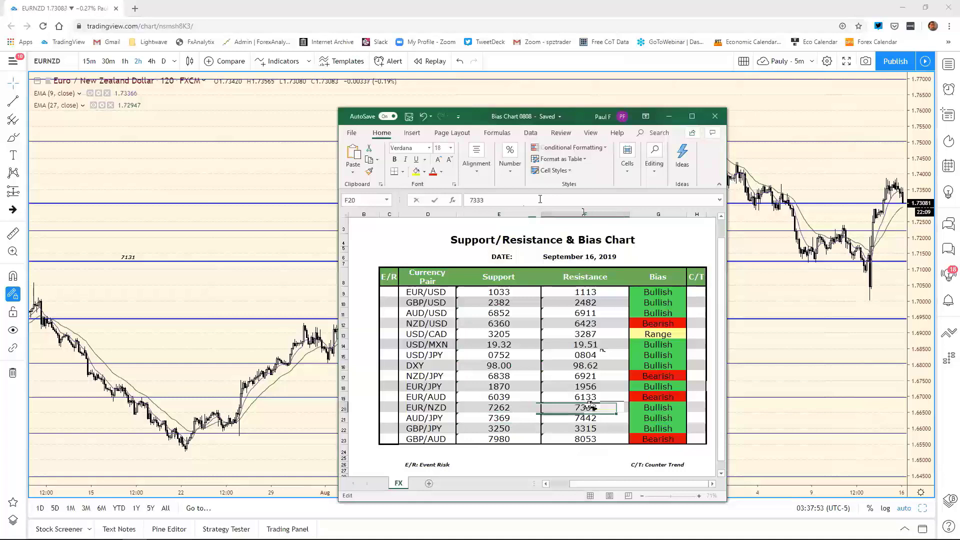
key(BackSpace)
key(Return)
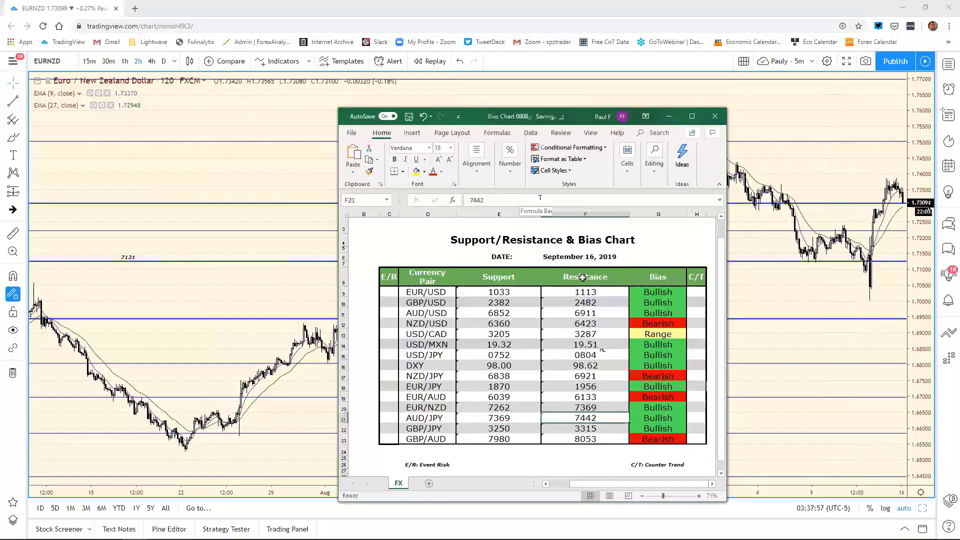
click(764, 214)
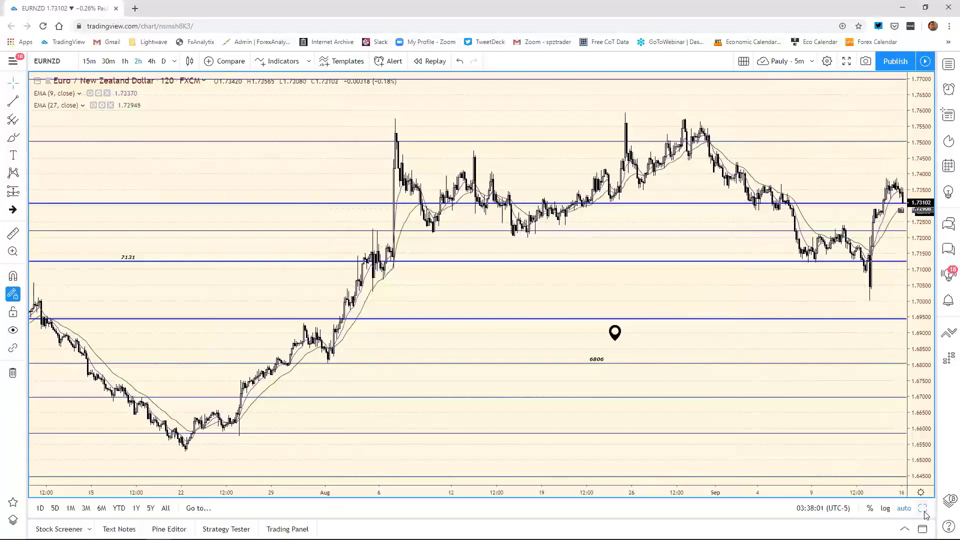
- Load AUDJPY into the top-left pane and enlarge it to a single chart
key(alt+Return)
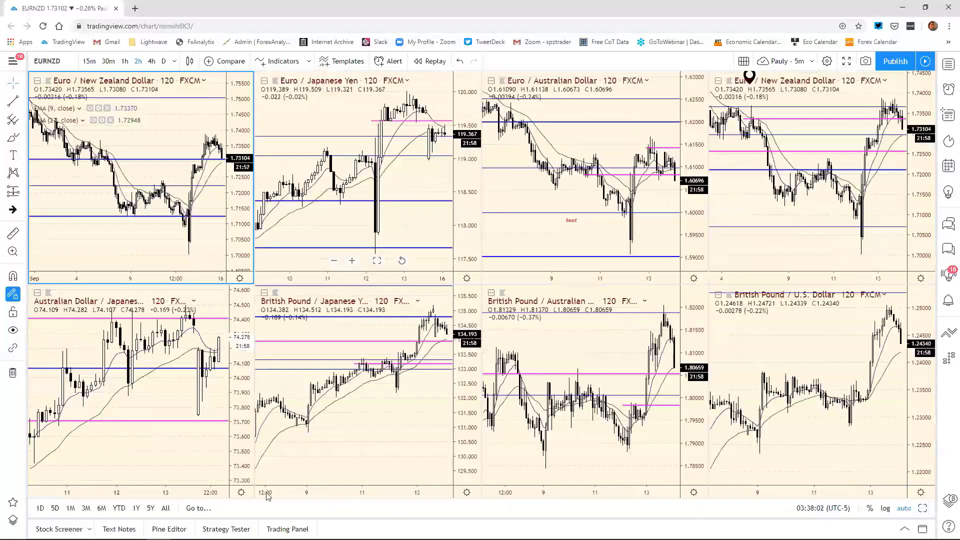
click(164, 474)
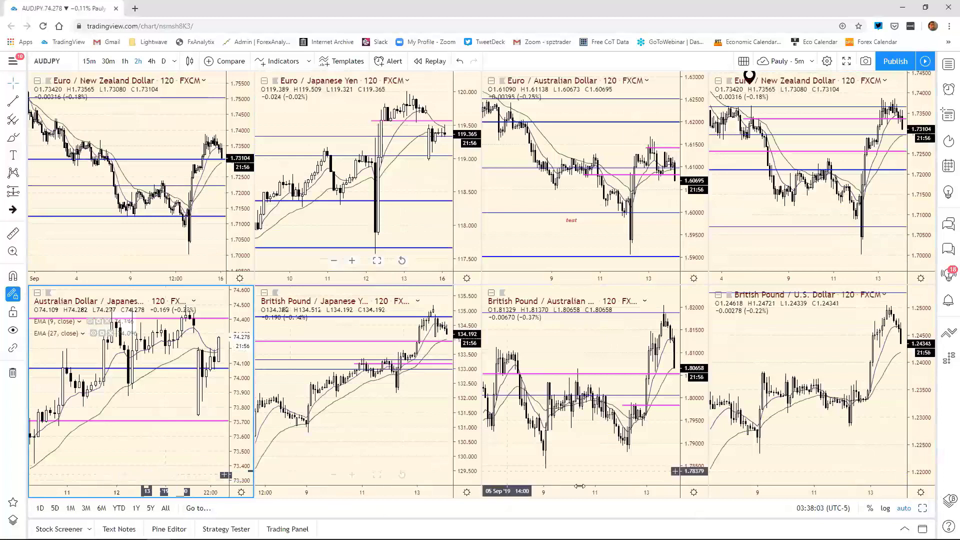
click(180, 121)
text(A)
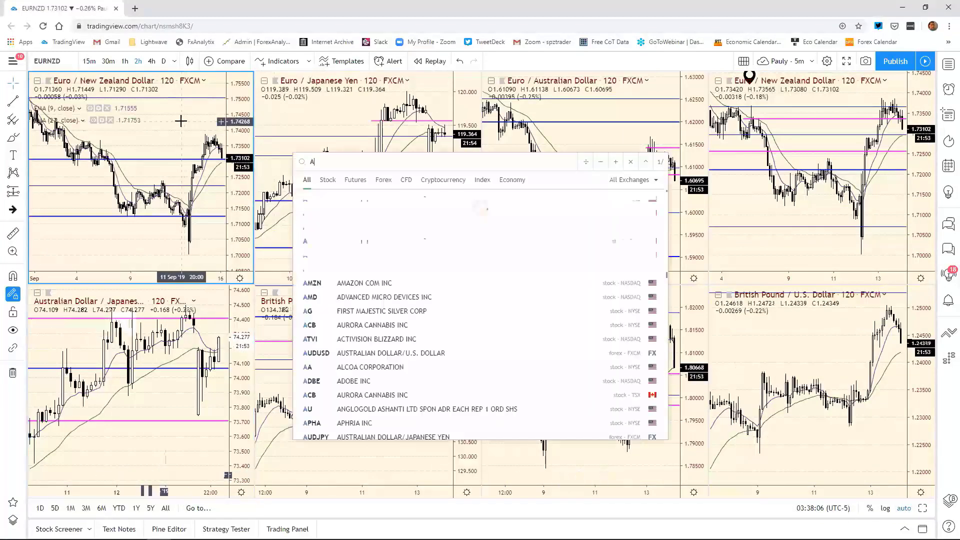
text(UDJ)
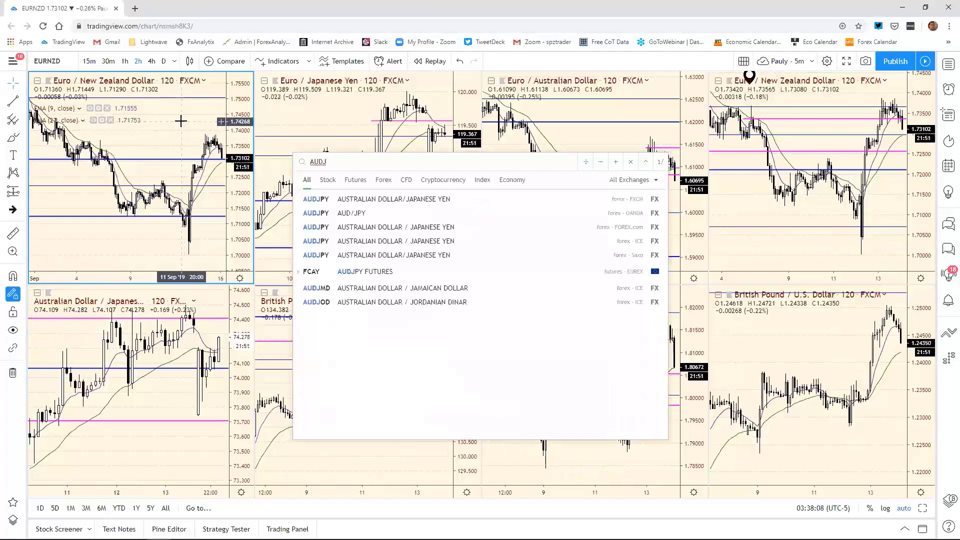
text(PY)
key(Return)
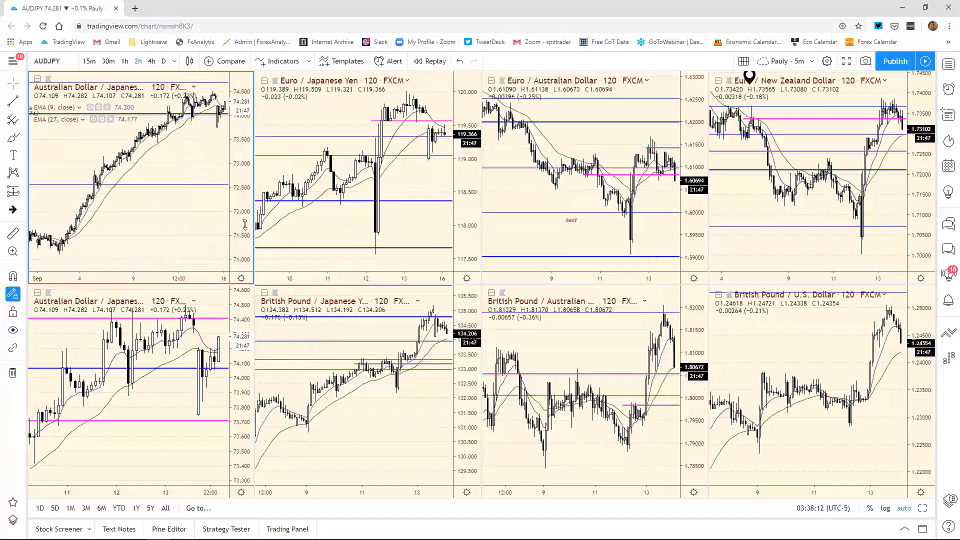
click(923, 508)
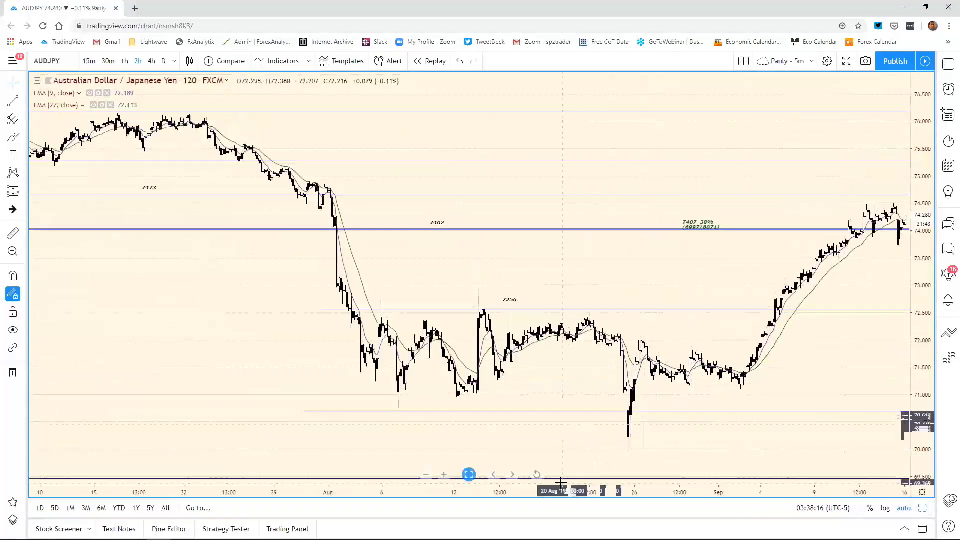
- Drag the AUDJPY note pin onto the 7256 line and zoom in on the latest candles
scroll(473, 401, down, 3)
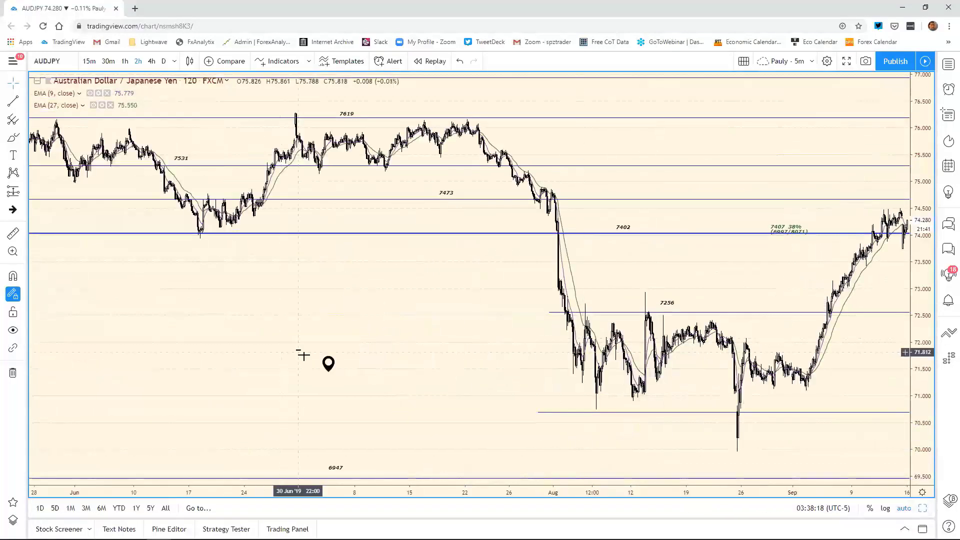
mouse_move(333, 366)
mouse_move(336, 369)
mouse_down()
mouse_move(739, 364)
mouse_move(770, 316)
mouse_move(742, 312)
mouse_up()
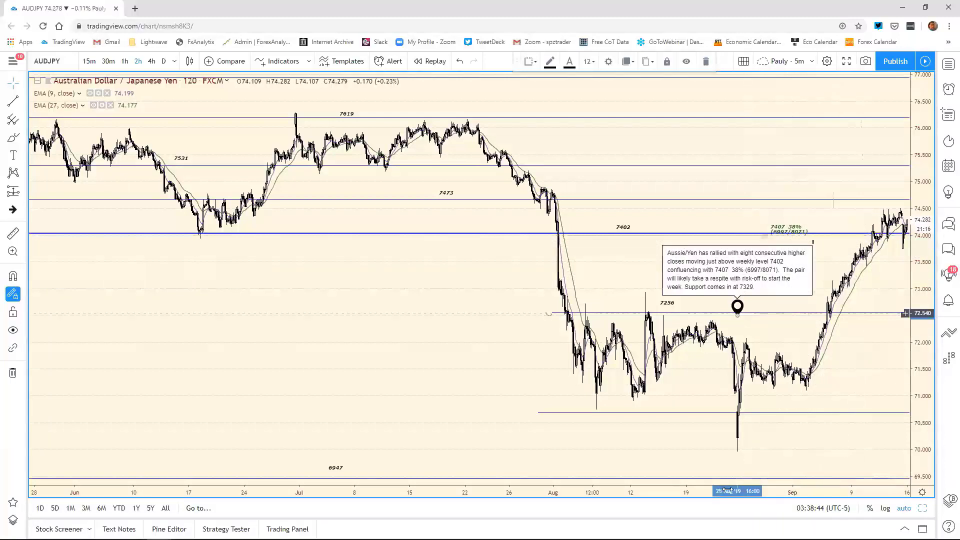
scroll(538, 452, up, 5)
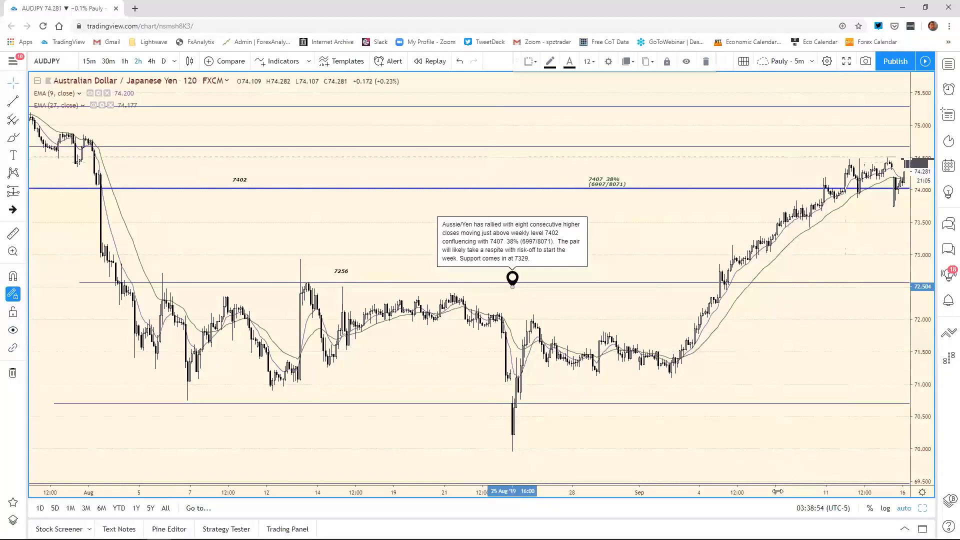
drag(777, 492, 144, 463)
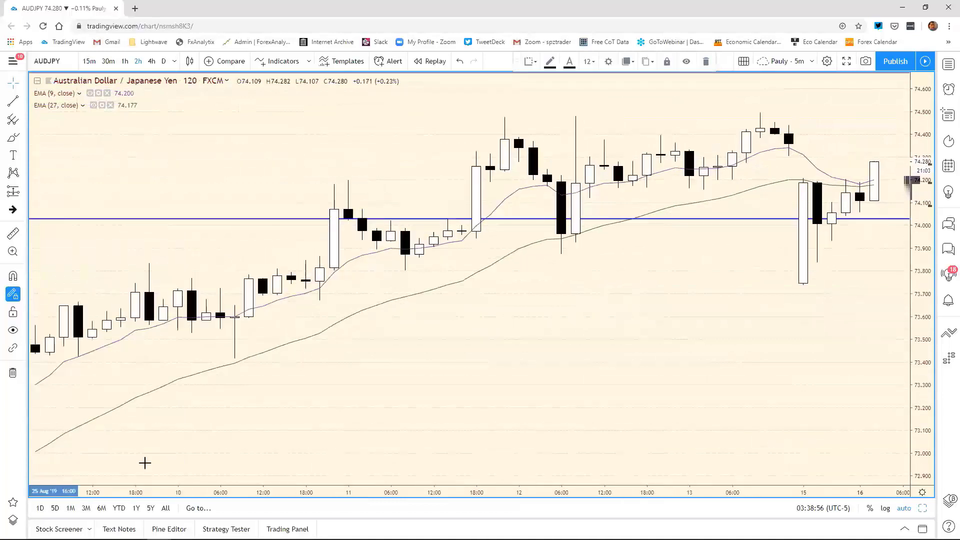
drag(709, 490, 332, 460)
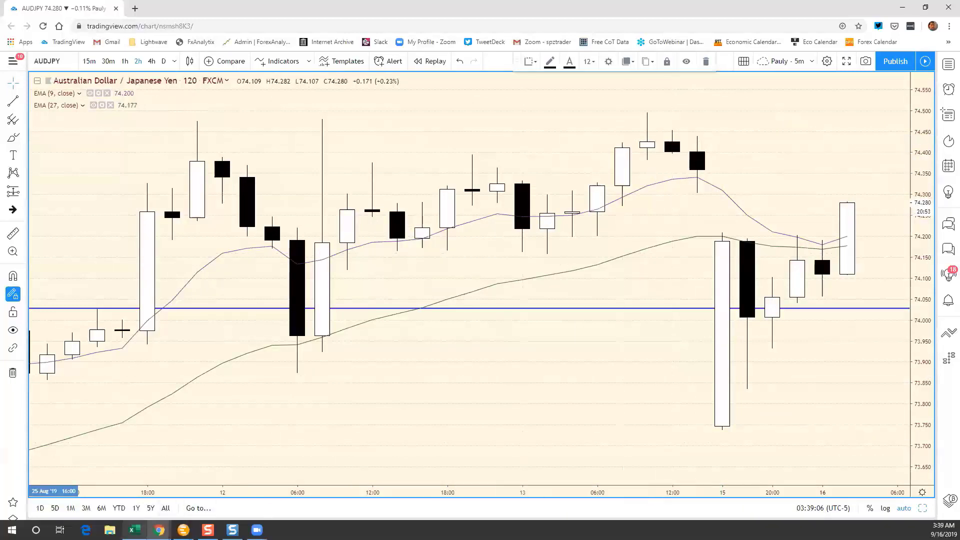
- Change the AUD/JPY resistance in cell F21 from 7442 to 7443
click(134, 529)
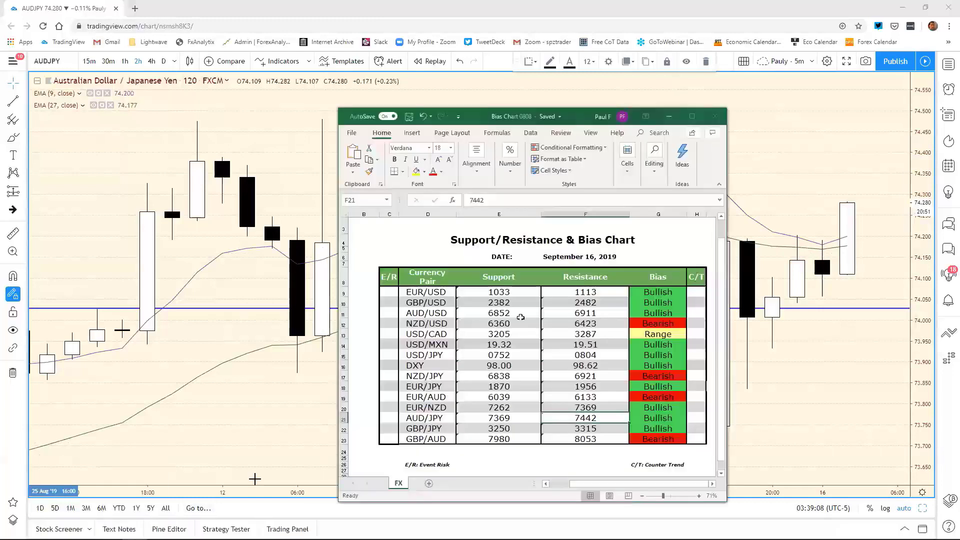
drag(623, 401, 593, 402)
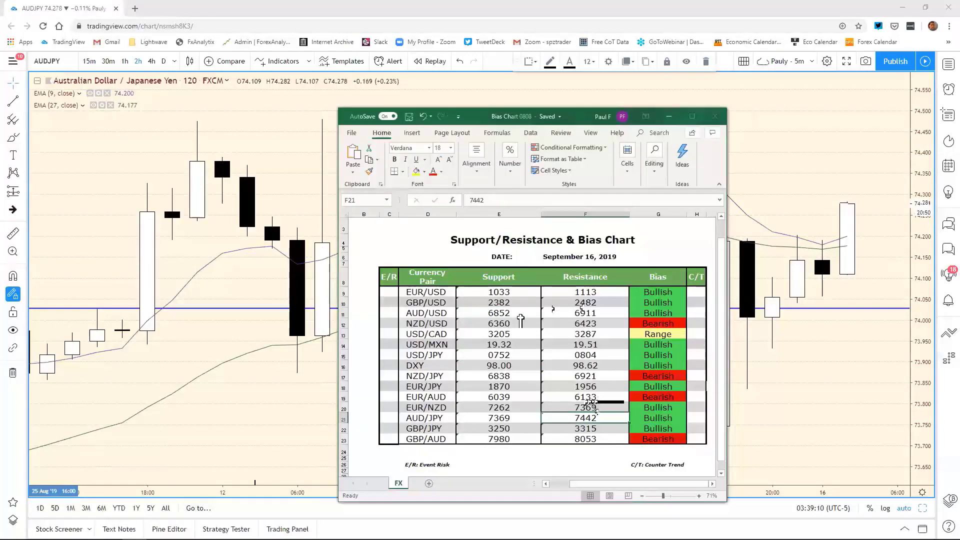
click(507, 195)
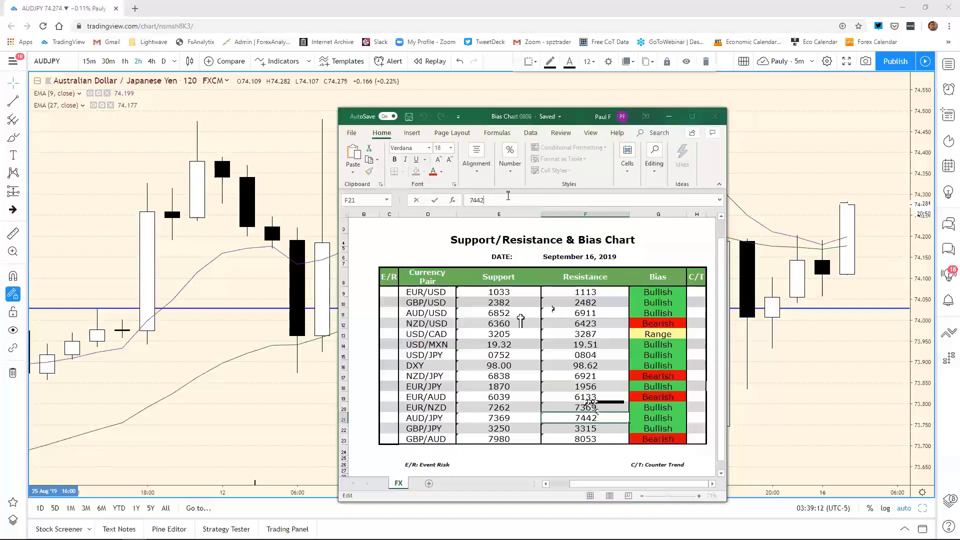
text(3)
key(Return)
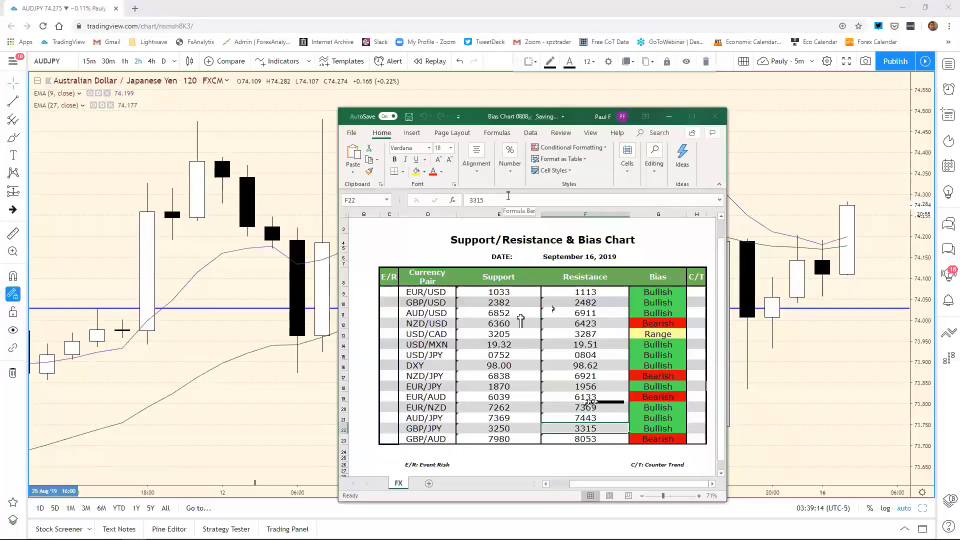
- Zoom out and back in on AUDJPY around the 7256 support, then bring up the bias chart
click(763, 191)
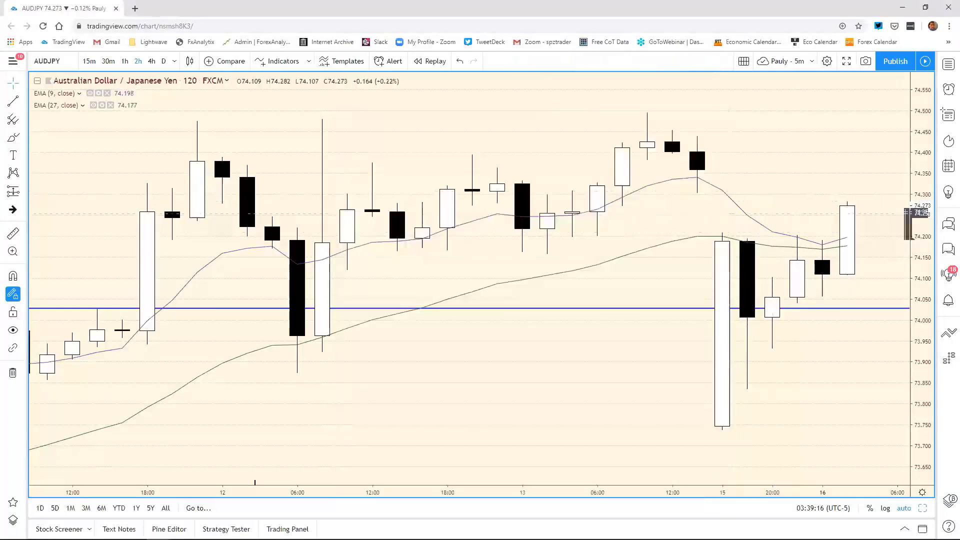
scroll(582, 493, down, 5)
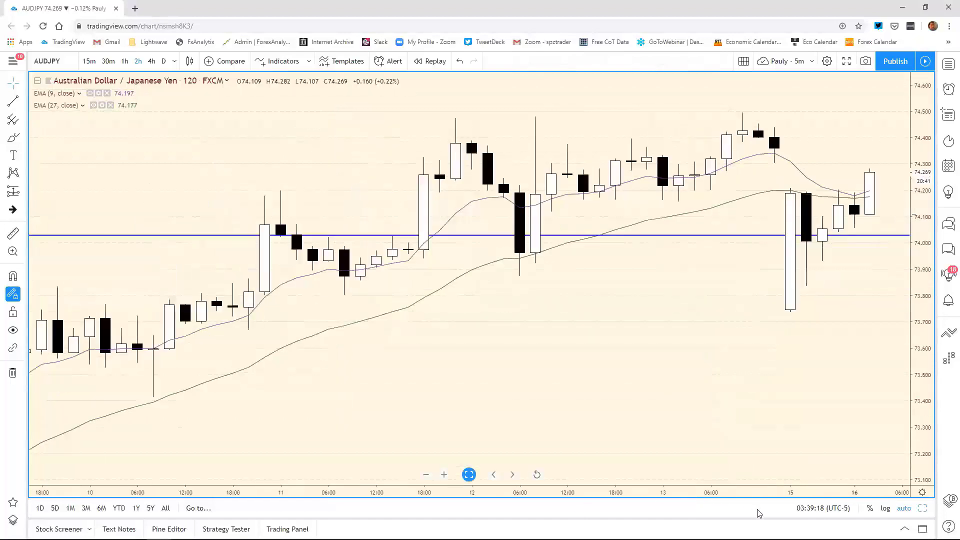
scroll(804, 520, down, 10)
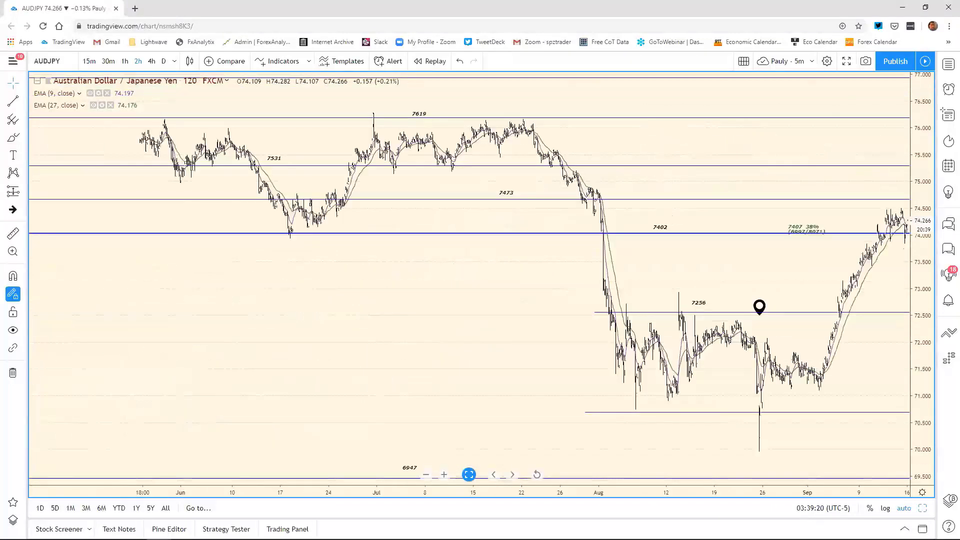
scroll(794, 119, up, 10)
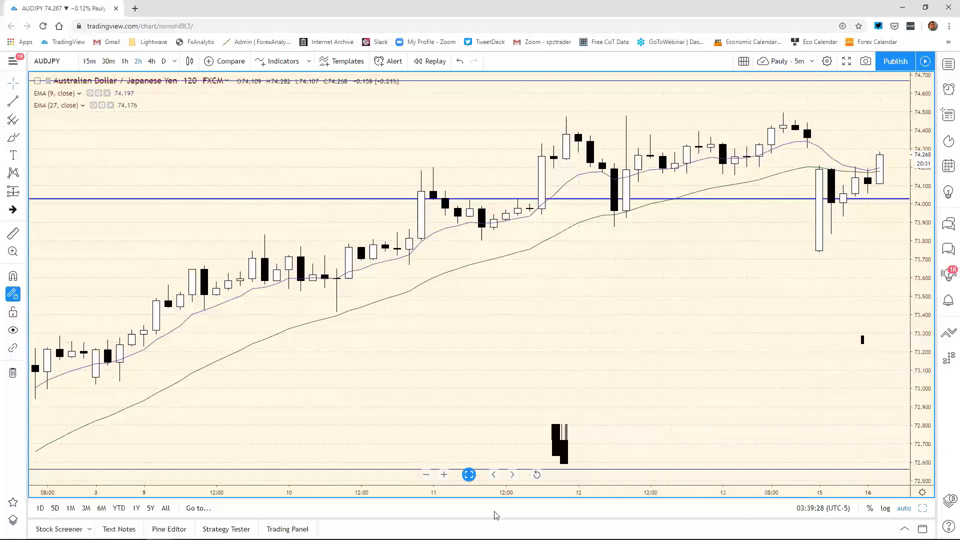
scroll(470, 280, down, 10)
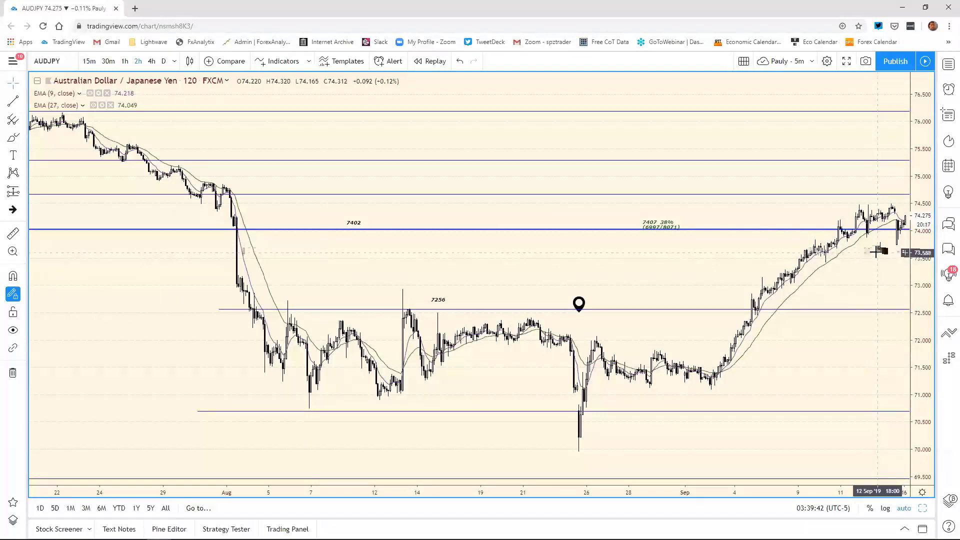
mouse_move(116, 516)
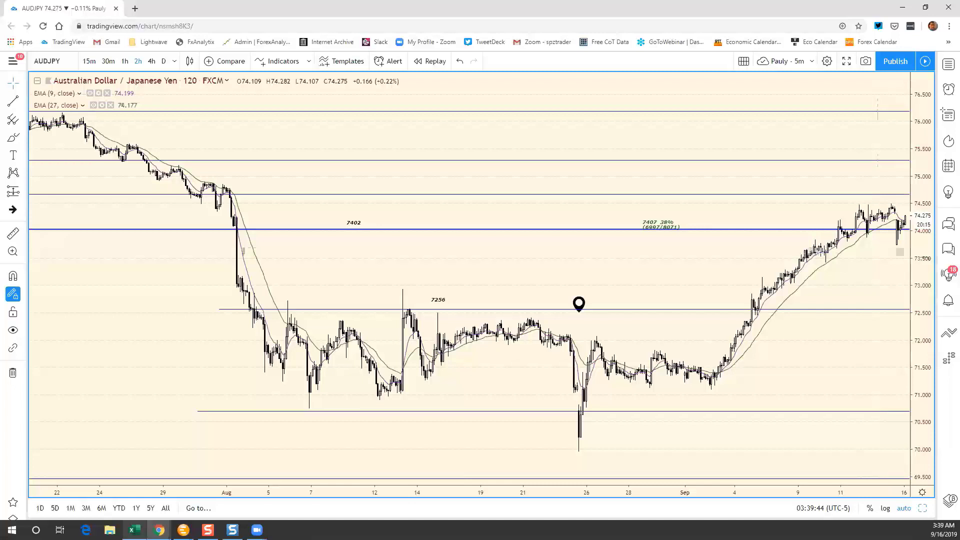
click(134, 530)
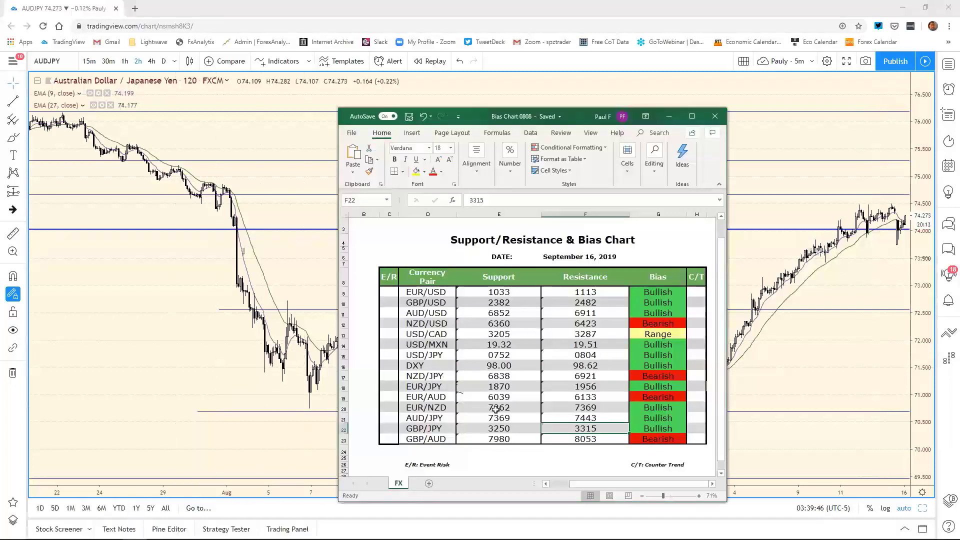
- Change the AUD/JPY support in cell E21 from 7369 to 7357 and return to TradingView
click(509, 418)
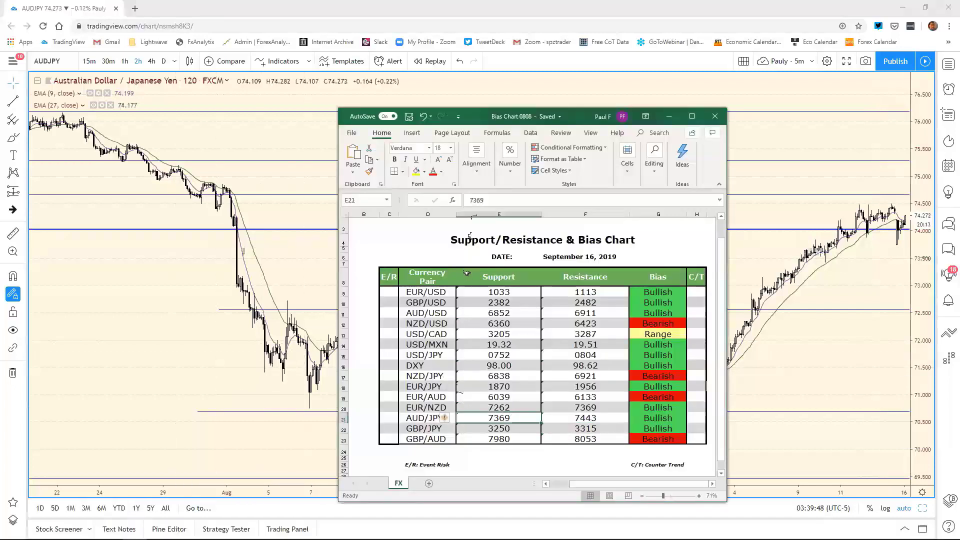
click(493, 201)
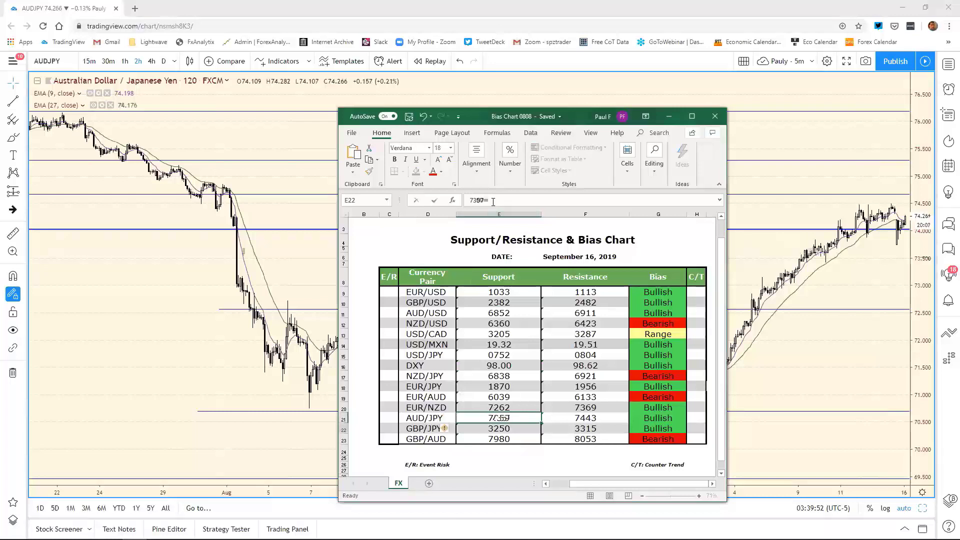
key(Return)
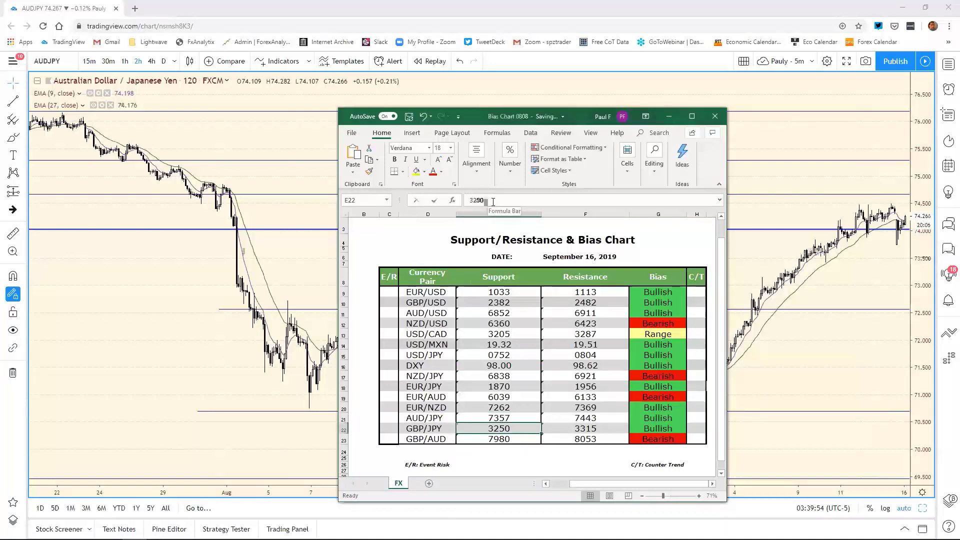
click(757, 129)
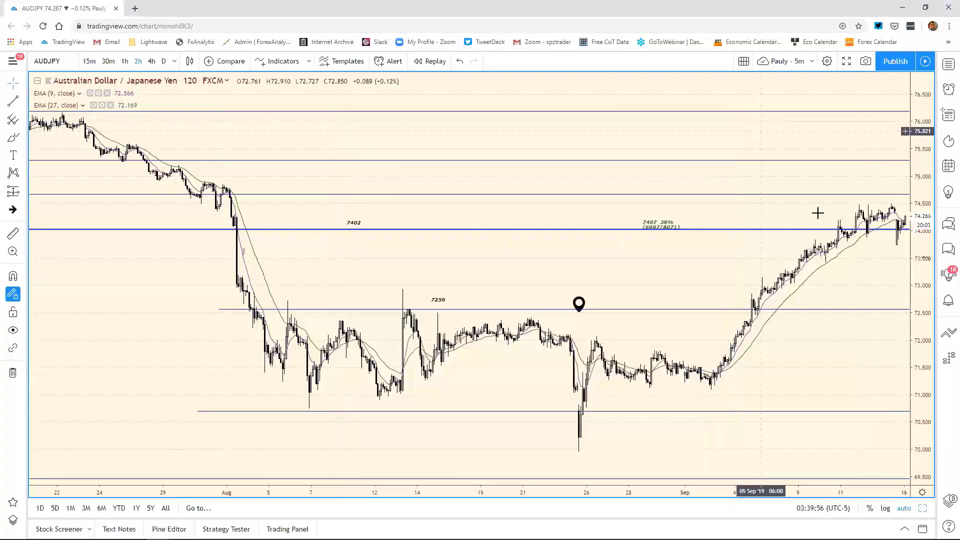
- Restore the eight-chart grid and load GBPJPY into the top-left pane
click(924, 508)
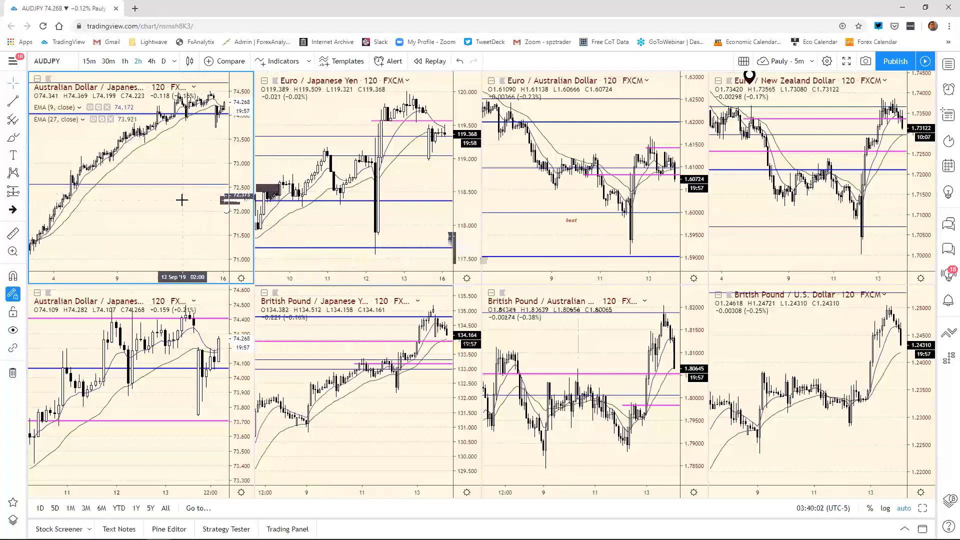
text(gbp)
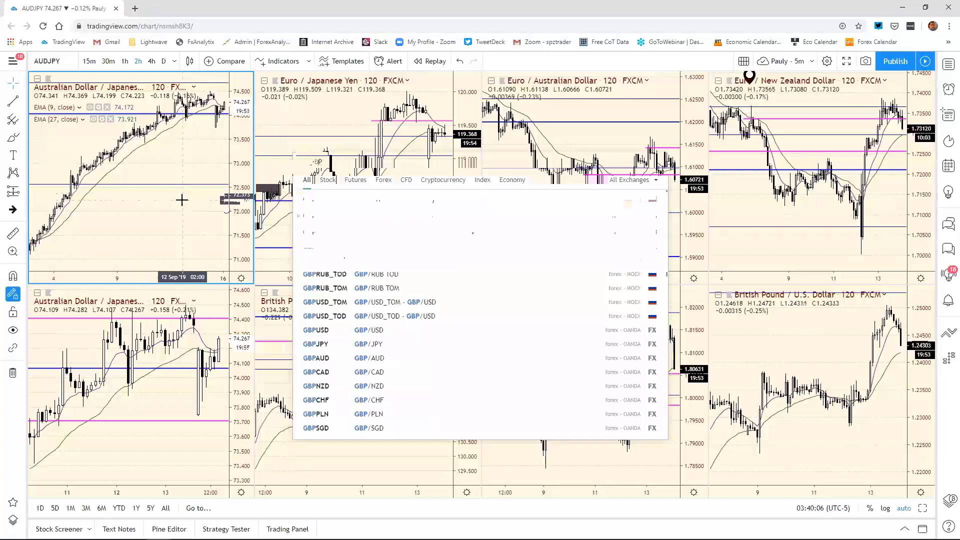
text(jpy)
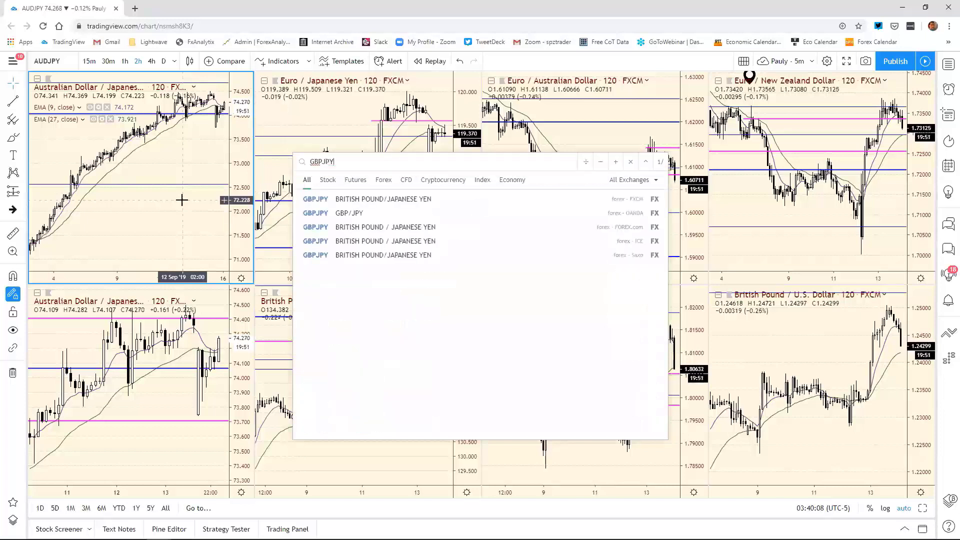
key(Return)
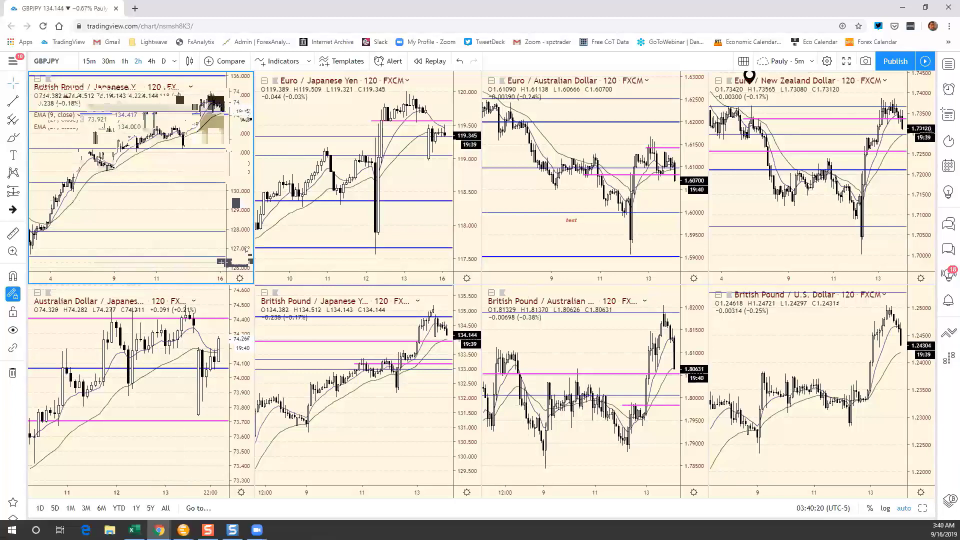
- View GBPJPY as a full-size daily chart zoomed to May–September 2019, adjusting the level near 134
click(922, 508)
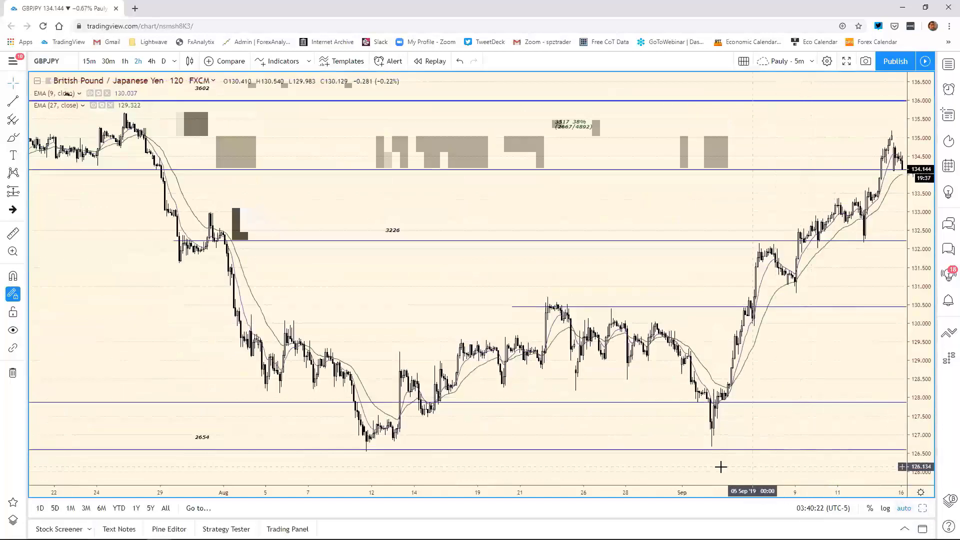
click(923, 508)
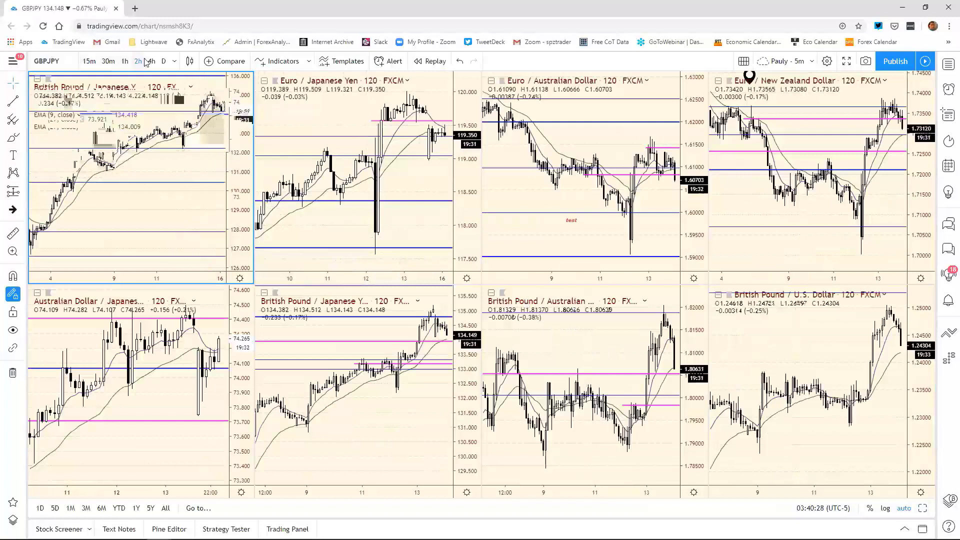
click(164, 61)
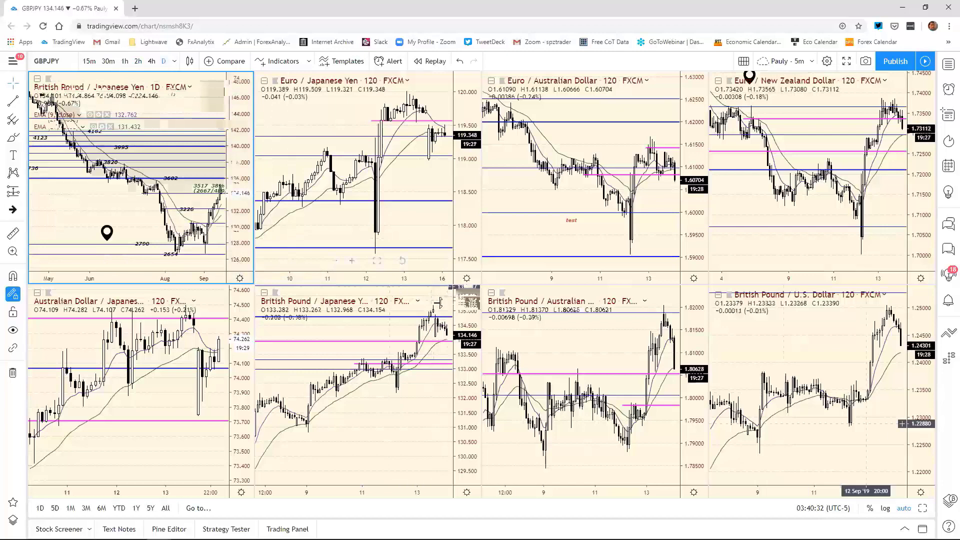
click(923, 509)
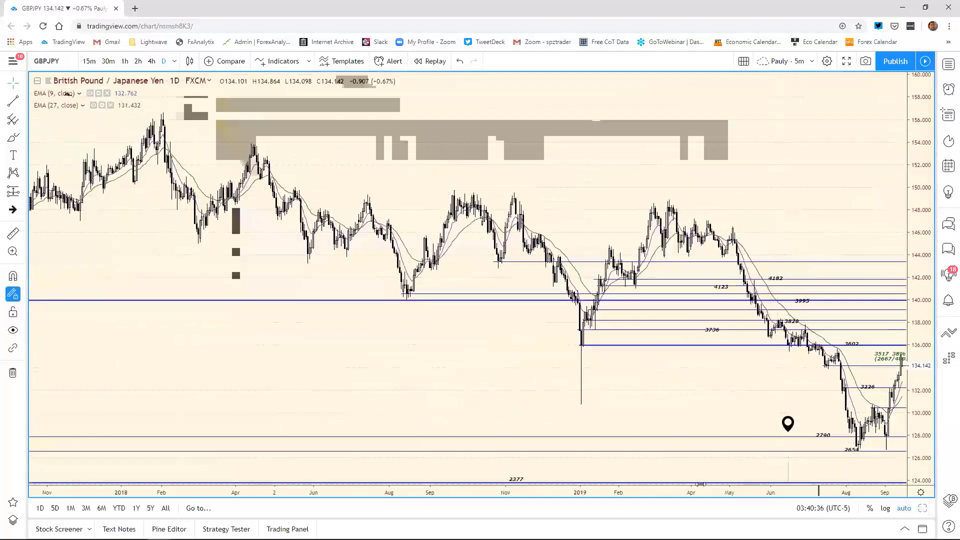
drag(700, 484, 376, 417)
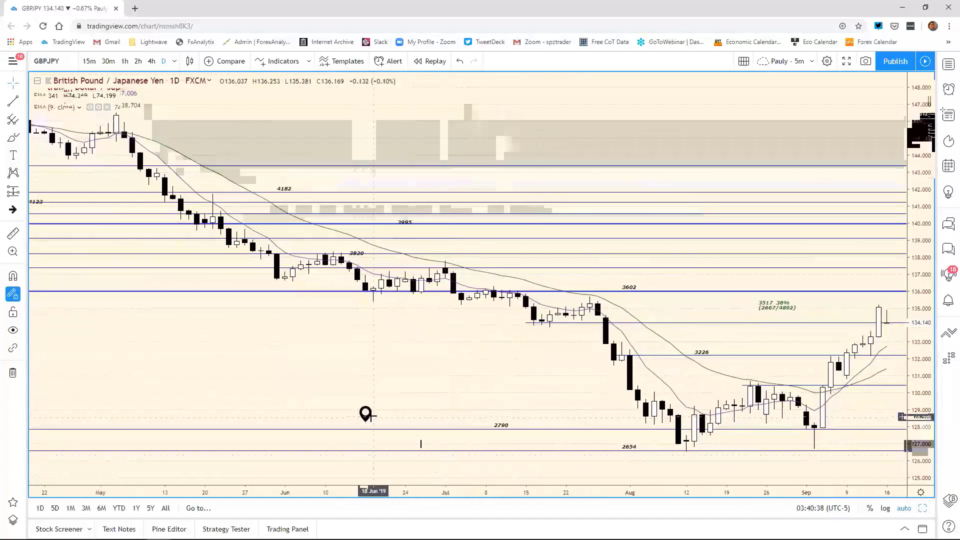
mouse_move(365, 417)
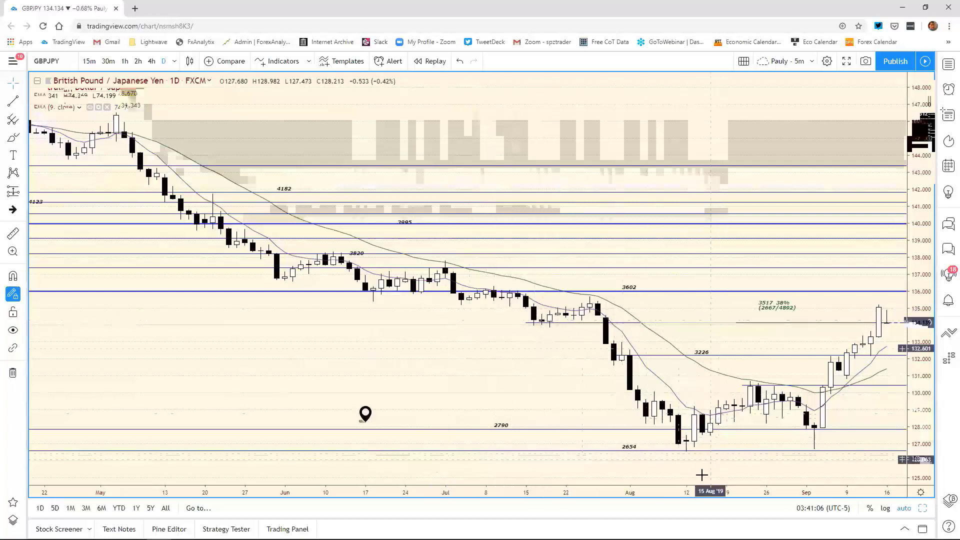
drag(703, 492, 457, 492)
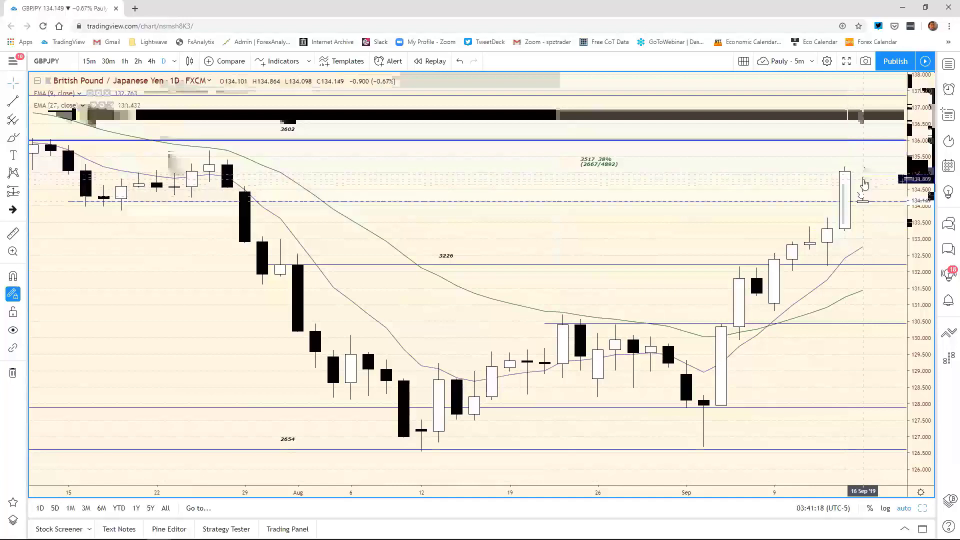
mouse_move(863, 201)
mouse_down()
mouse_move(863, 192)
mouse_move(860, 203)
mouse_up()
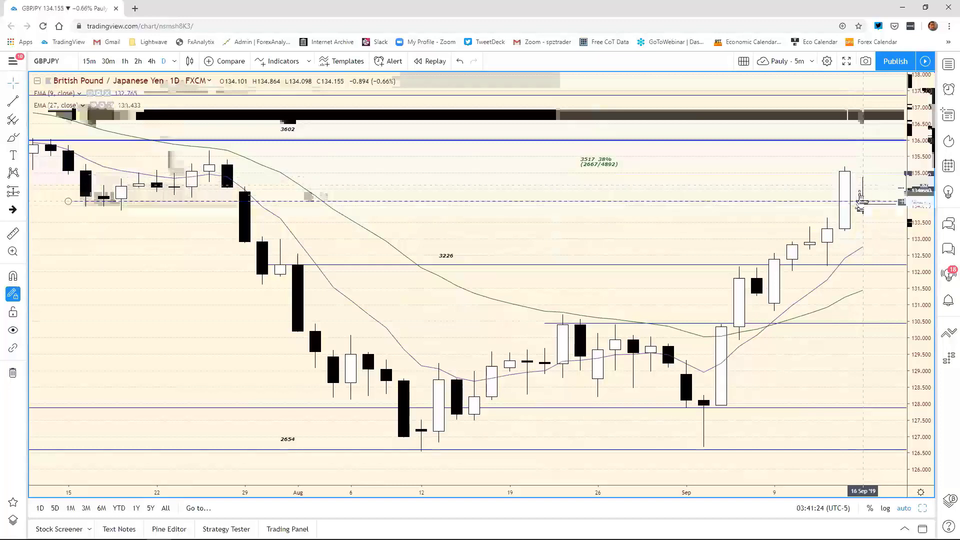
- Enlarge the GBP/JPY 120-minute chart to full size, reset its view and zoom out
click(923, 508)
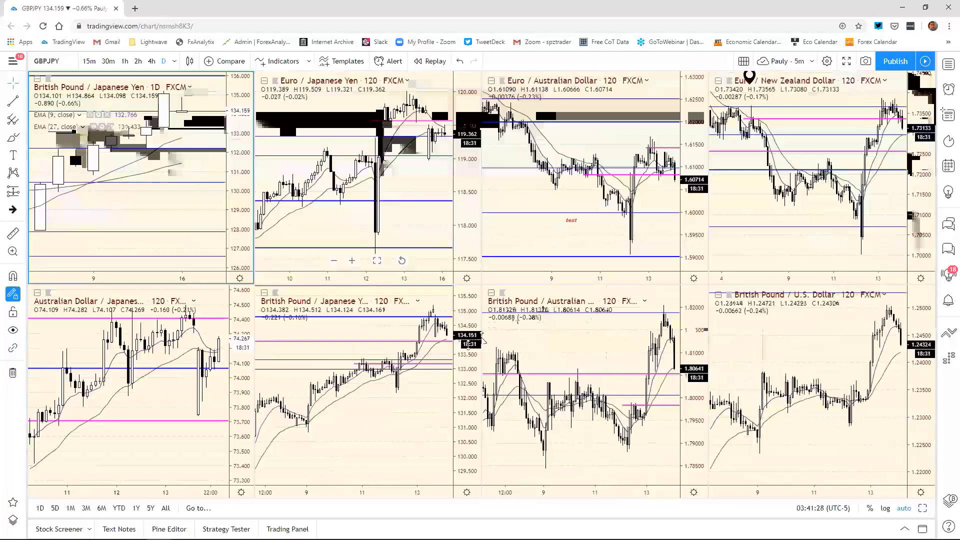
click(482, 339)
click(923, 508)
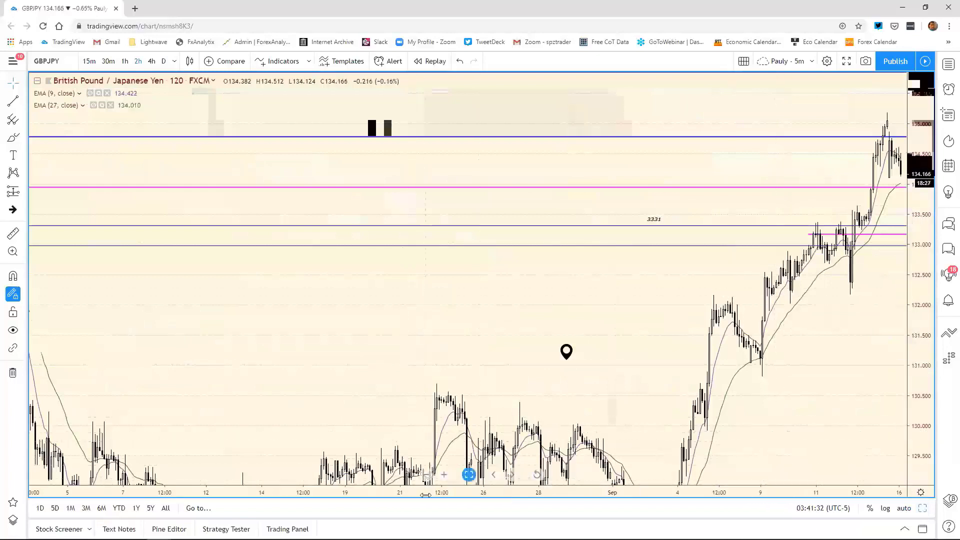
click(537, 476)
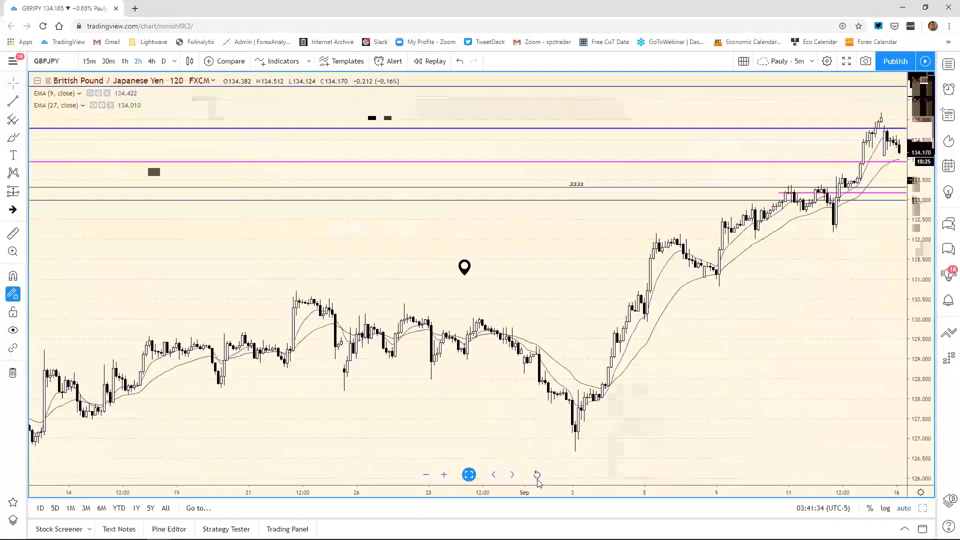
scroll(473, 360, down, 5)
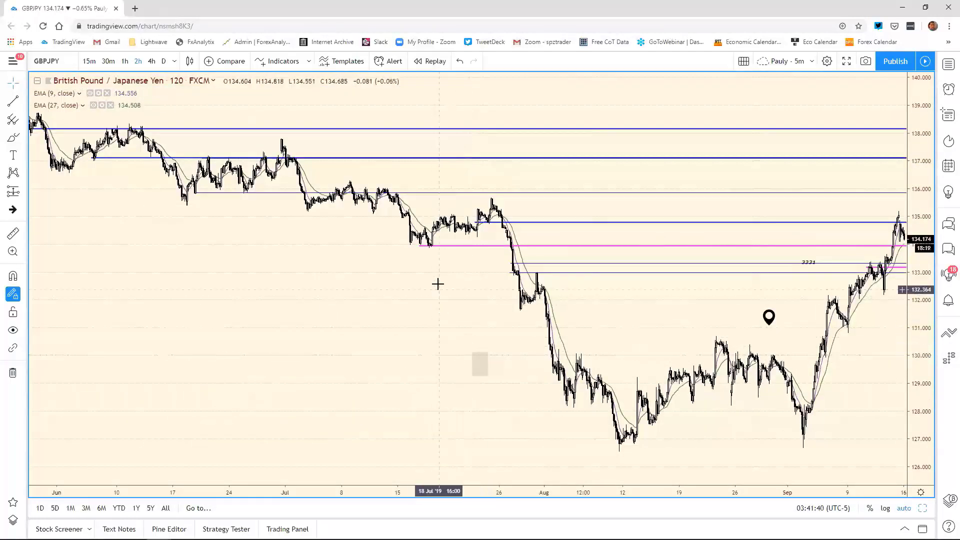
- Change the magenta horizontal ray near 133.9 to dark blue
click(449, 246)
right_click(448, 247)
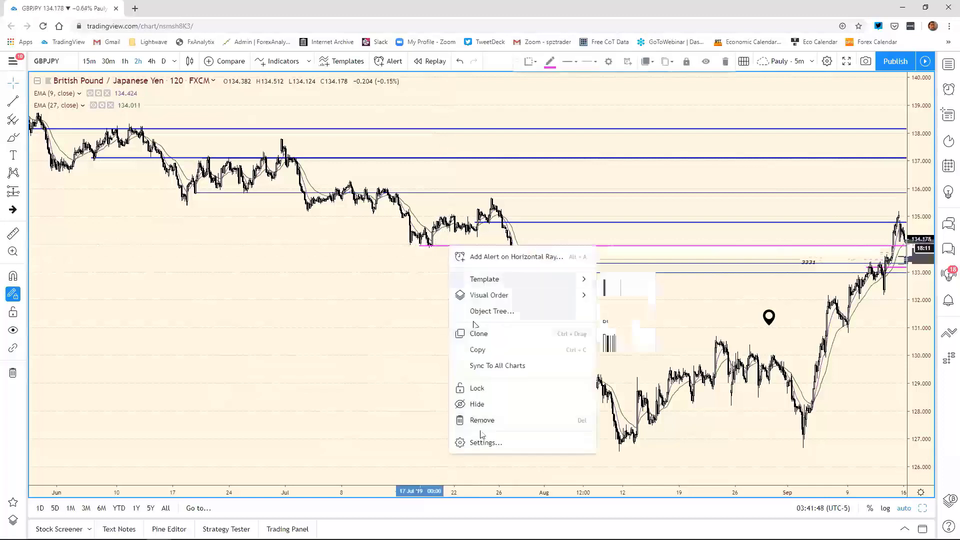
click(485, 443)
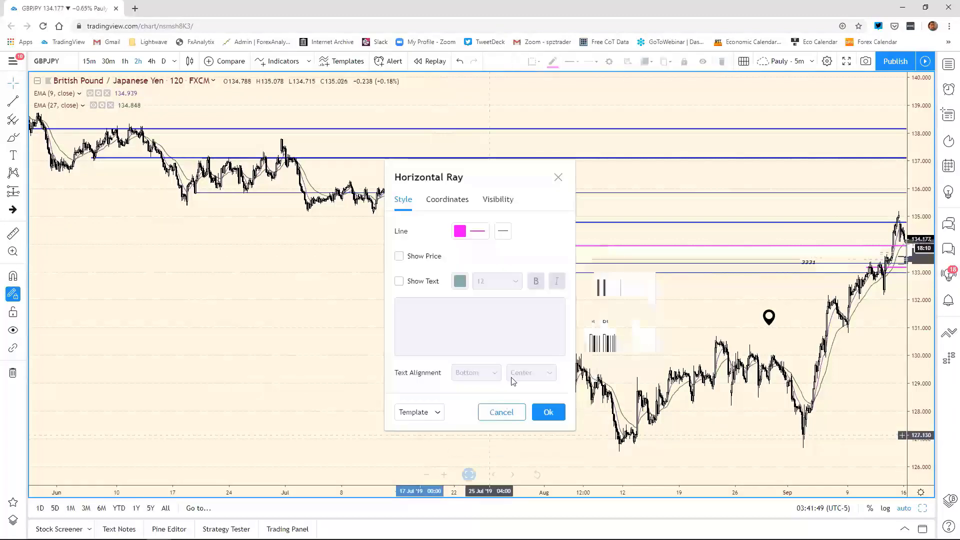
click(459, 231)
click(473, 371)
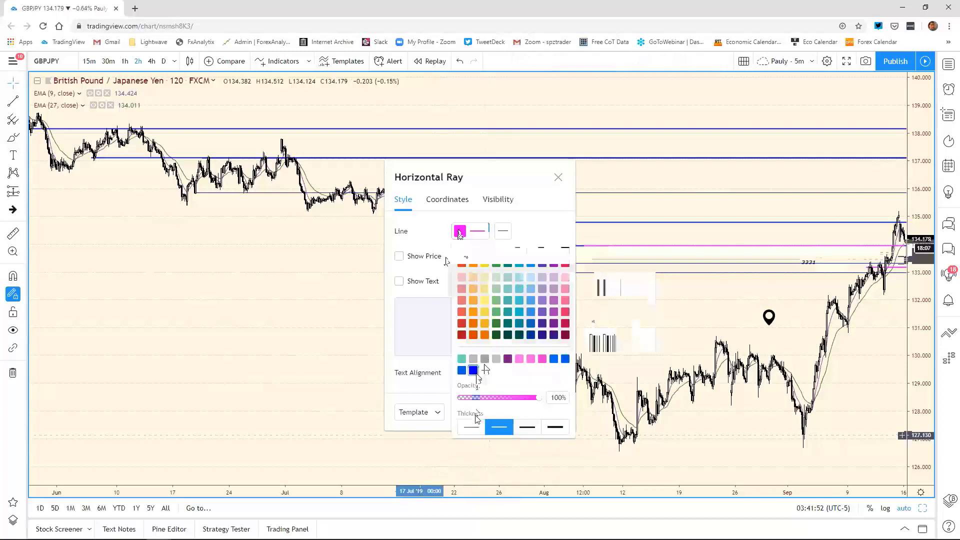
click(429, 389)
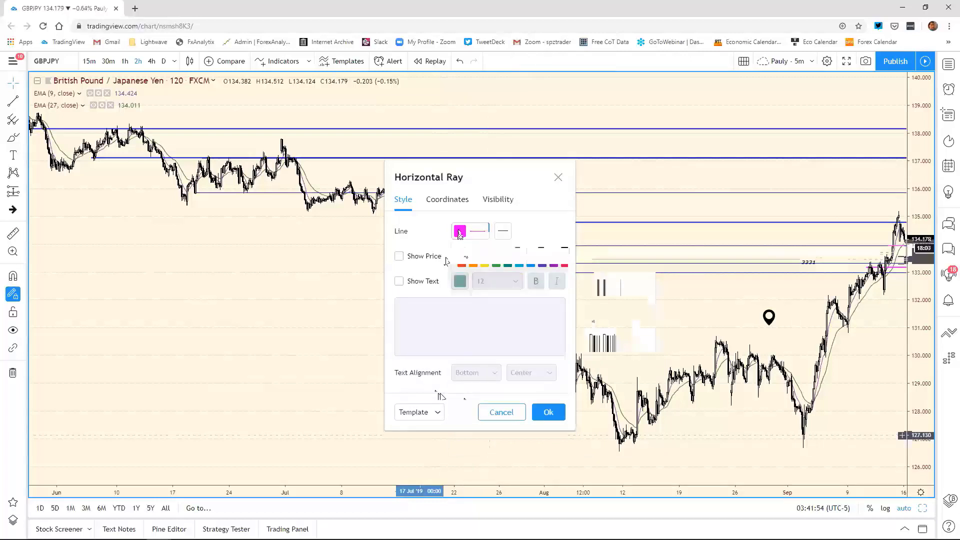
click(558, 418)
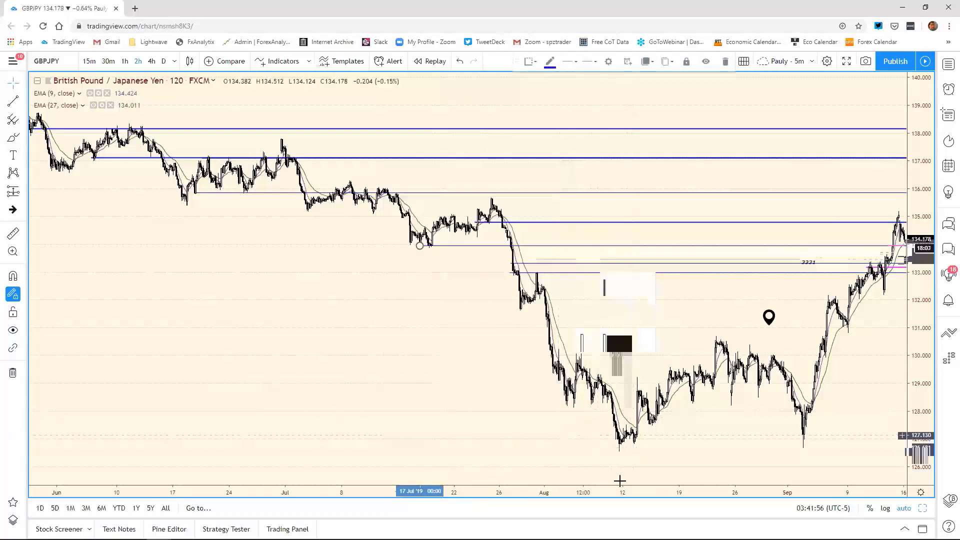
- Move the pink ray up to about 134.5 beside the latest candles
drag(620, 488, 65, 443)
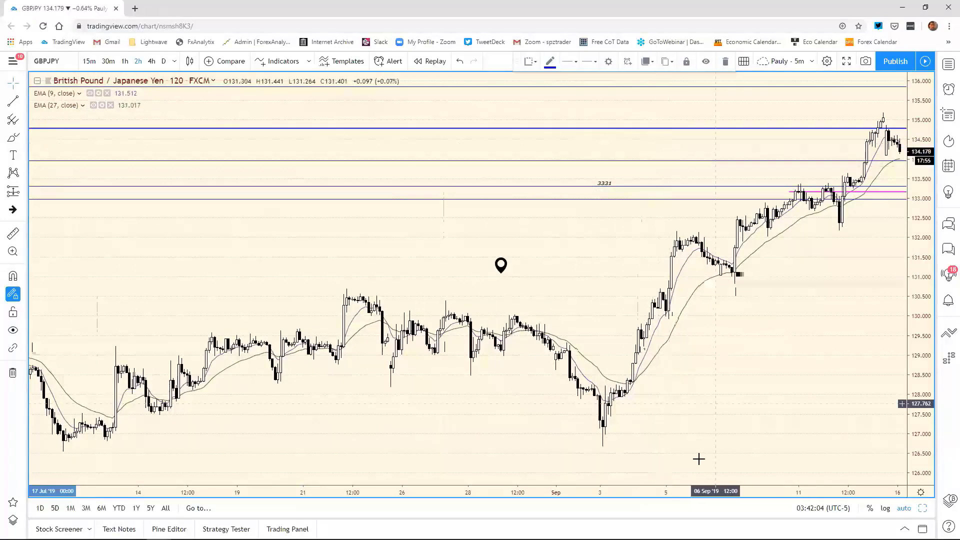
scroll(74, 431, up, 5)
scroll(75, 431, up, 3)
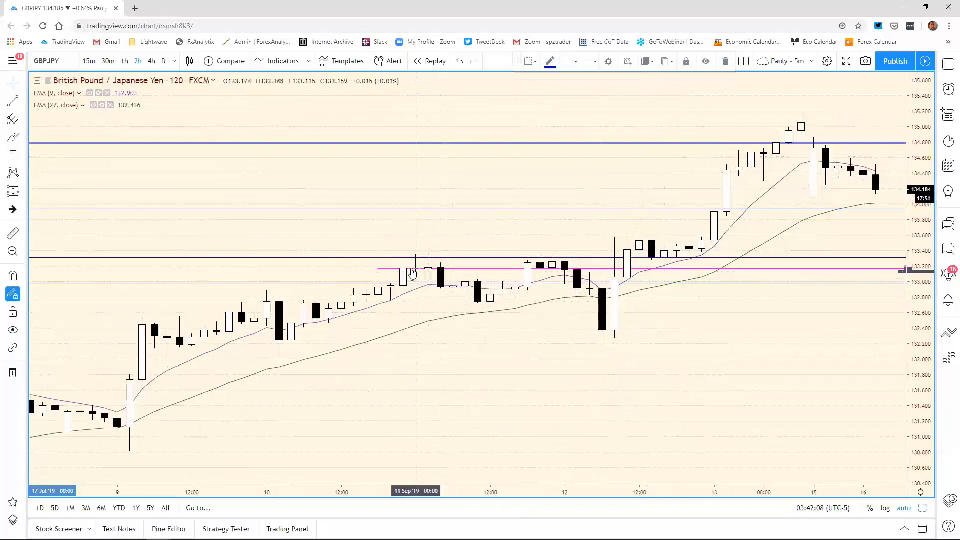
drag(411, 273, 868, 167)
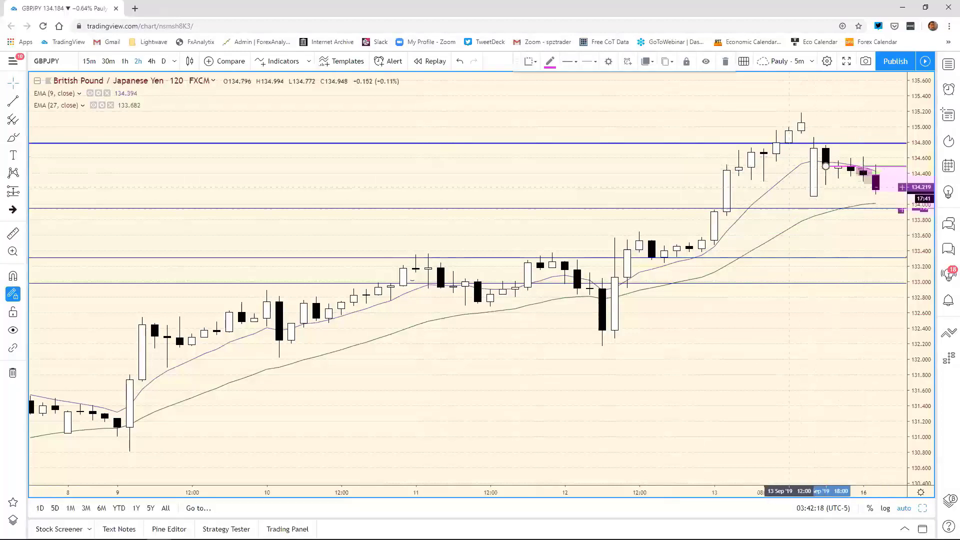
click(794, 166)
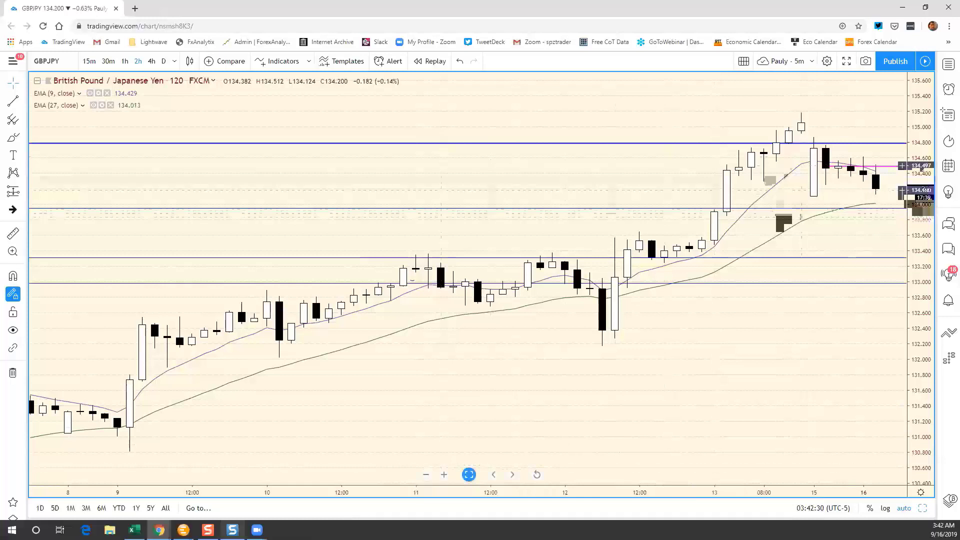
- Change the GBP/JPY resistance in the Excel bias chart from 3315 to 3450
click(134, 530)
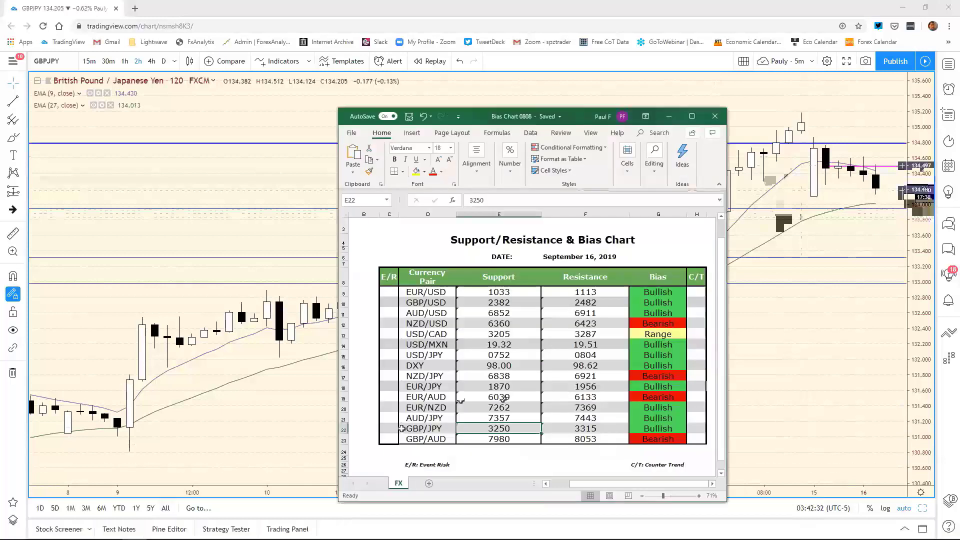
click(597, 426)
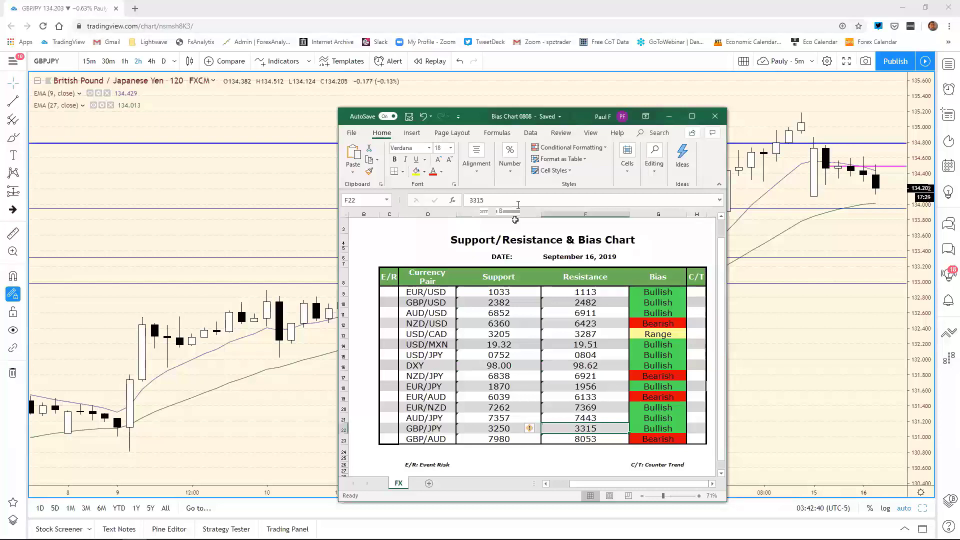
click(518, 202)
key(BackSpace)
key(BackSpace)
key(BackSpace)
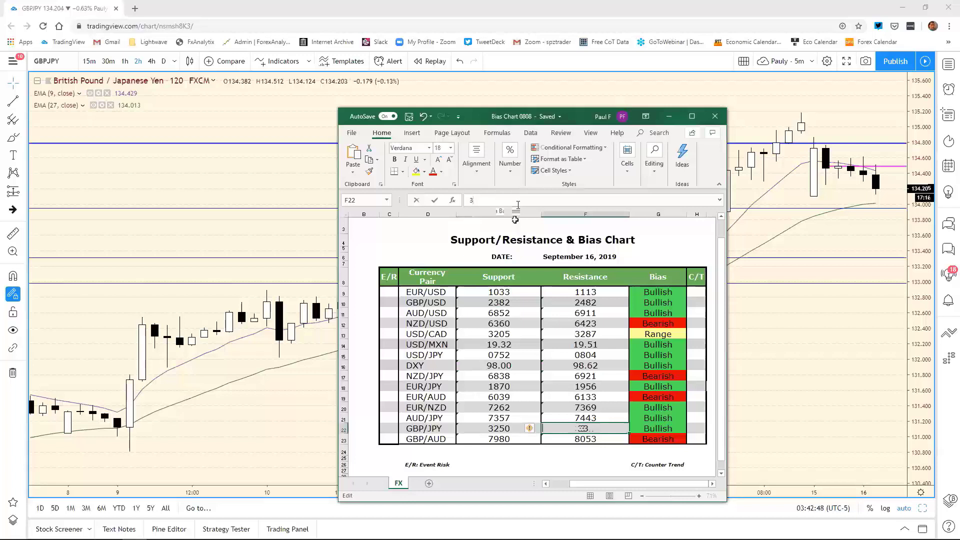
text(450)
key(Return)
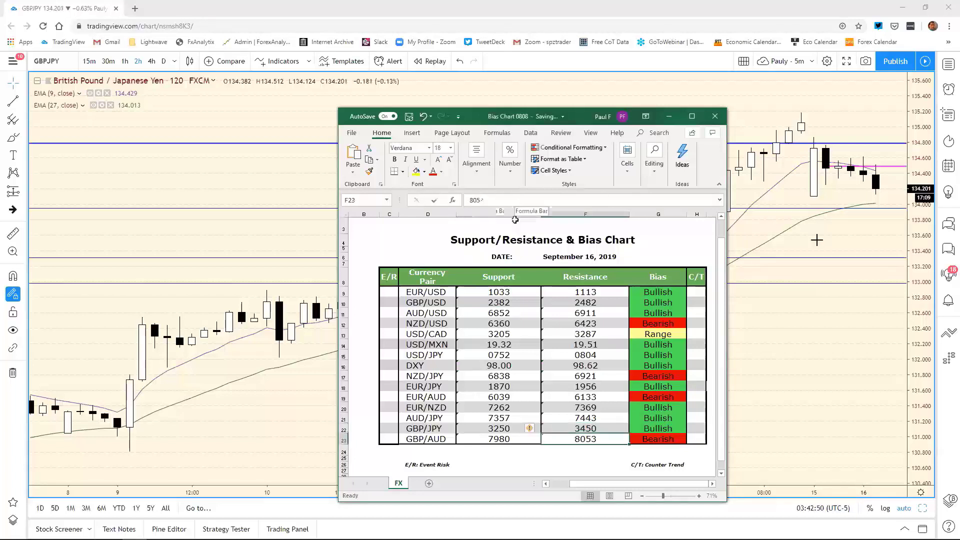
click(795, 249)
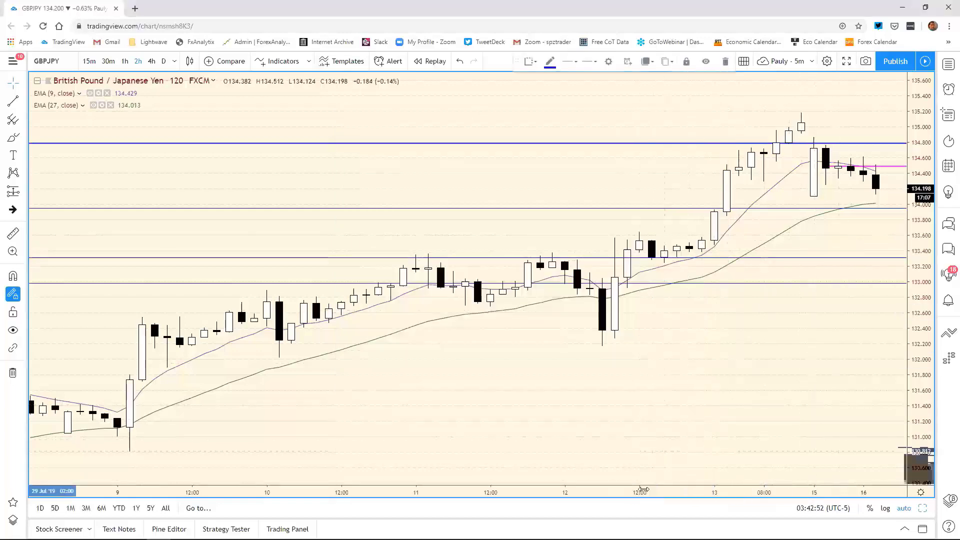
- Zoom the GBP/JPY 2-hour chart out to cover late July through mid-September
scroll(750, 492, down, 5)
scroll(835, 498, down, 5)
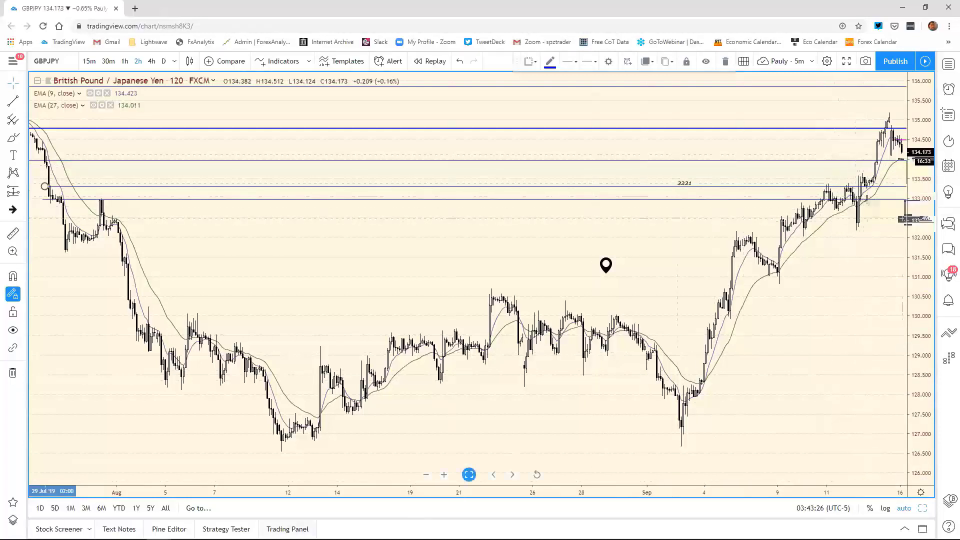
mouse_move(233, 530)
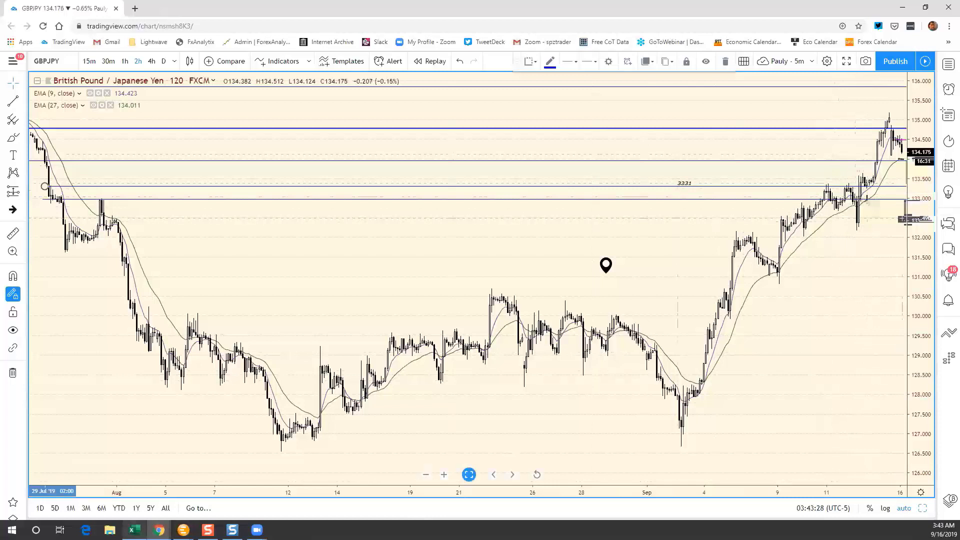
click(134, 530)
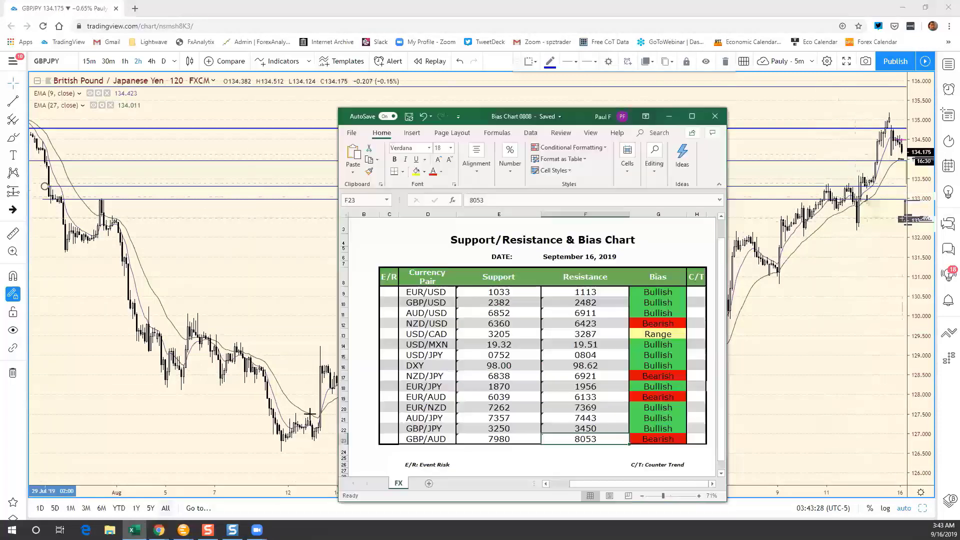
- Change the GBP/JPY support from 3250 to 3365, then restore TradingView's eight-chart grid
click(514, 430)
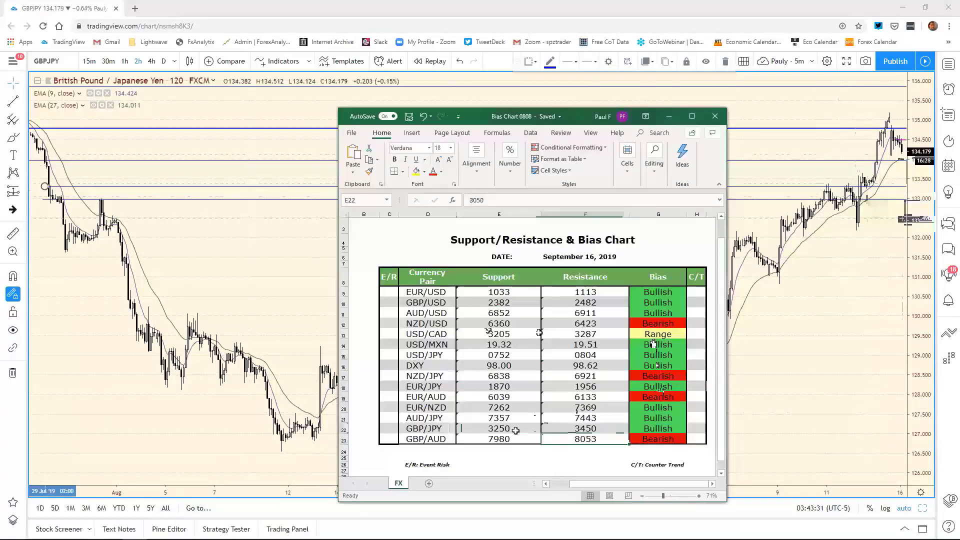
click(490, 201)
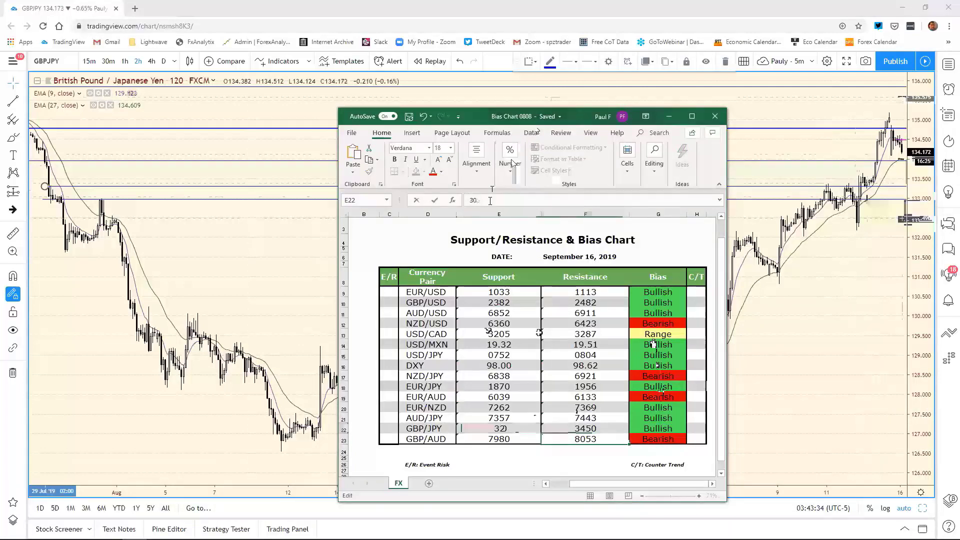
text(3365)
key(Return)
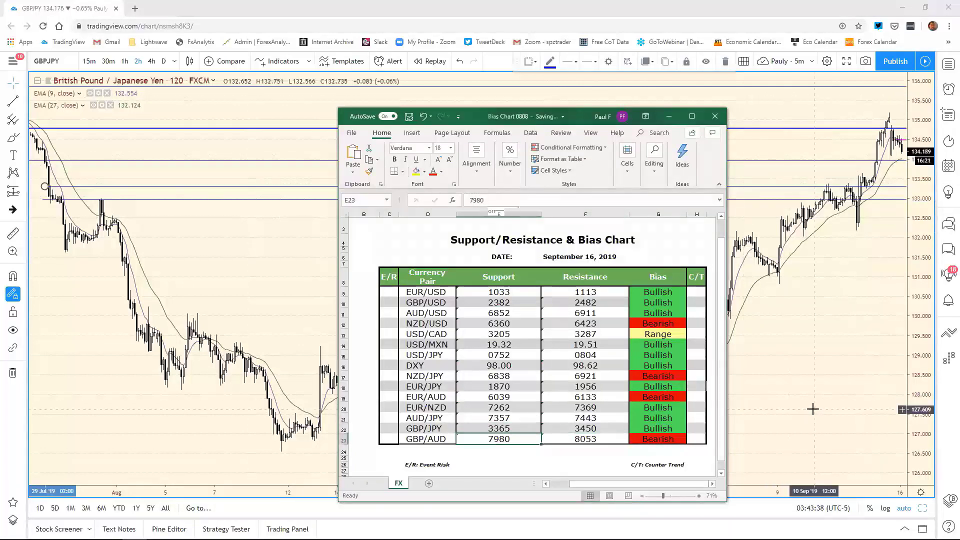
click(812, 409)
click(922, 509)
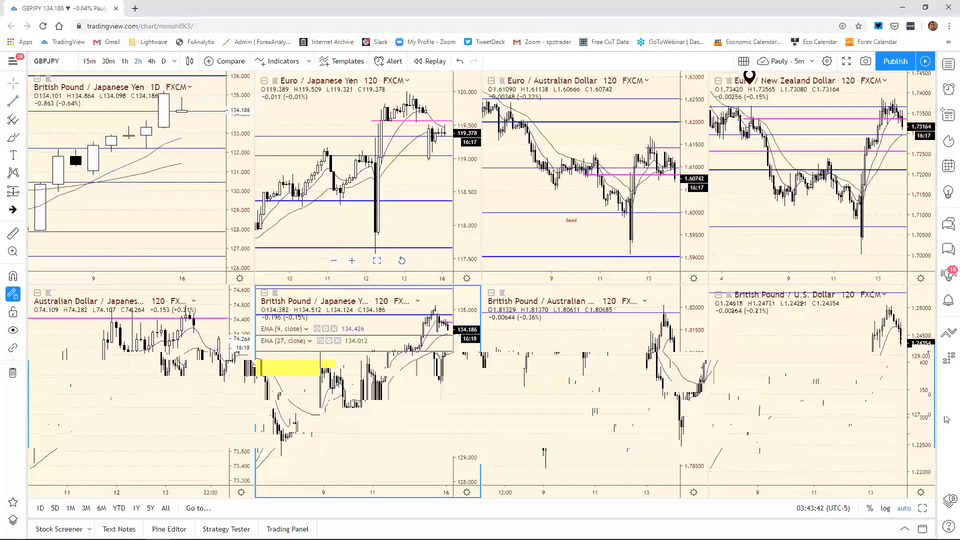
- Switch the top-left chart's symbol to GBPAUD
click(455, 357)
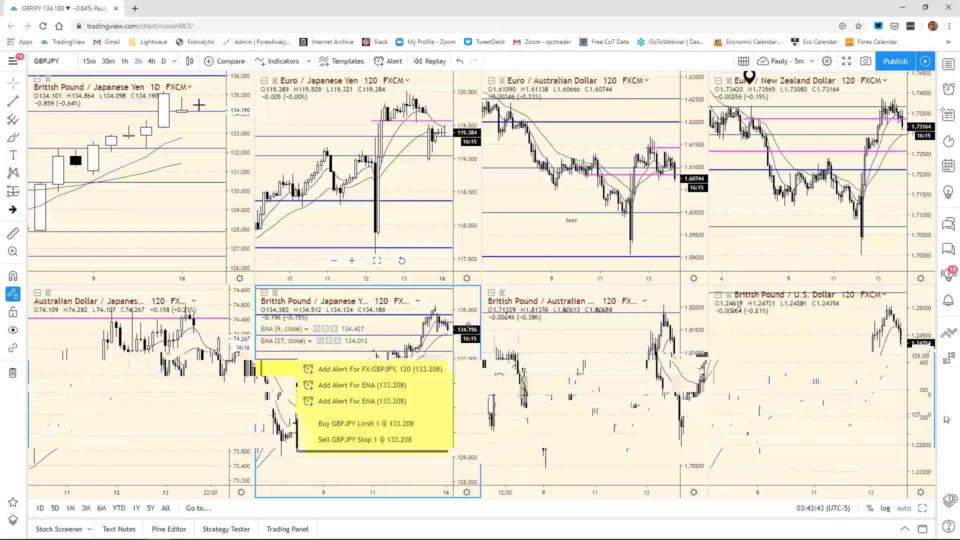
click(182, 125)
text(G)
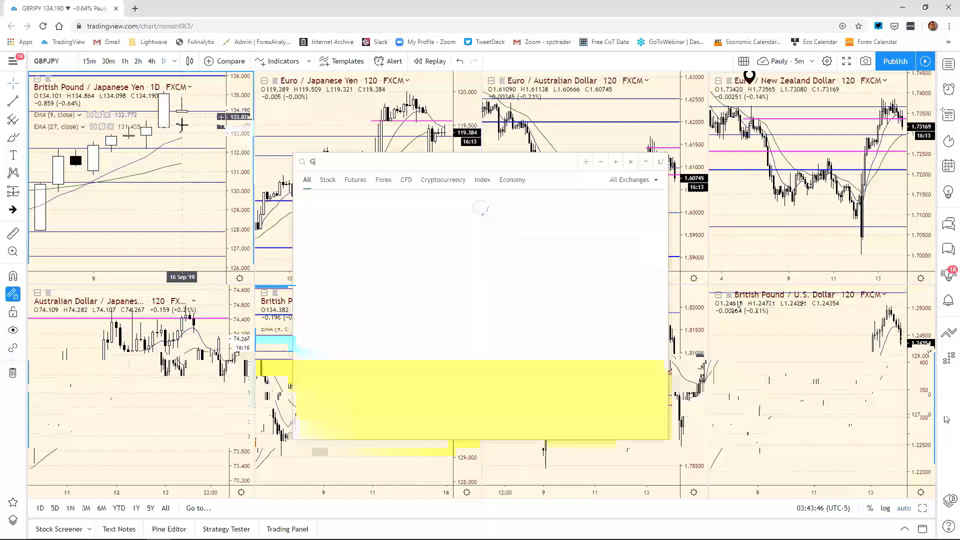
text(BPAU)
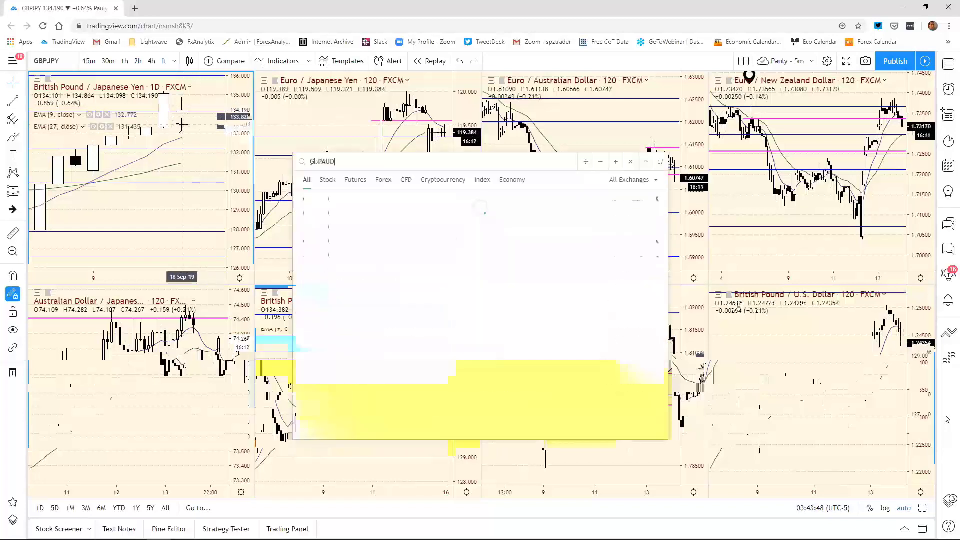
text(D)
key(Return)
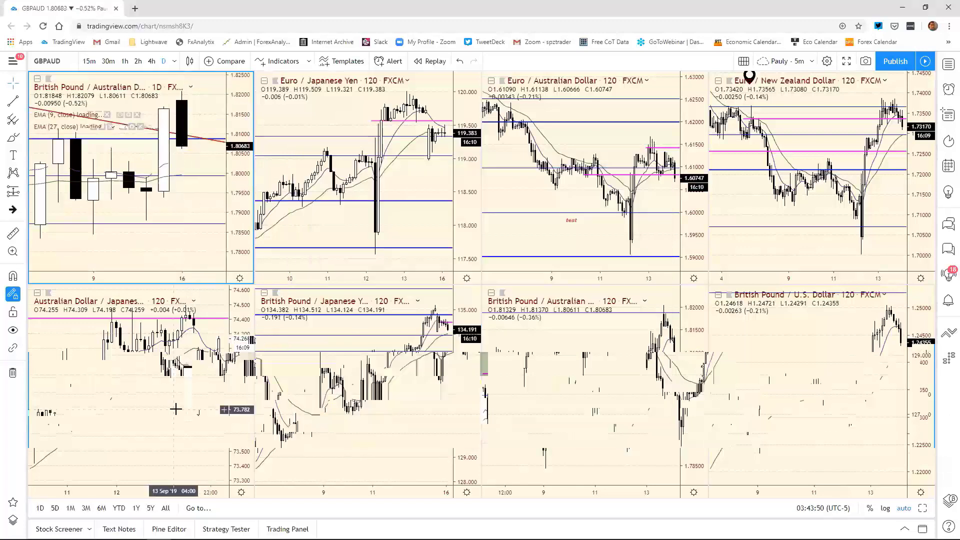
- Maximise the GBP/AUD daily chart, zoom out over its history, and reposition its note pin
click(922, 508)
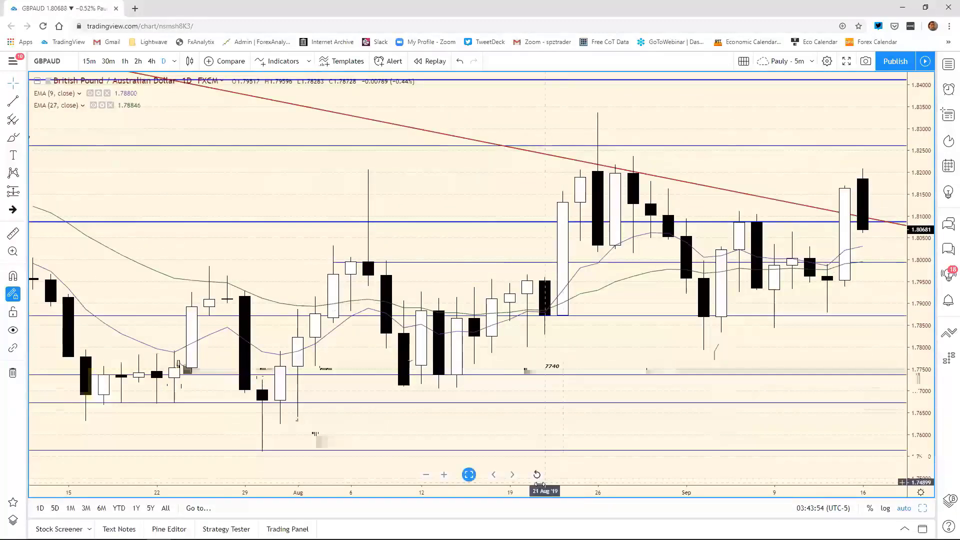
scroll(315, 430, down, 6)
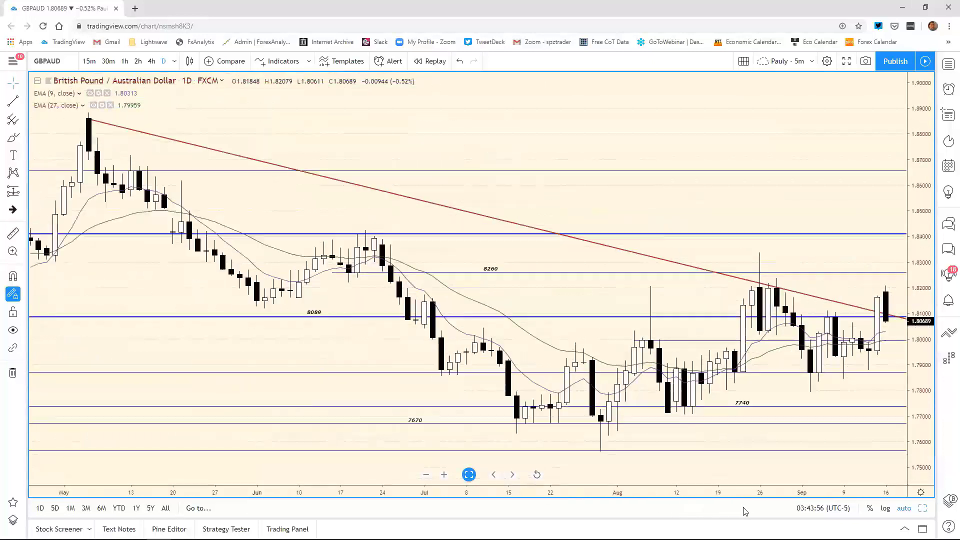
scroll(786, 498, down, 5)
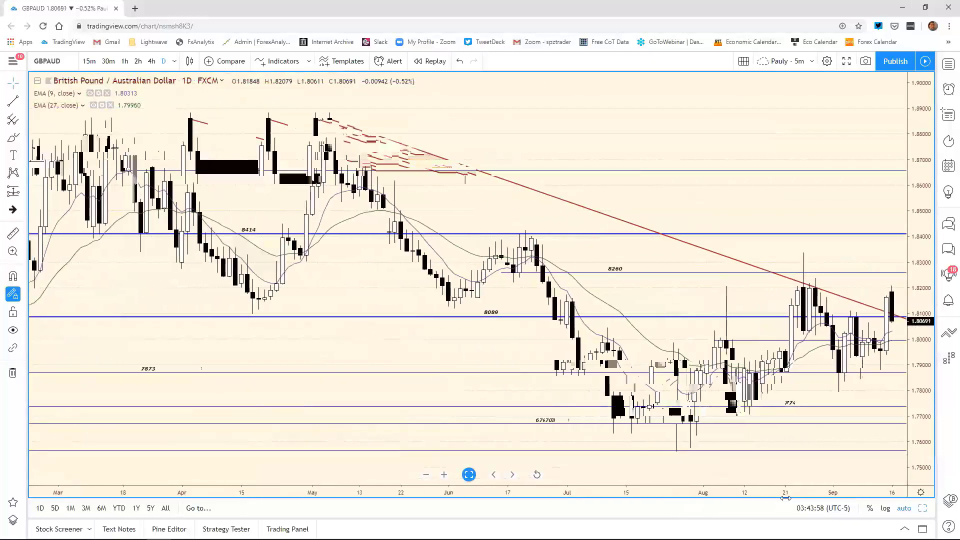
scroll(786, 497, down, 5)
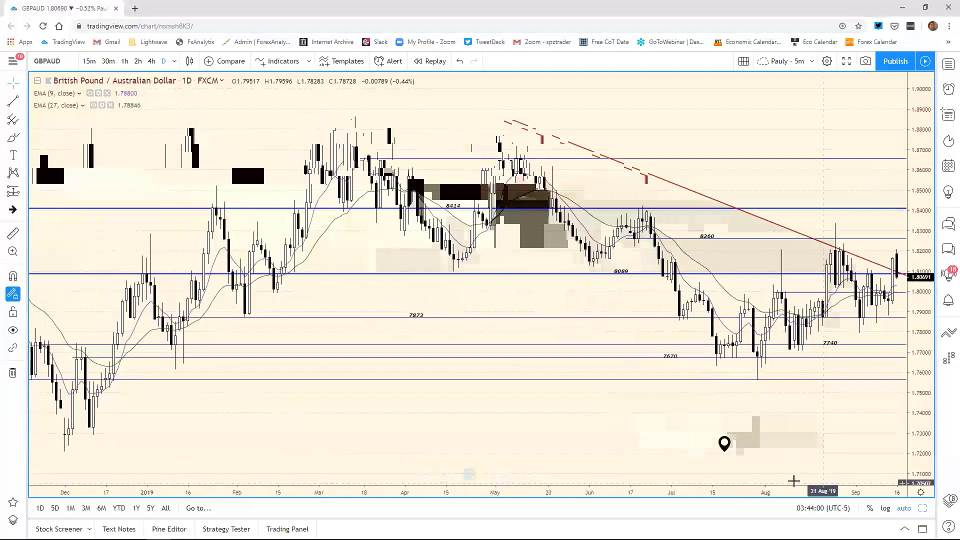
drag(724, 443, 590, 348)
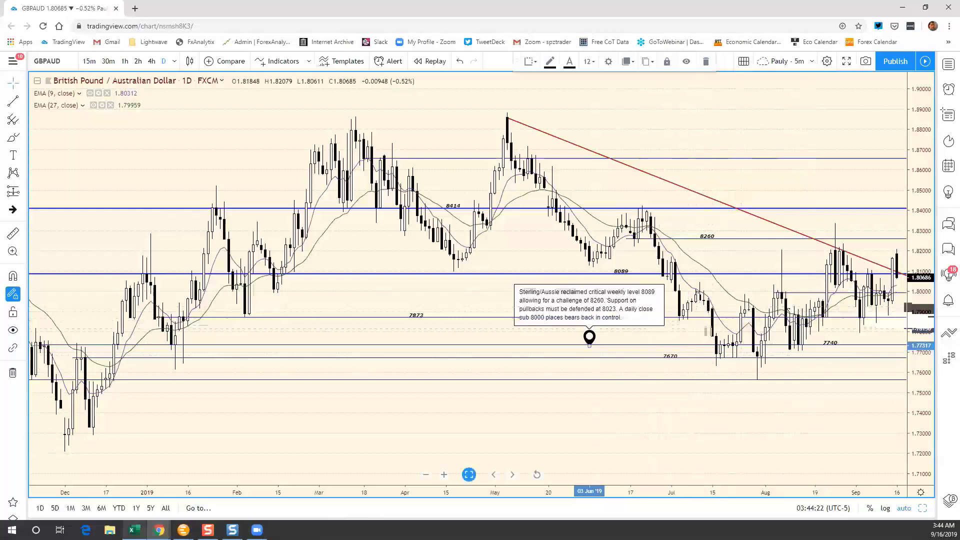
click(134, 530)
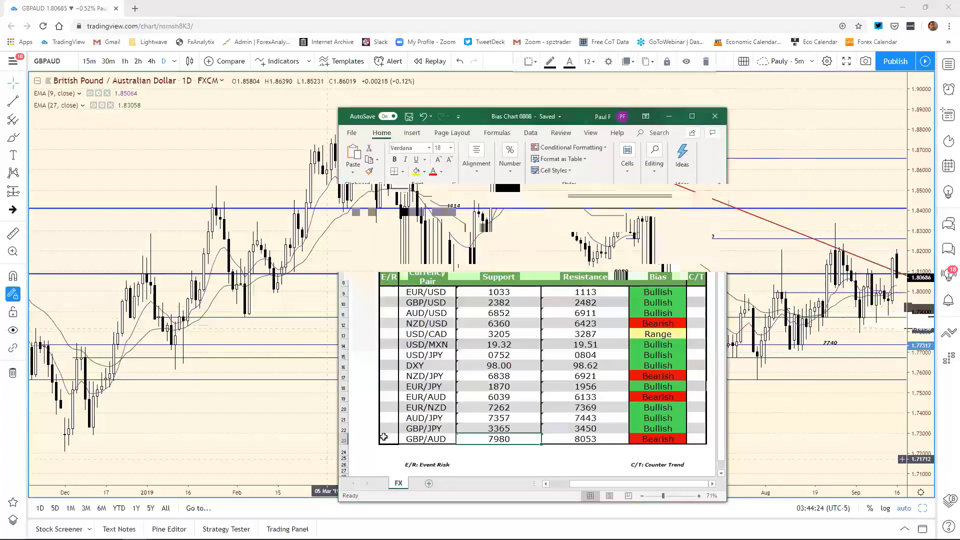
- Update the GBP/AUD support in the bias chart from 7980 to 8023
double_click(508, 436)
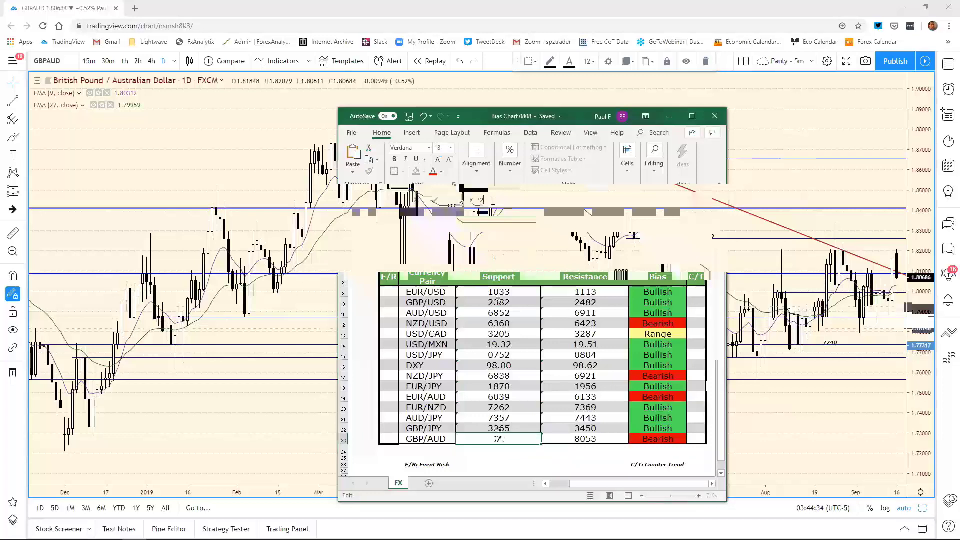
text(3)
key(Return)
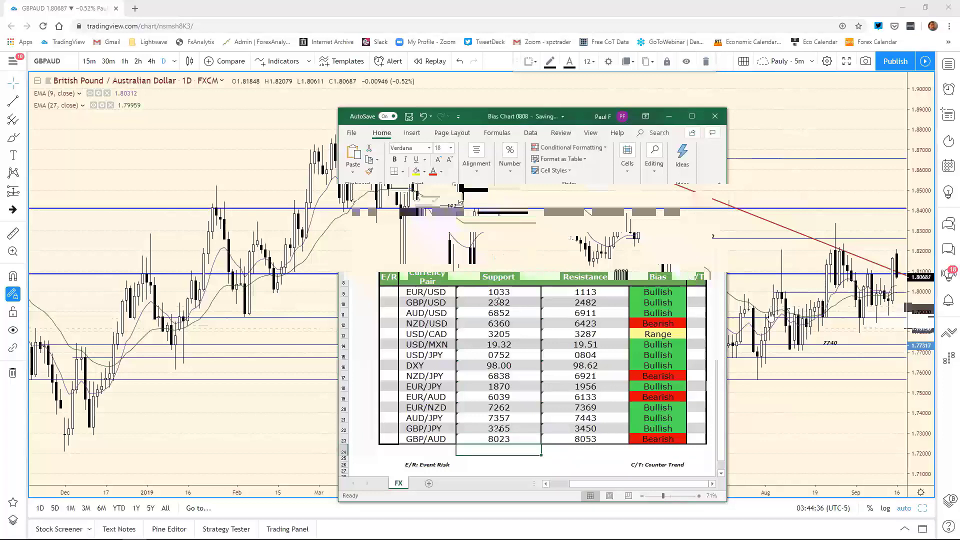
click(886, 420)
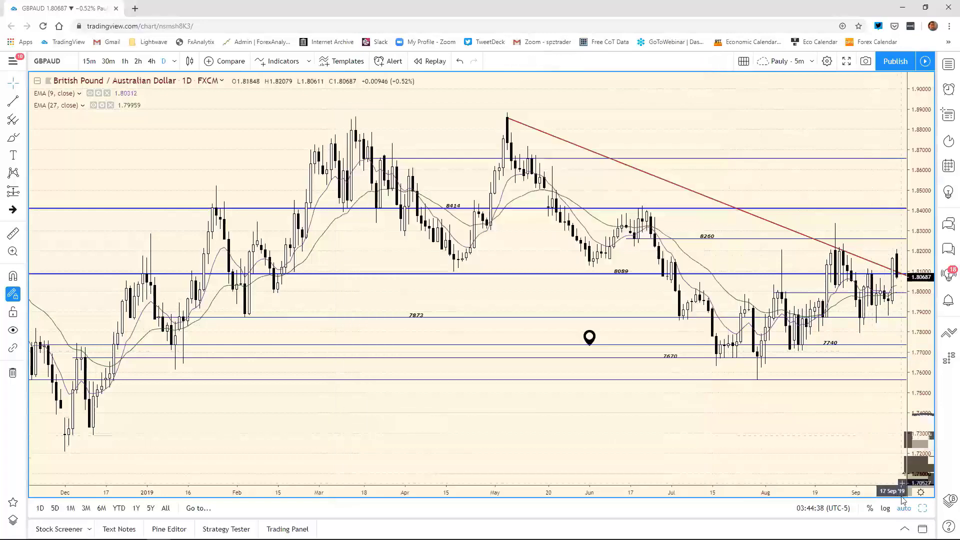
- Show the GBP/AUD 2-hour chart at full size
key(alt+Return)
key(Tab)
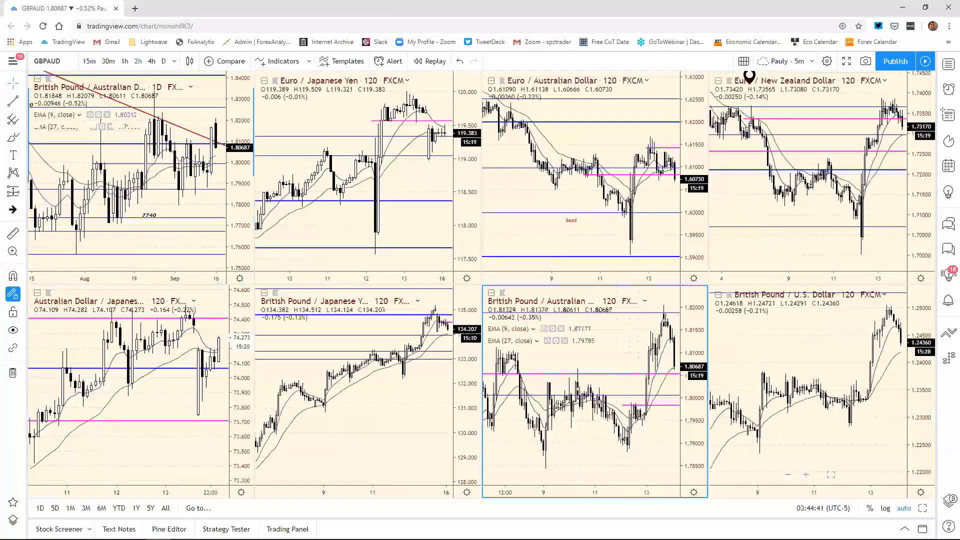
key(alt+Return)
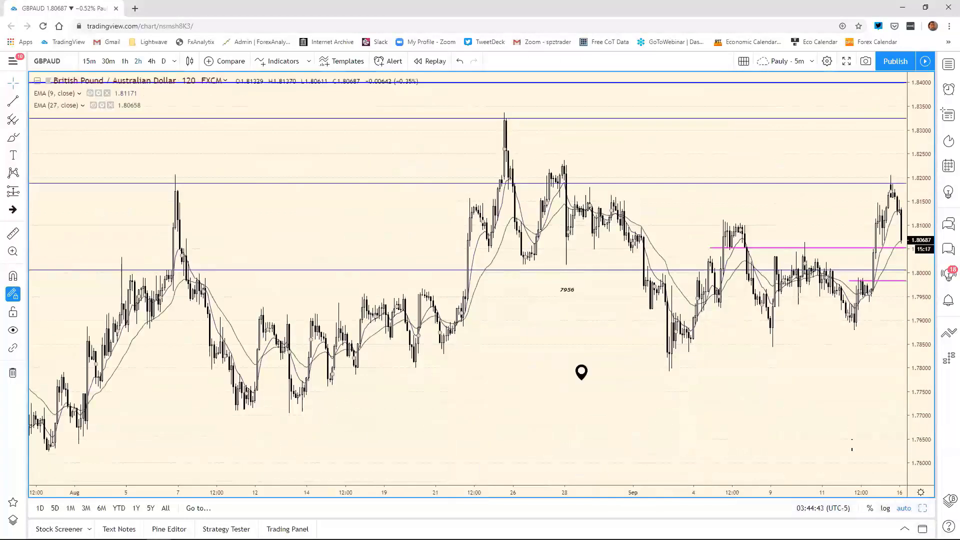
- Raise the upper magenta resistance line to about 1.8132
click(721, 247)
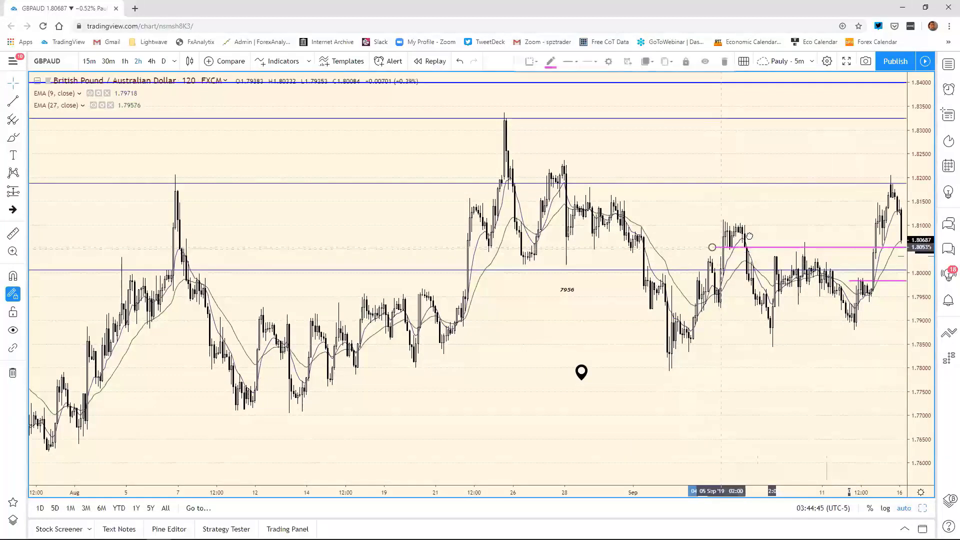
drag(748, 236, 727, 222)
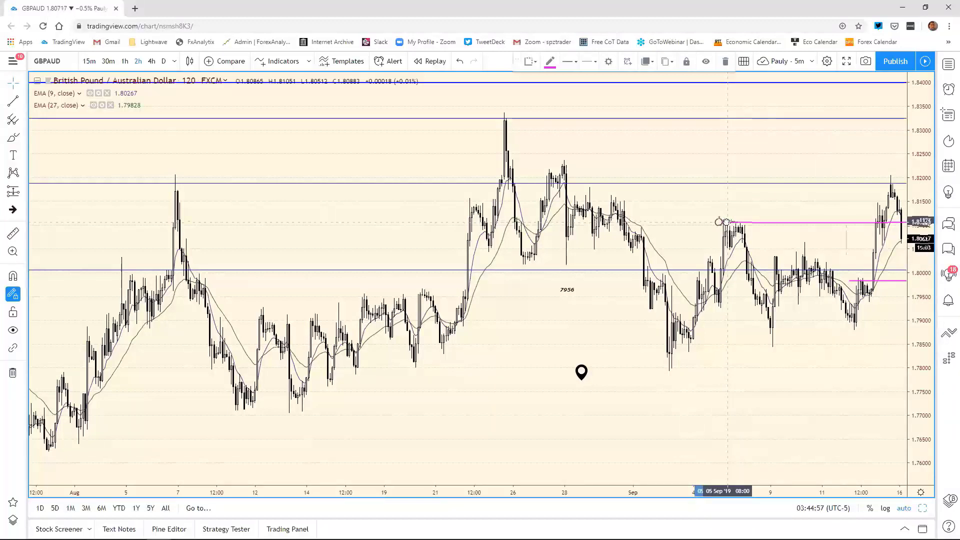
drag(726, 222, 726, 221)
click(756, 435)
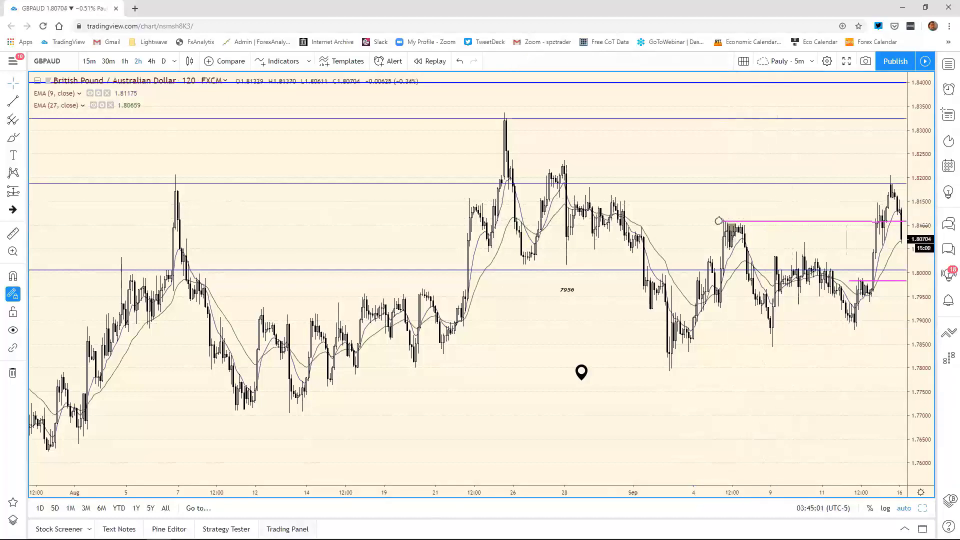
click(134, 530)
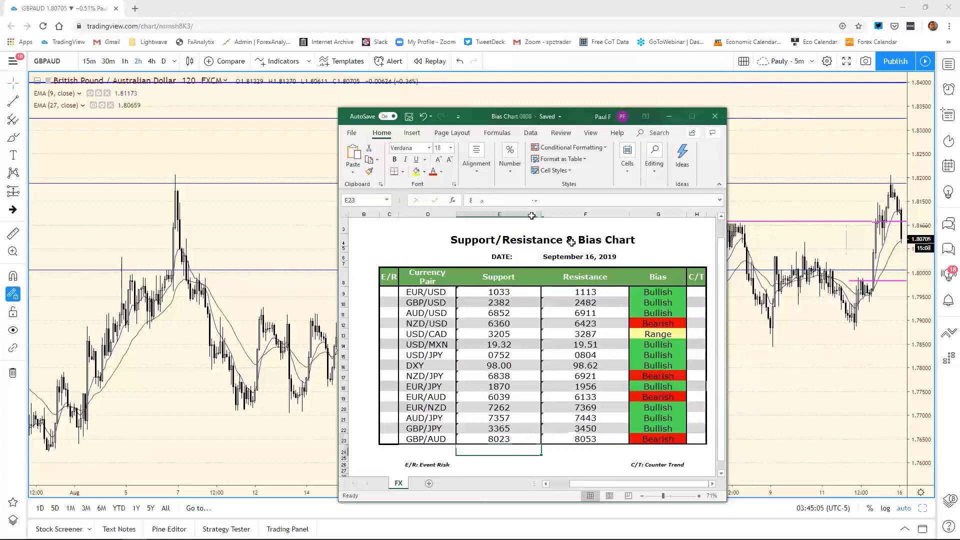
- Update the GBP/AUD resistance in the bias chart from 8053 to 8108
click(520, 205)
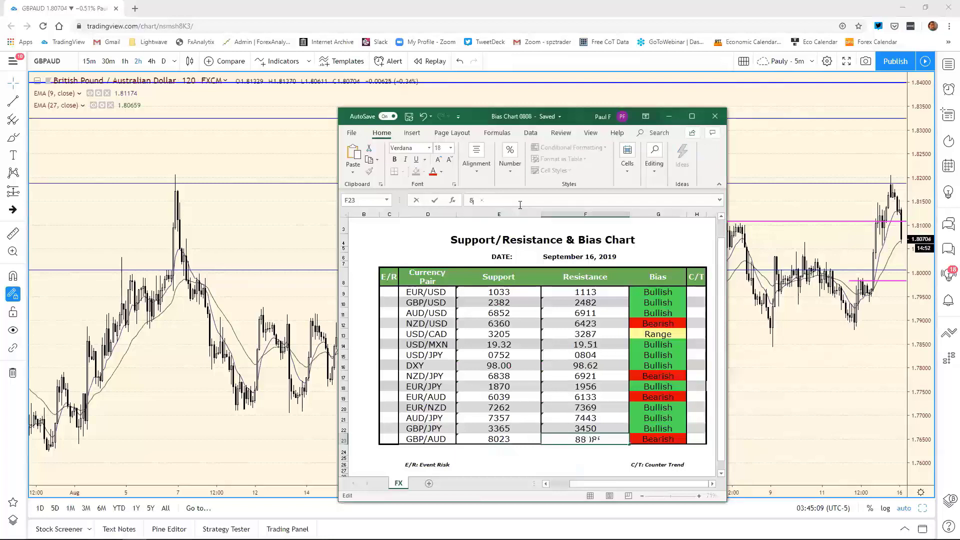
text(108)
key(Return)
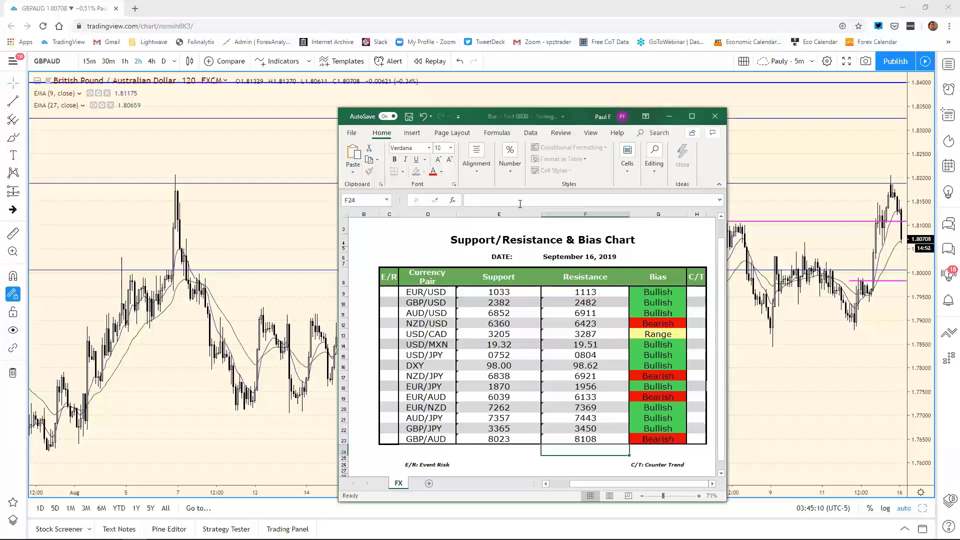
click(852, 243)
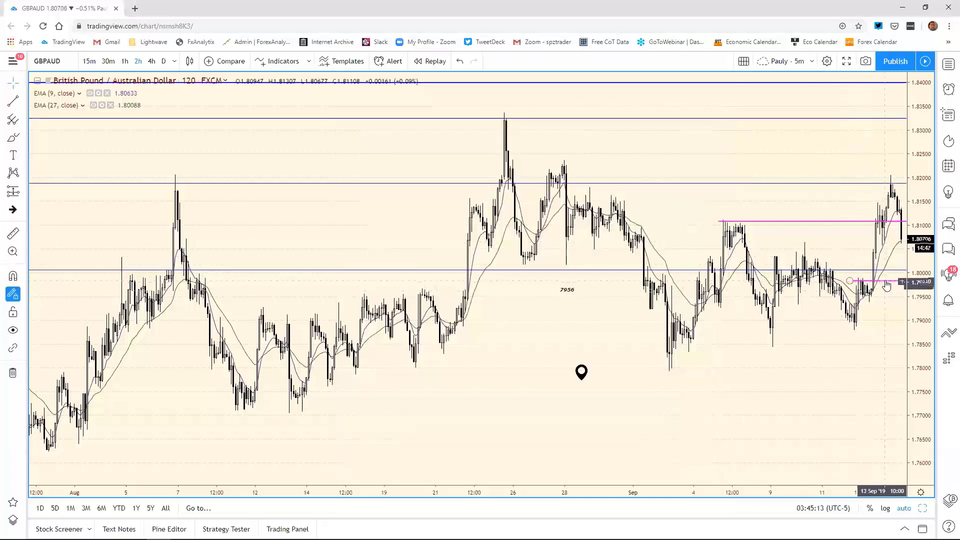
- Raise the lower magenta support line on the GBP/AUD 2-hour chart and restore the multi-chart grid
mouse_move(886, 286)
mouse_down()
mouse_move(815, 256)
mouse_move(826, 261)
mouse_up()
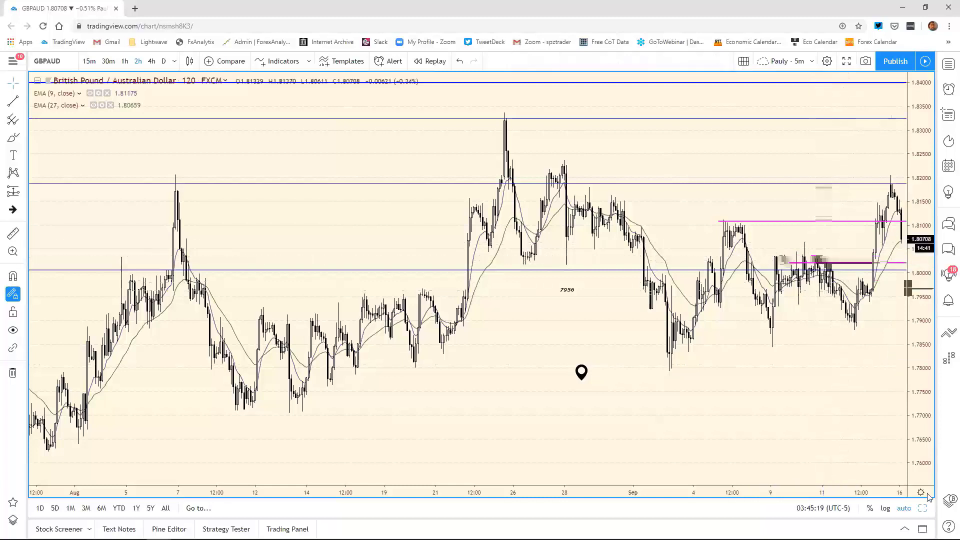
key(alt+Return)
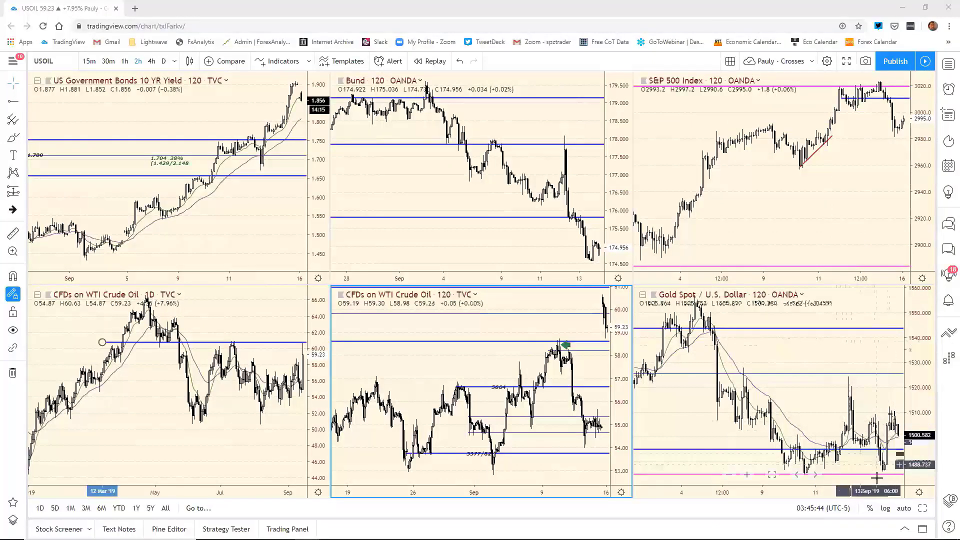
- Zoom into the gold chart, then move on to the dollar-index layout and the Bias Chart workbook
click(769, 482)
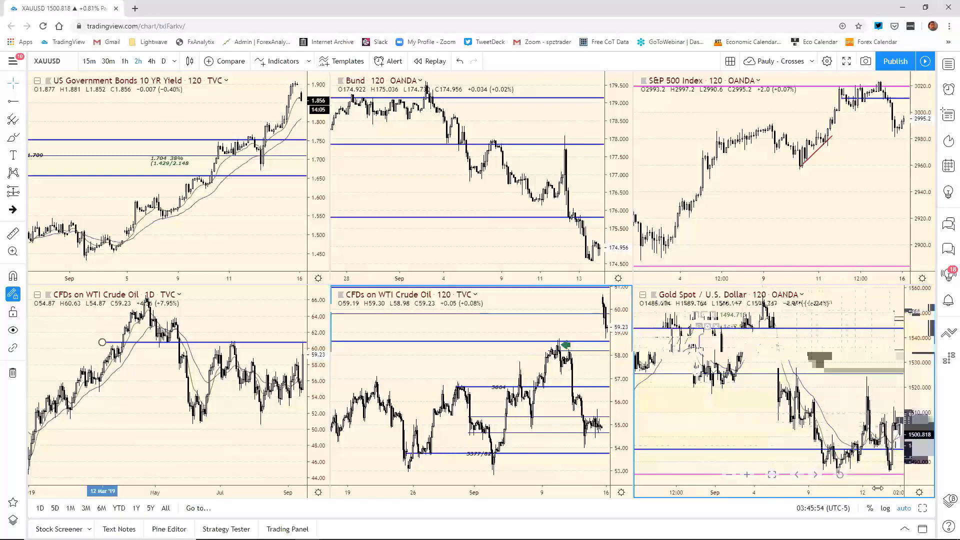
scroll(888, 384, up, 3)
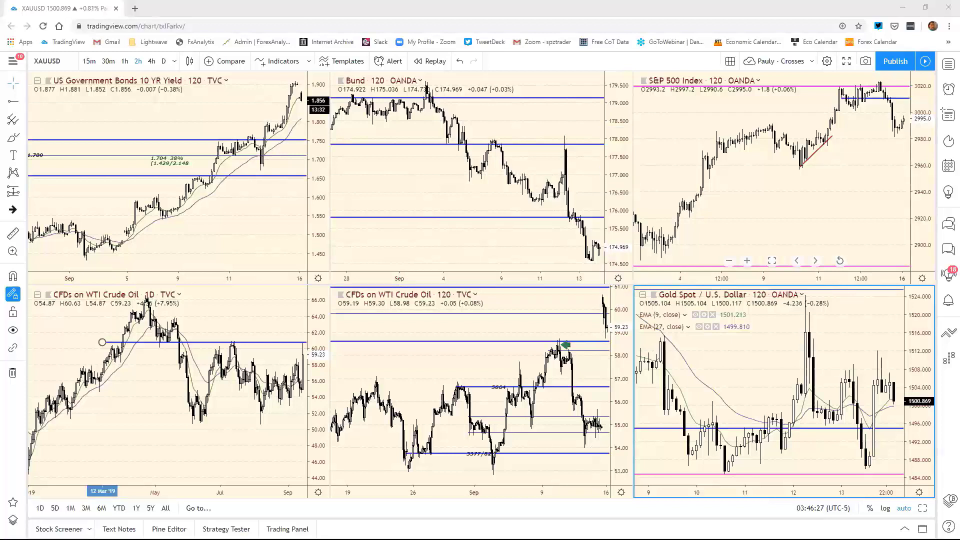
key(alt+Tab)
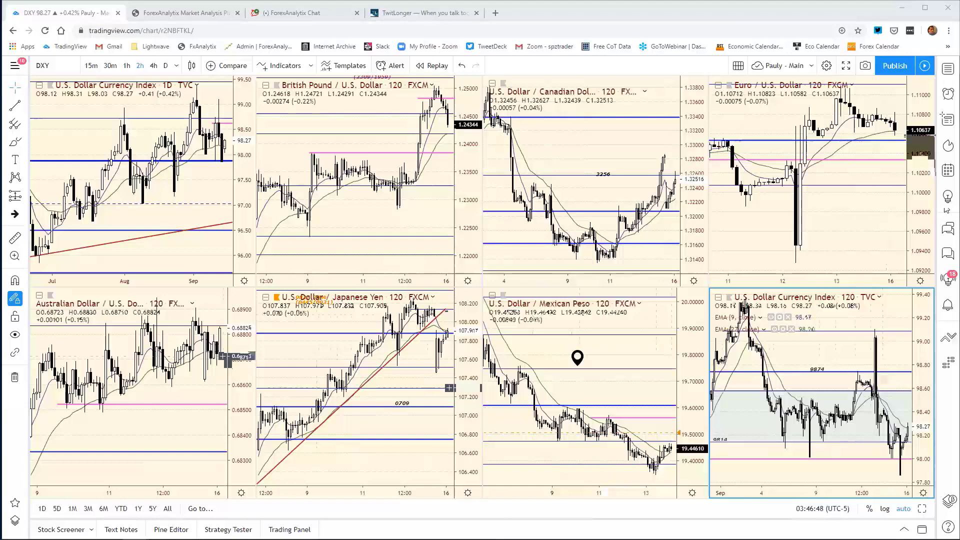
key(alt+Tab)
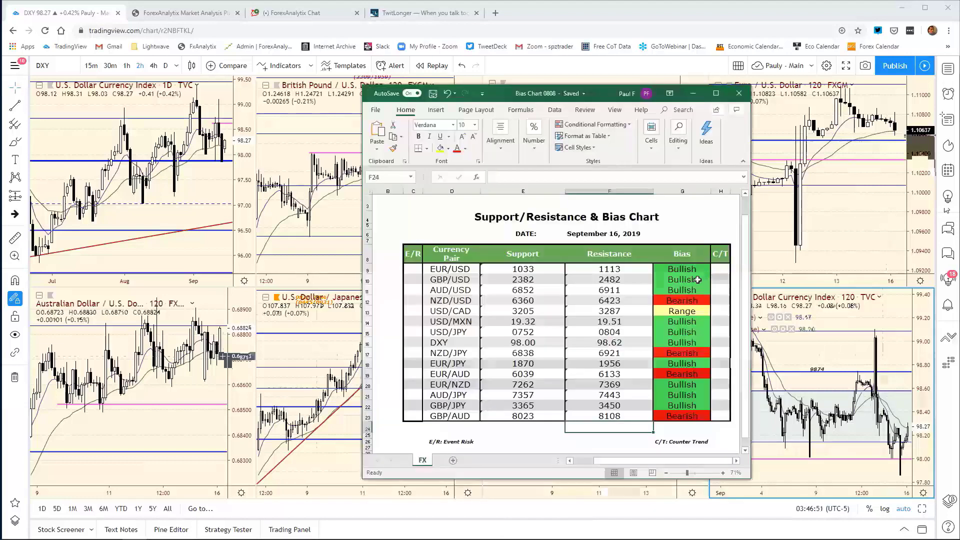